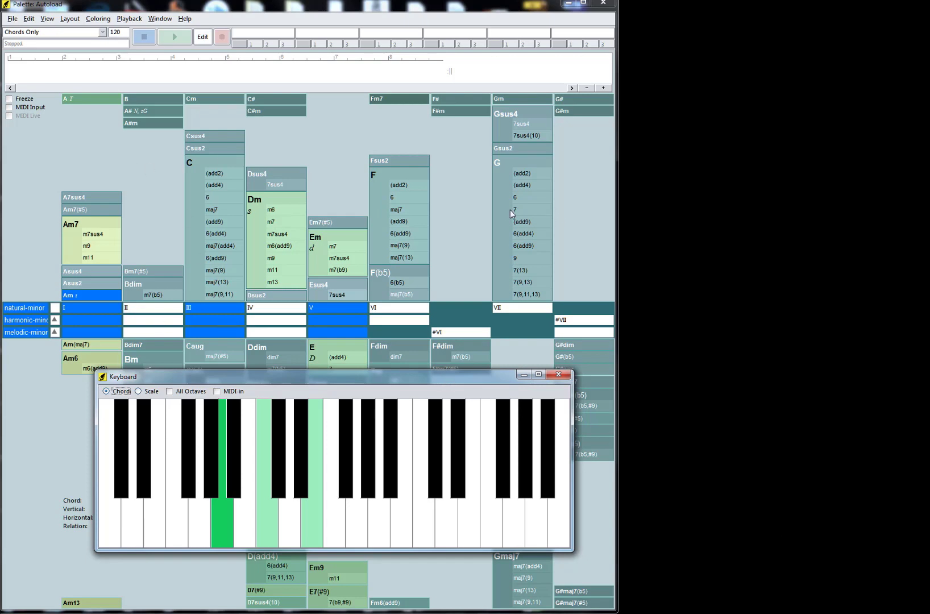
Step: Rearrange the floating windows, moving the Keyboard window down so that it uncovers the lower chord blocks of the palette
drag(482, 376, 472, 404)
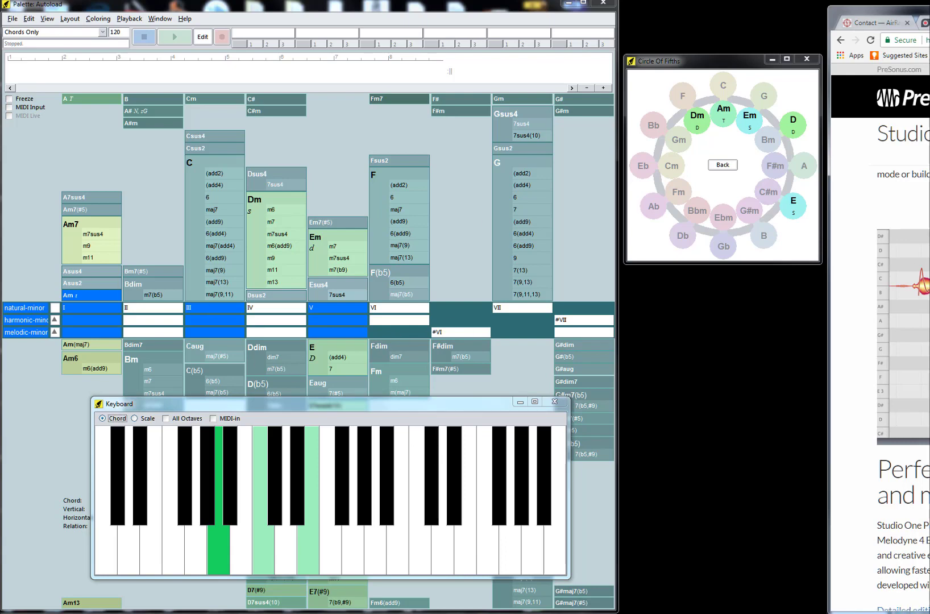
mouse_move(929, 12)
mouse_down()
mouse_move(904, 31)
mouse_move(707, 30)
mouse_move(929, 35)
mouse_move(929, 10)
mouse_up()
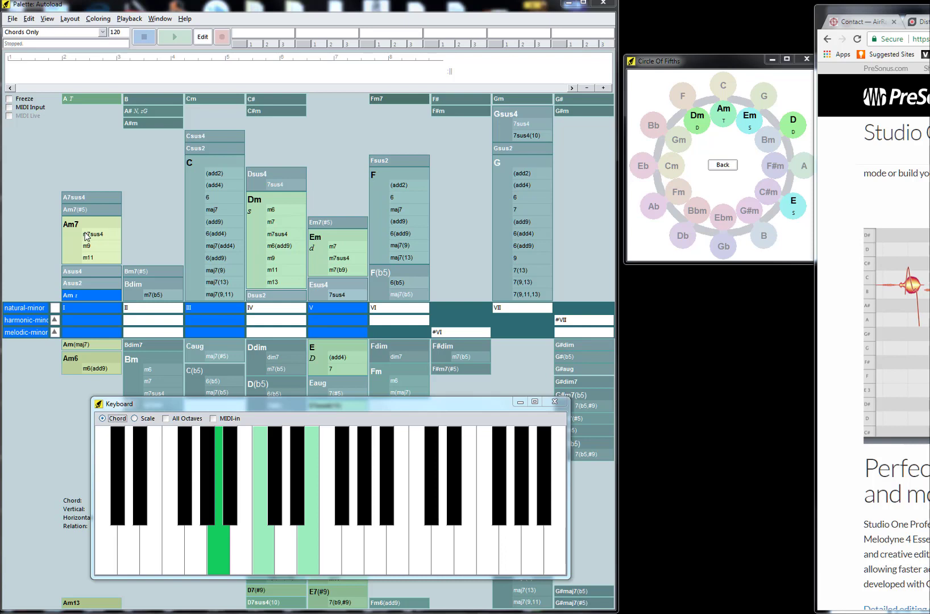
drag(420, 405, 387, 574)
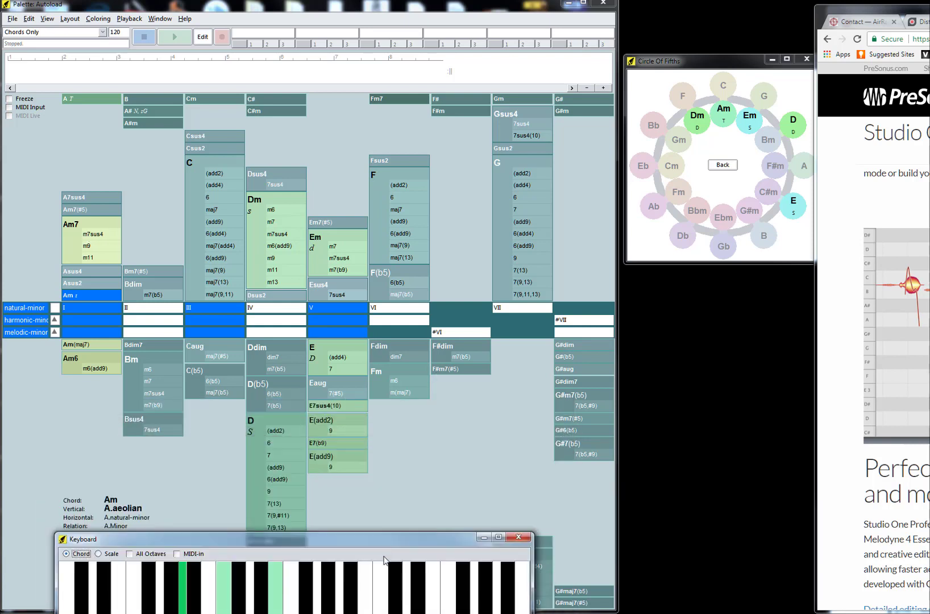
Step: Apply the Functions layout preset to the chord palette
click(69, 19)
mouse_move(94, 33)
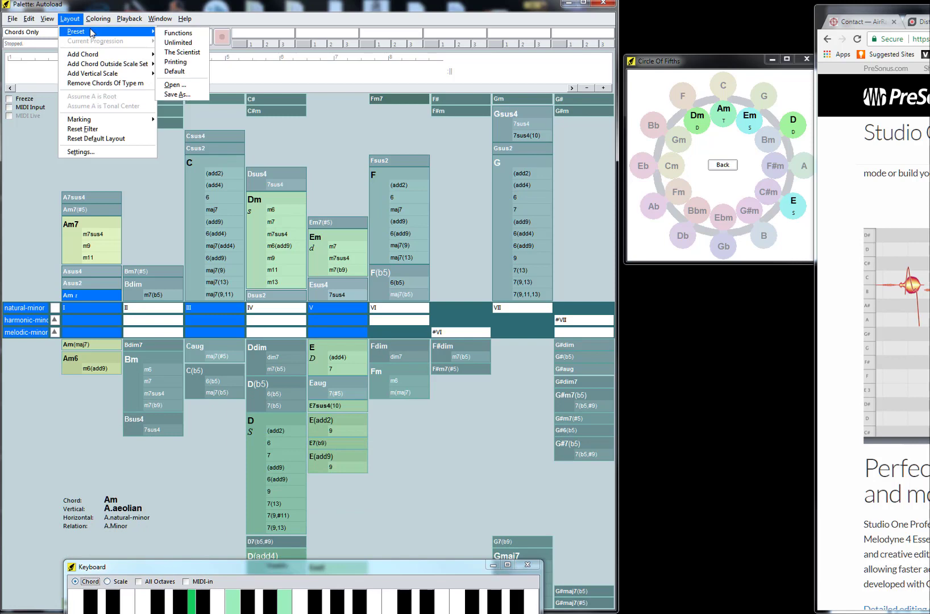
click(178, 33)
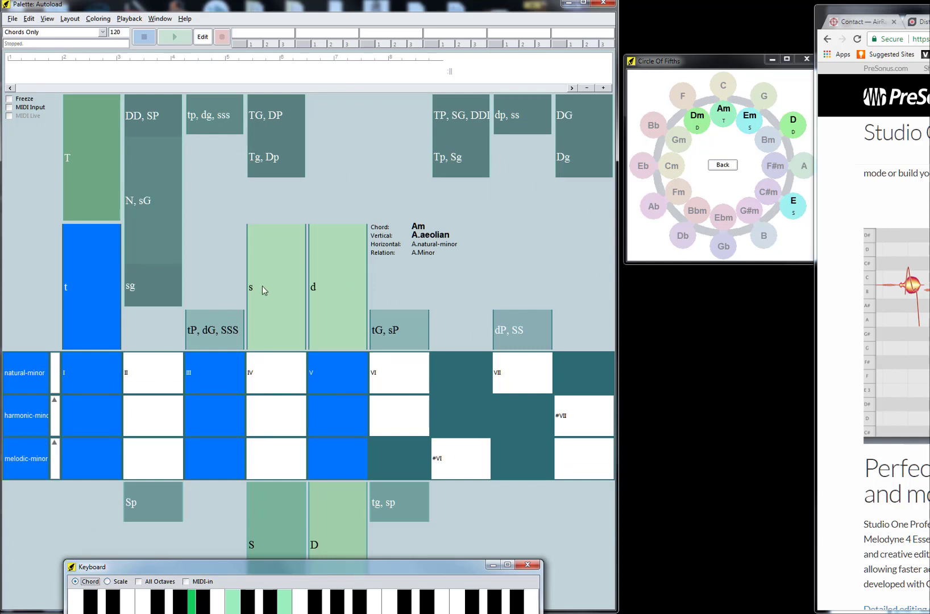
Step: Switch the chord palette to the Unlimited layout preset
click(70, 21)
mouse_move(76, 33)
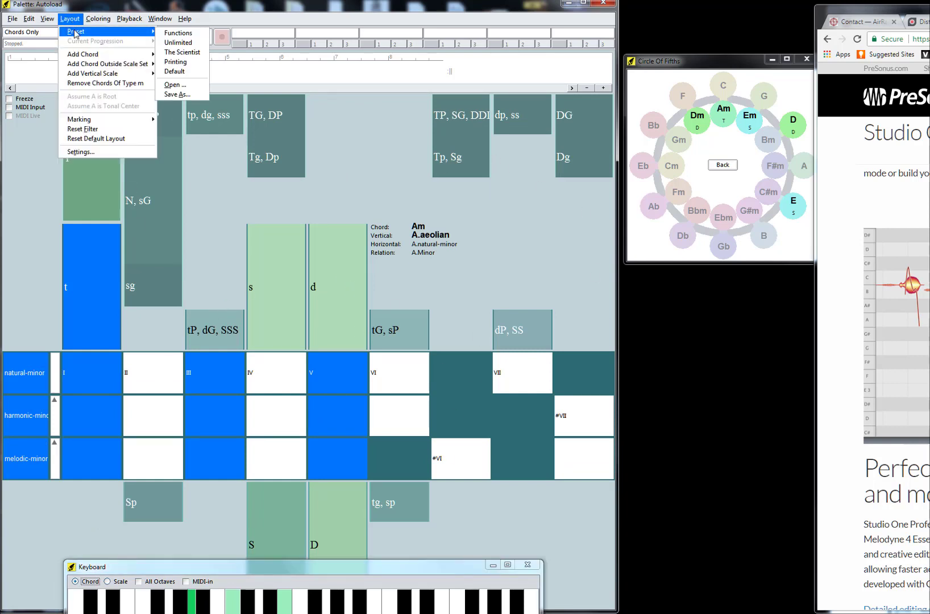
click(178, 43)
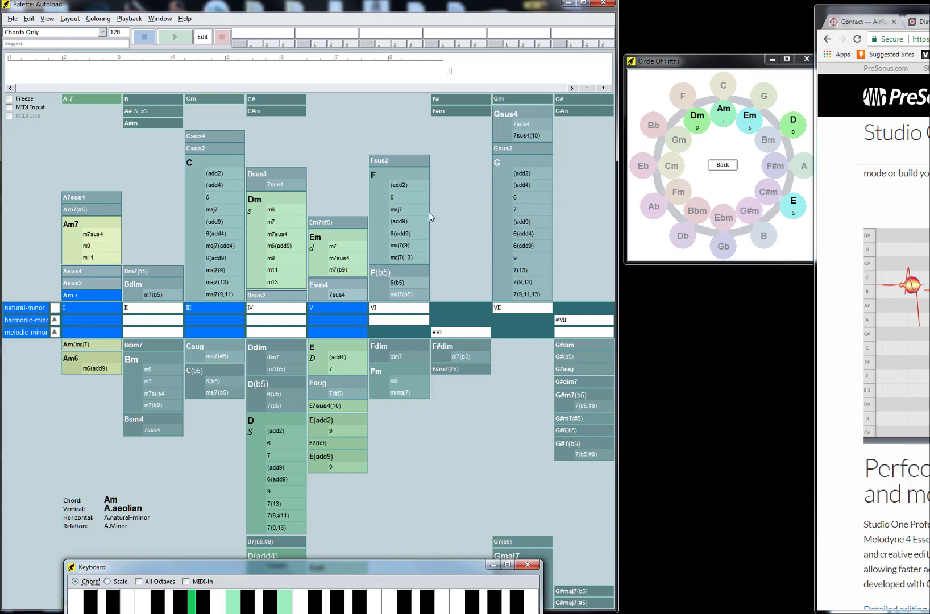
Step: Play the Fmaj7 chord, and arrange the Keyboard window fully visible below a shortened palette window
click(396, 211)
drag(390, 569, 379, 430)
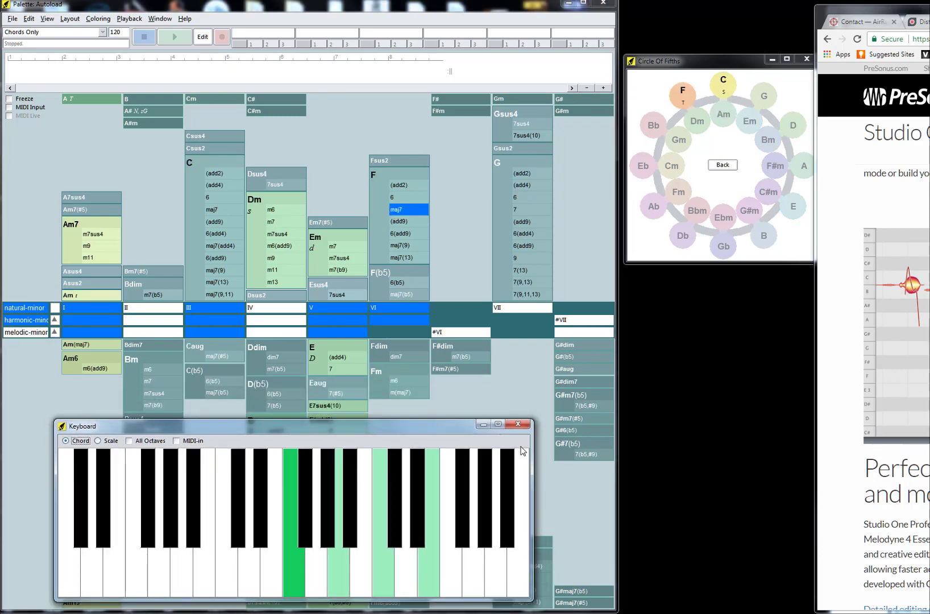
drag(581, 612, 572, 422)
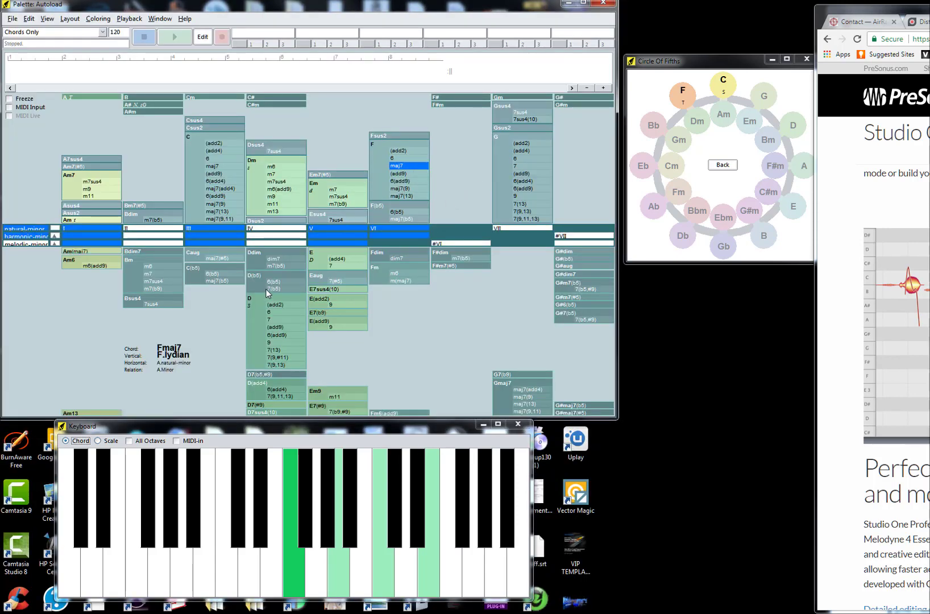
Step: Audition the E7(#5) chord resolving to Am9, followed by Em7sus4 resolving to Am9
click(339, 281)
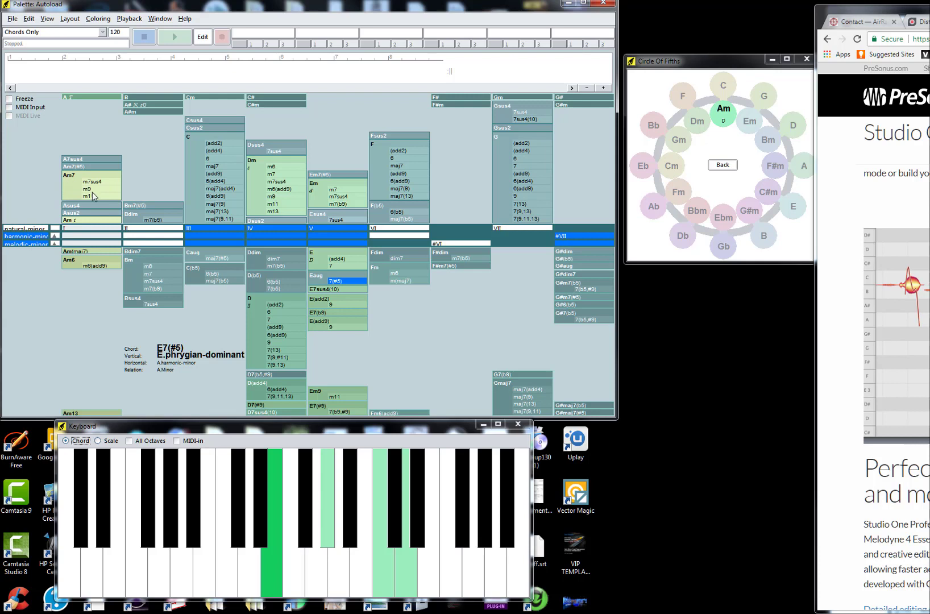
click(93, 190)
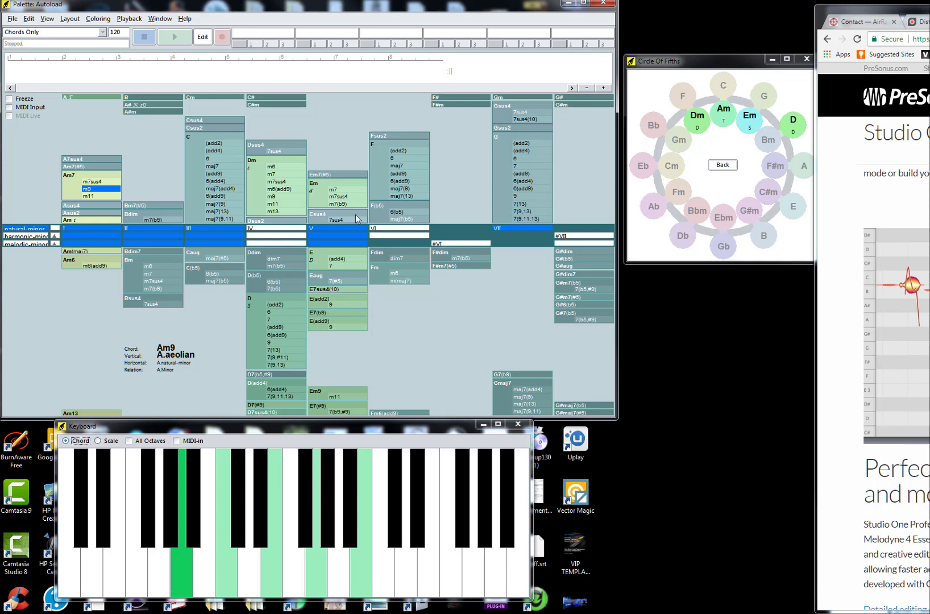
click(341, 196)
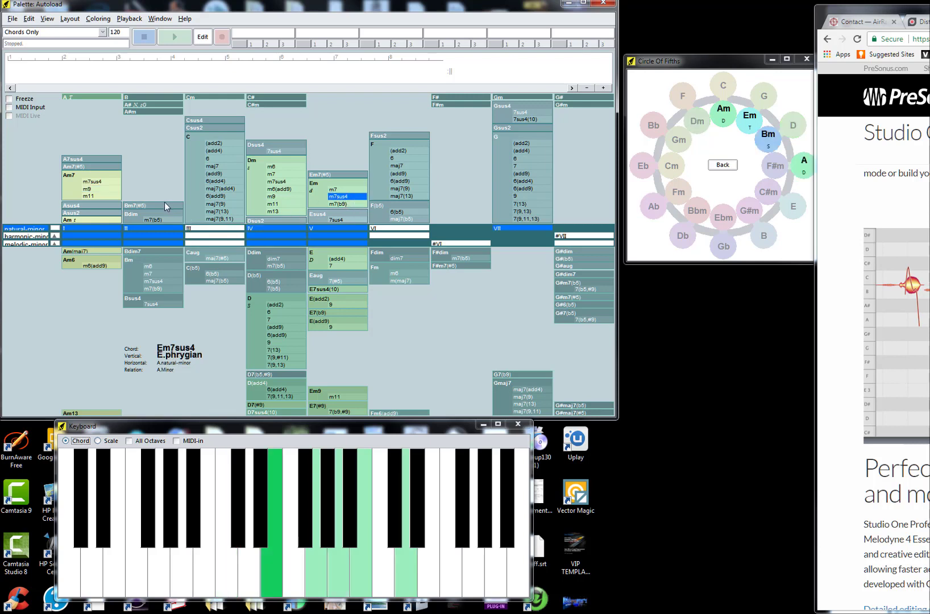
click(107, 190)
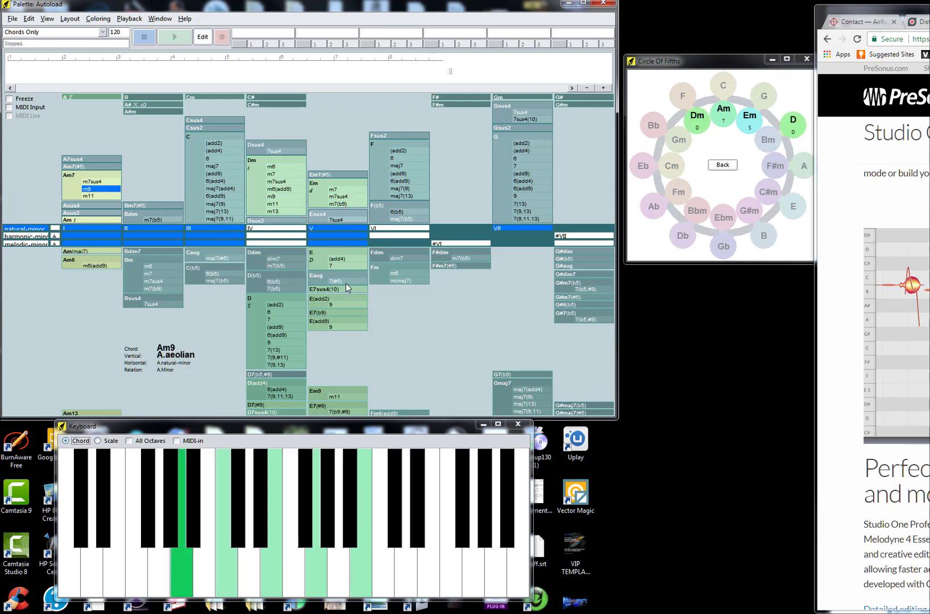
Step: Compare the two dominant chords again by playing E7(#5), Am9, E7(#5), Em7sus4 and Am9 in sequence
click(342, 281)
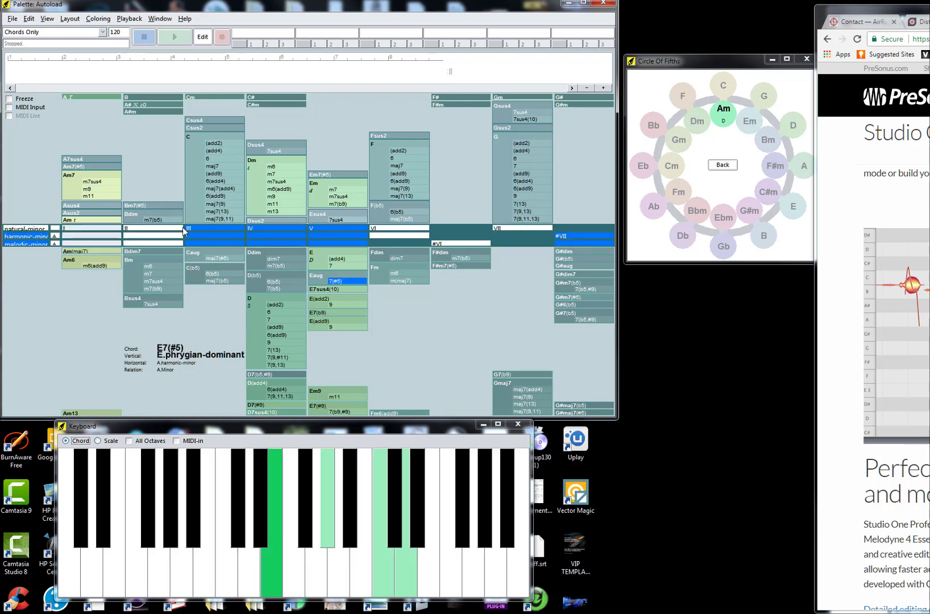
click(108, 190)
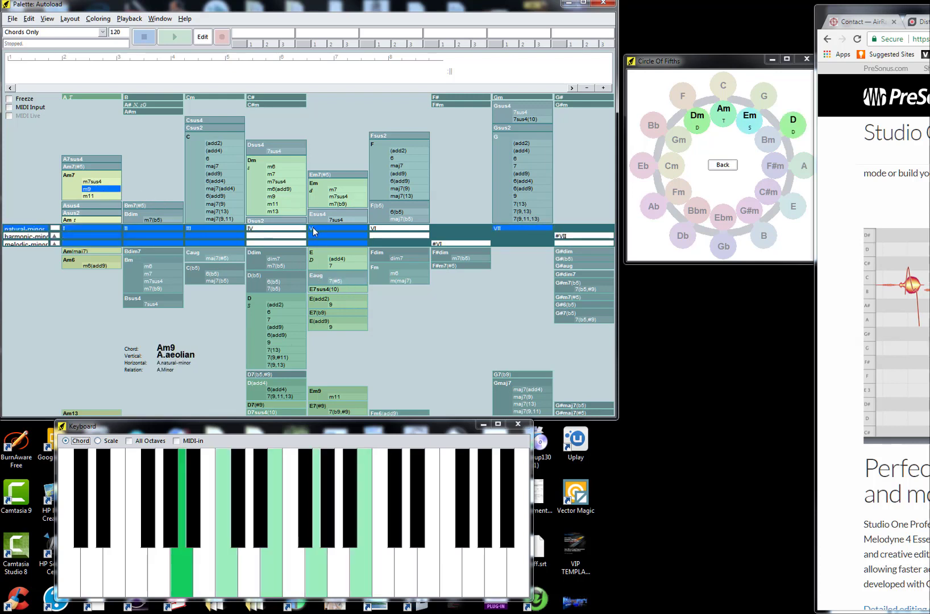
click(346, 282)
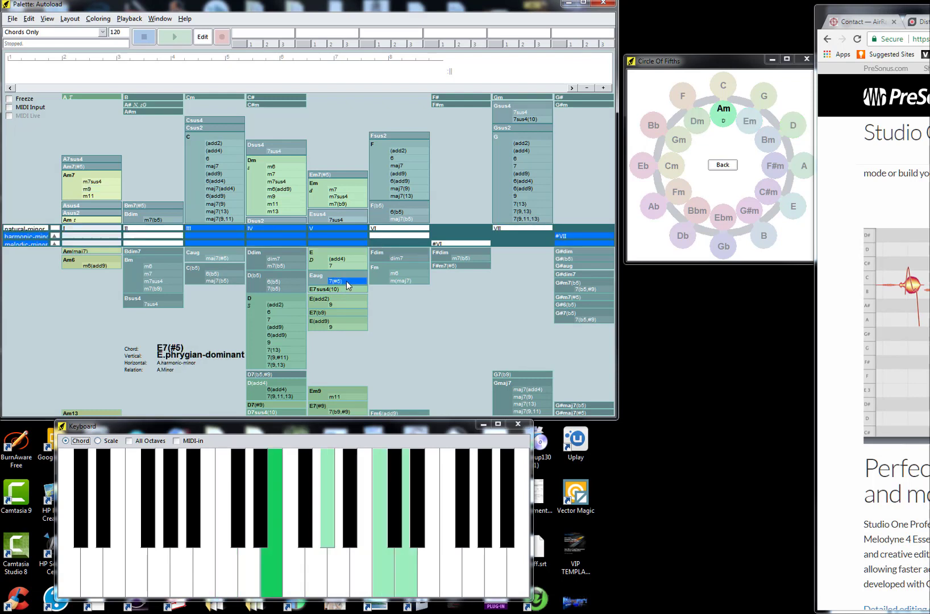
click(341, 196)
click(110, 188)
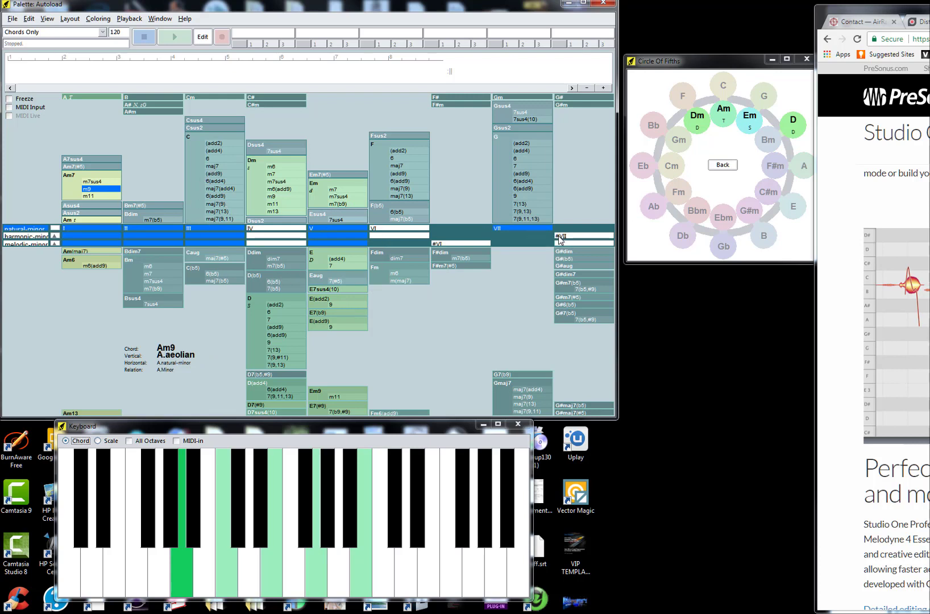
Step: Audition G#7(b5,#9), E7(#5) and G#dim7 as tension chords, playing Am9 after each one
click(586, 287)
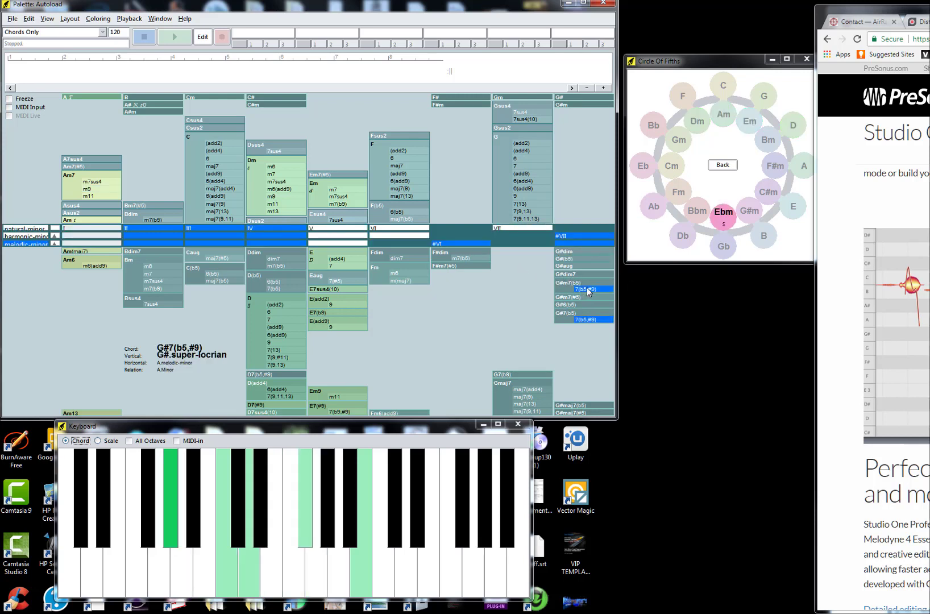
click(98, 190)
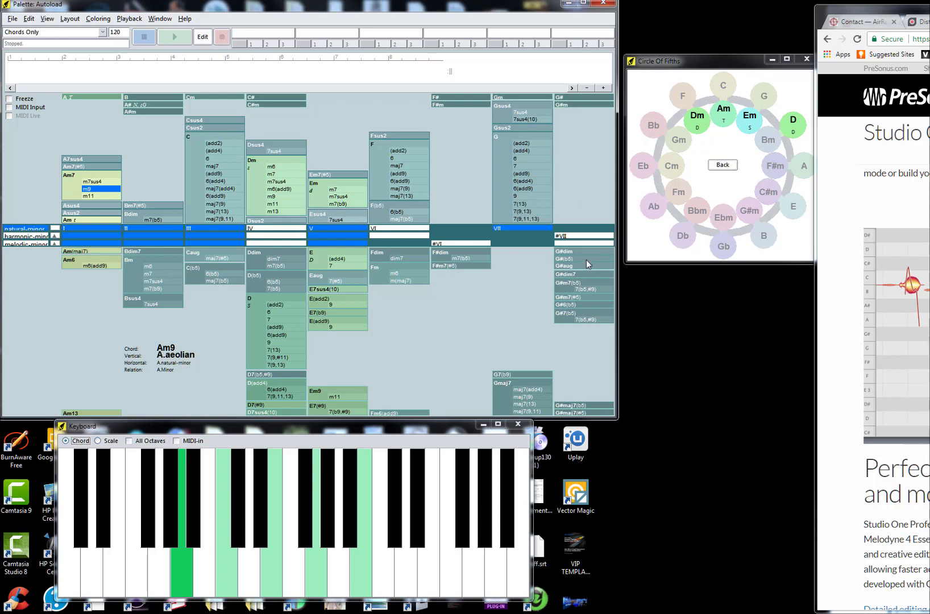
click(342, 280)
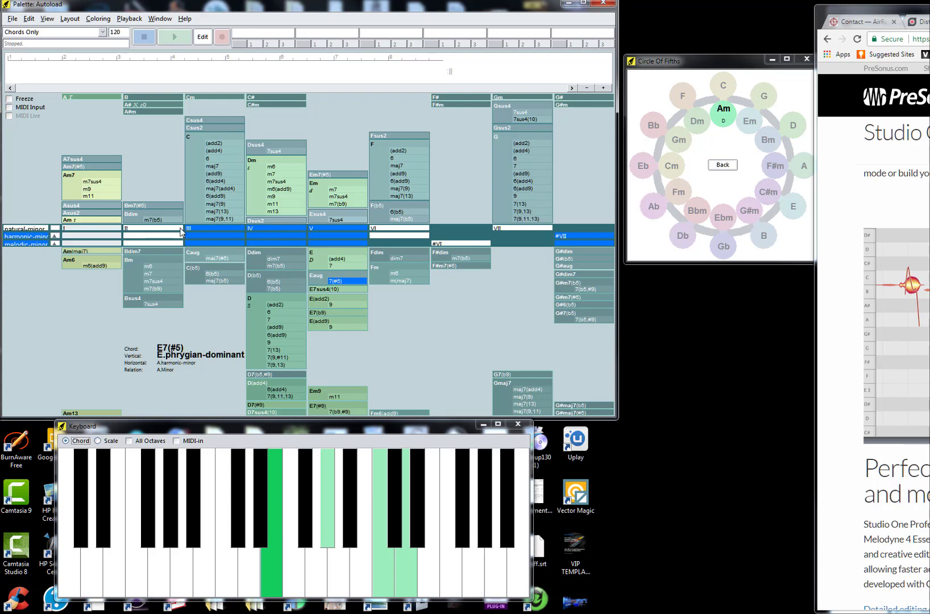
click(103, 190)
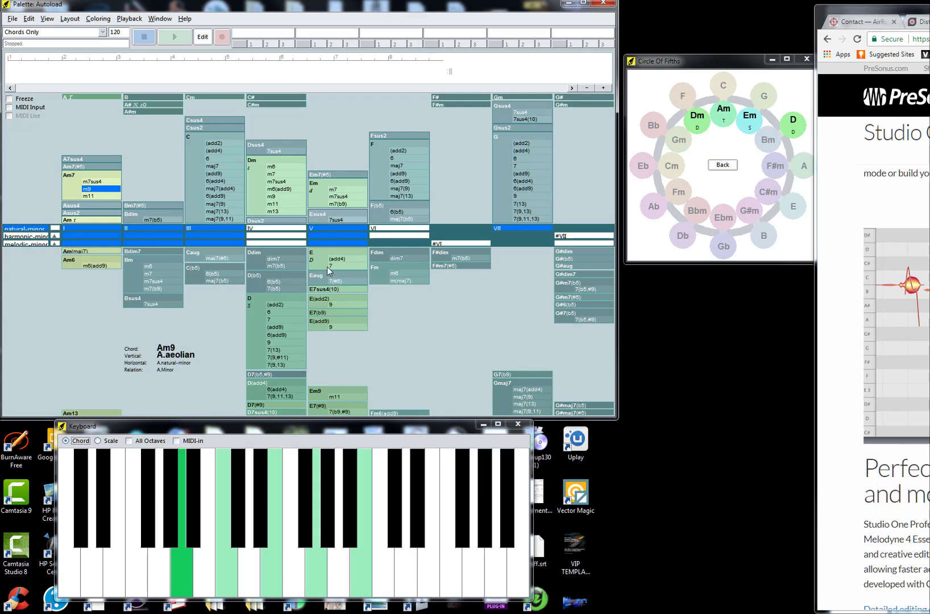
click(575, 273)
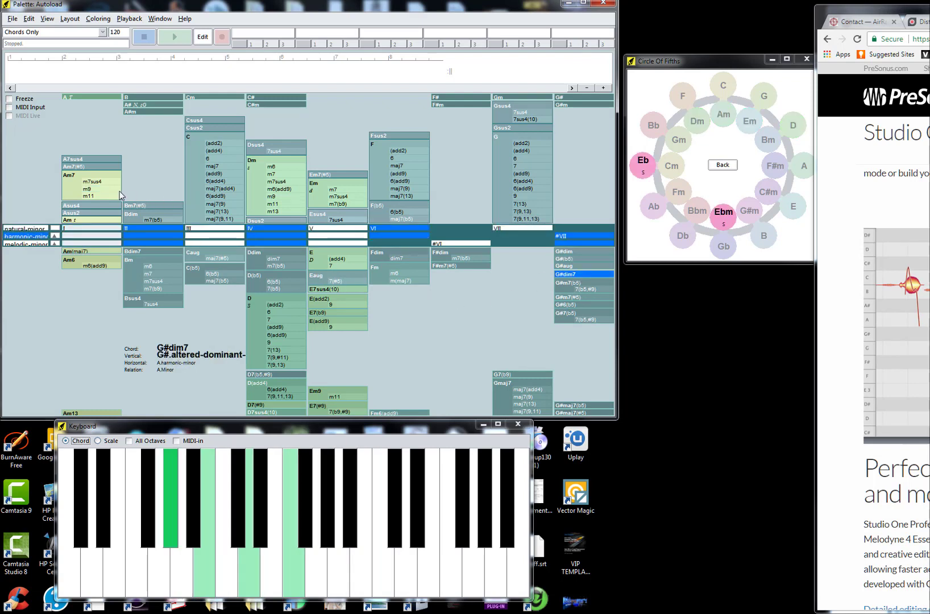
click(107, 188)
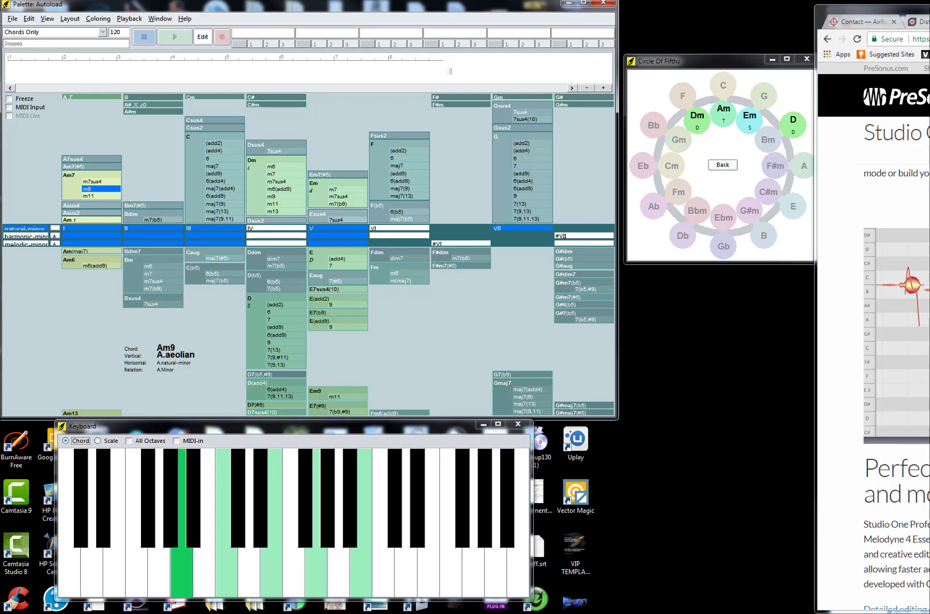
Step: Switch to Photoshop and add horizontal text reading AUGMENTED and DIMINISHED on two lines on the blank canvas
key(alt+Tab)
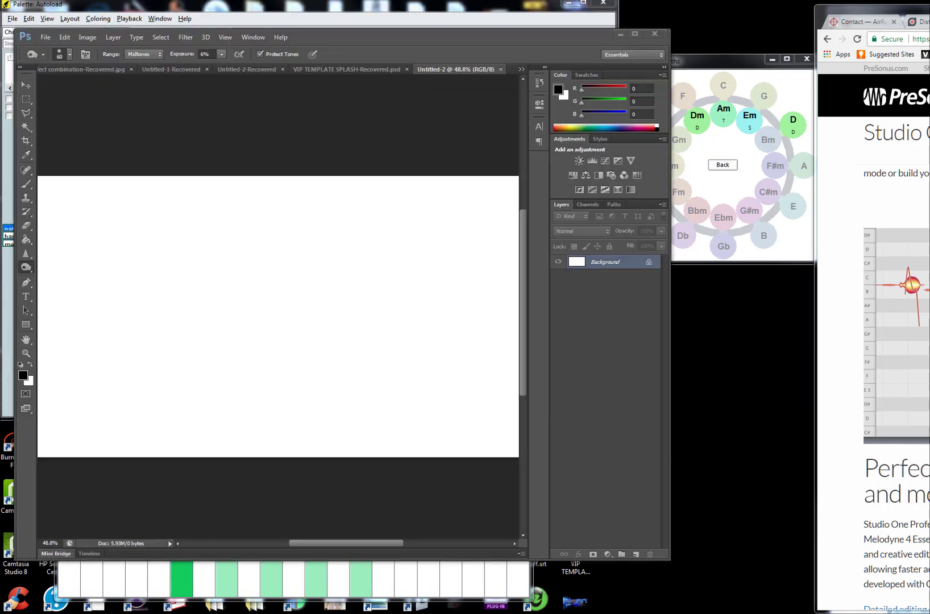
click(27, 296)
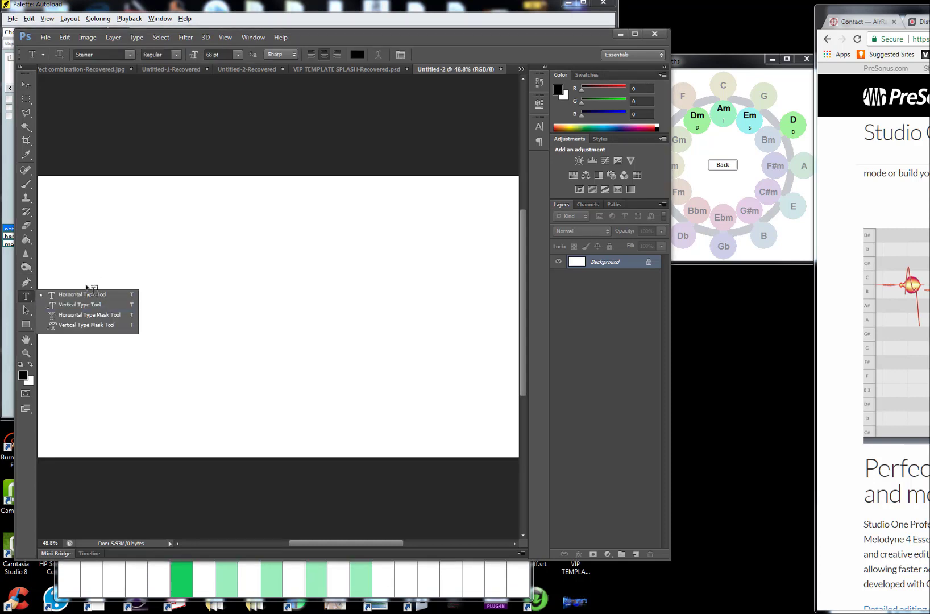
click(105, 225)
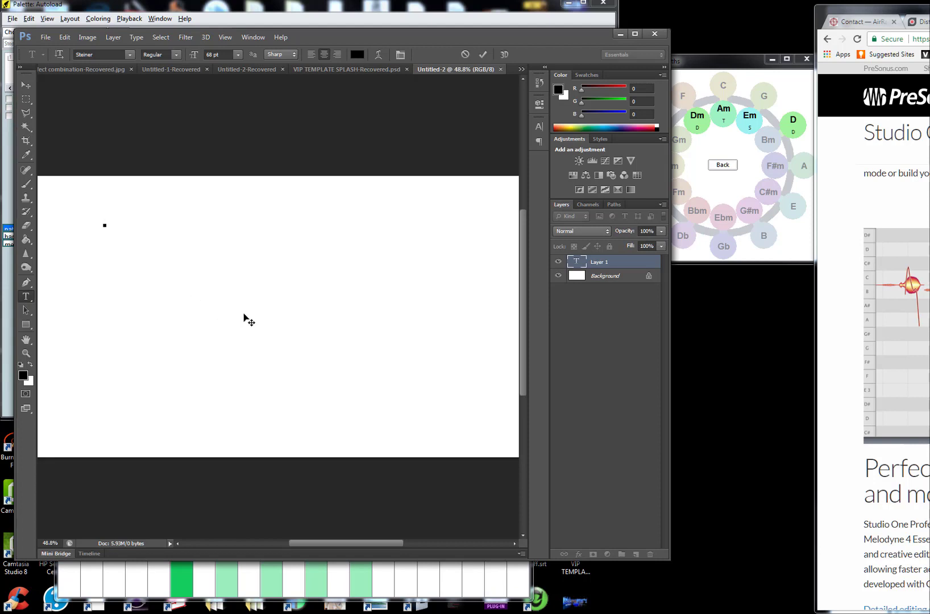
text(AUG)
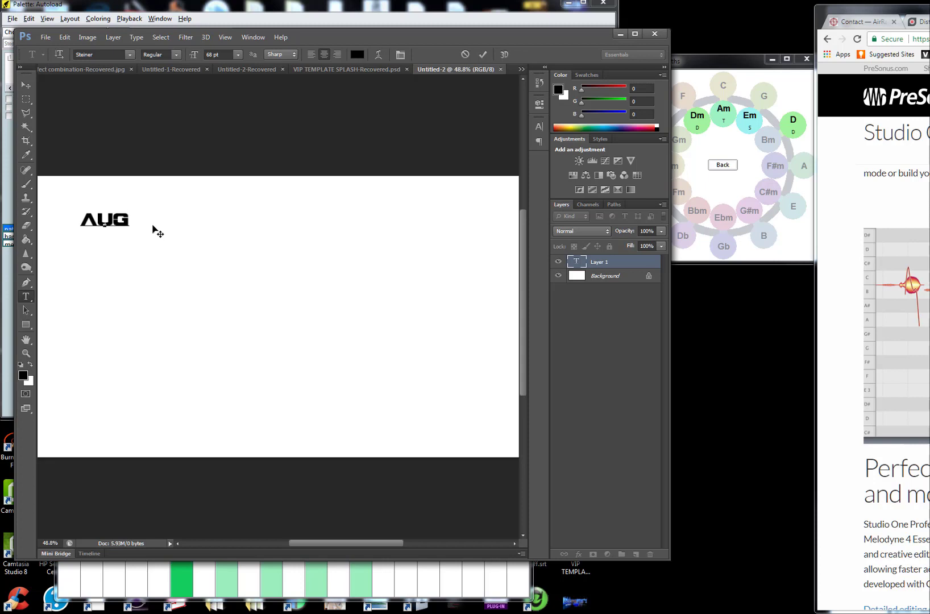
text(MENTED )
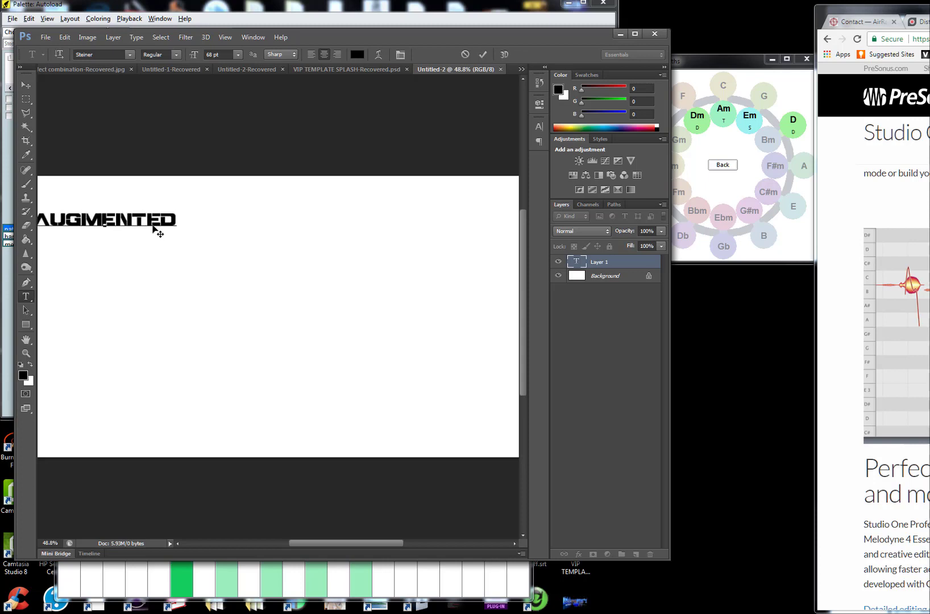
text(DIMINISHED)
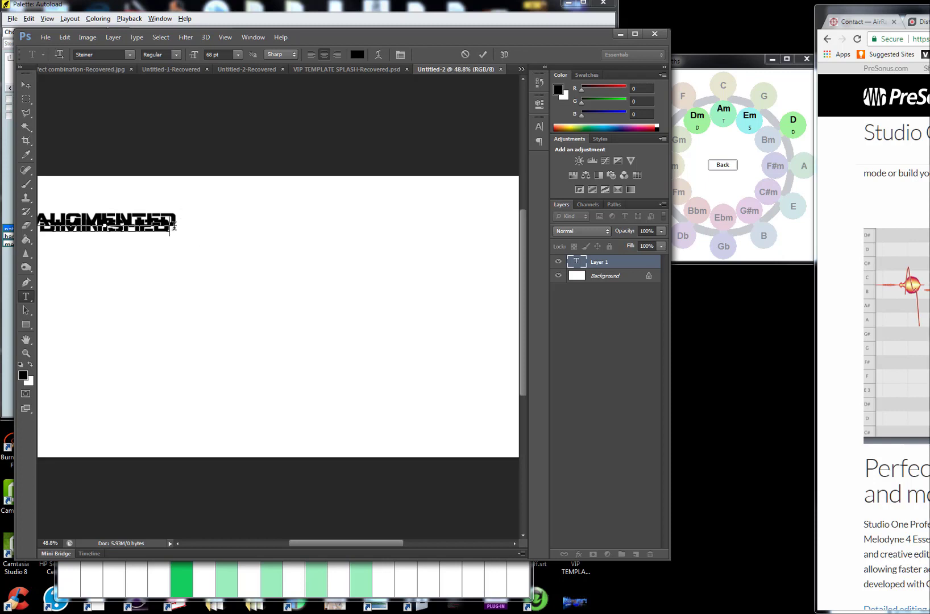
Step: Set the leading of the whole two-line text to Auto
key(ctrl+a)
scroll(410, 157, left, 2)
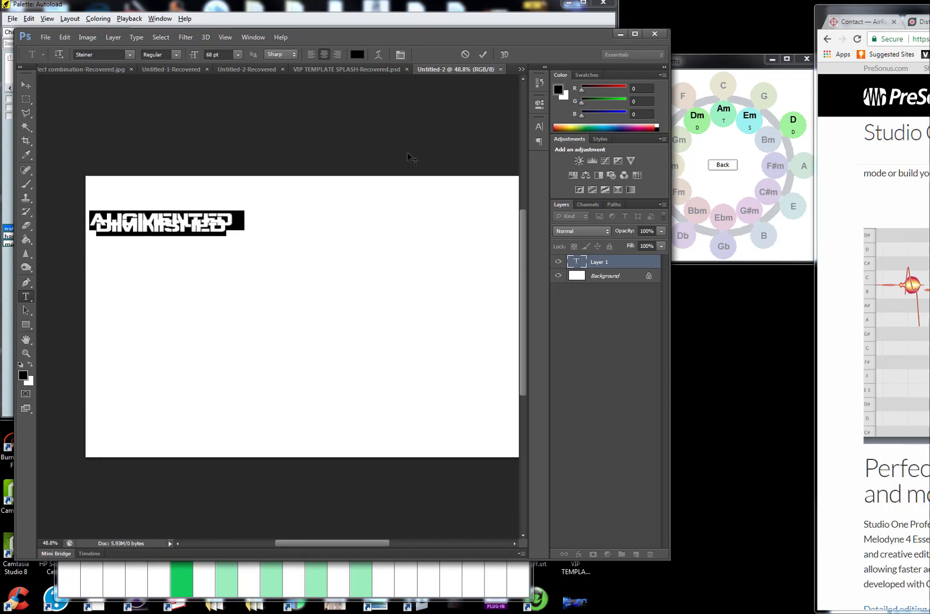
click(400, 56)
click(517, 149)
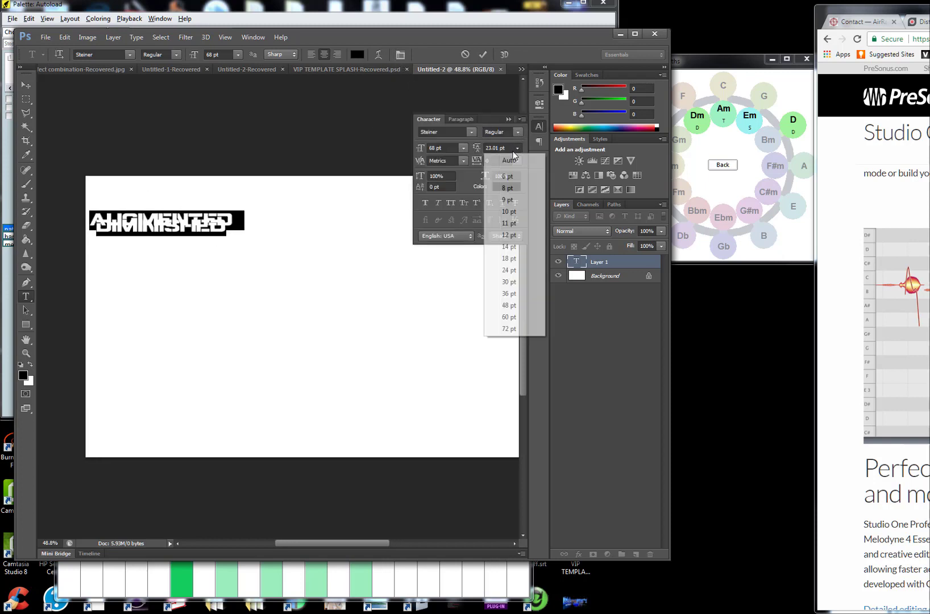
click(509, 160)
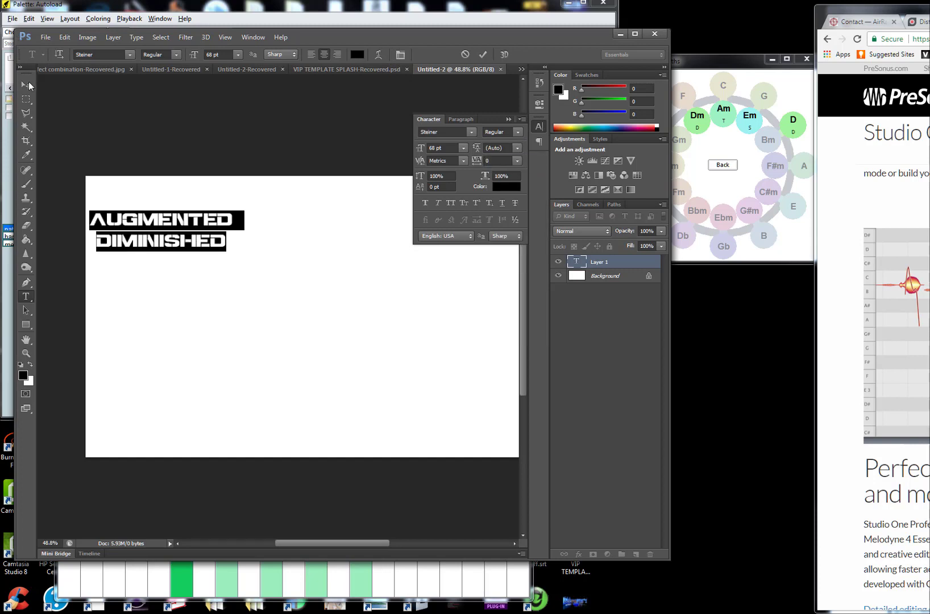
Step: Scale the AUGMENTED DIMINISHED text to about 240%, move it to the middle of the canvas and apply the transformation
click(29, 86)
click(234, 251)
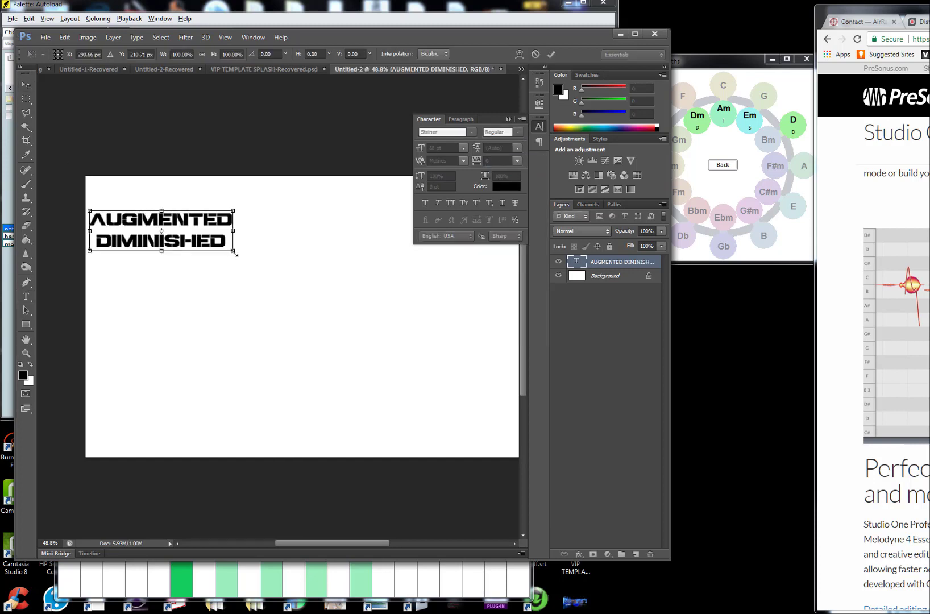
drag(236, 254, 397, 447)
drag(367, 269, 404, 312)
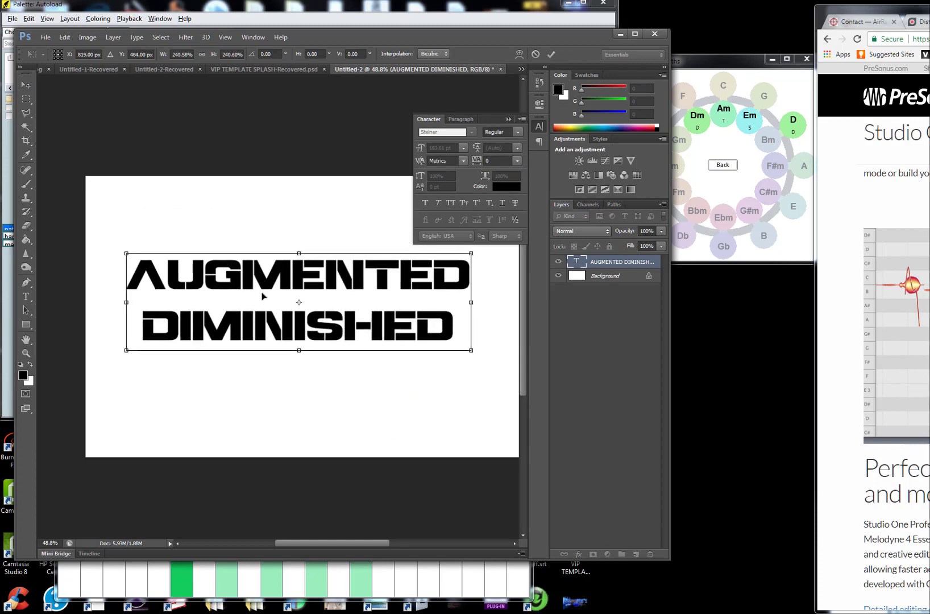
click(28, 296)
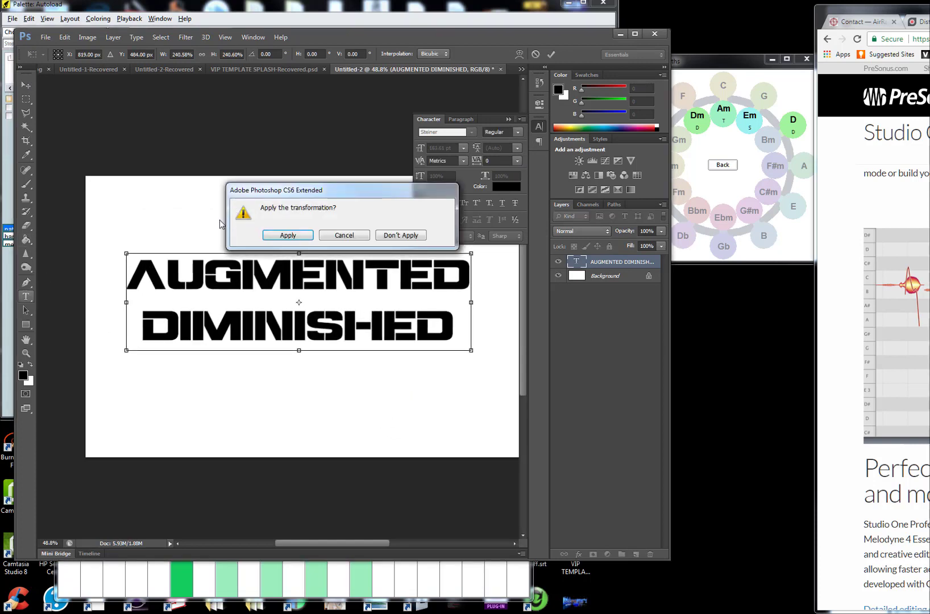
click(290, 236)
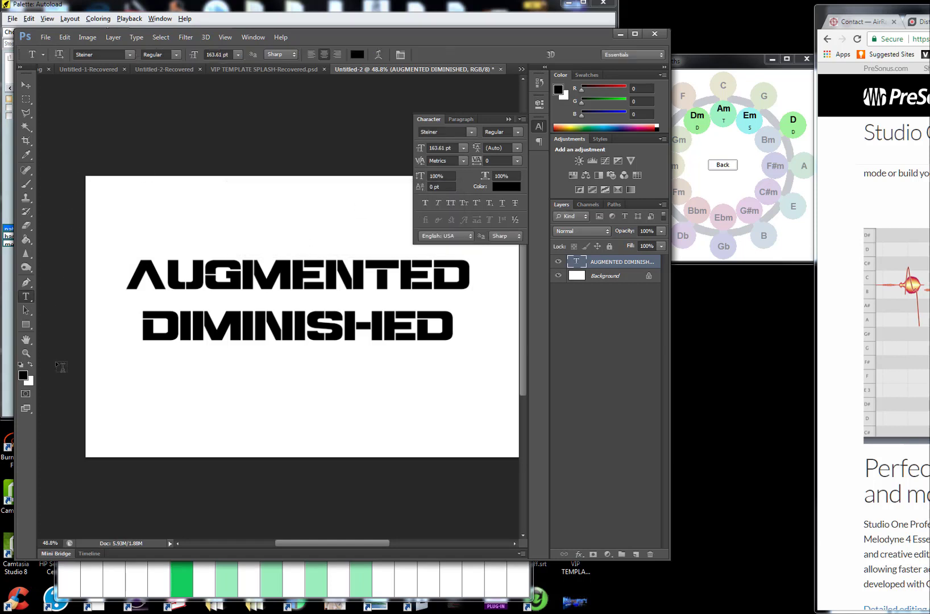
Step: Add a separate horizontal text layer reading TENSION!!! below the AUGMENTED DIMINISHED text
click(161, 404)
text(T)
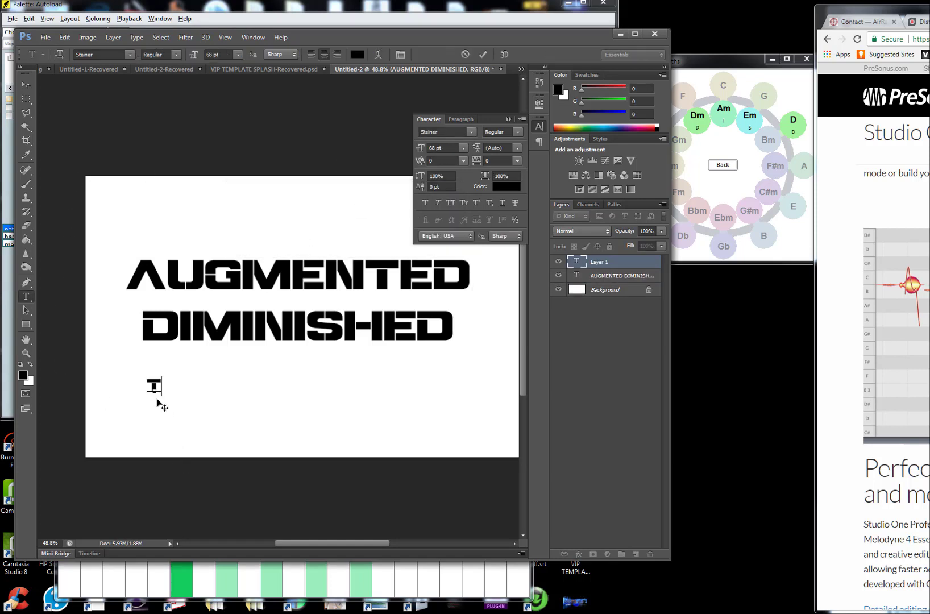
text(ENSION)
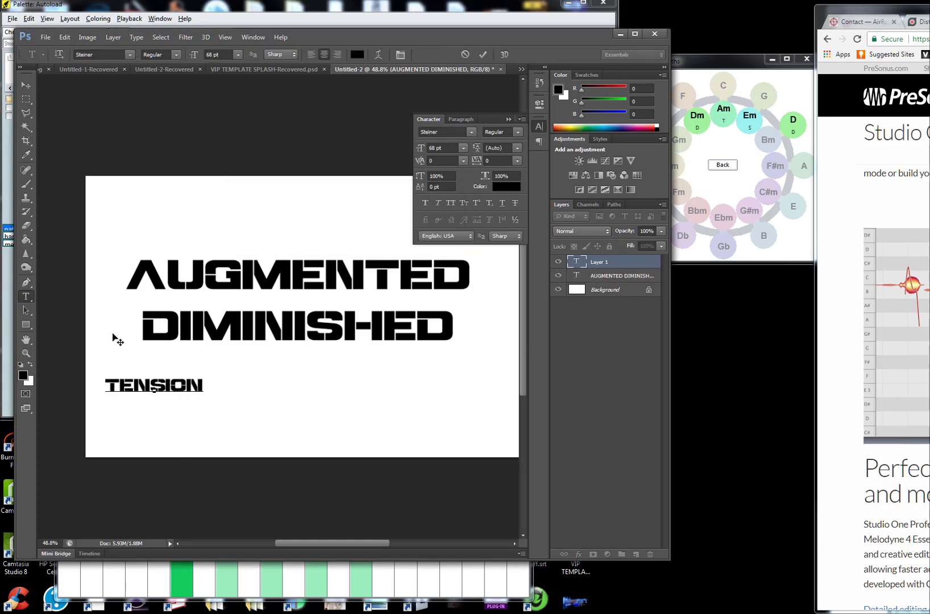
text(!!!)
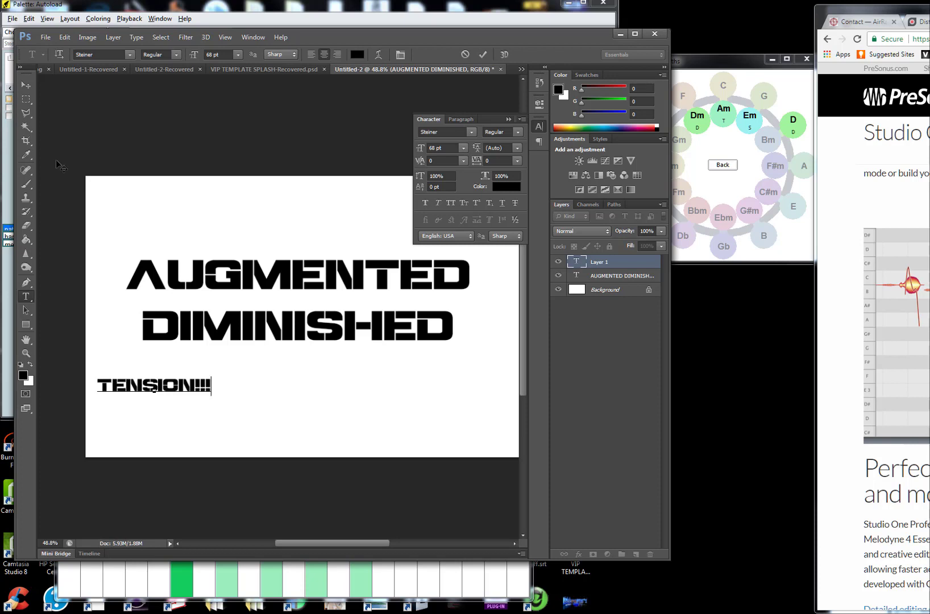
Step: Enlarge the TENSION!!! text to about 159 pt and center it beneath the AUGMENTED DIMINISHED text
click(25, 85)
click(211, 393)
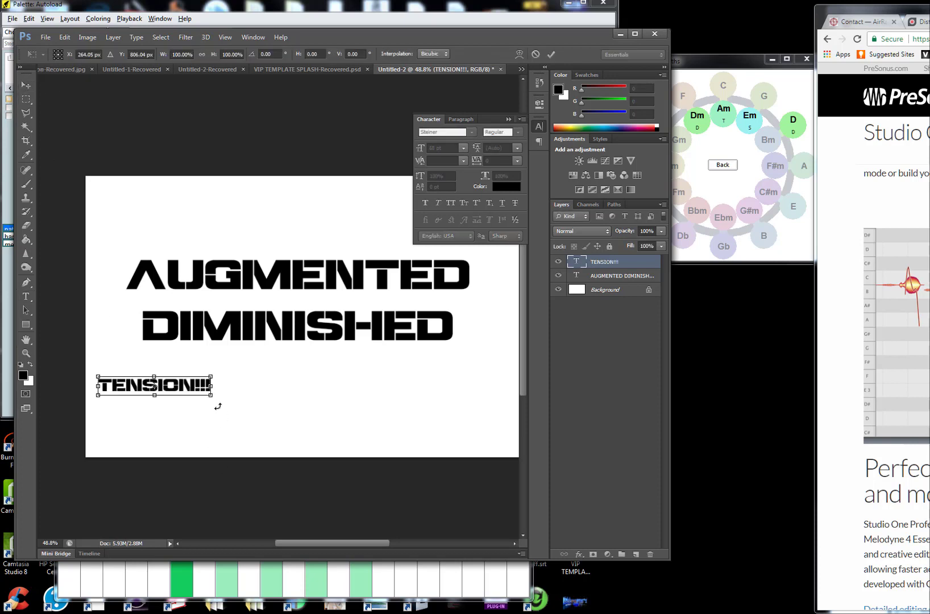
drag(213, 400, 366, 428)
drag(302, 408, 354, 386)
key(Return)
Step: Move the AUGMENTED DIMINISHED text up towards the canvas top and bring TENSION!!! up close beneath it, with the Character settings closed
drag(354, 272, 362, 220)
click(508, 120)
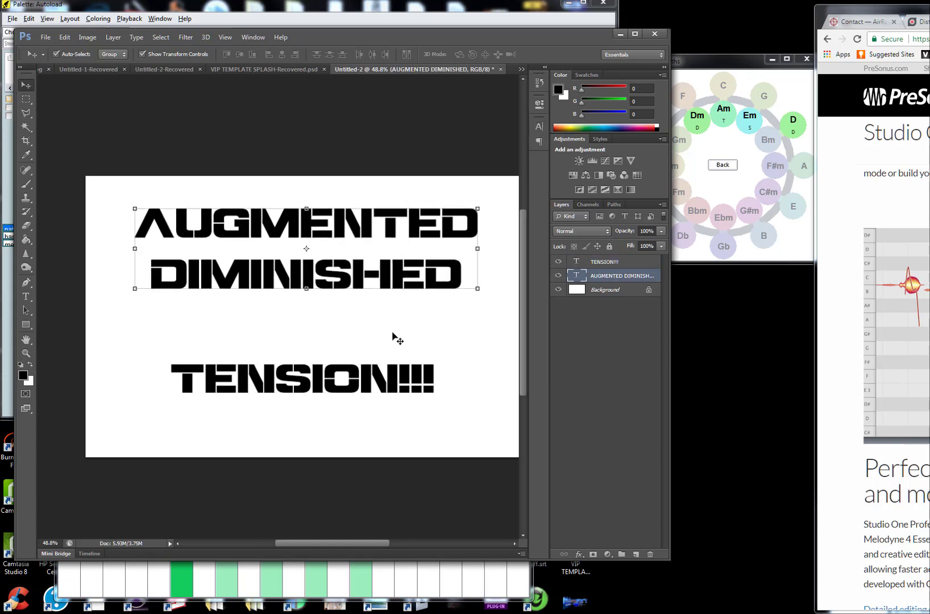
drag(393, 386, 386, 343)
Step: Add a separate horizontal text layer reading RESOLUTION below the TENSION!!! text
click(26, 296)
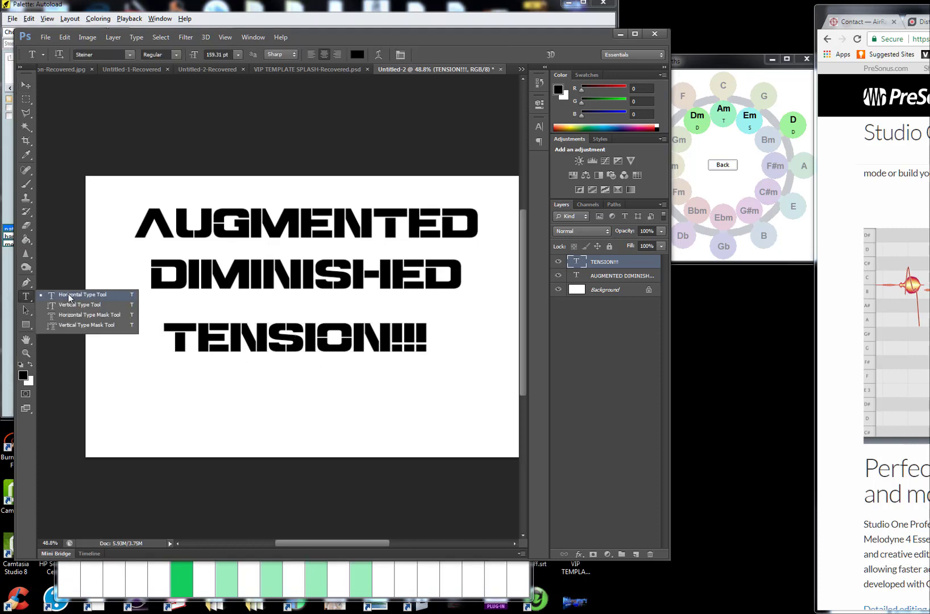
click(73, 295)
click(125, 404)
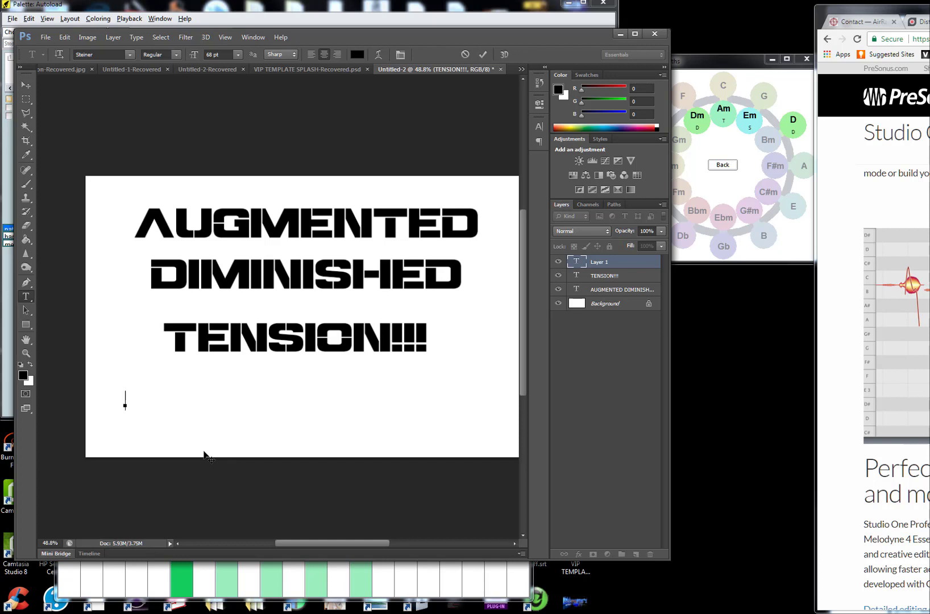
text(a)
text(ESOLUTI)
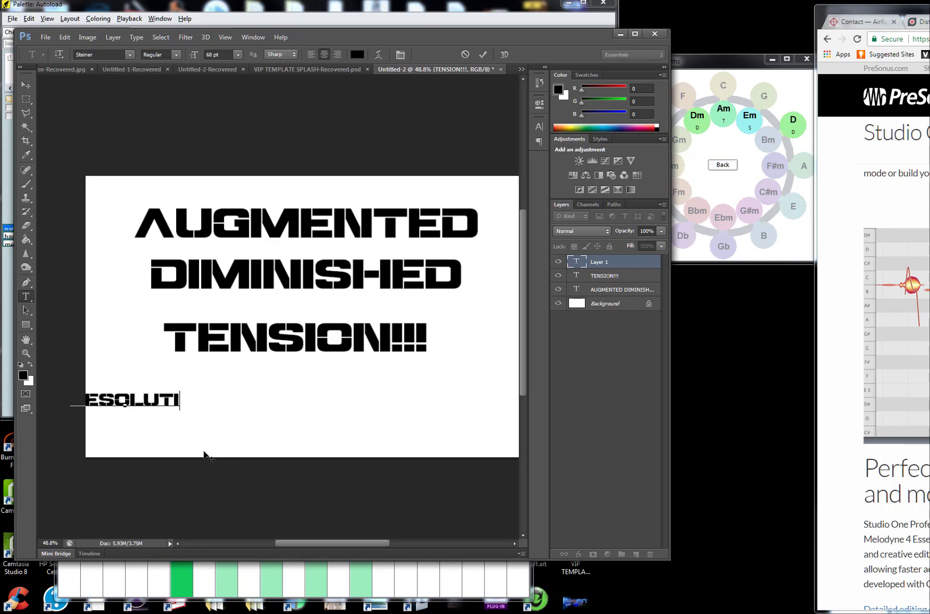
text(ON)
Step: Scale the RESOLUTION text to about 255% and center it below TENSION!!!, applying the transformation
click(26, 84)
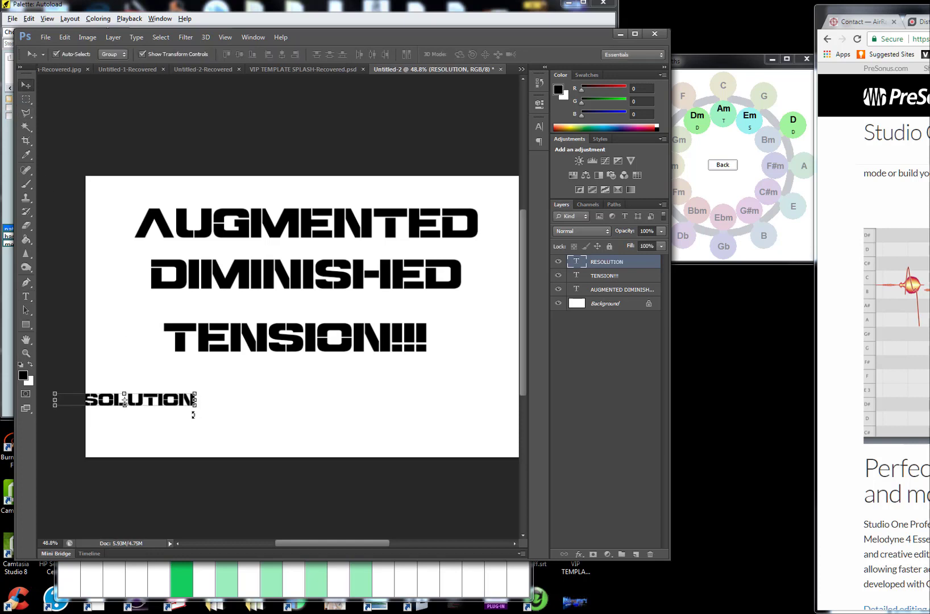
click(195, 409)
drag(198, 410, 378, 436)
drag(301, 408, 394, 396)
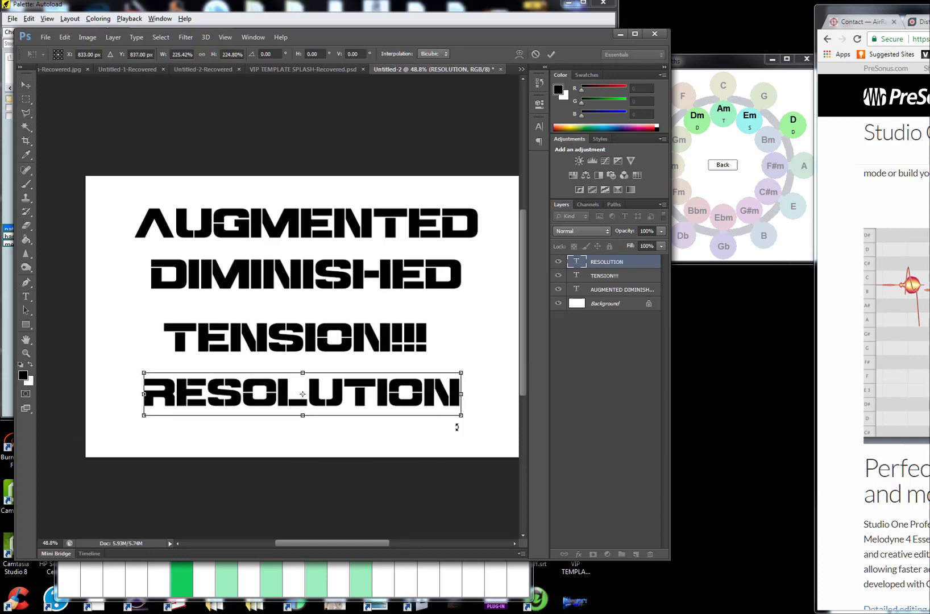
drag(463, 419, 505, 441)
drag(478, 395, 455, 394)
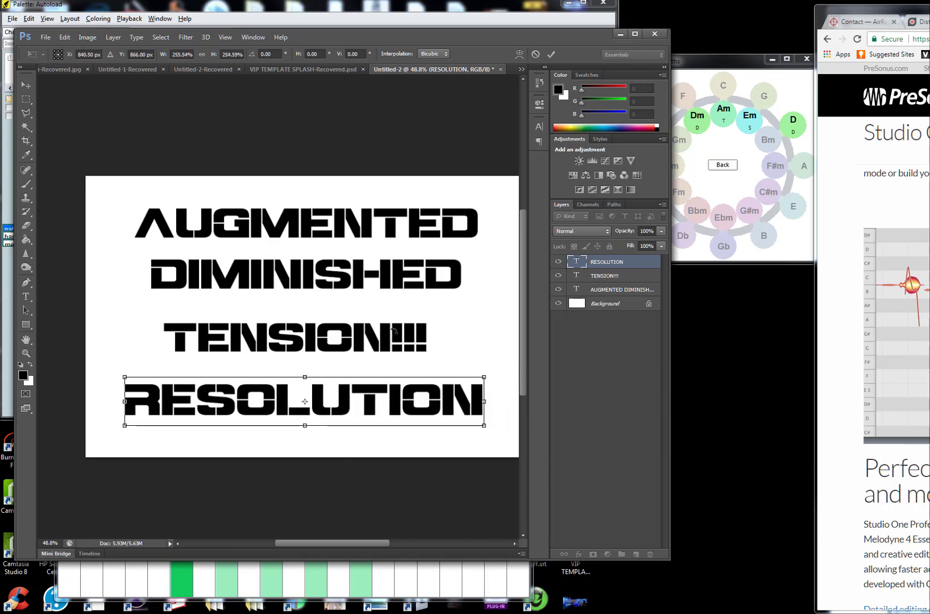
key(Return)
Step: Nudge the AUGMENTED DIMINISHED text upward and place TENSION!!! directly under it, apart from RESOLUTION, which ends up selected
drag(380, 339, 381, 361)
drag(367, 233, 369, 222)
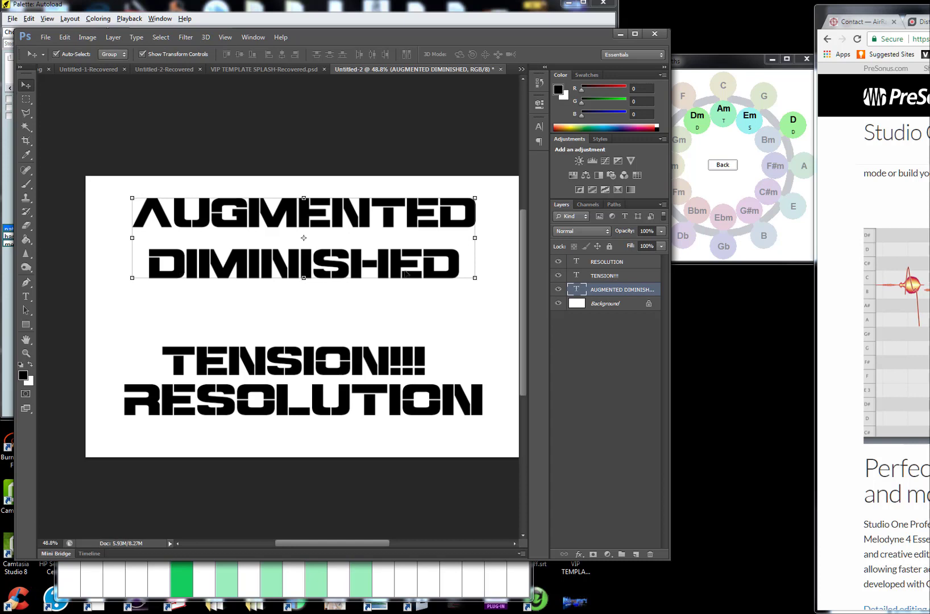
click(295, 368)
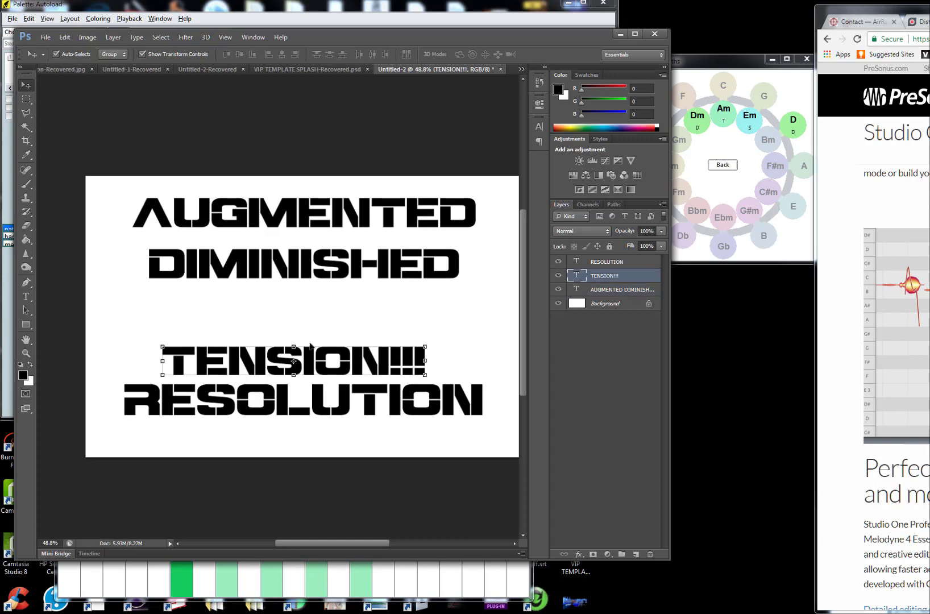
drag(295, 365, 304, 314)
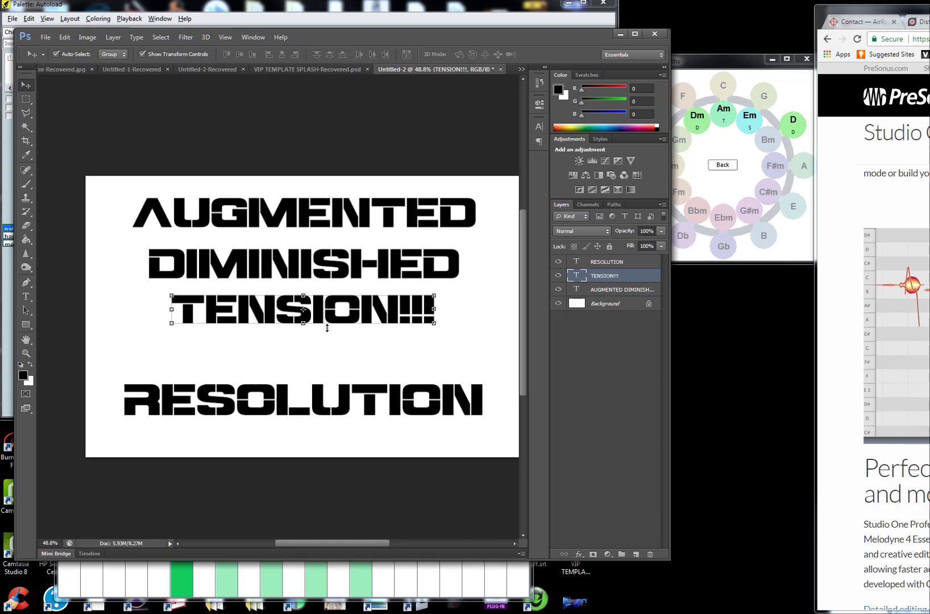
click(321, 414)
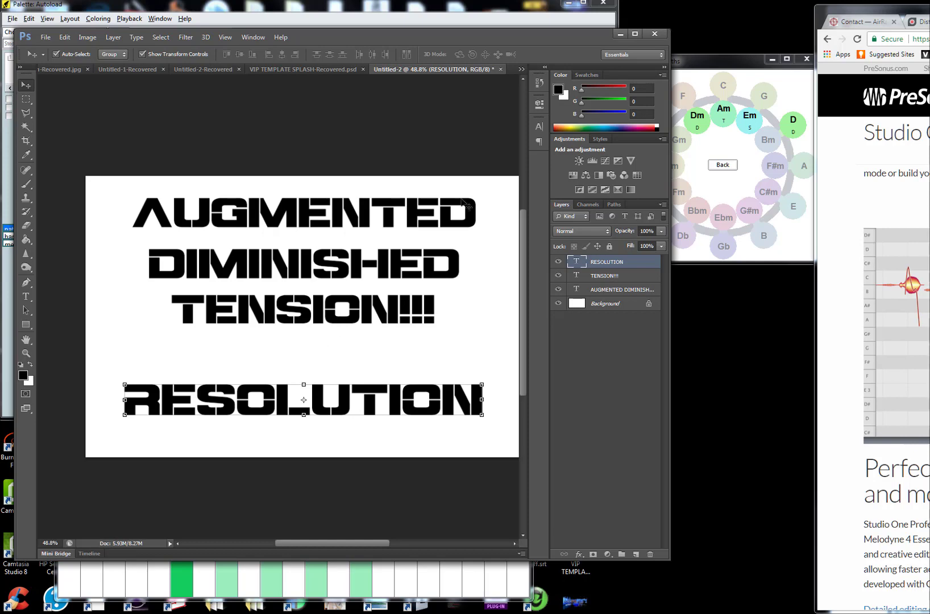
Step: Minimize Photoshop to return to the chord palette and play Em7sus4, E7(#5) and Am9 in sequence
click(620, 34)
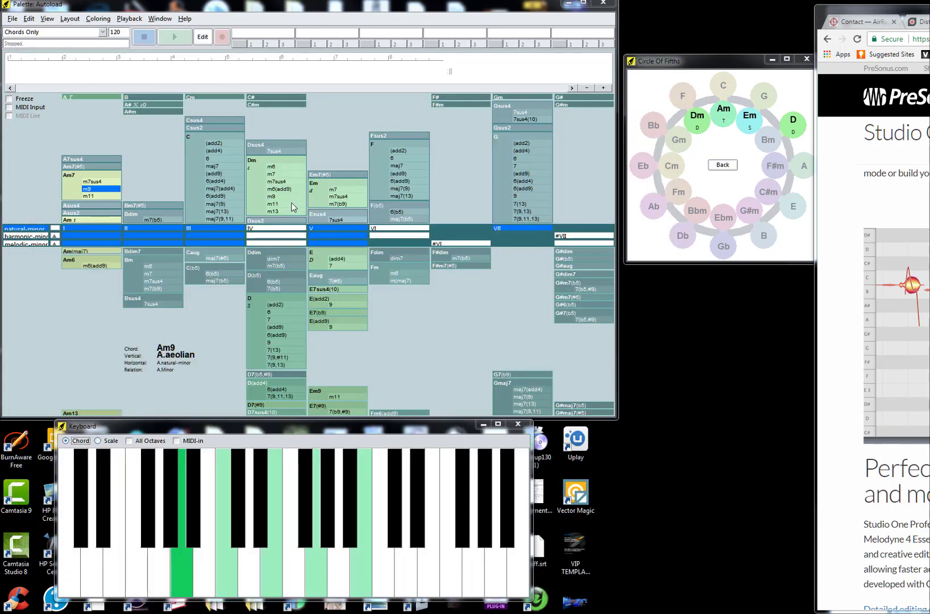
click(350, 197)
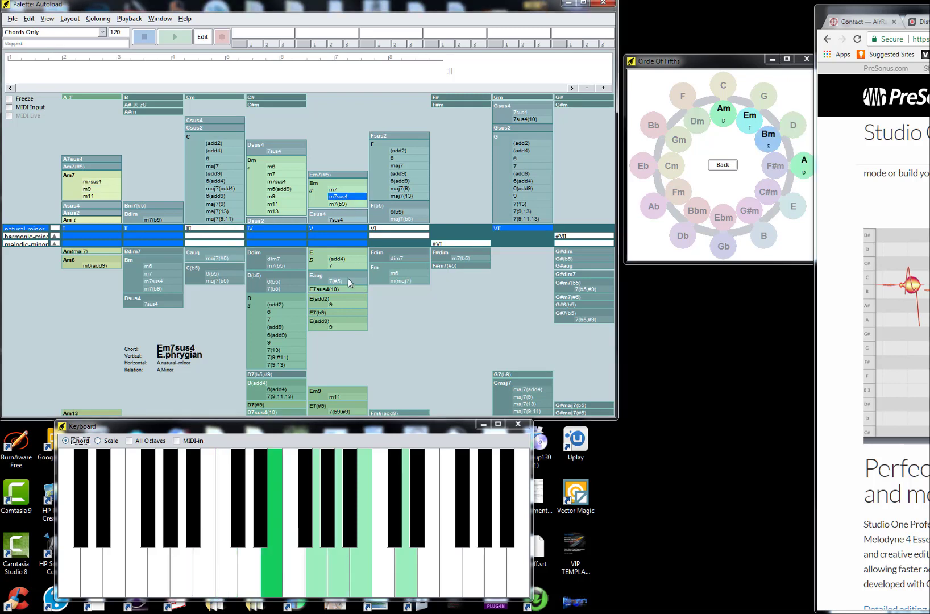
click(348, 281)
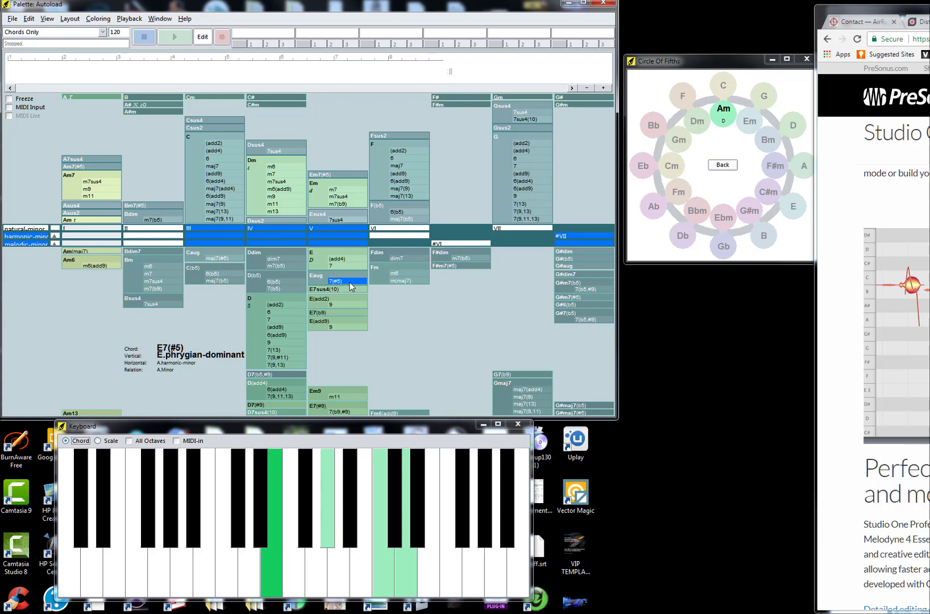
click(88, 189)
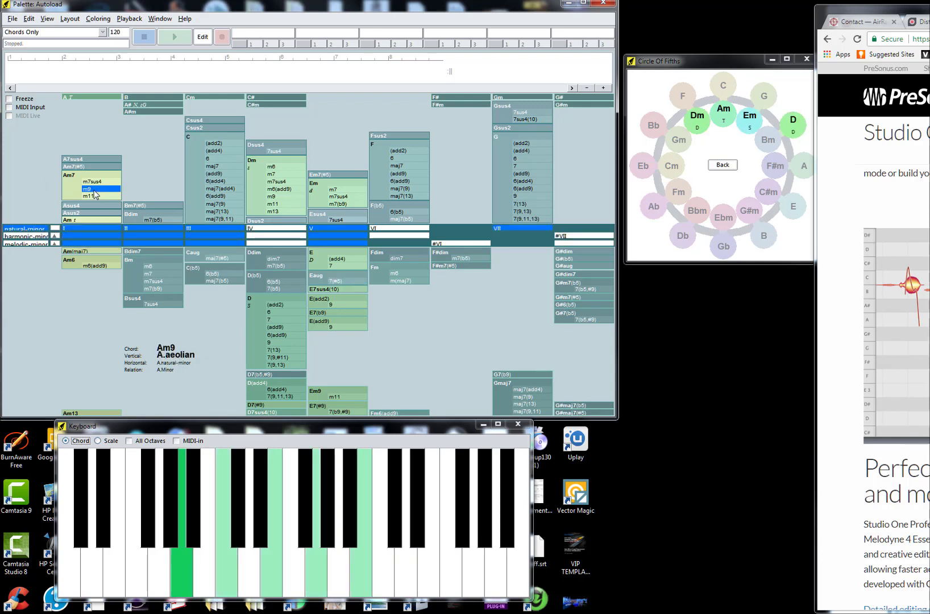
Step: Play Fmaj7, G#aug and Am9, followed by G#aug, G#dim7 and Am9, to hear the augmented and diminished resolutions
click(408, 166)
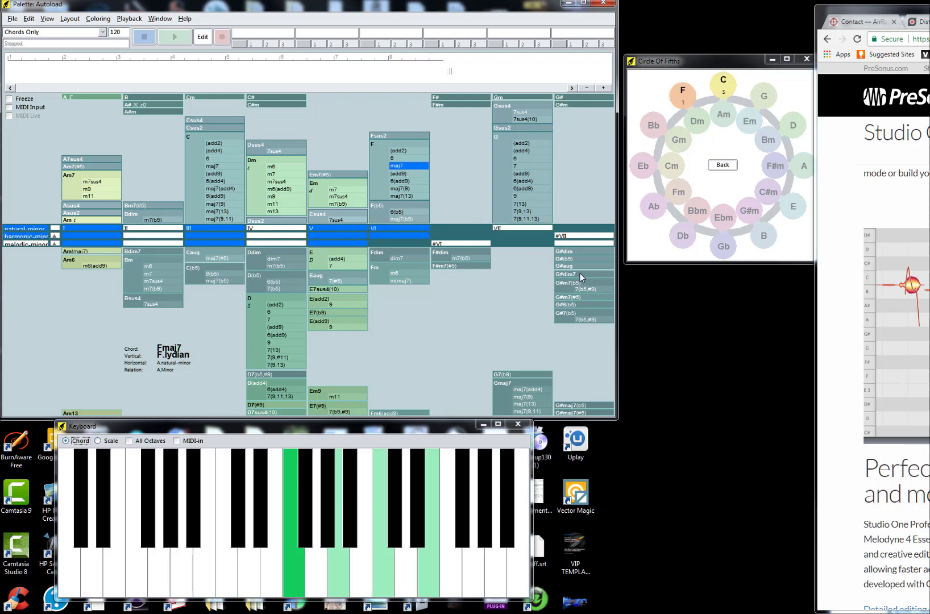
click(576, 266)
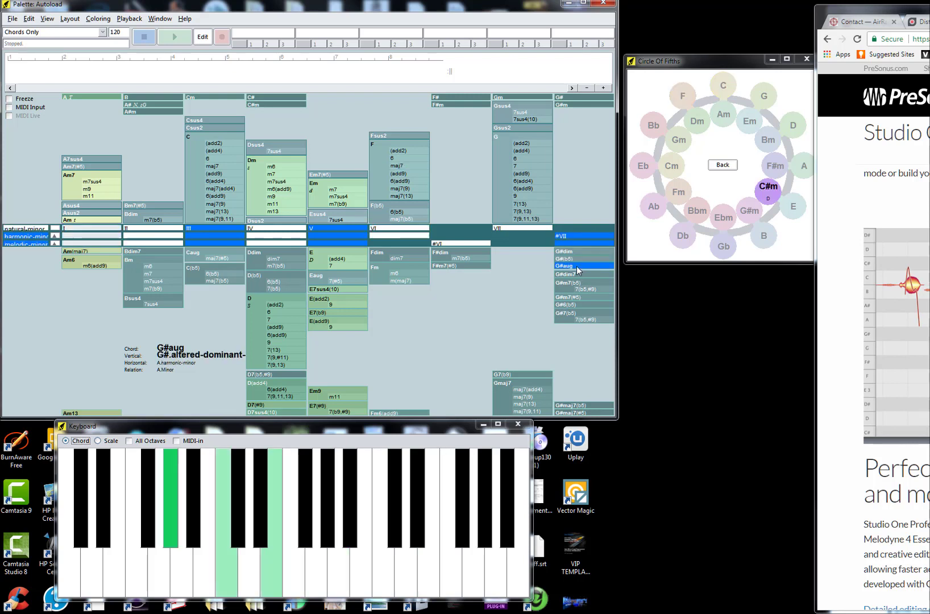
click(90, 188)
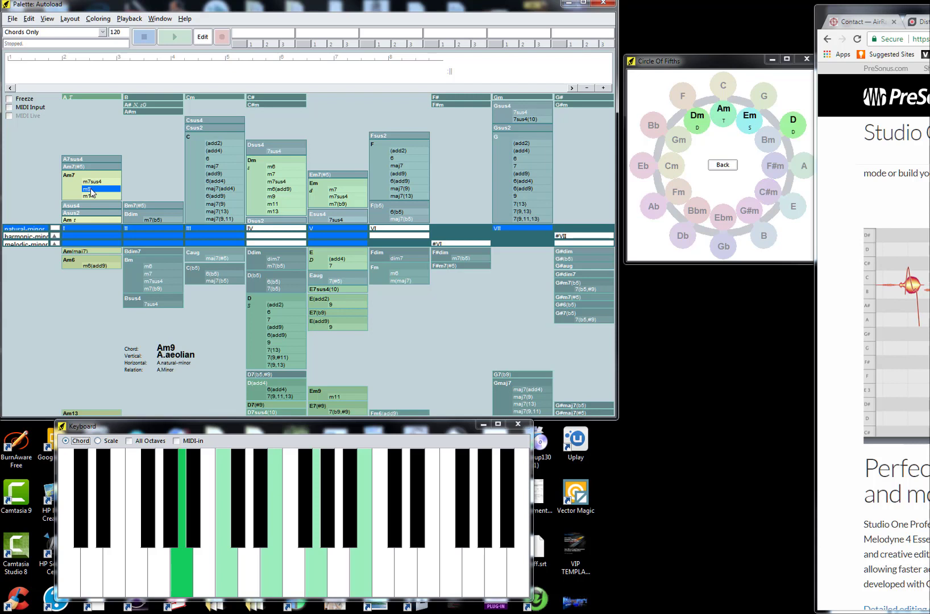
click(569, 266)
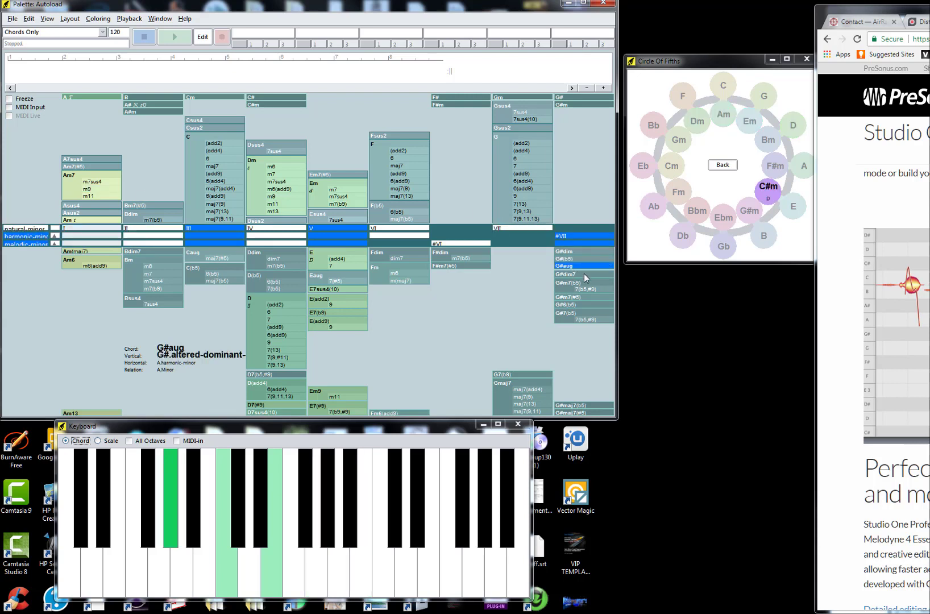
click(580, 274)
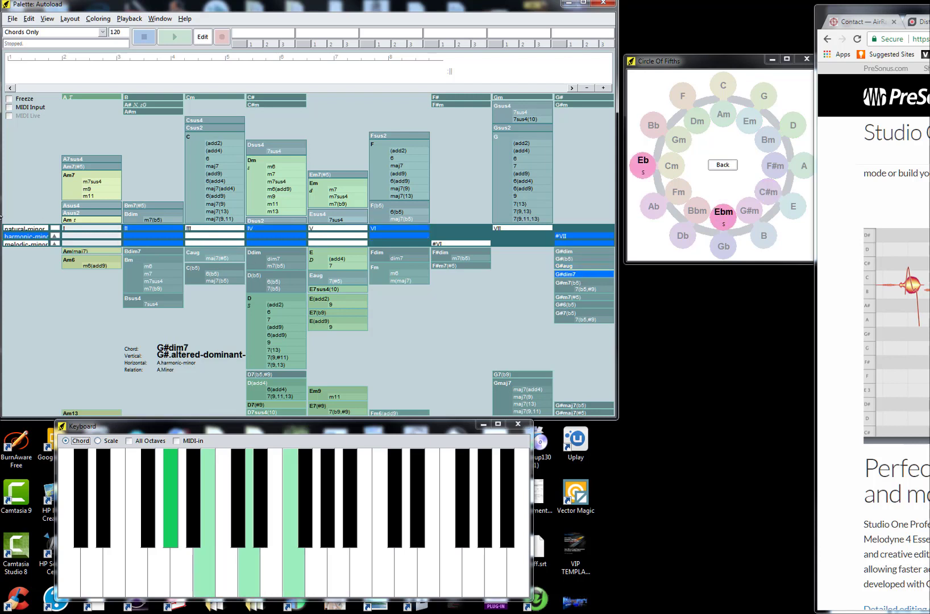
click(98, 191)
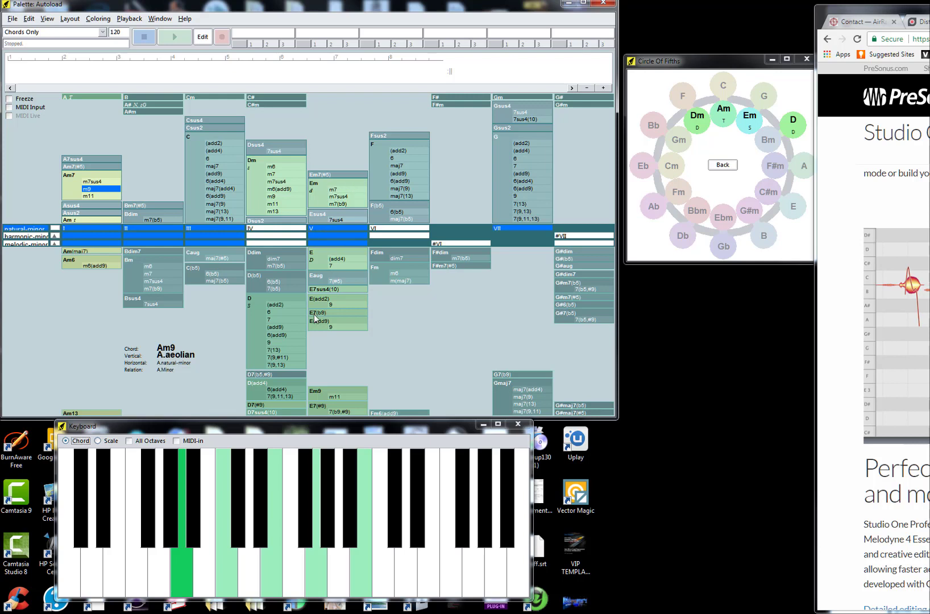
Step: Compare Em9 with E7(#5) as the chord leading to the tonic, playing Am9 after each one
click(316, 392)
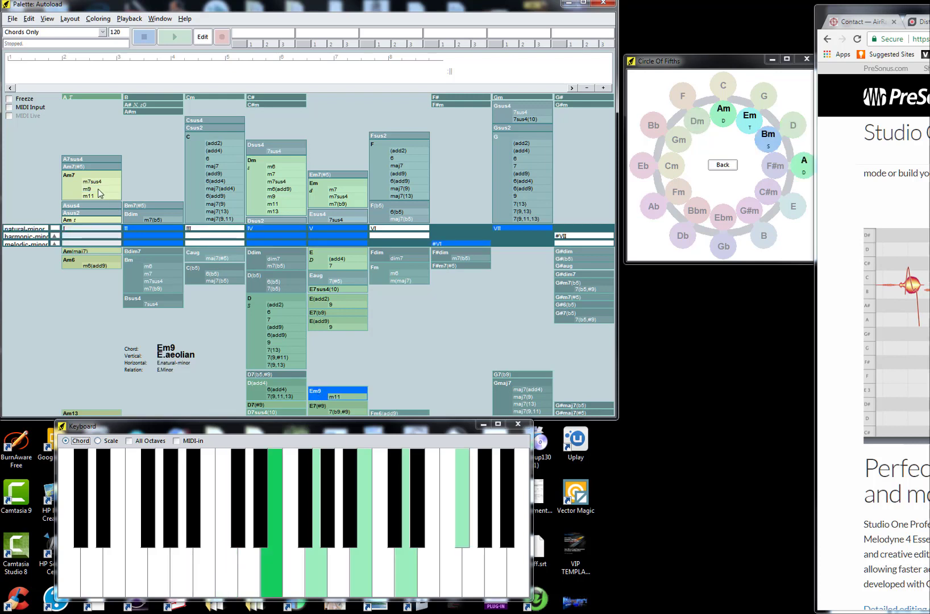
click(99, 189)
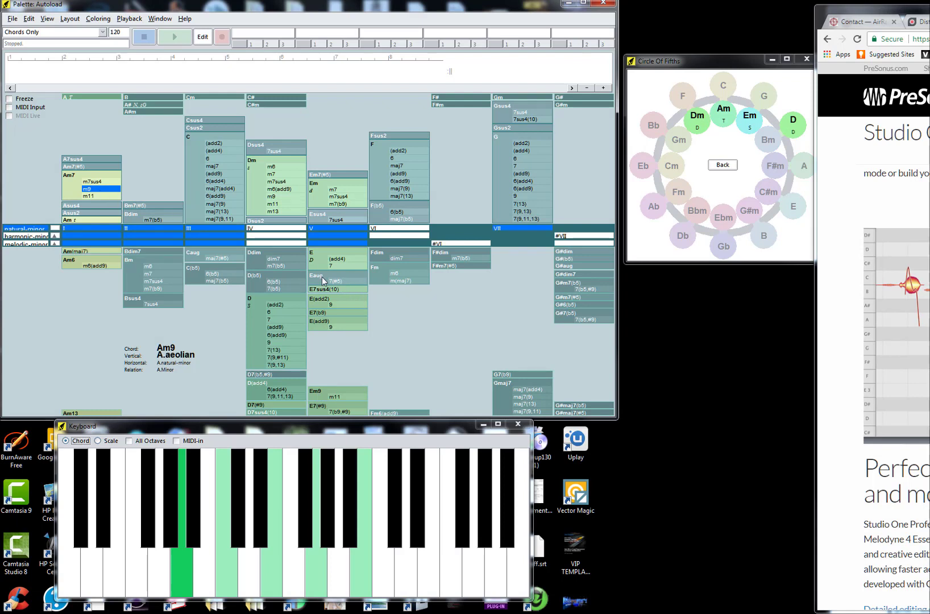
click(343, 281)
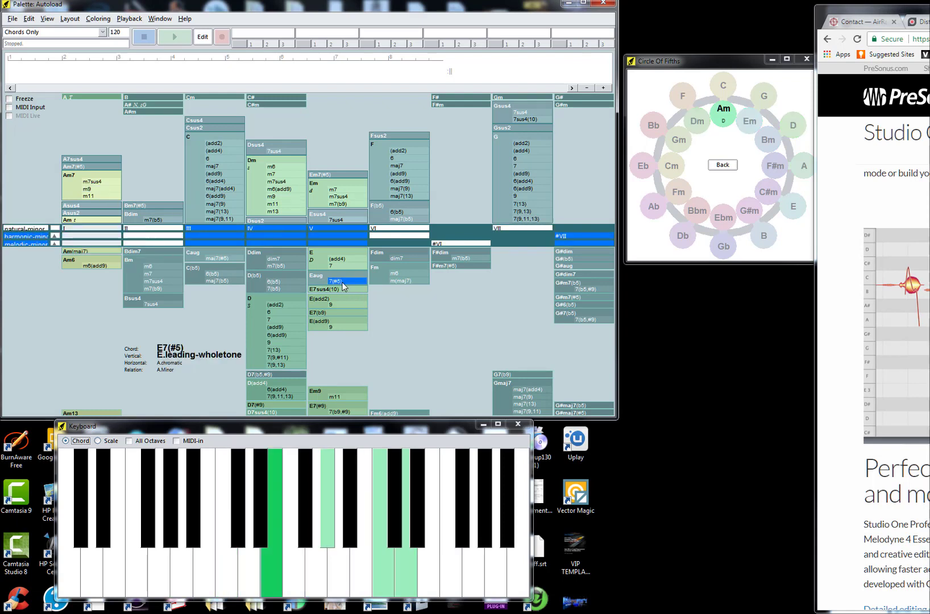
click(111, 189)
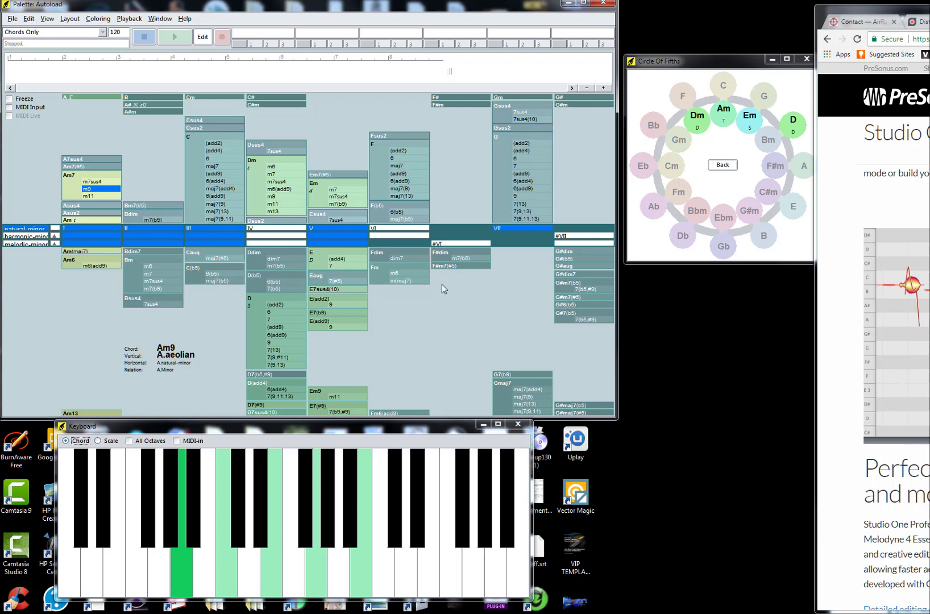
Step: Play G7sus4, Fmaj7, Bm7(b5), E7(#5) and Am9 in sequence to hear the augmented chord lead back to the tonic
click(525, 112)
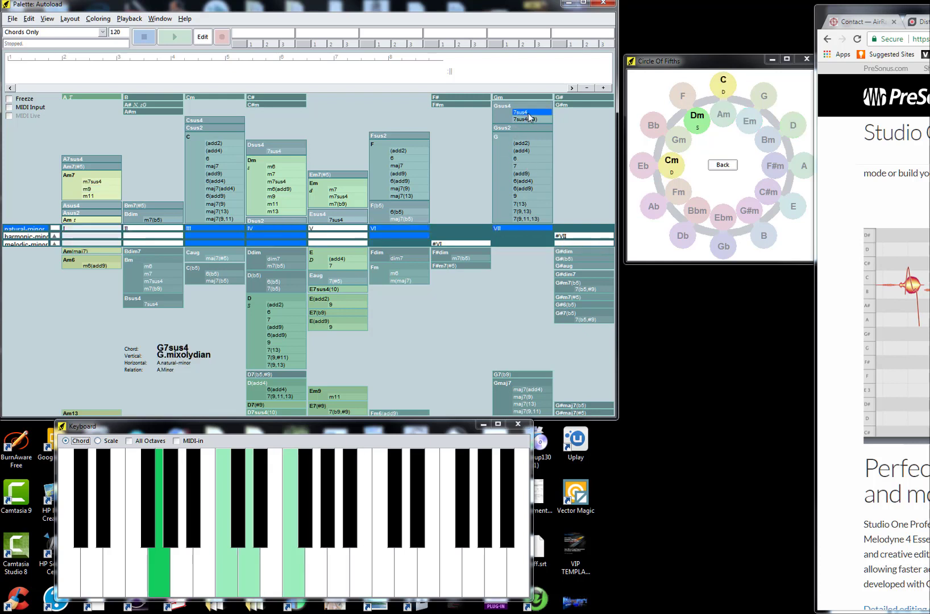
click(407, 166)
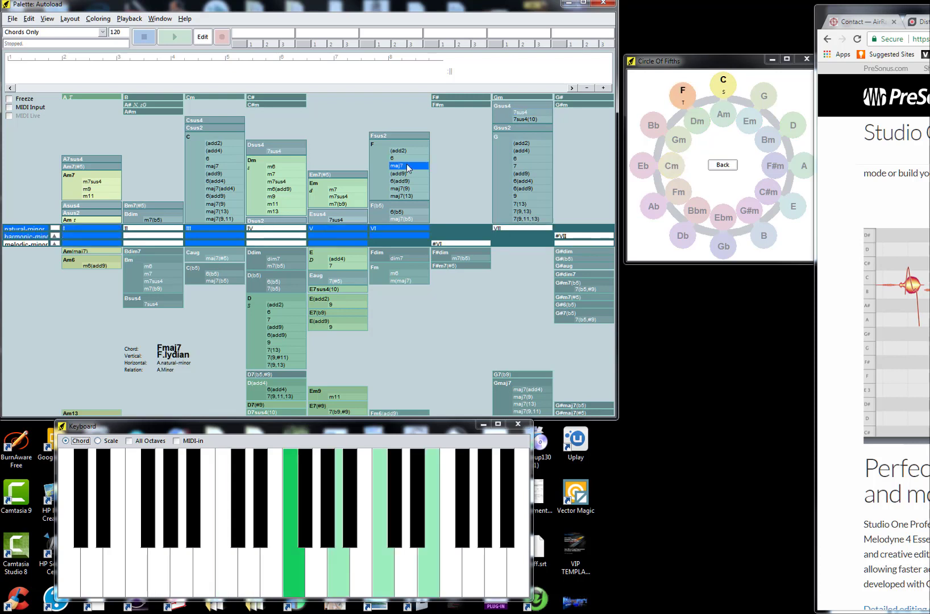
click(162, 221)
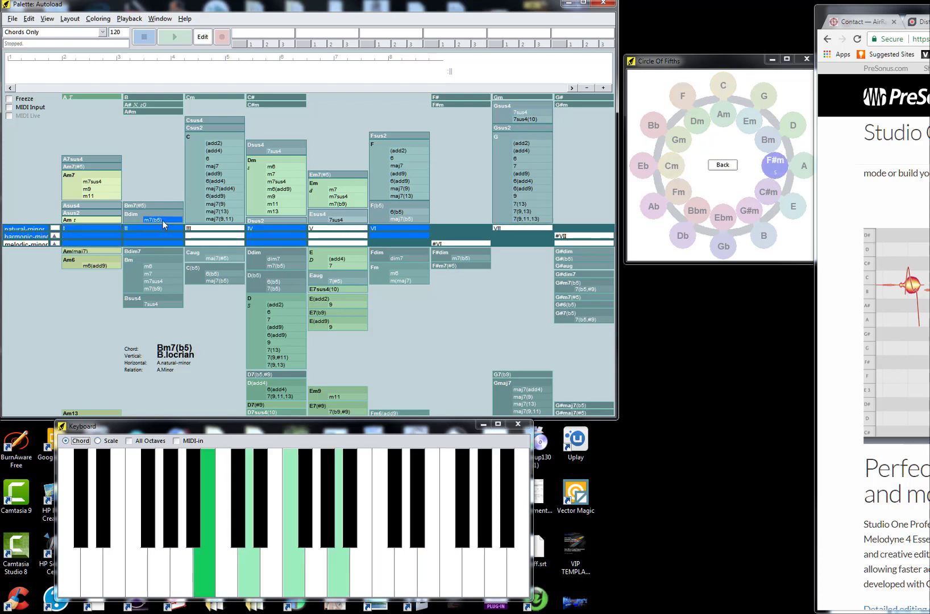
click(346, 280)
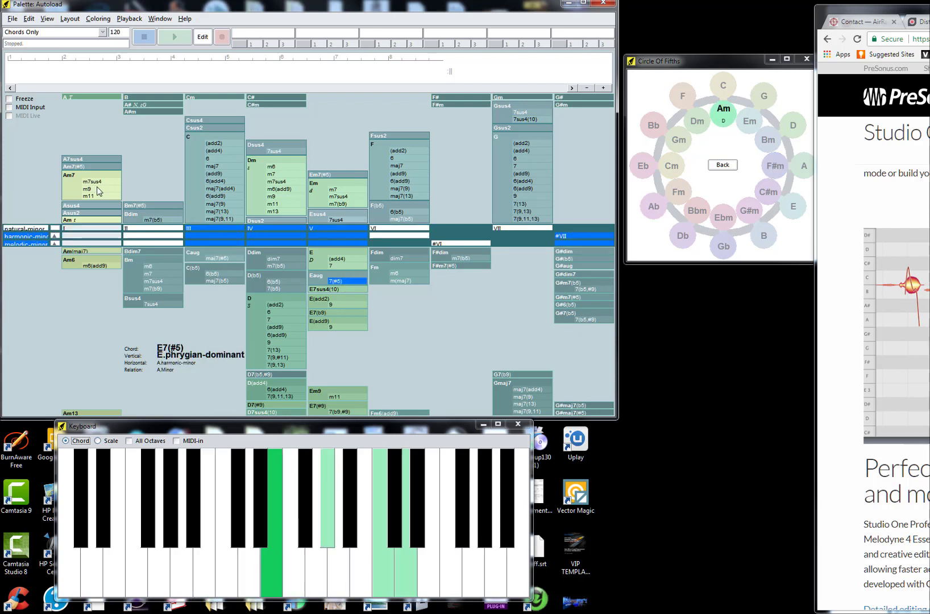
click(100, 190)
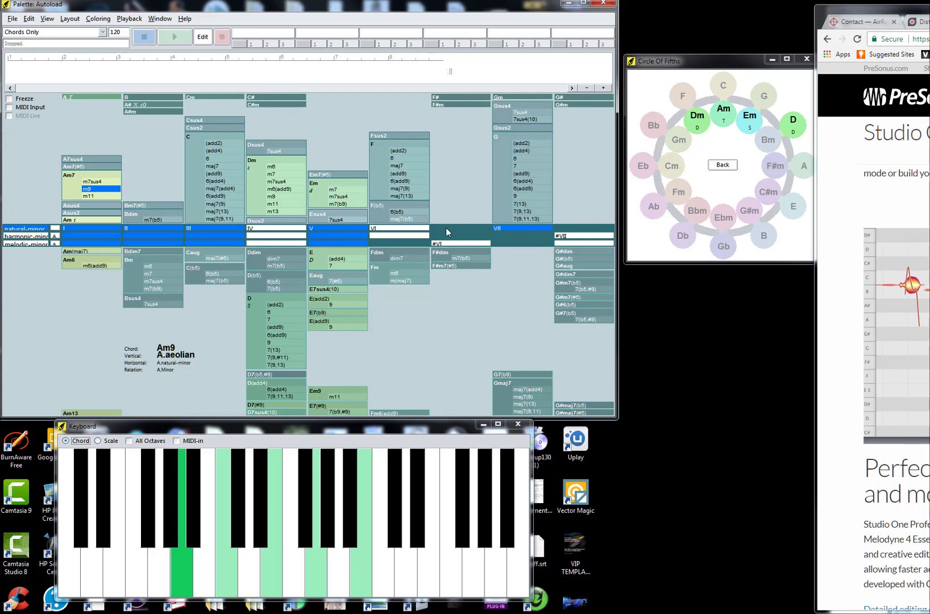
Step: Build a progression in the chord timeline with Fmaj7 in bar 1, E7(#5) in bar 2 and Am9 from bar 3
click(404, 166)
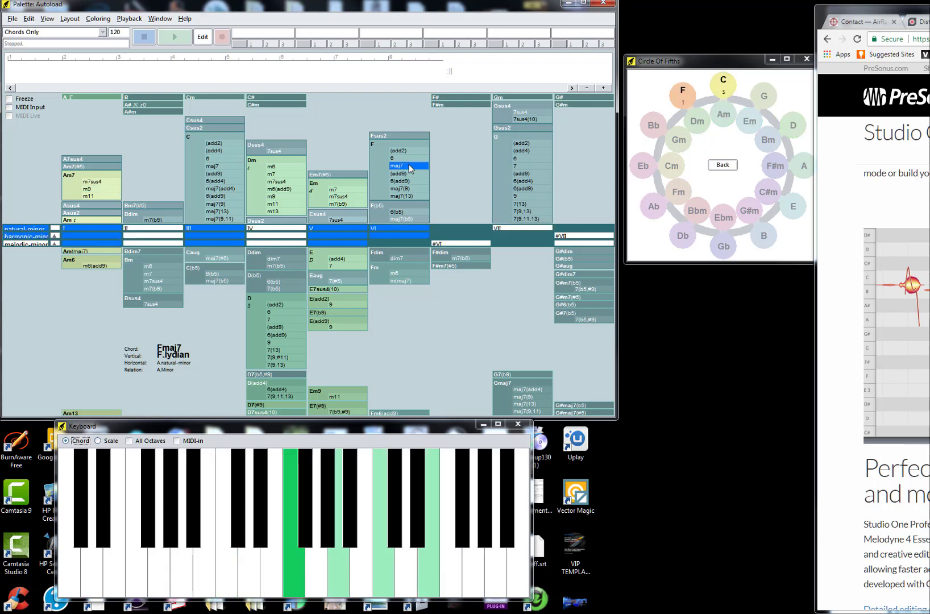
drag(408, 168, 63, 73)
drag(61, 72, 62, 73)
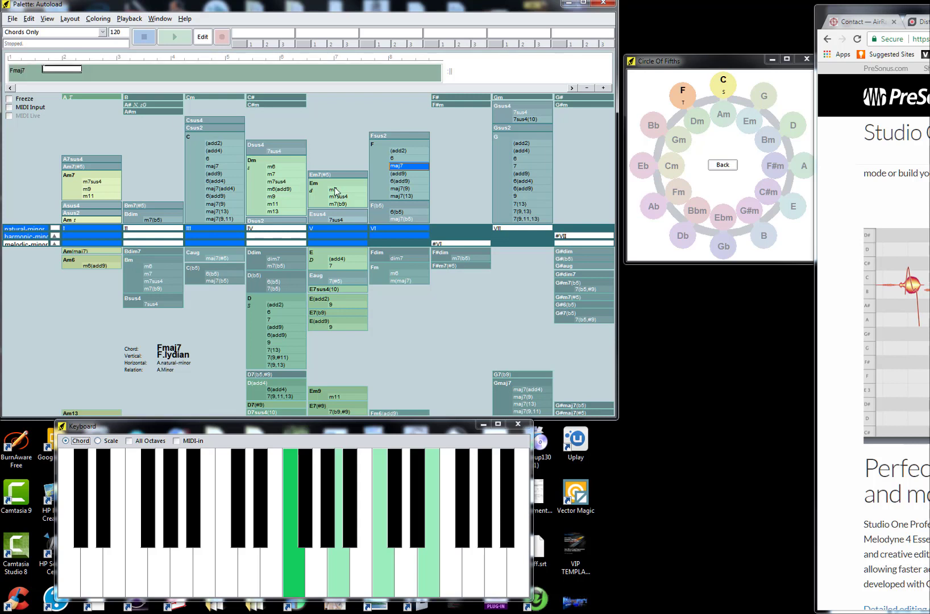
click(26, 77)
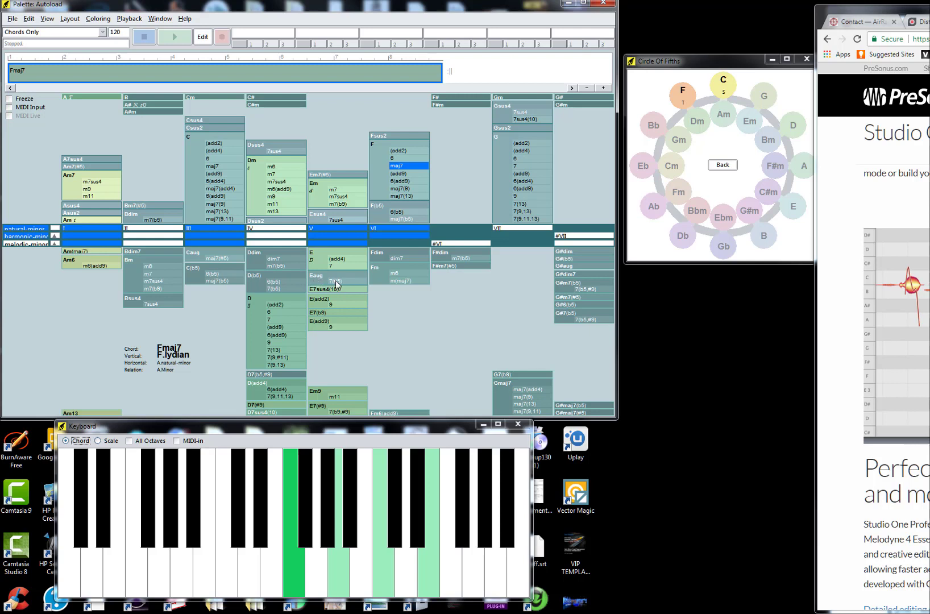
click(347, 281)
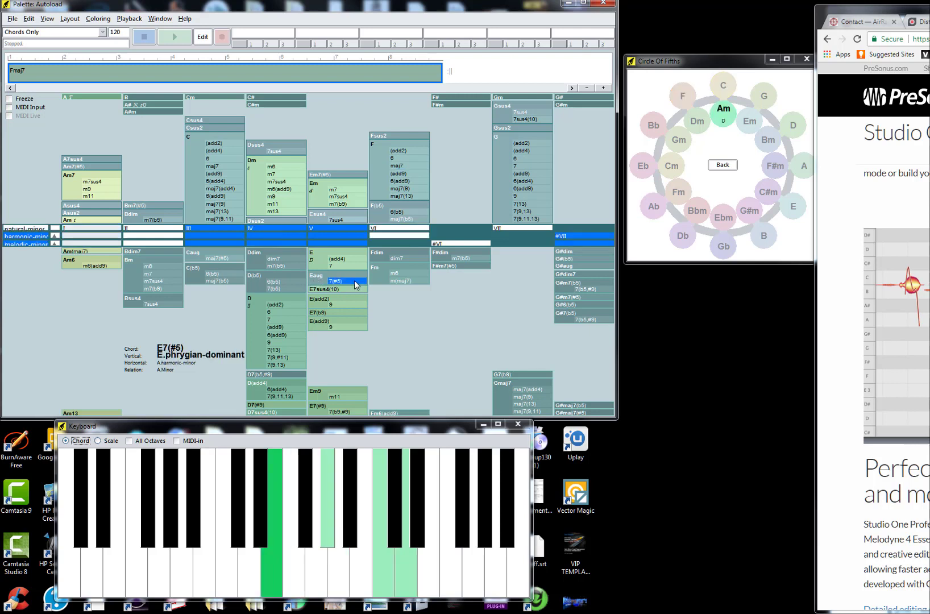
drag(356, 284, 85, 73)
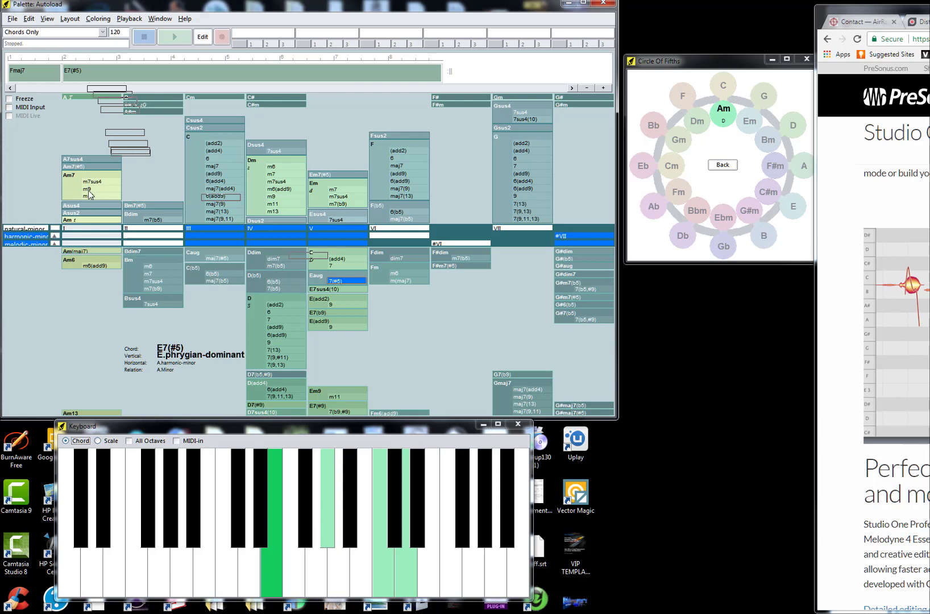
drag(89, 191, 135, 73)
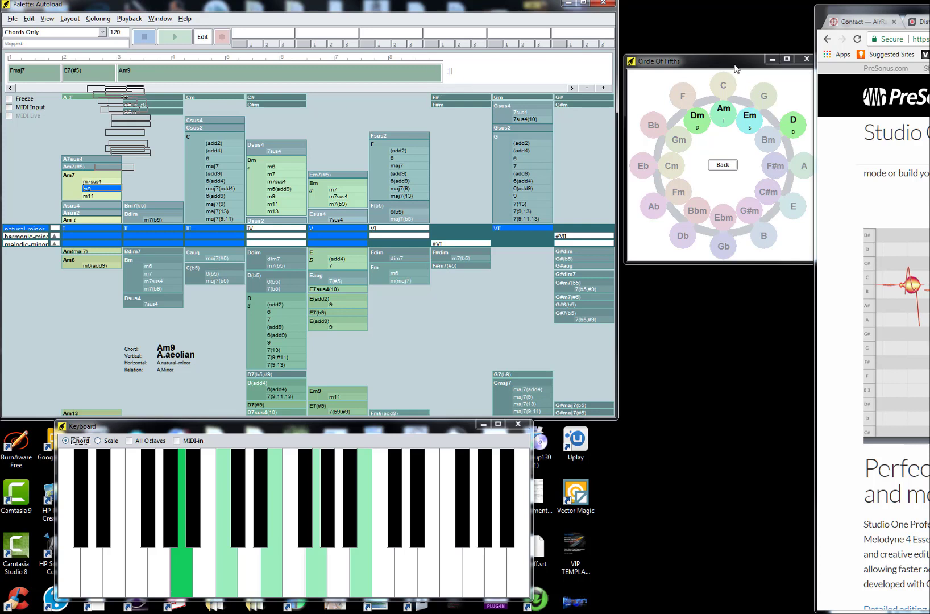
Step: Switch the chord palette to the key of Bb minor and play Dbmaj7, Cm7sus4, F7(#5) and Bbm9
click(698, 216)
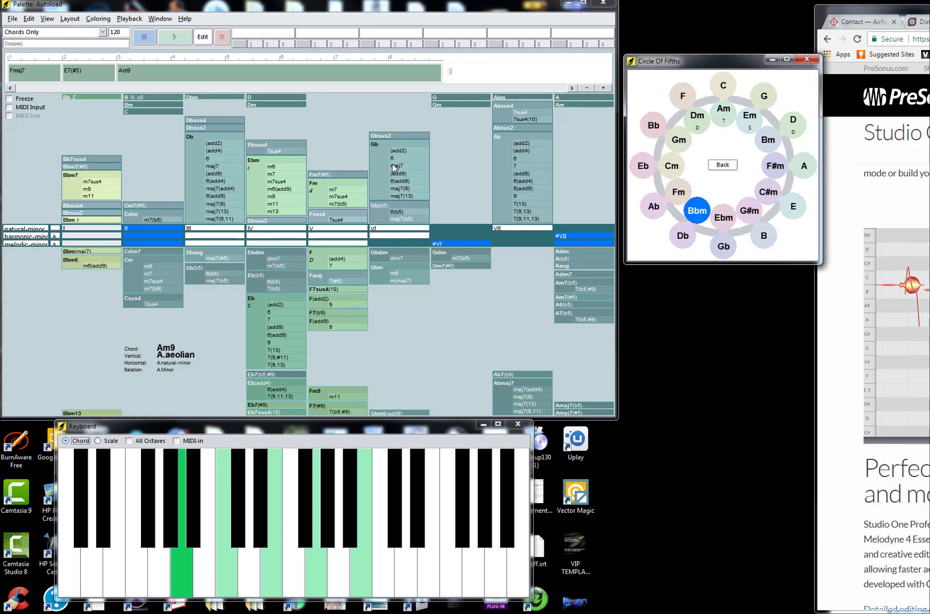
click(224, 166)
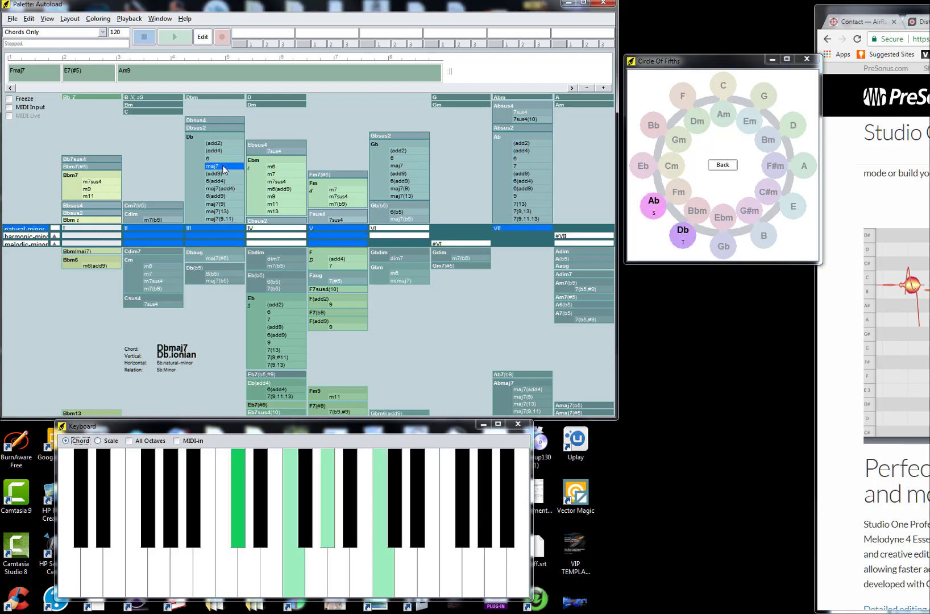
click(154, 281)
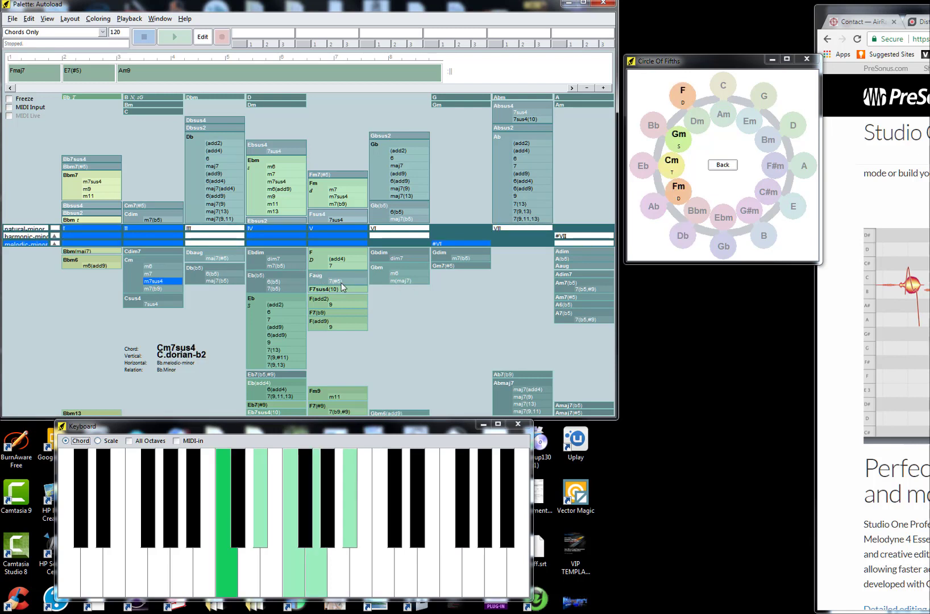
click(341, 281)
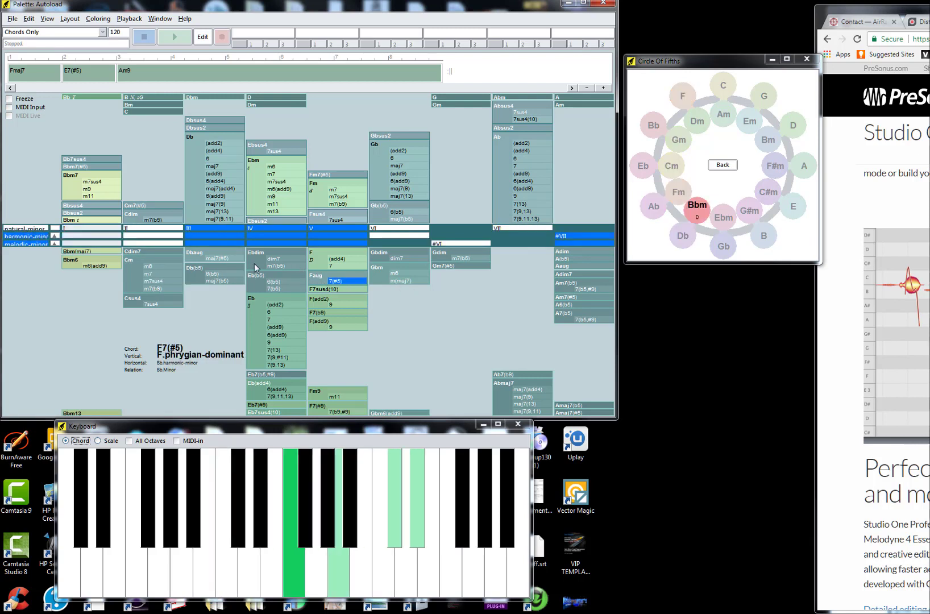
click(88, 188)
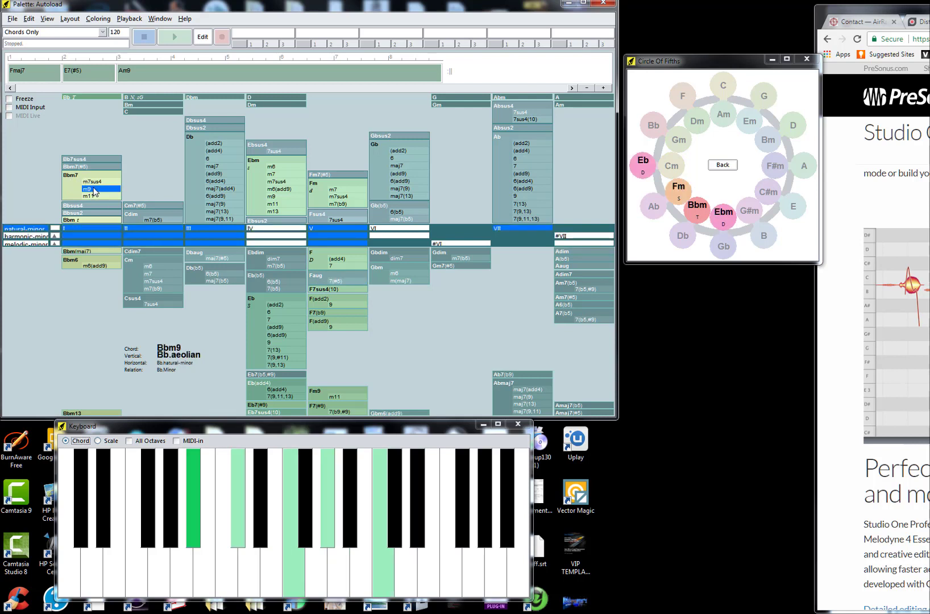
Step: Play Ebm7sus4 and Cm7sus4, followed by Ebm7sus4 and Cm7(b5), to compare the two C chords
click(277, 181)
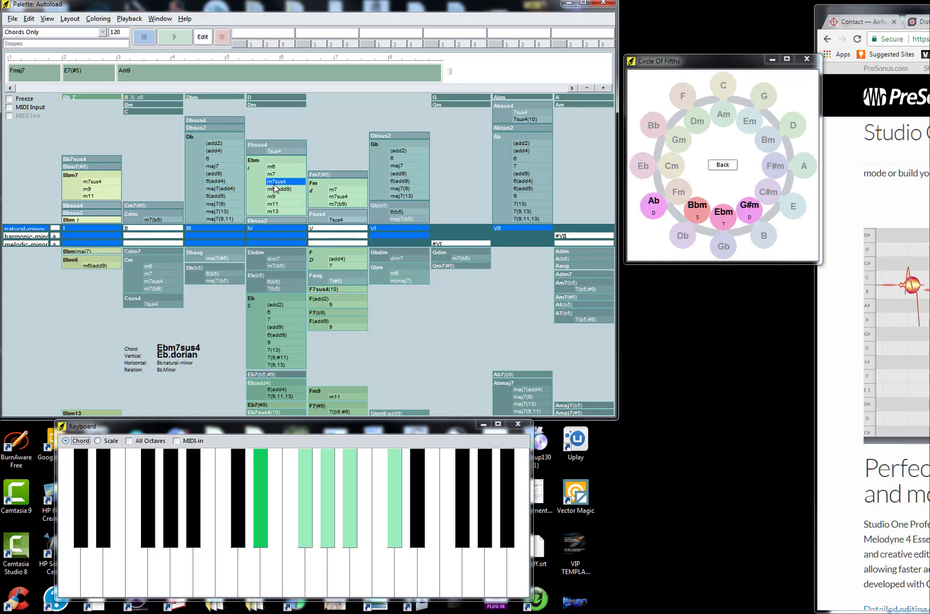
click(155, 282)
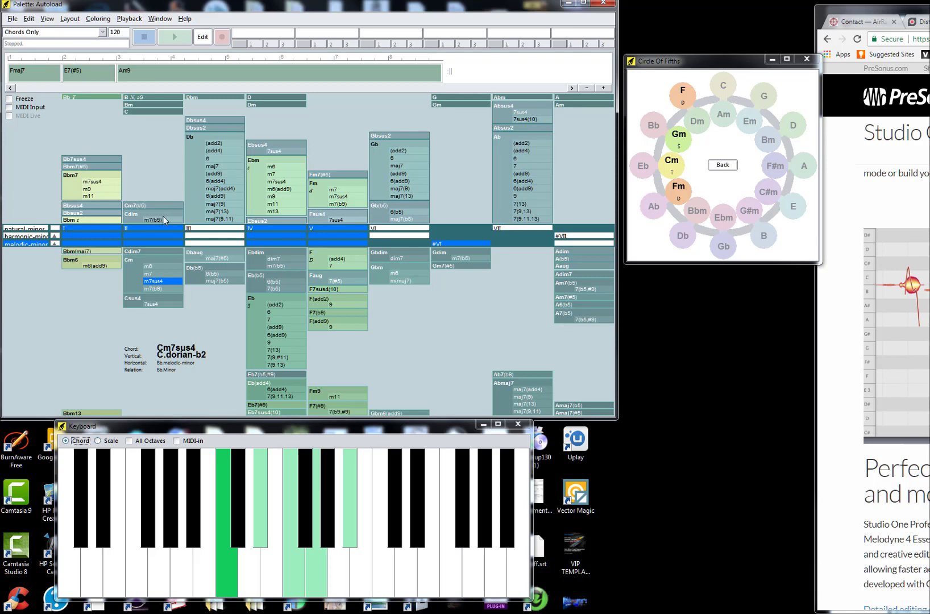
click(279, 182)
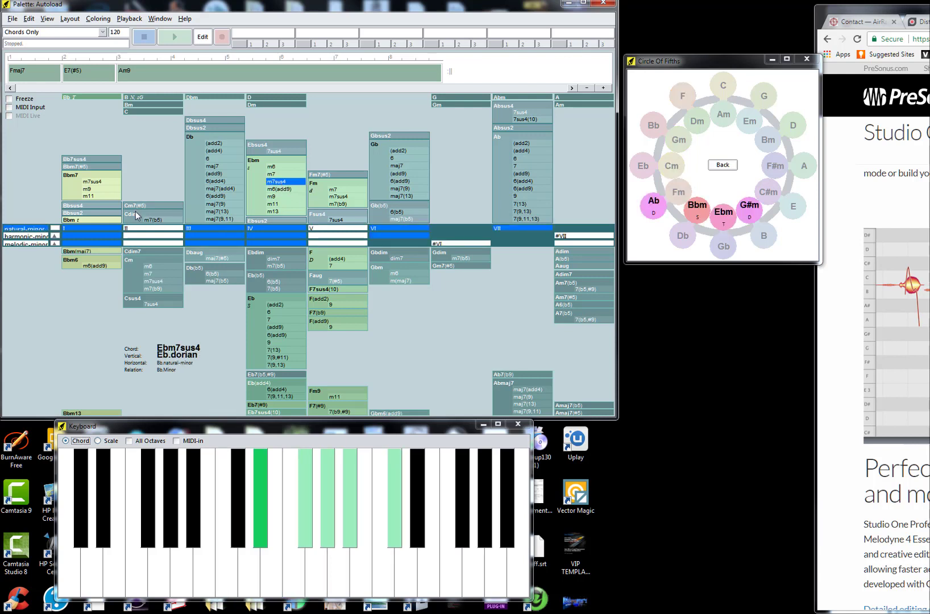
click(158, 220)
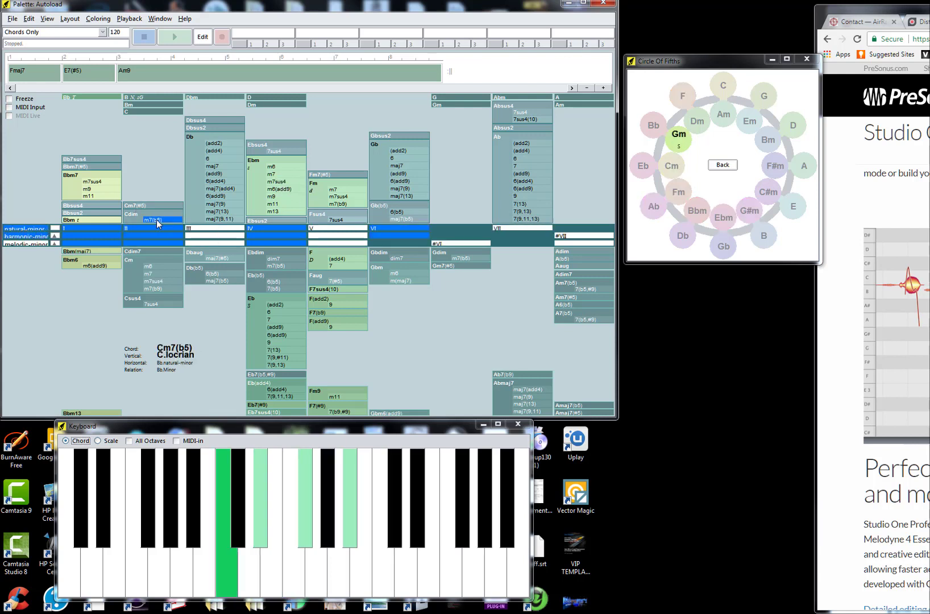
Step: Play Cm7sus4, followed by Ebm7sus4, Cm7(b5), F7(#5) and Bbm9, to hear the augmented resolution in Bb minor
click(161, 282)
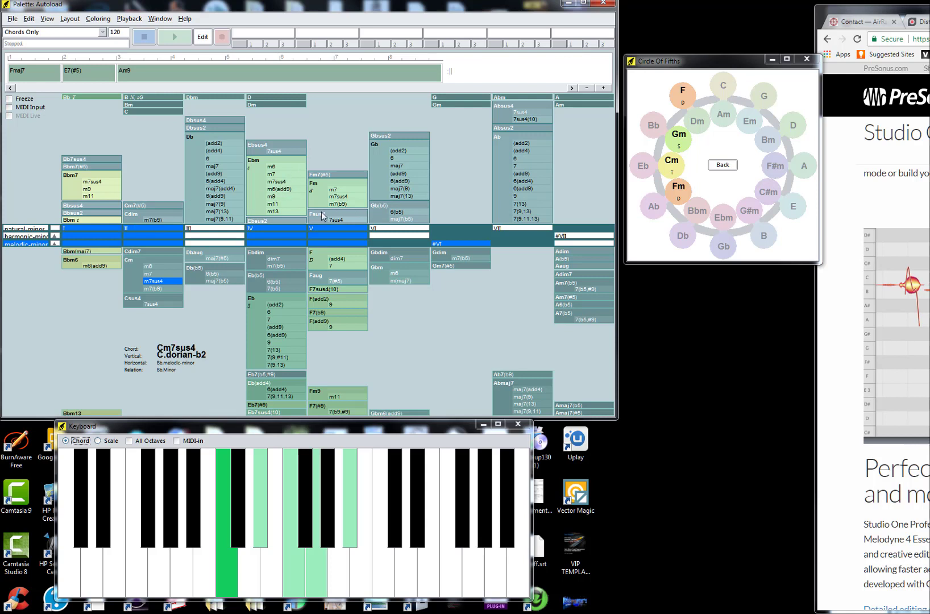
click(279, 181)
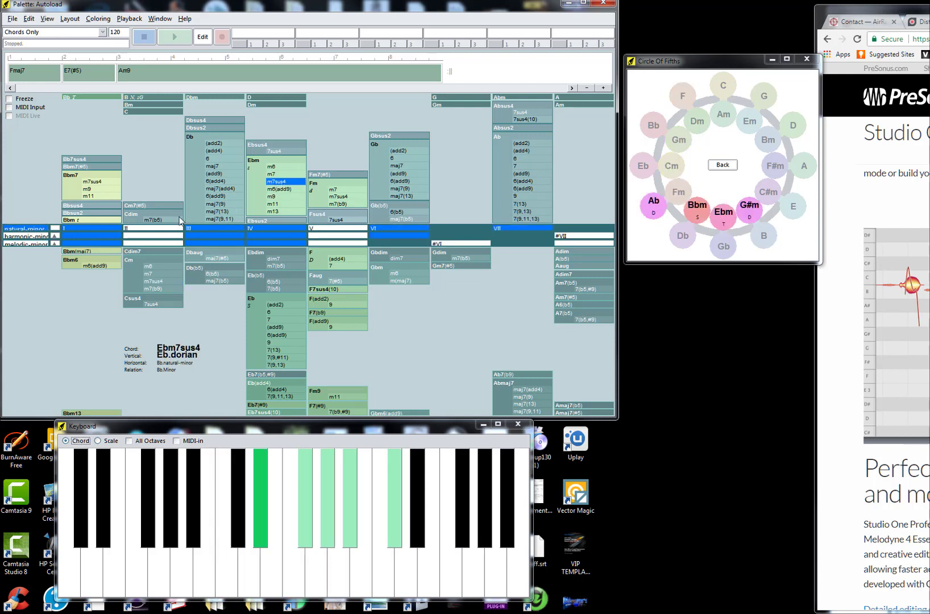
click(166, 221)
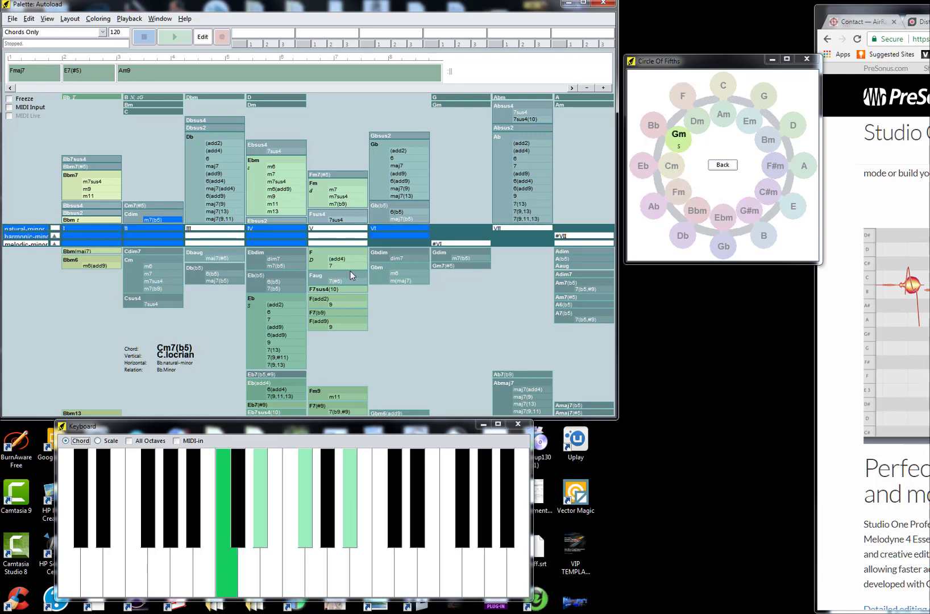
click(346, 279)
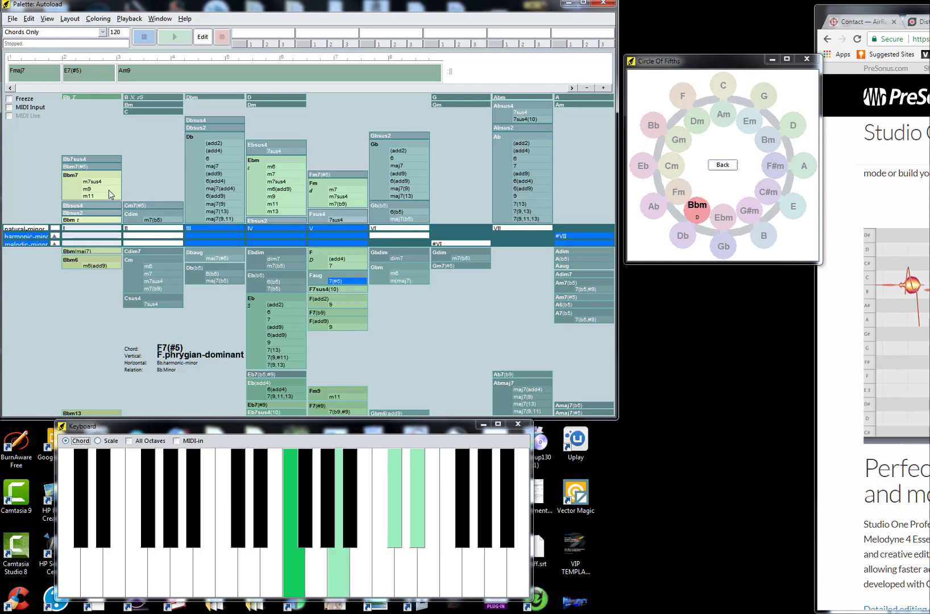
click(107, 188)
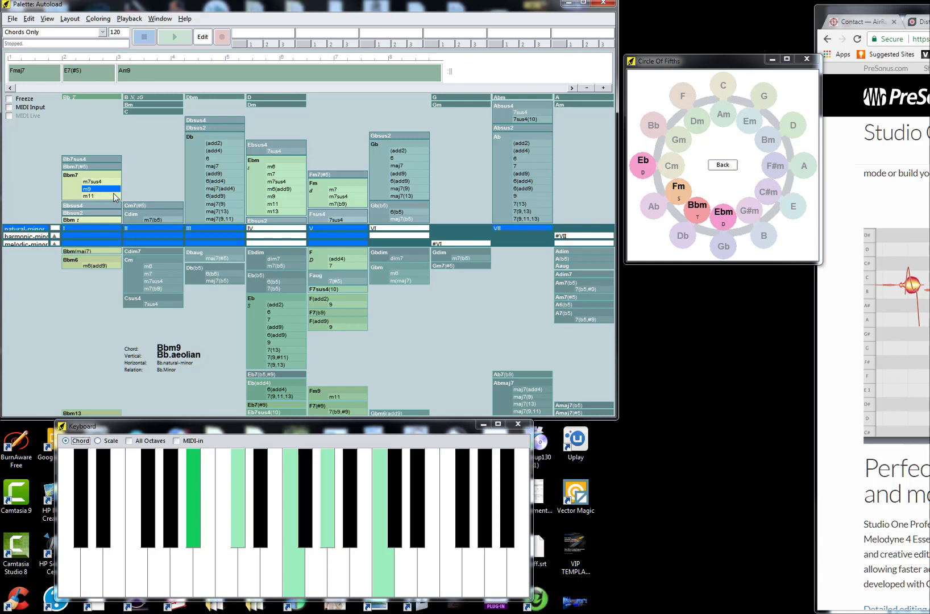
Step: Play Ebm7sus4, Gbmaj7, Adim7 and Bbm9 in sequence to hear the diminished chord resolve to Bb minor
click(279, 182)
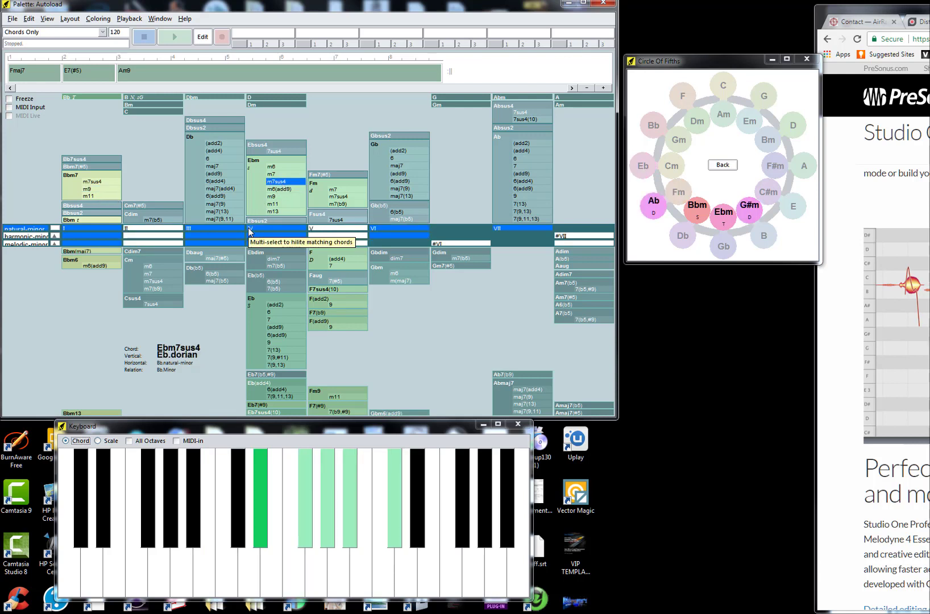
click(407, 165)
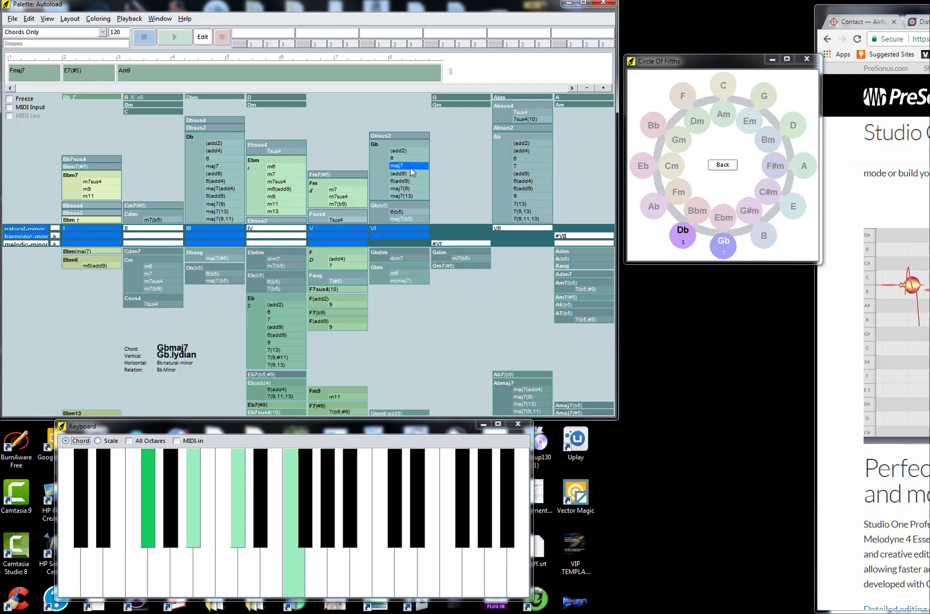
click(580, 275)
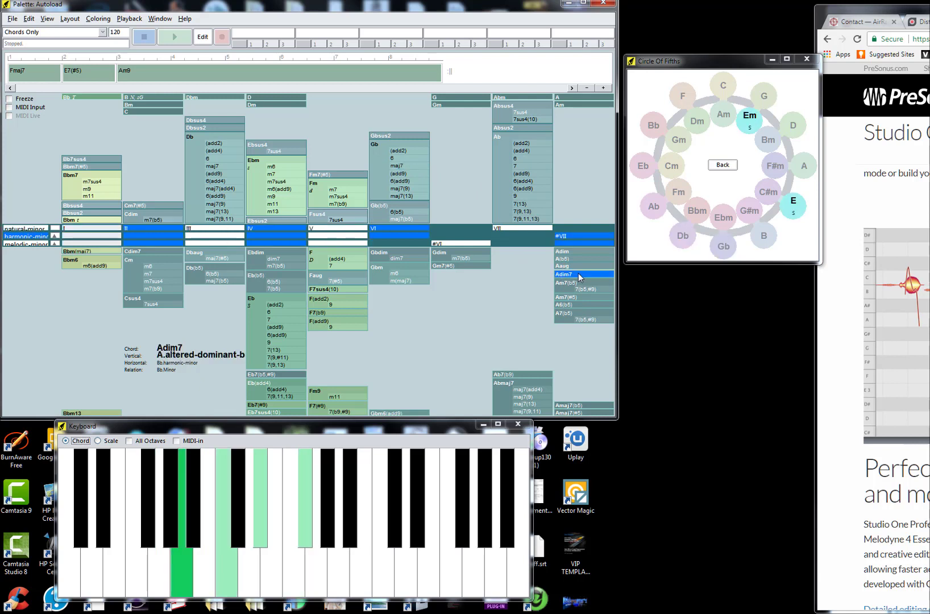
click(102, 189)
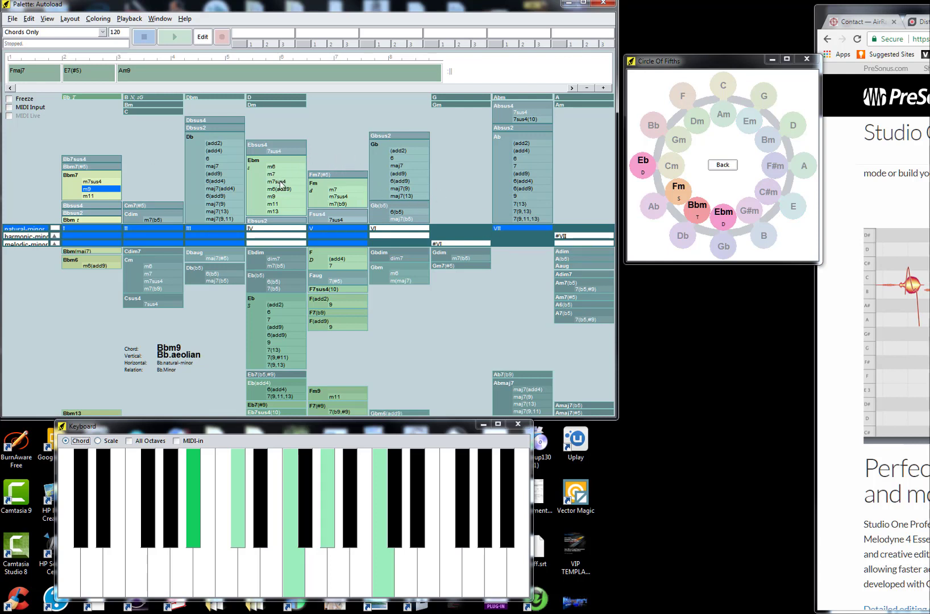
Step: Add Ebm7sus4, Gbmaj7, Adim7 and Bbm9 from the palette to the timeline after Am9, one measure apart
drag(281, 184, 191, 71)
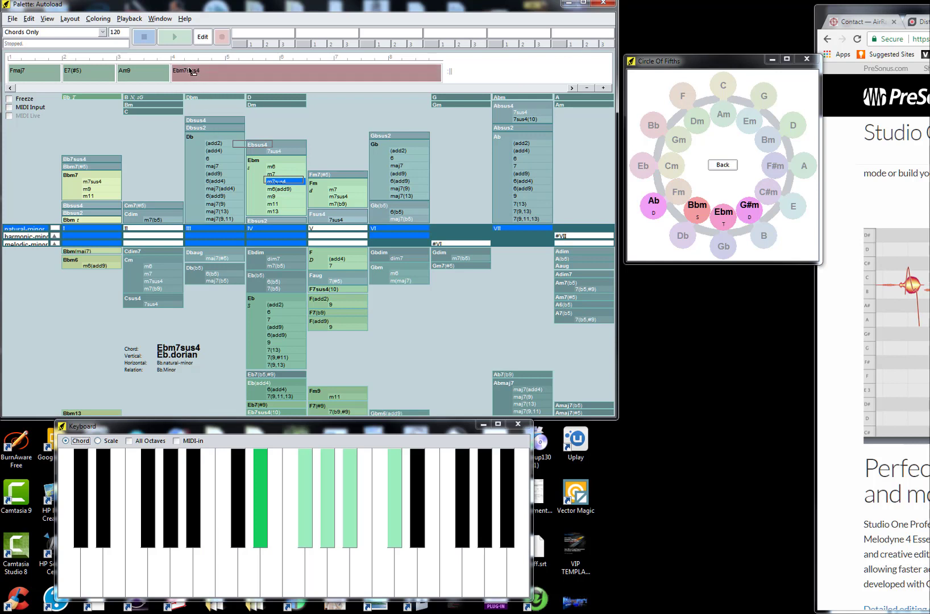
click(404, 165)
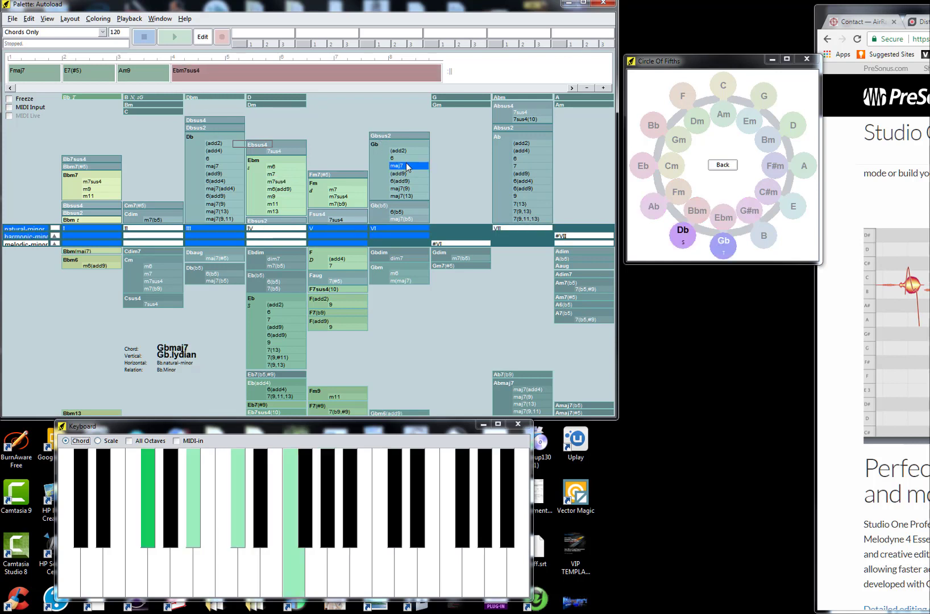
click(240, 71)
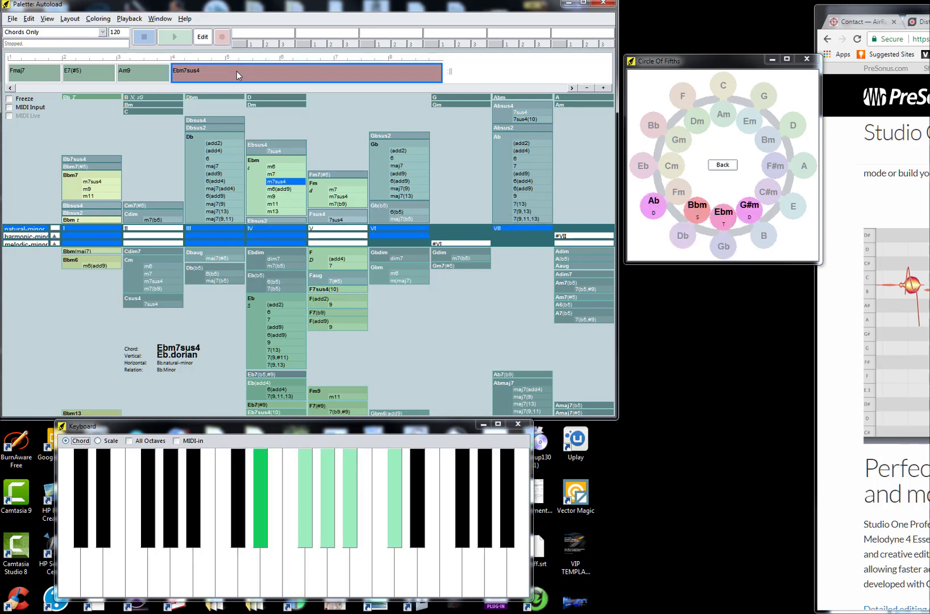
click(405, 165)
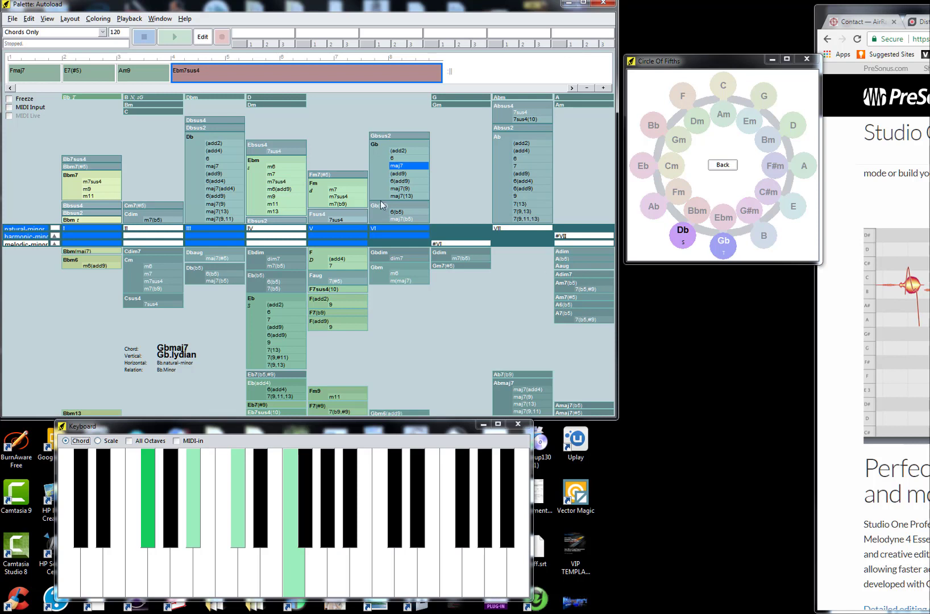
drag(401, 168, 238, 75)
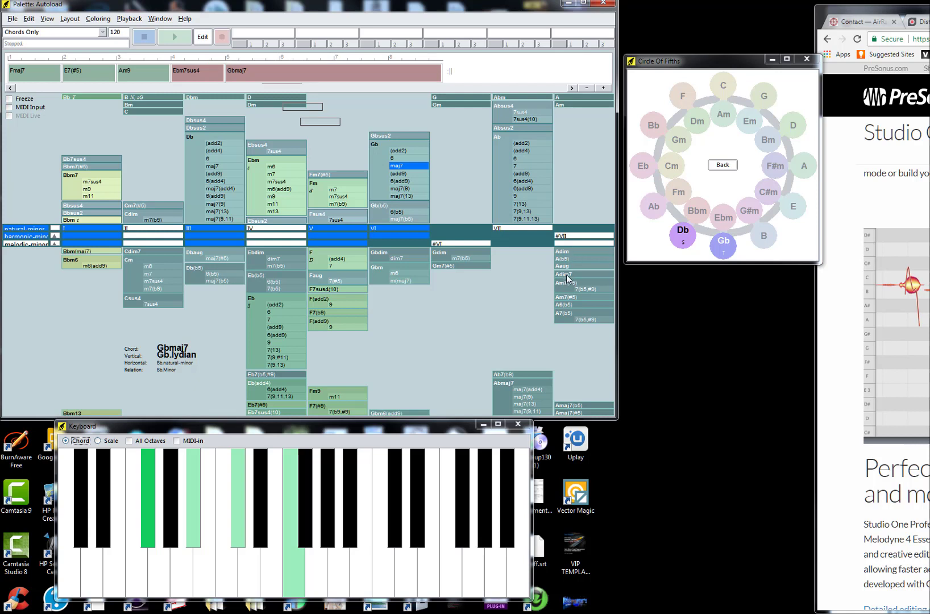
drag(574, 276, 302, 73)
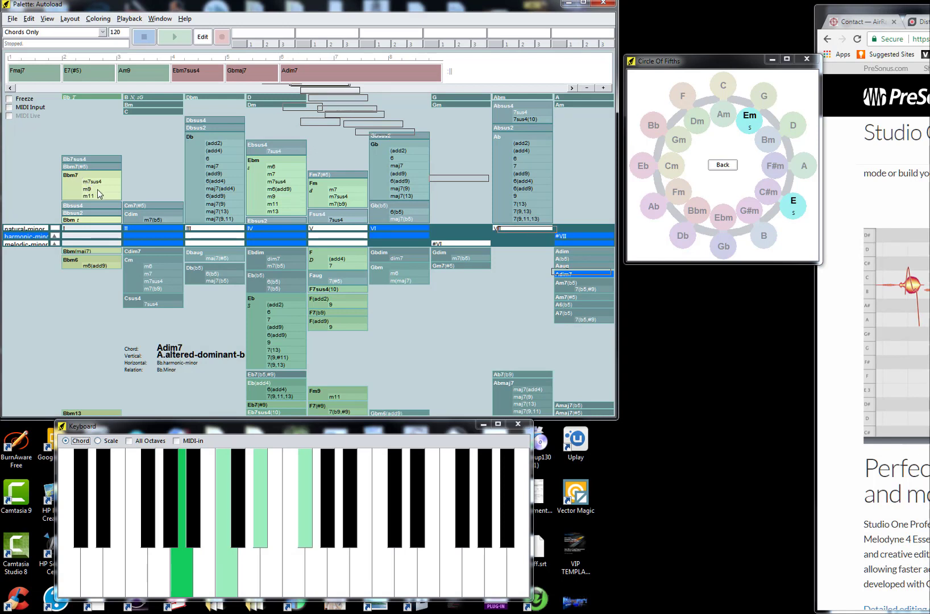
click(98, 189)
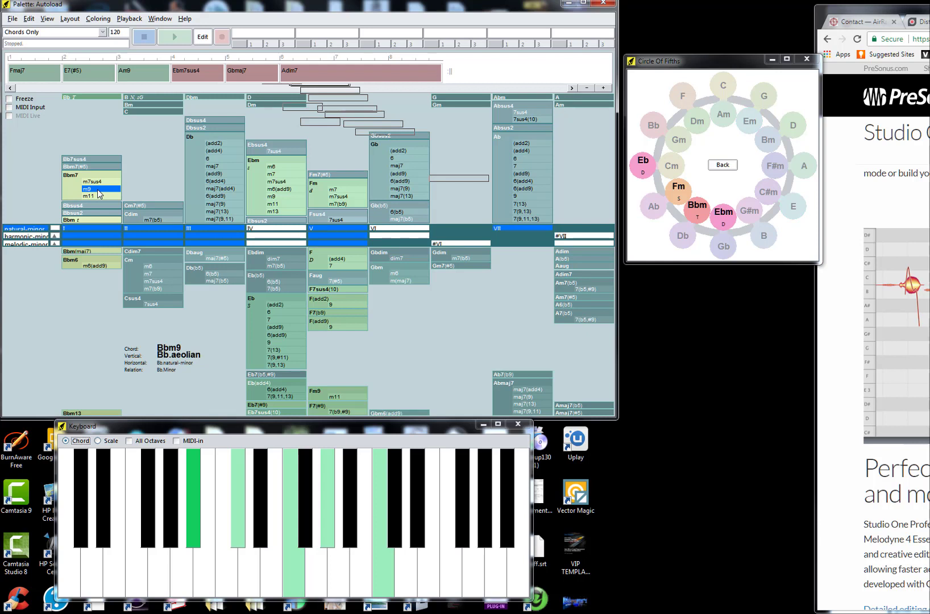
drag(97, 192, 350, 71)
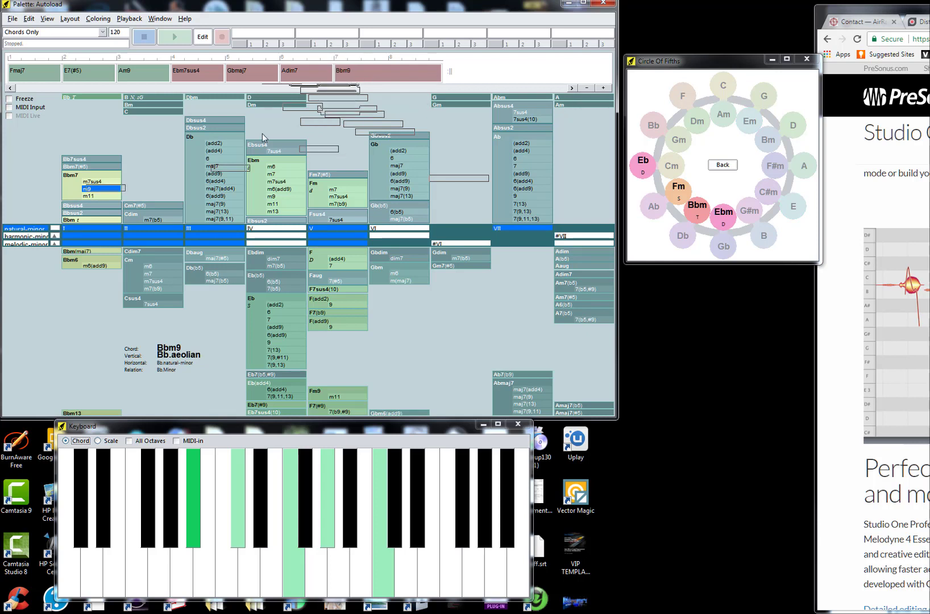
Step: Play the first three timeline chords in order: Fmaj7, E7(#5) and Am9
click(24, 81)
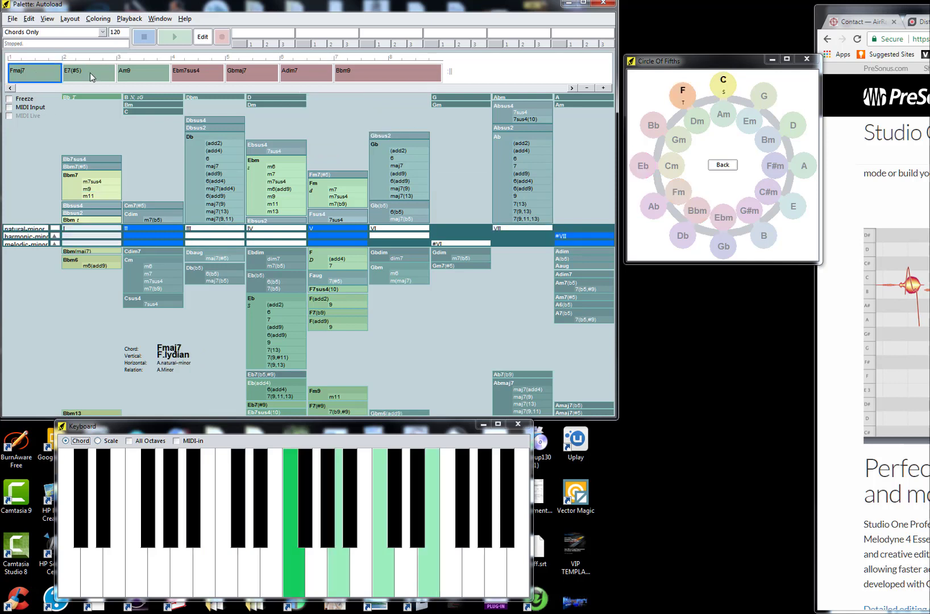
click(91, 77)
click(141, 75)
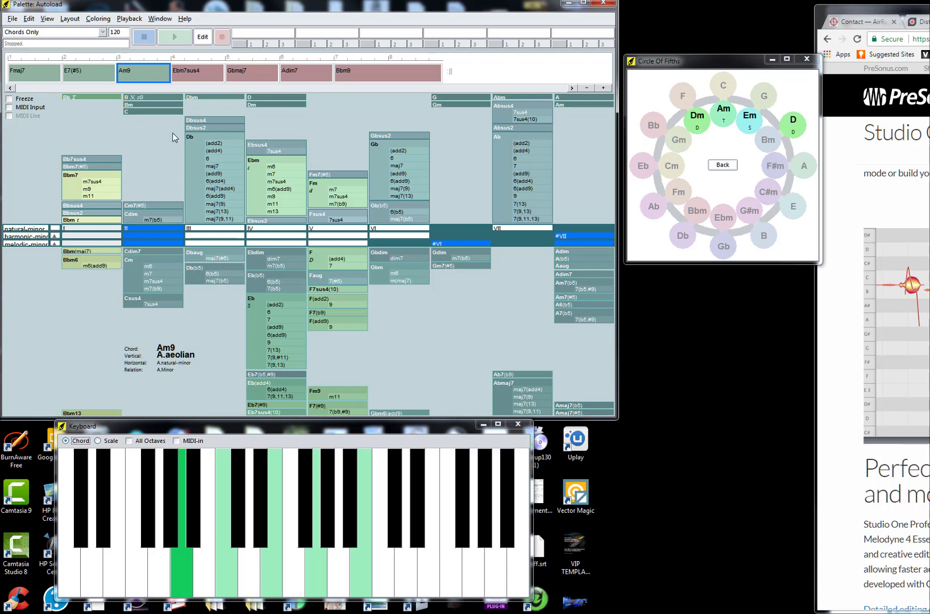
Step: Move the Keyboard window over the chord palette and play the Fmaj7, E7(#5), Am9 sequence from the timeline twice
drag(389, 432, 374, 173)
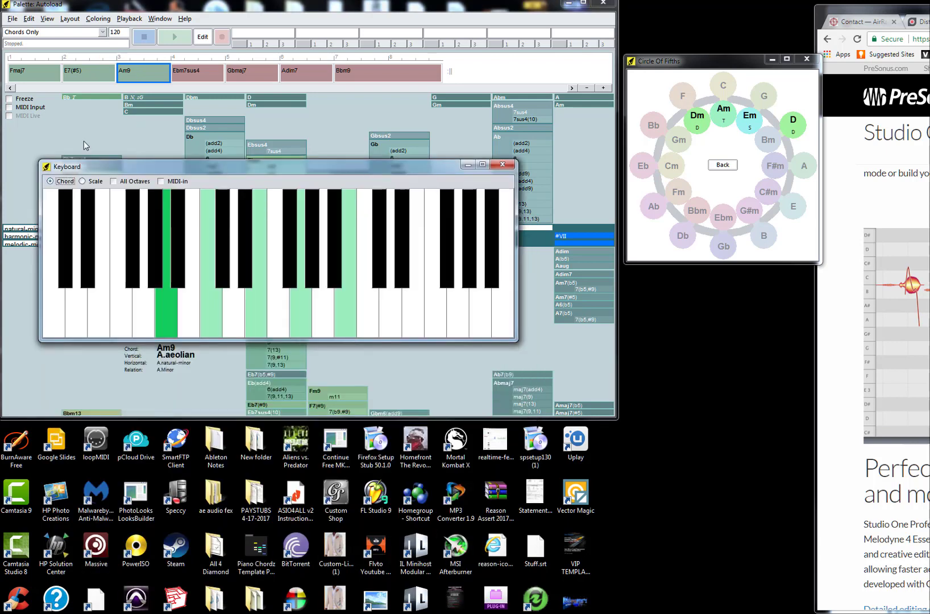
click(33, 80)
click(78, 76)
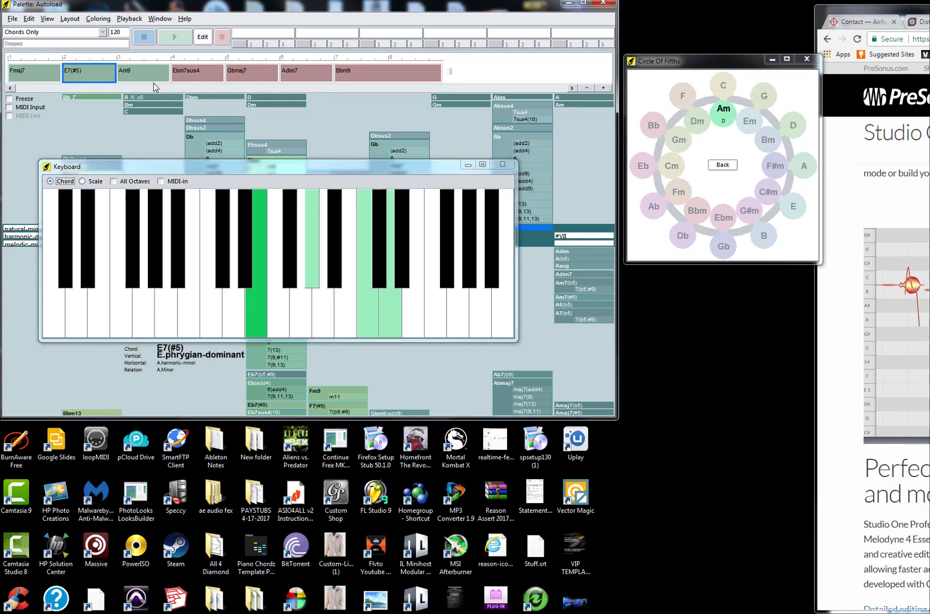
click(147, 77)
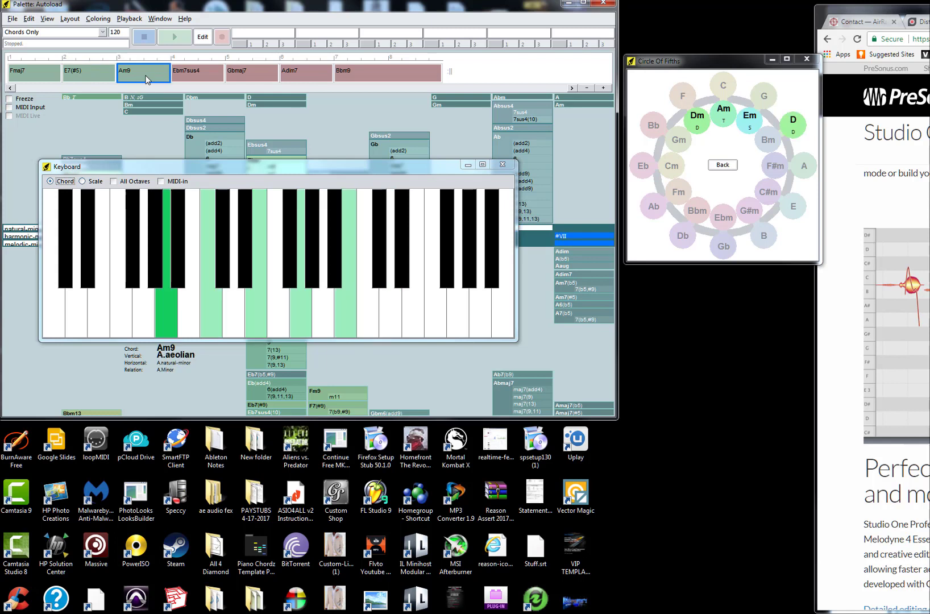
click(30, 71)
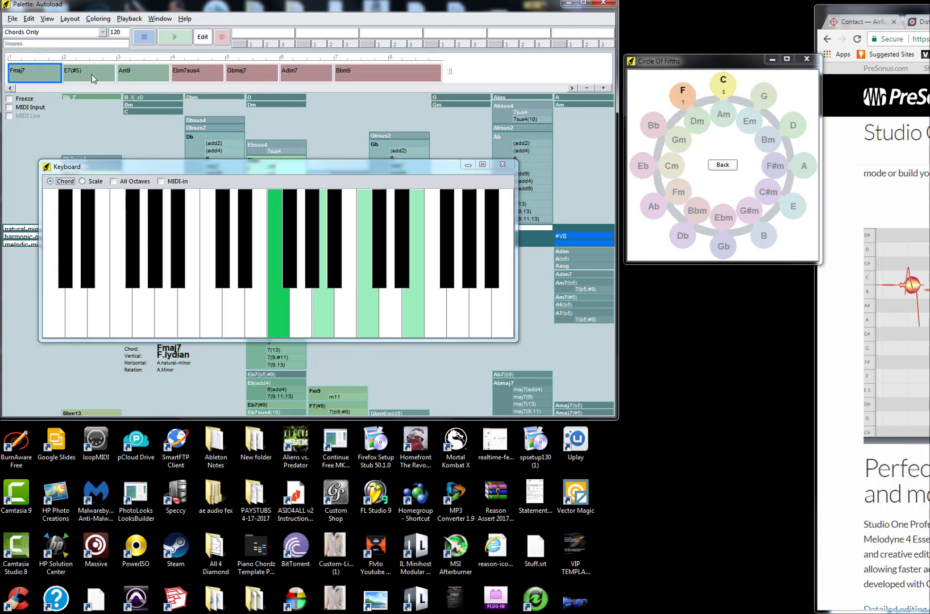
click(94, 75)
click(138, 76)
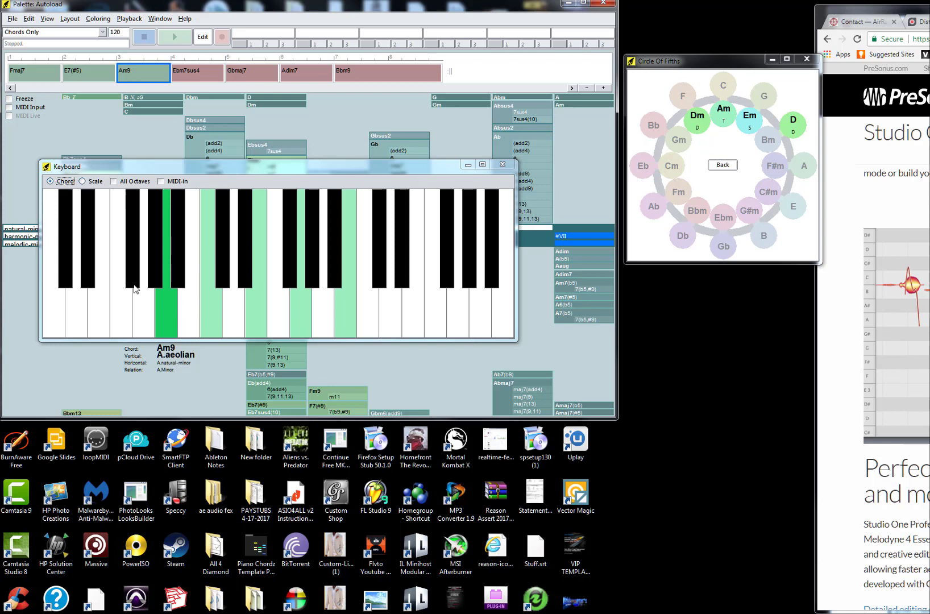
Step: Play Fmaj7, E7(#5) and Am9 from the timeline, sounding each chord's root note F, E and A on the keyboard
click(32, 77)
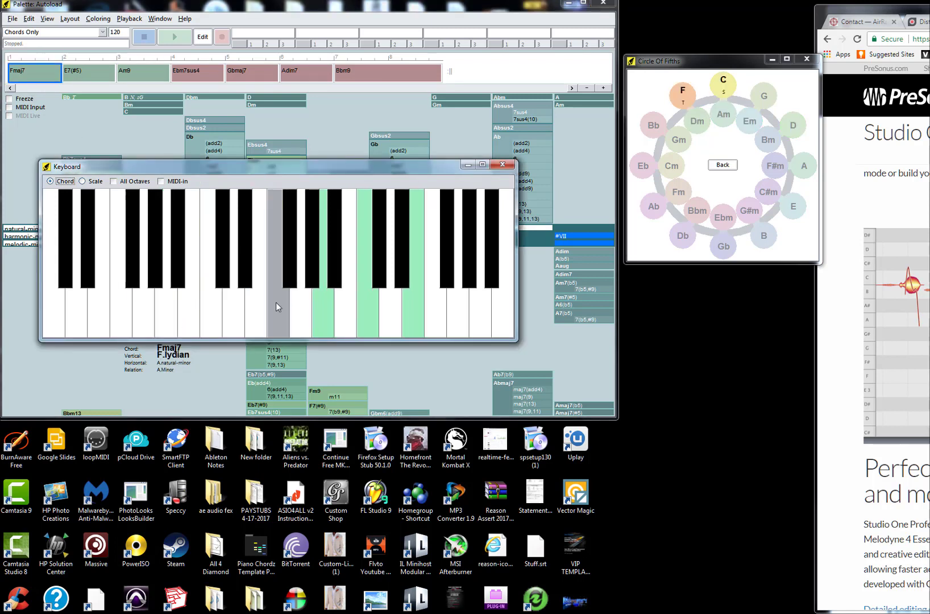
click(106, 80)
click(256, 307)
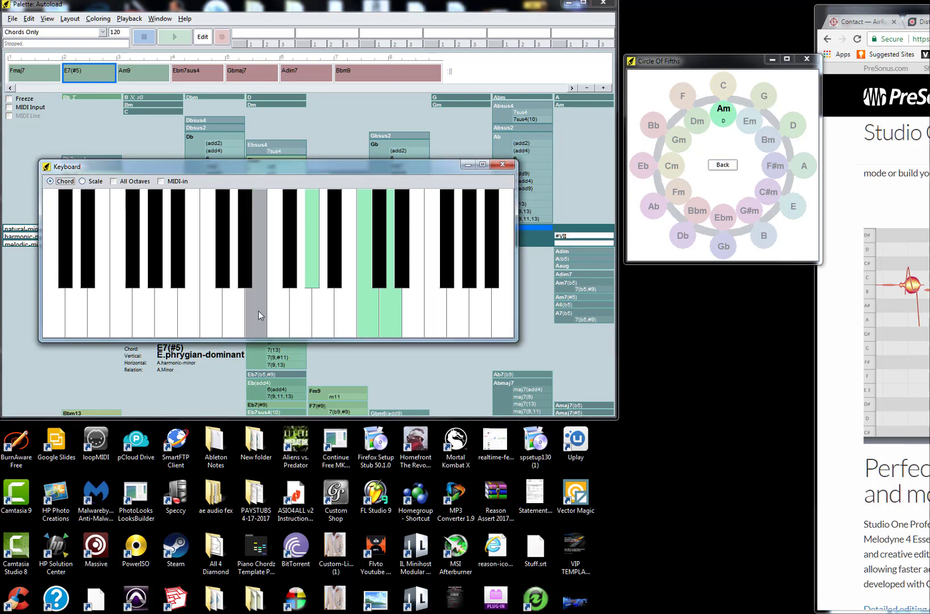
click(136, 71)
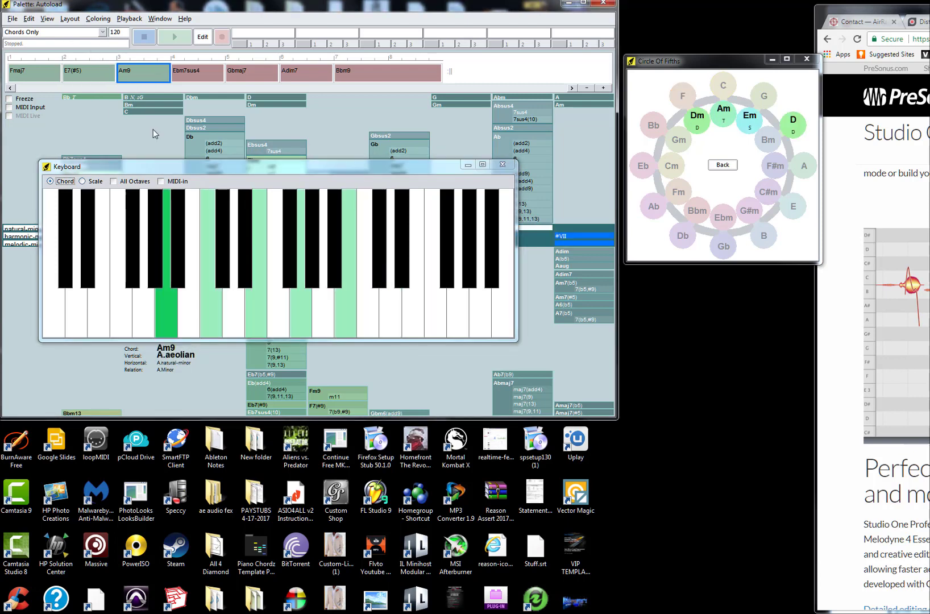
click(162, 306)
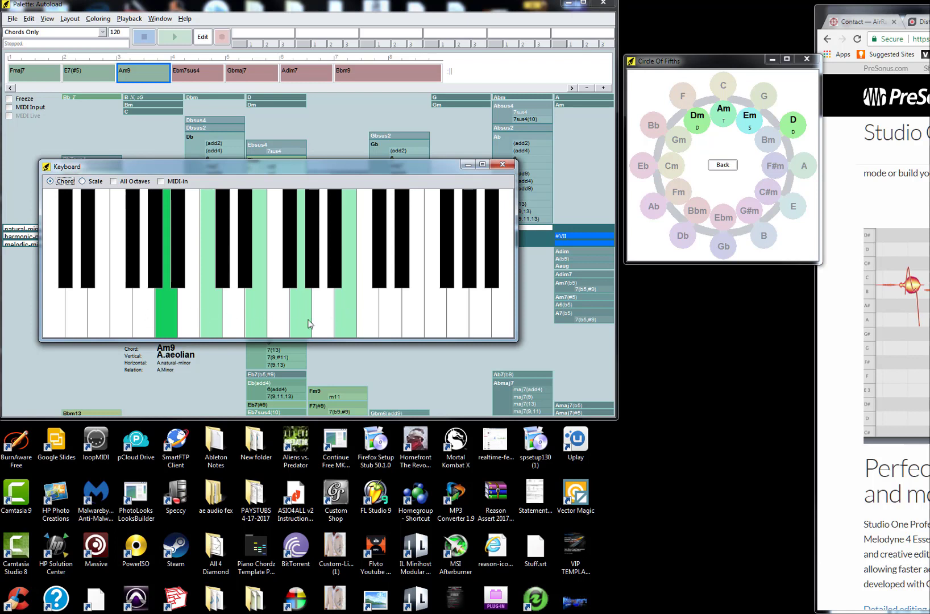
Step: Play the Bb minor part of the timeline from Ebm7sus4 through Adim7 to Bbm9
click(203, 77)
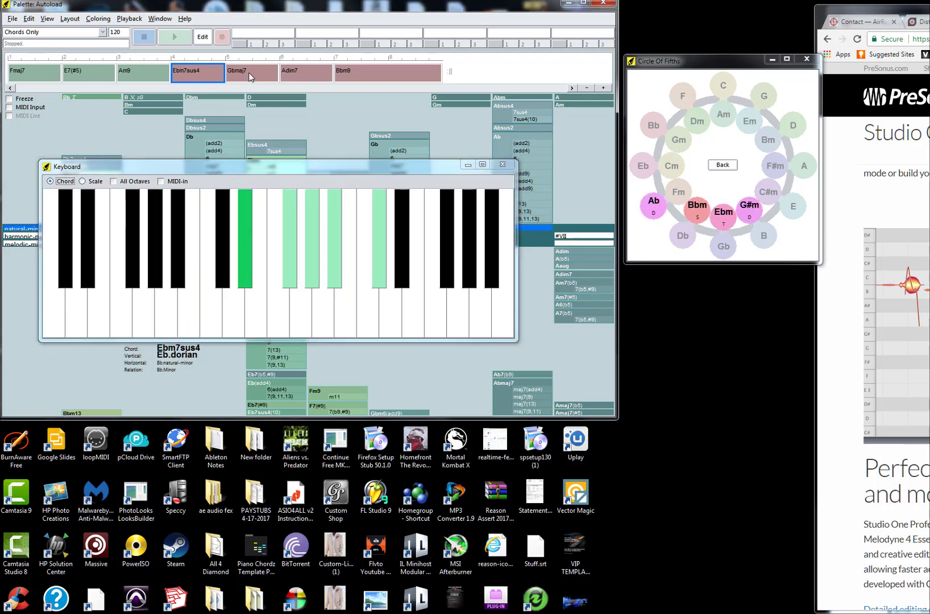
click(301, 75)
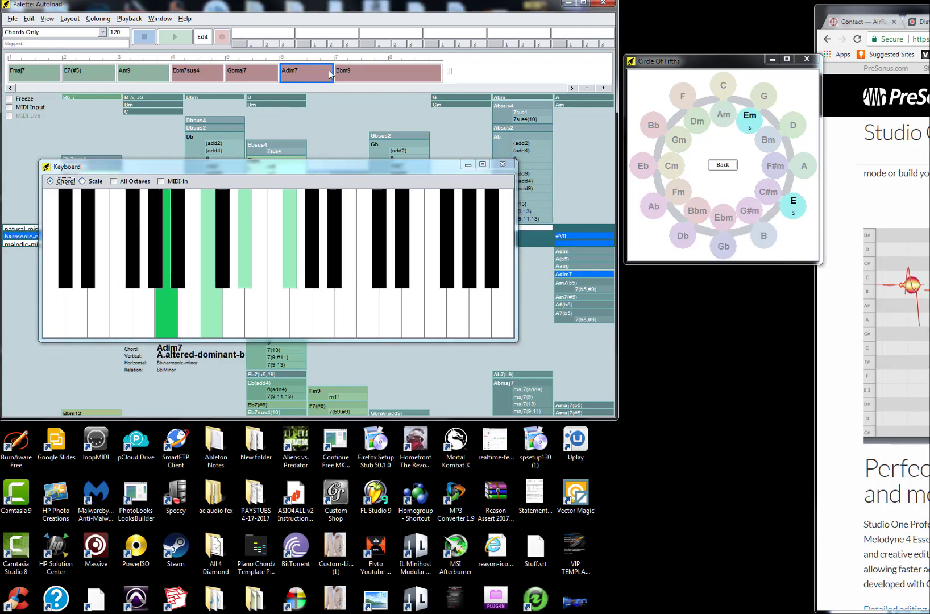
click(366, 78)
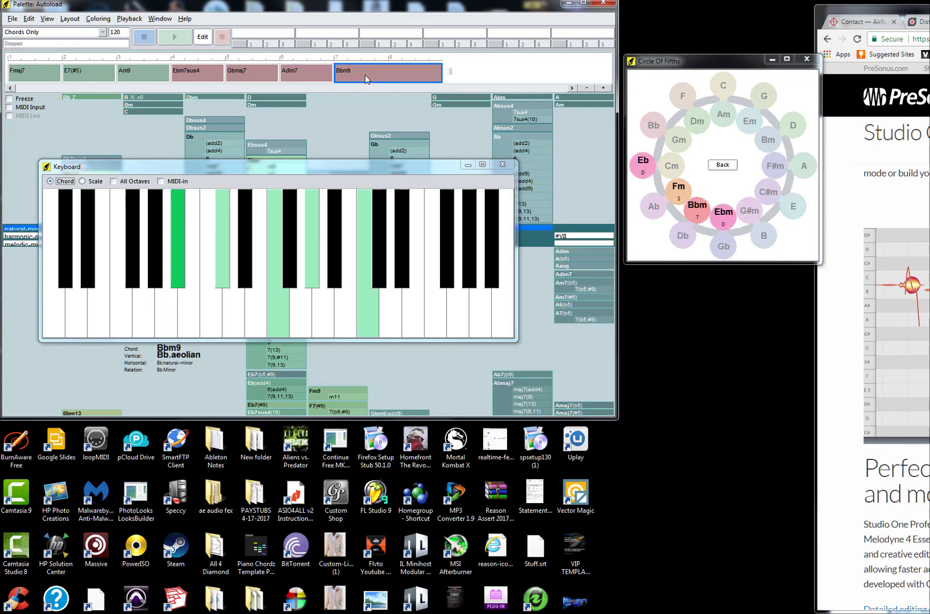
Step: Play Ebm7sus4, Gbmaj7, Adim7 and Bbm9 from the timeline, sounding the root notes Gb, A and Bb on the keyboard
click(205, 75)
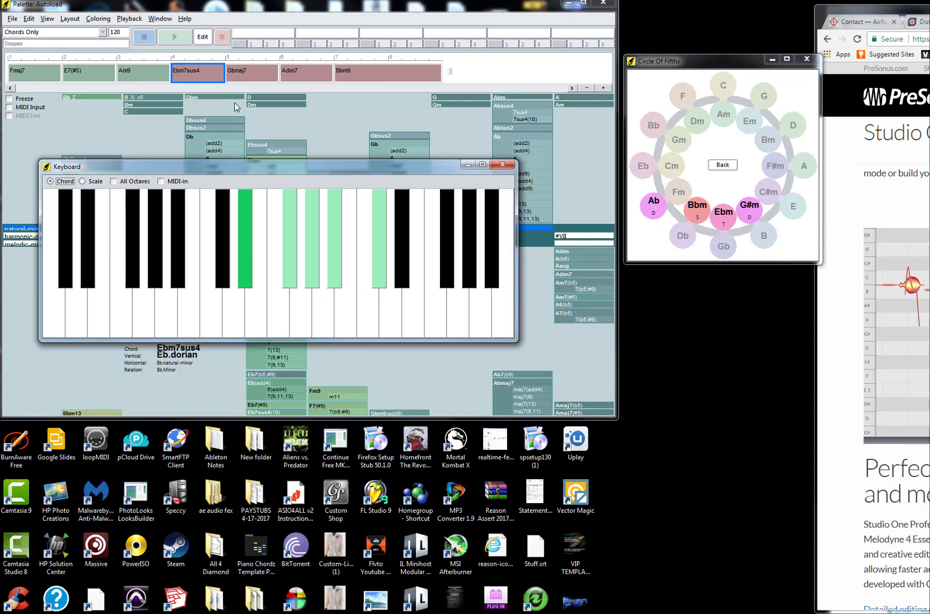
click(247, 77)
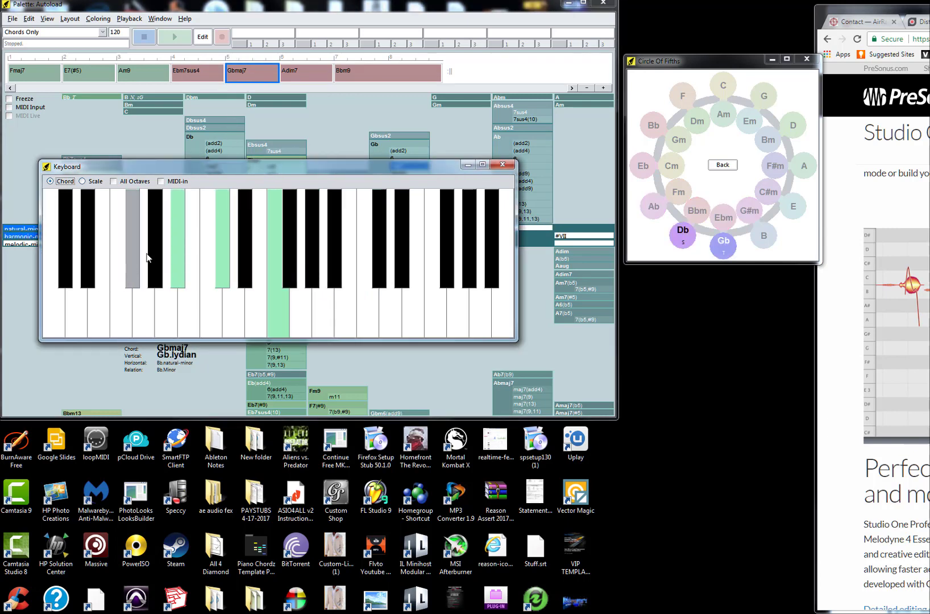
click(294, 80)
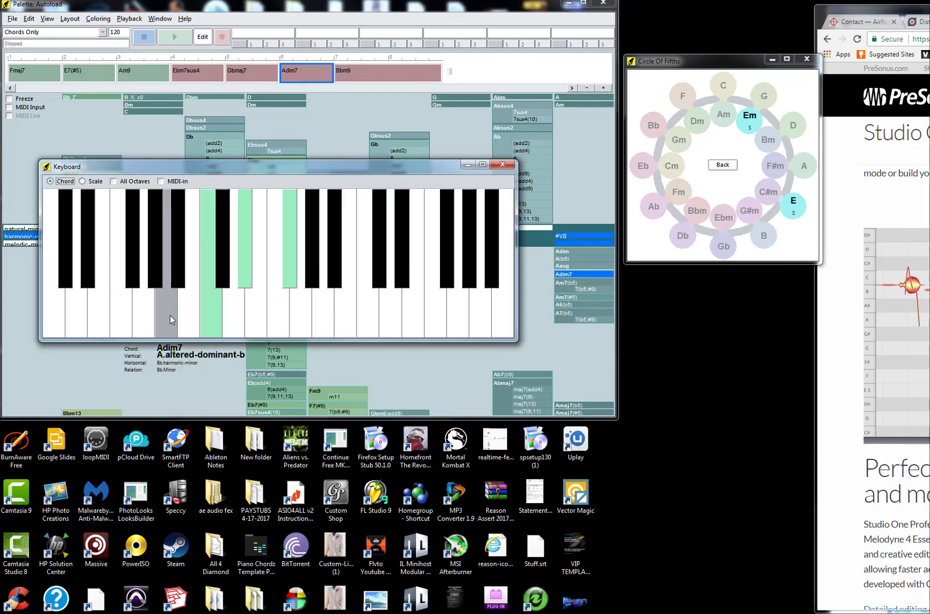
click(379, 68)
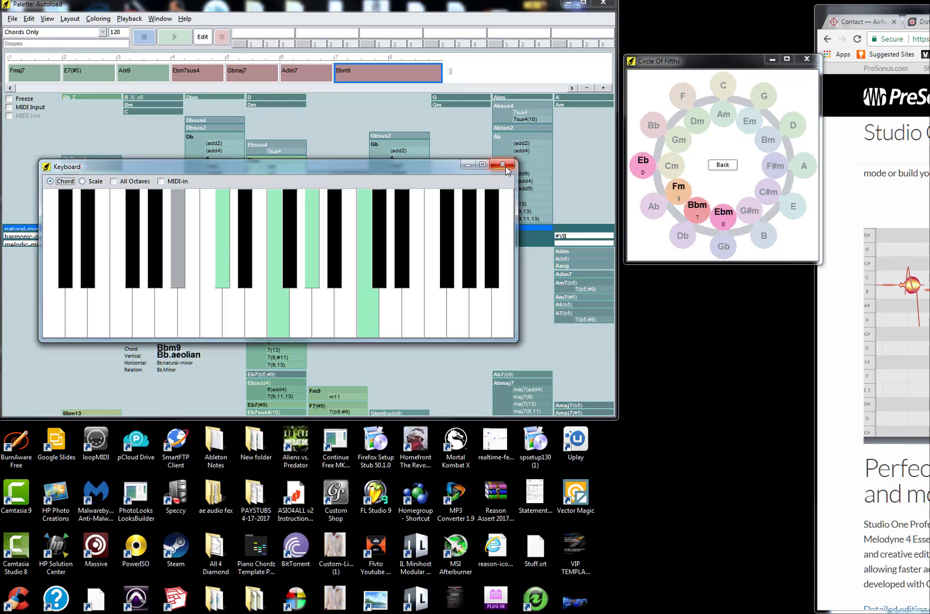
Step: Start exporting the progression as a Standard MIDI File and name the file sTUDENT mIDI
click(17, 22)
mouse_move(27, 95)
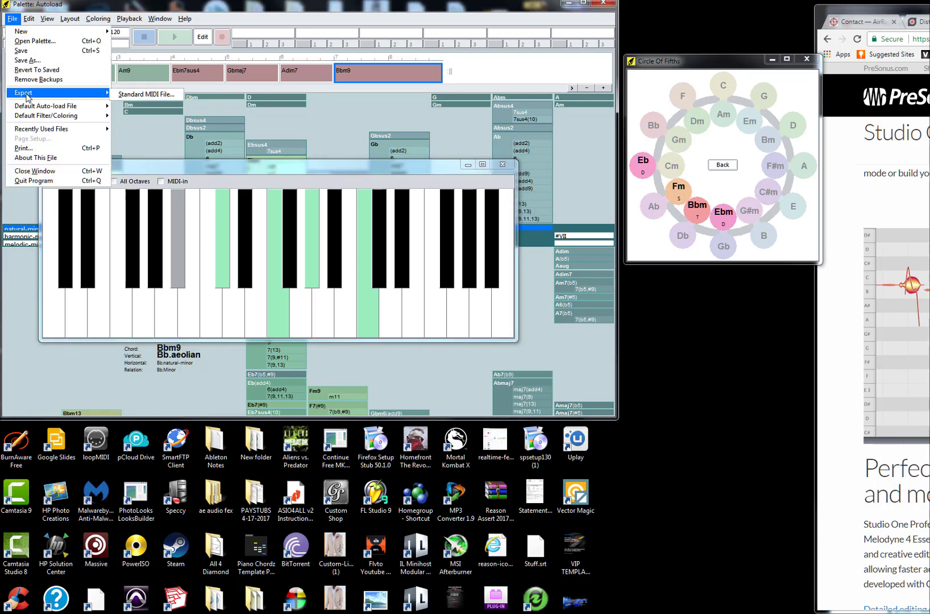
click(143, 95)
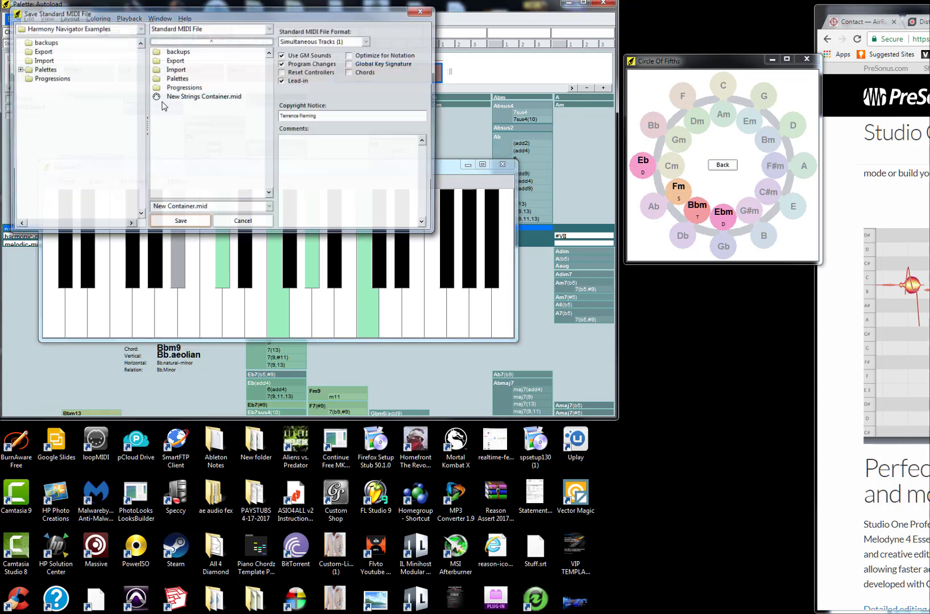
click(217, 209)
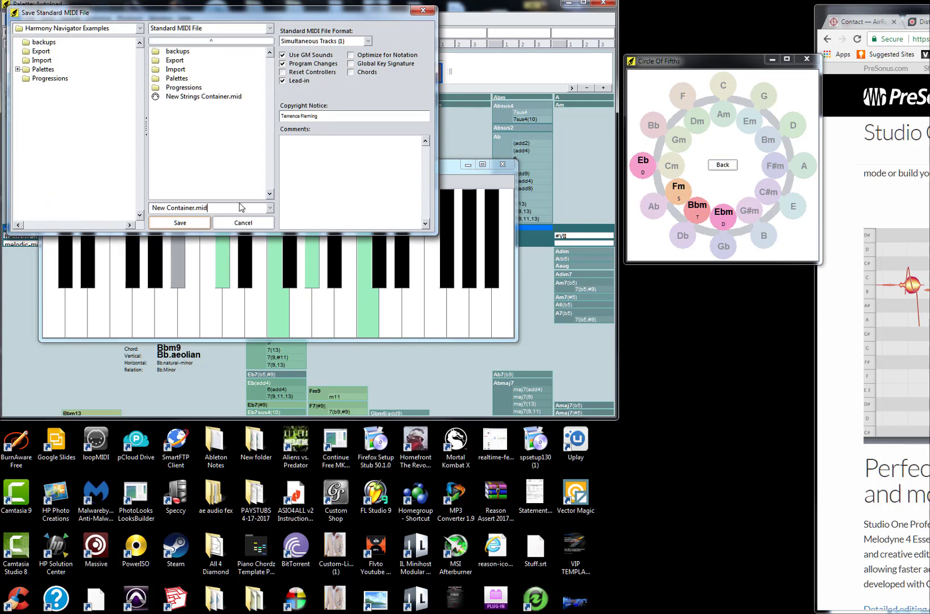
key(BackSpace)
key(BackSpace)
key(BackSpace)
key(BackSpace)
key(BackSpace)
key(BackSpace)
key(BackSpace)
key(BackSpace)
key(BackSpace)
key(BackSpace)
key(BackSpace)
key(BackSpace)
key(BackSpace)
key(BackSpace)
key(BackSpace)
Step: Set the save location of the MIDI export to the Desktop
click(211, 43)
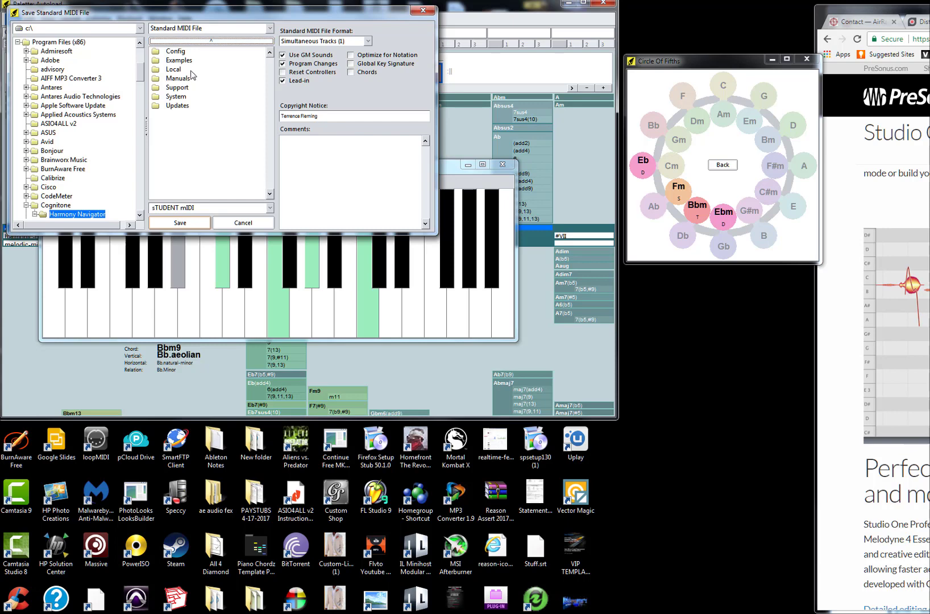
click(17, 42)
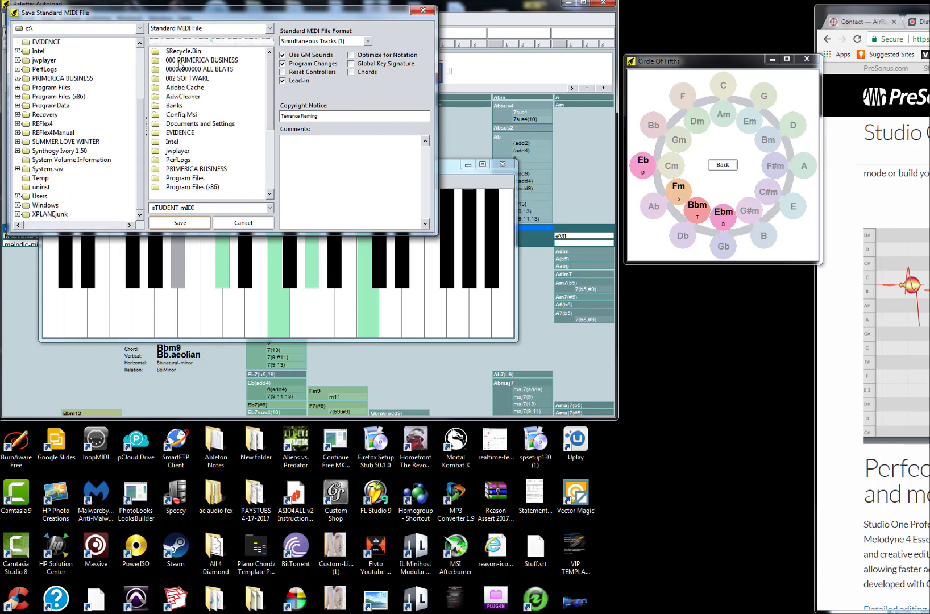
click(32, 29)
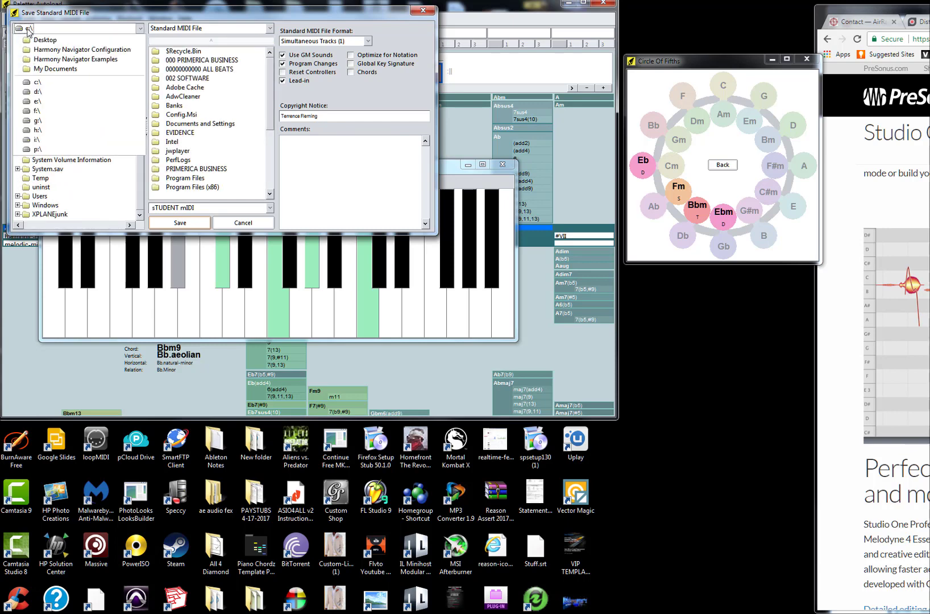
click(141, 30)
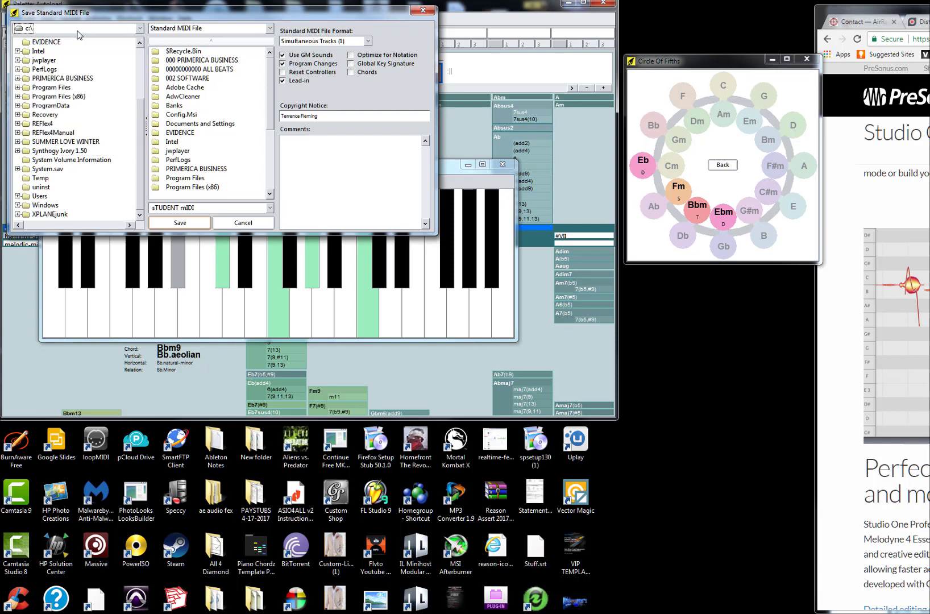
click(27, 29)
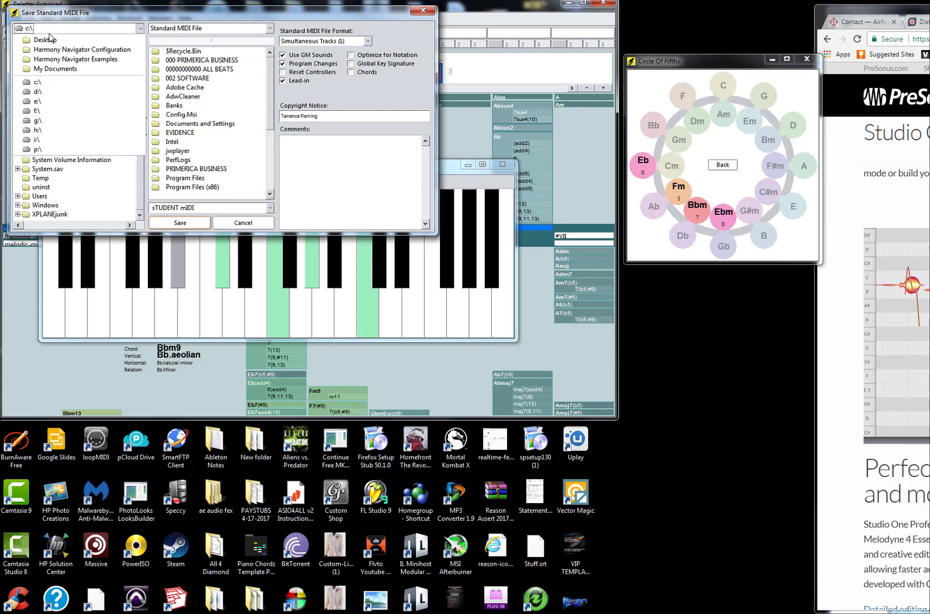
click(46, 40)
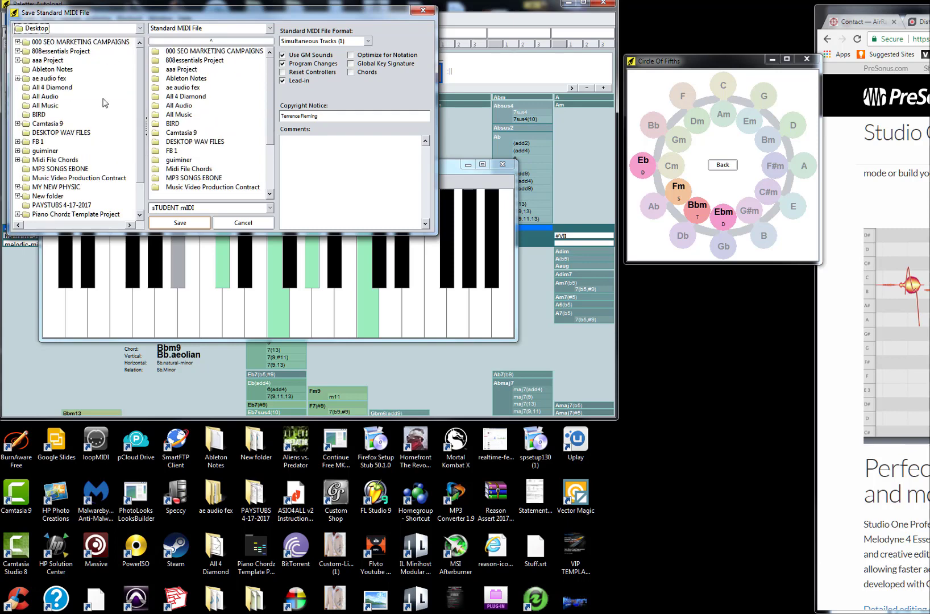
Step: Save the Standard MIDI File and close the on-screen keyboard window
click(179, 223)
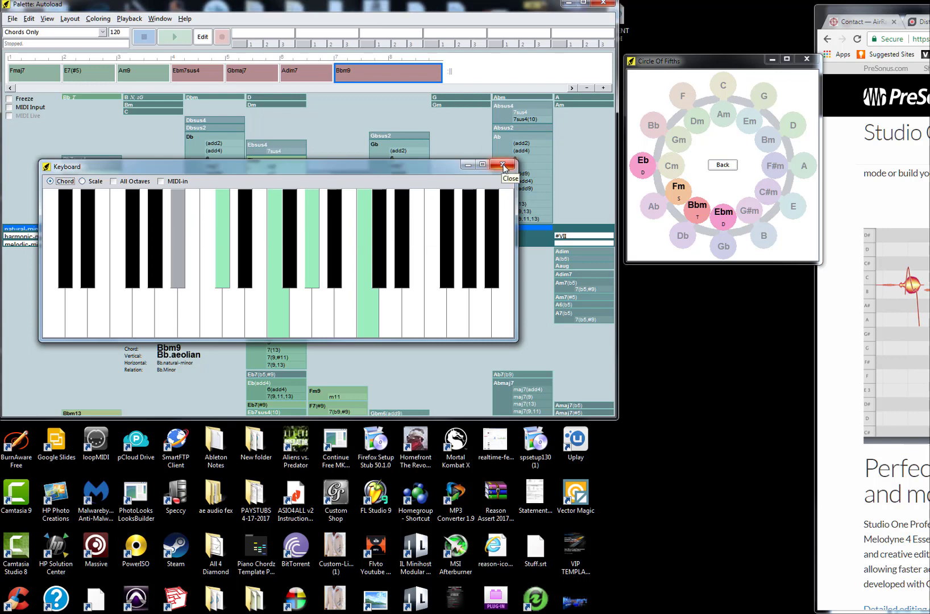
click(503, 165)
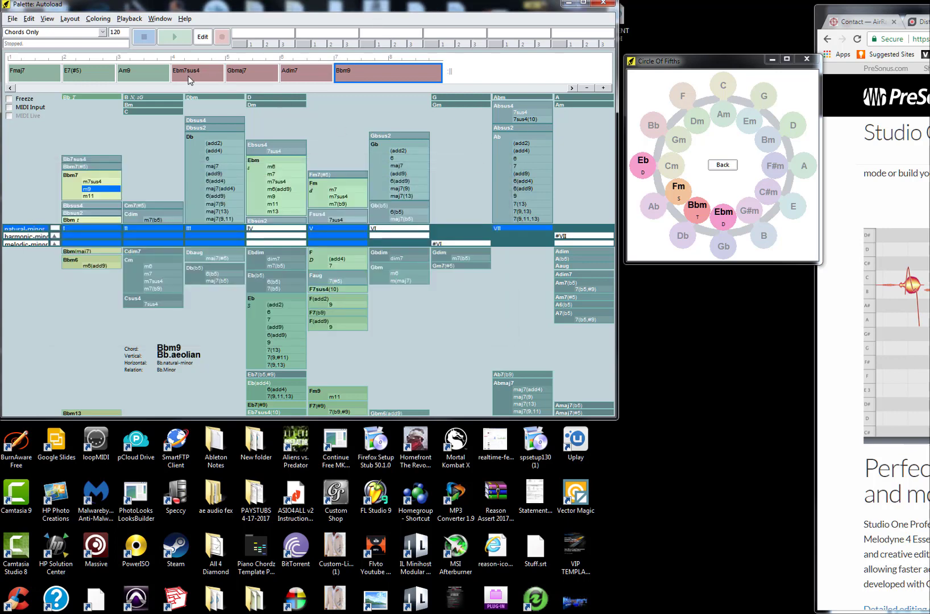
click(149, 36)
Step: Switch to Reason and enlarge its window to fill the screen
key(alt+Tab)
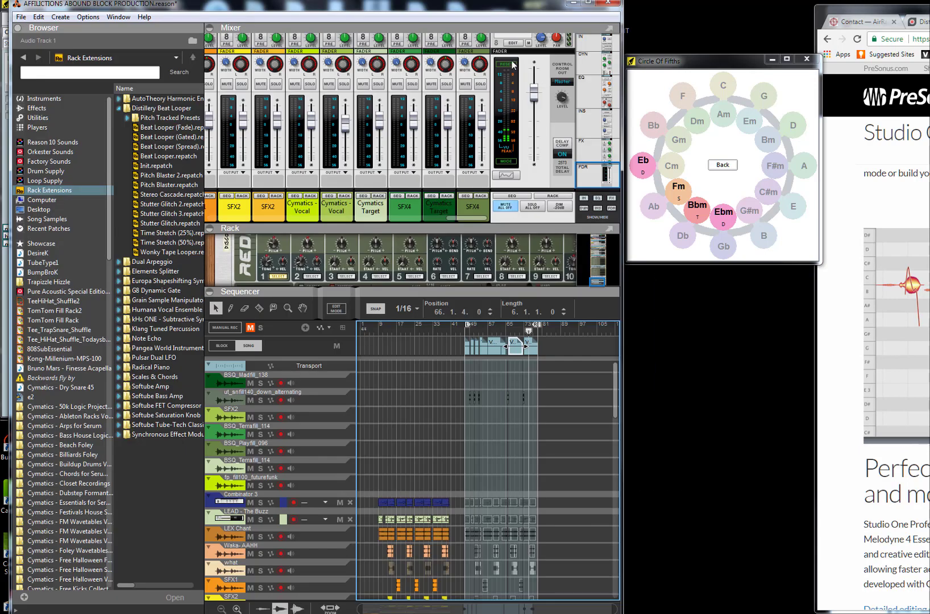
drag(320, 10, 312, 13)
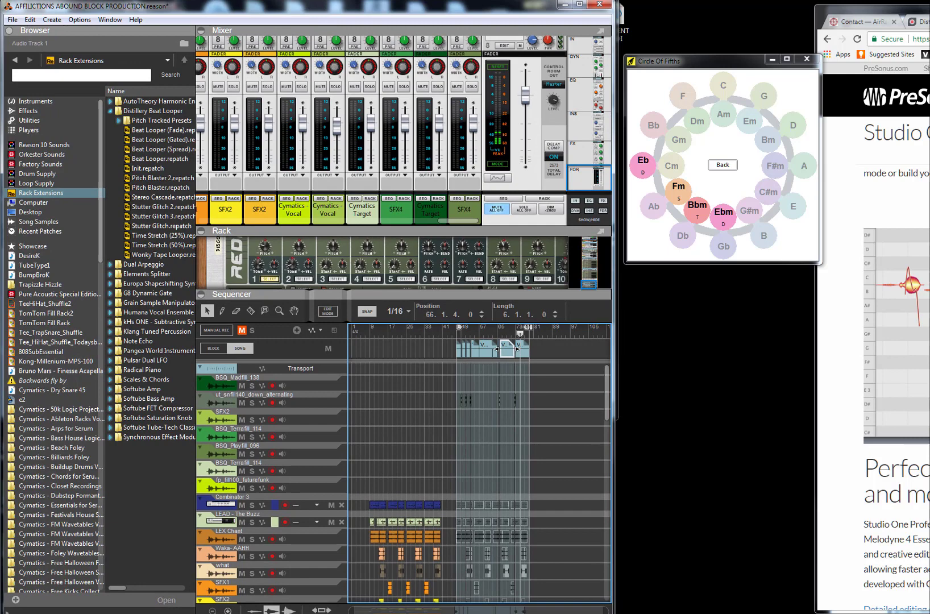
drag(617, 613, 927, 612)
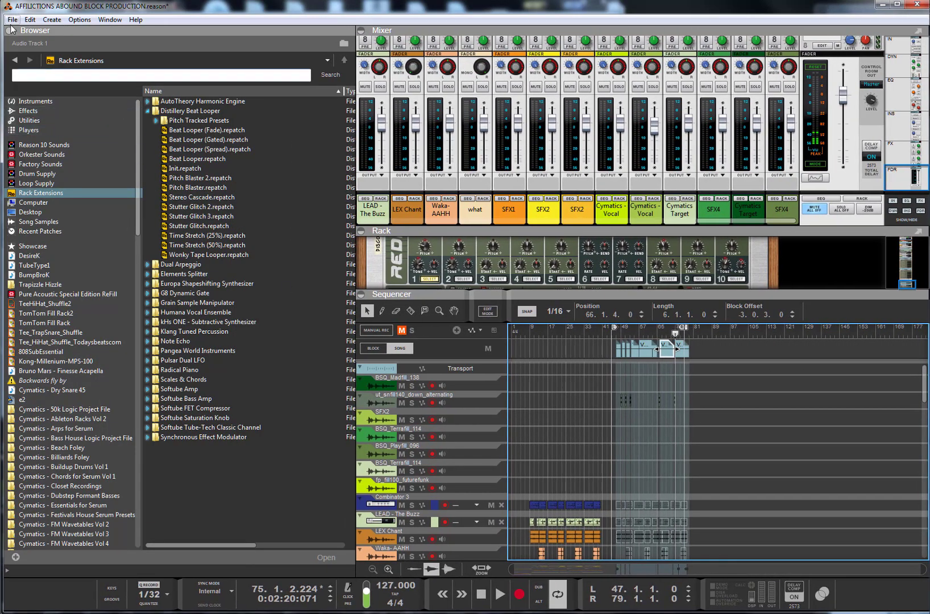
Step: Import the sTUDENT mIDI file from the Desktop into the song
click(12, 20)
click(57, 179)
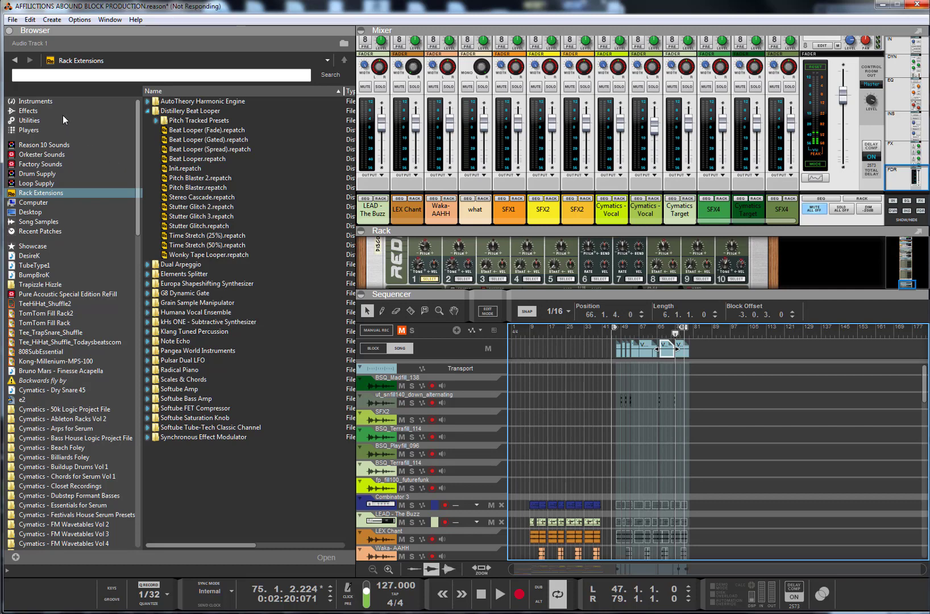
click(181, 341)
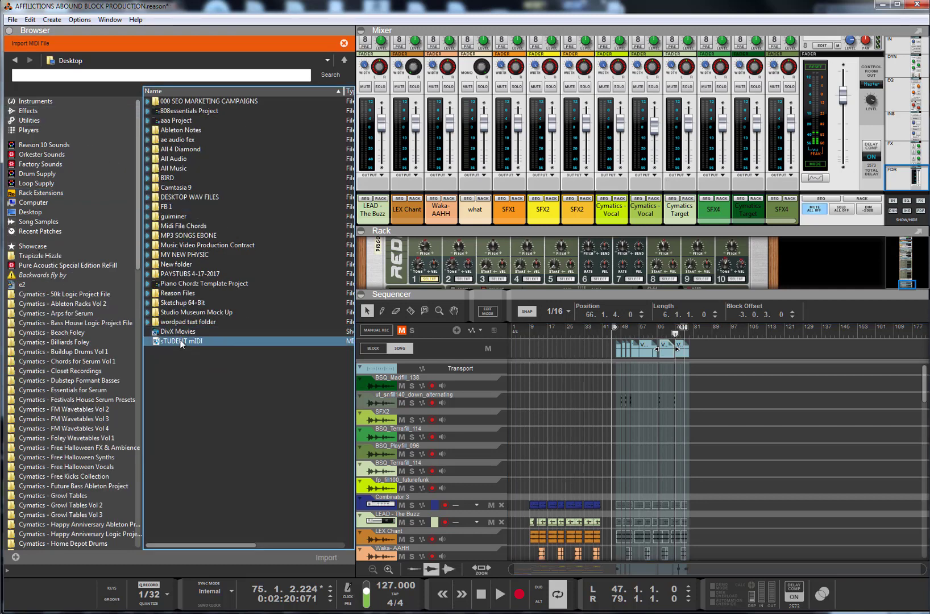
drag(180, 343, 430, 395)
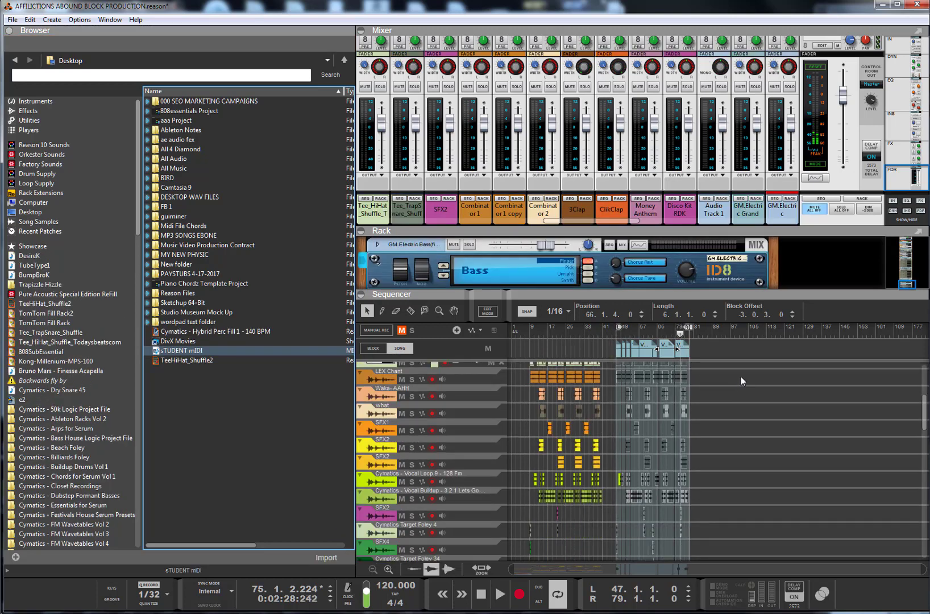
Step: Move the imported Electric Grand and Electric Bass clips to bar 98, past the existing arrangement
scroll(738, 361, down, 10)
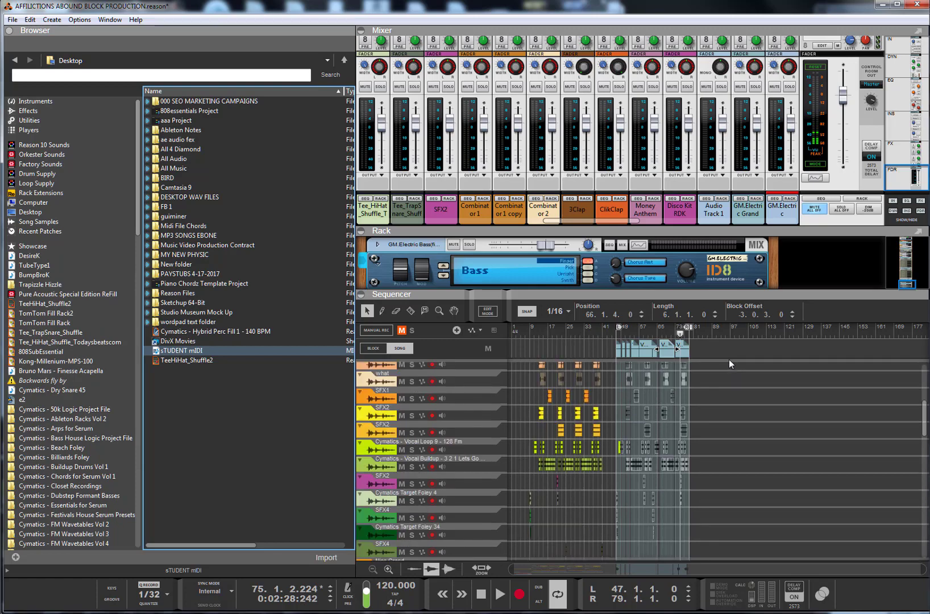
scroll(724, 357, down, 3)
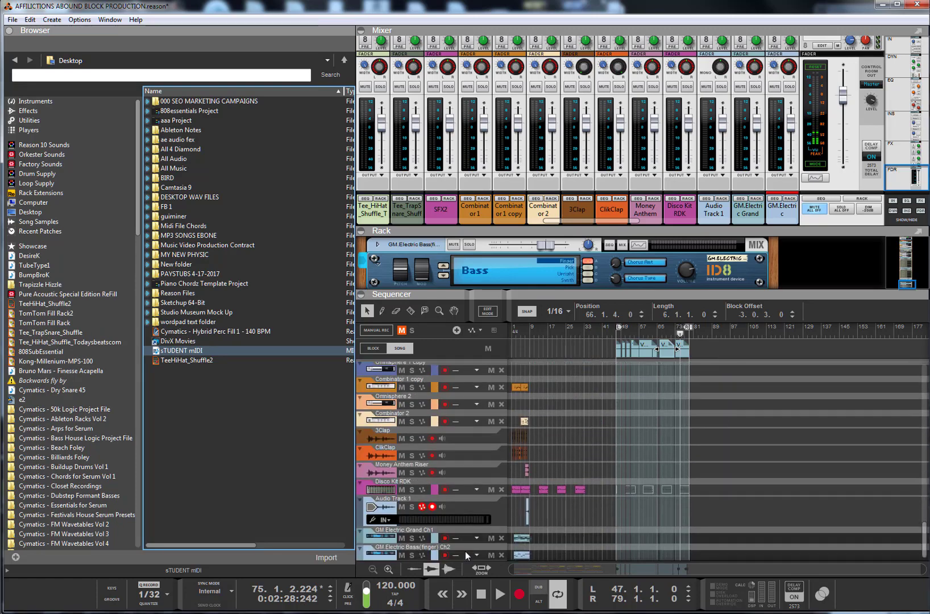
click(382, 540)
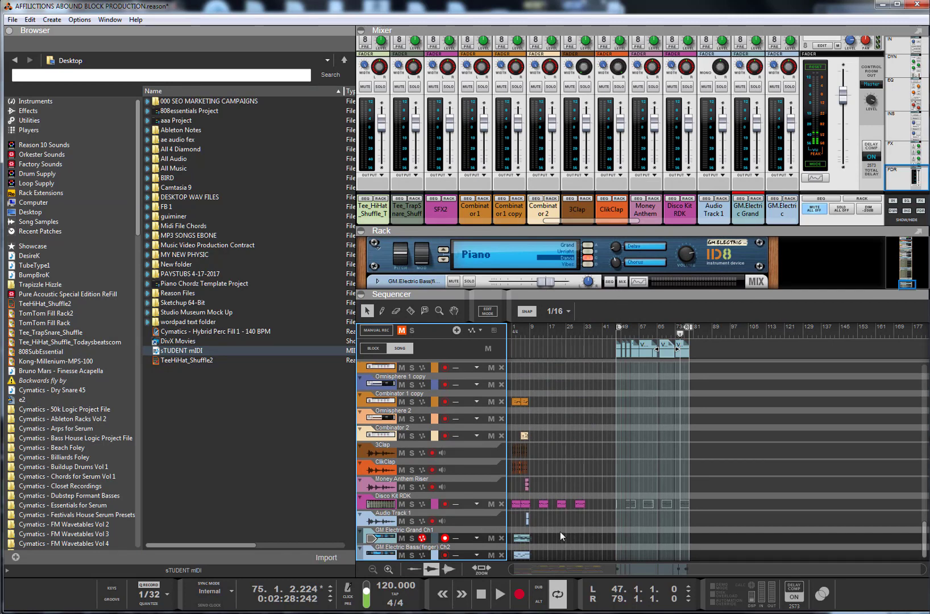
drag(554, 558, 742, 543)
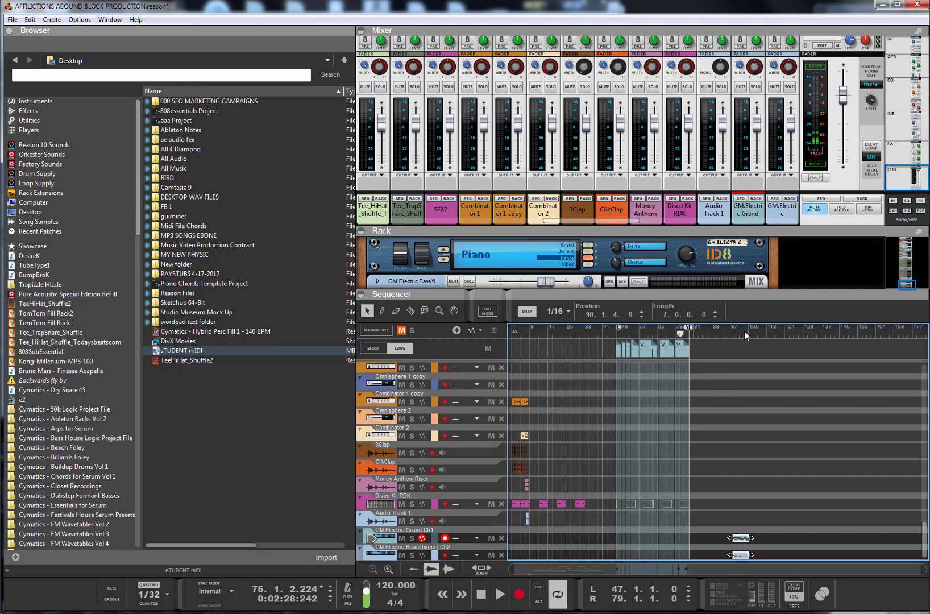
Step: Set the sequencer snap to Bar and place the left loop locator at bar 97 and the right one at bar 105
drag(688, 328, 749, 353)
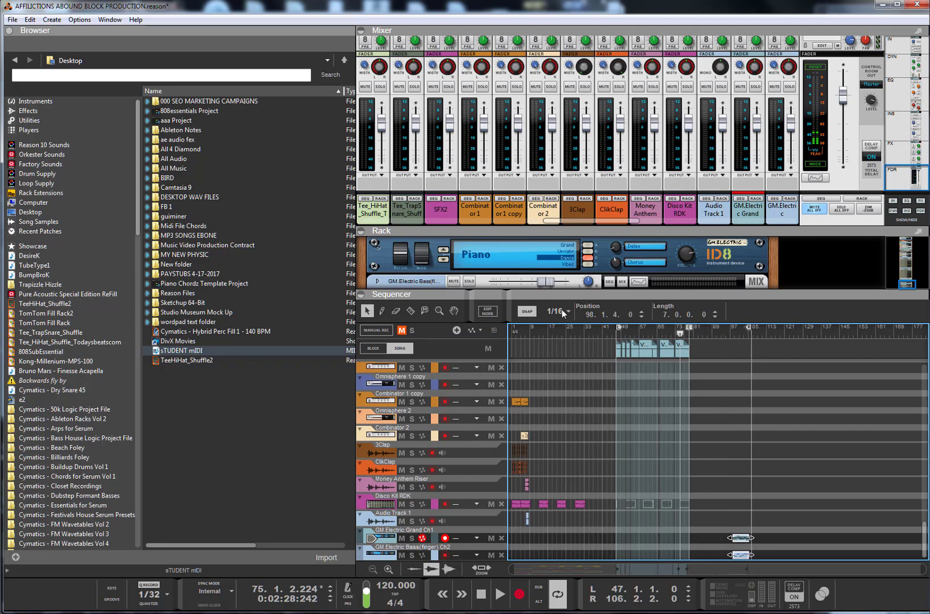
drag(689, 328, 805, 356)
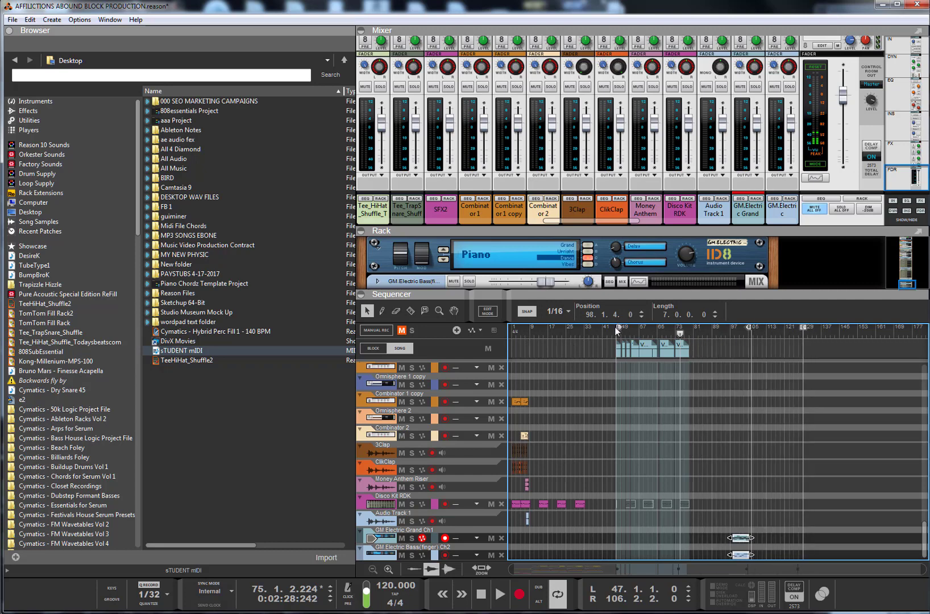
drag(620, 328, 731, 363)
click(554, 313)
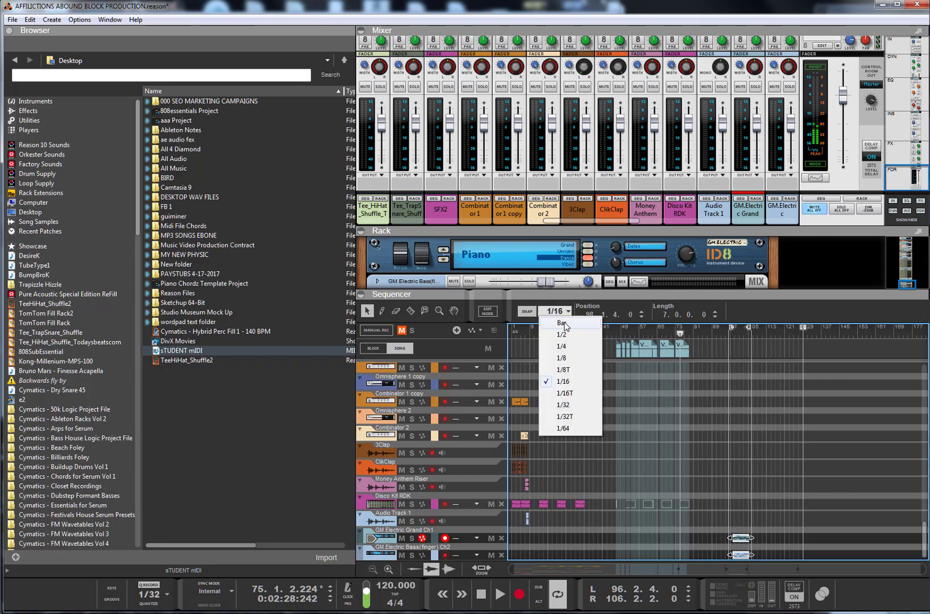
click(561, 323)
drag(730, 327, 749, 333)
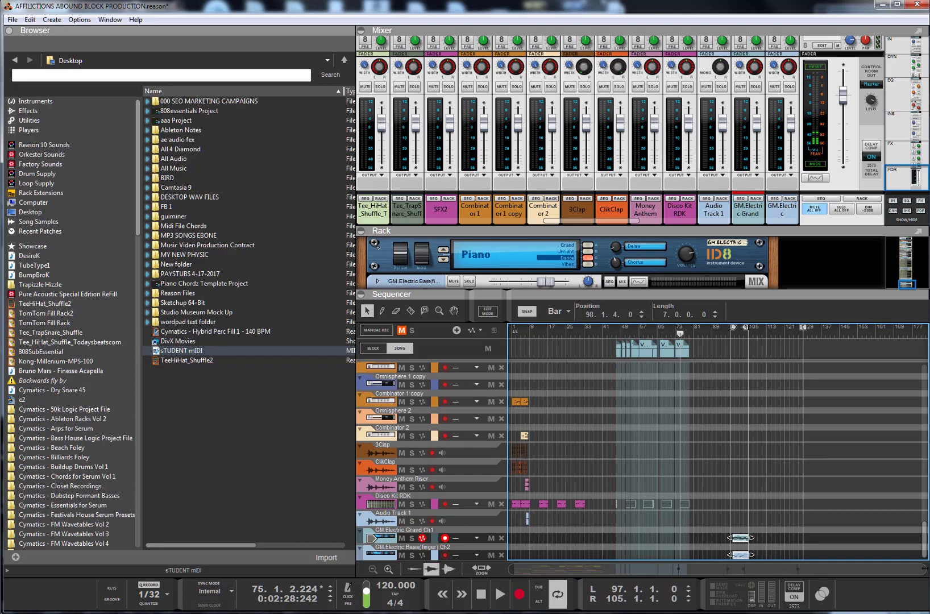
Step: Move the imported grand piano and bass clips so they start at bar 97, in line with the left loop locator
drag(923, 569, 524, 579)
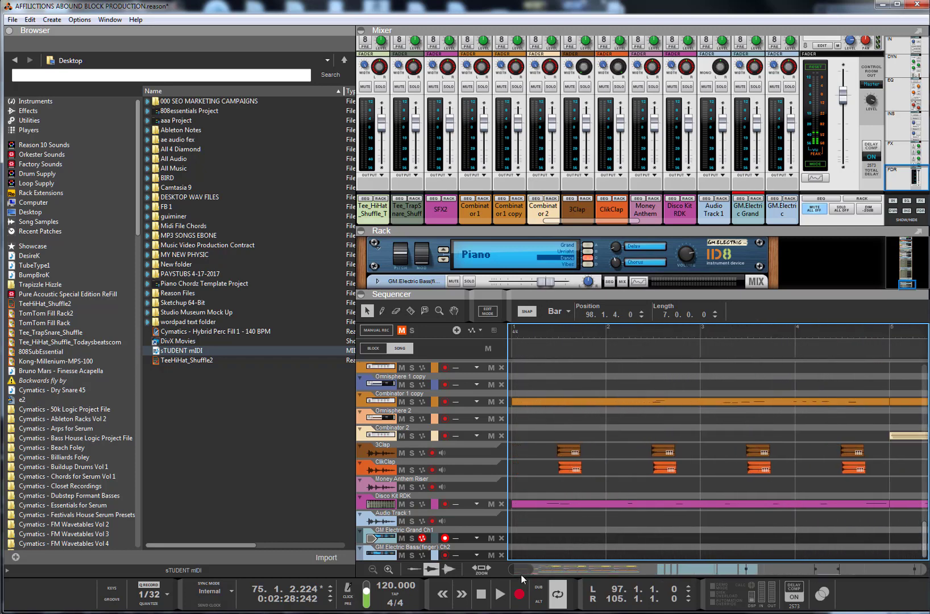
key(space)
drag(755, 569, 824, 569)
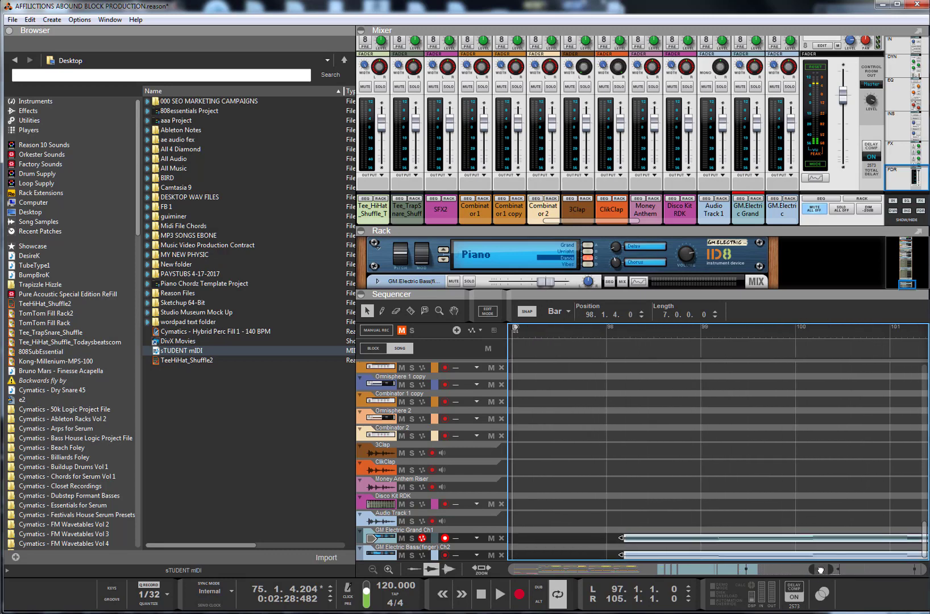
drag(637, 498, 592, 541)
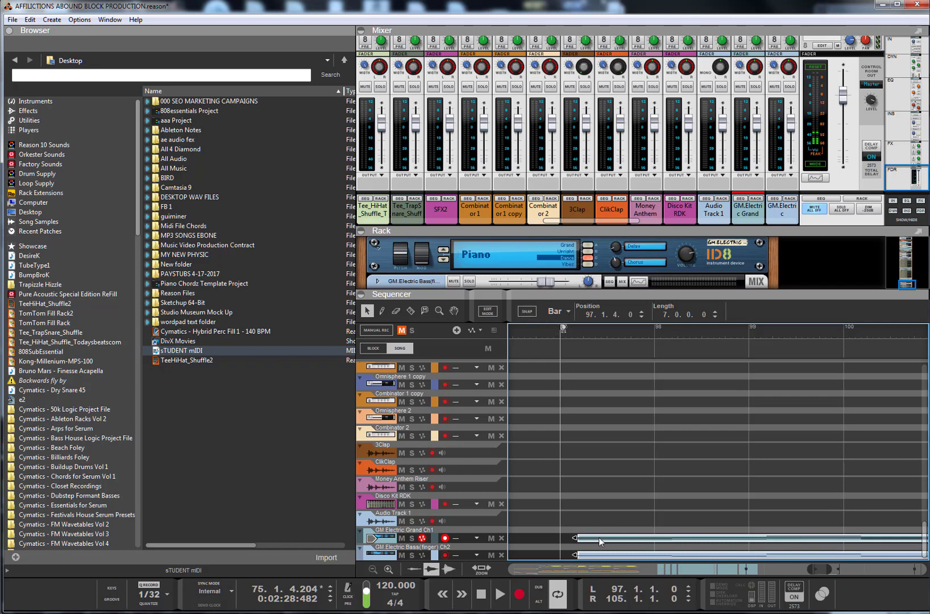
drag(598, 537, 582, 536)
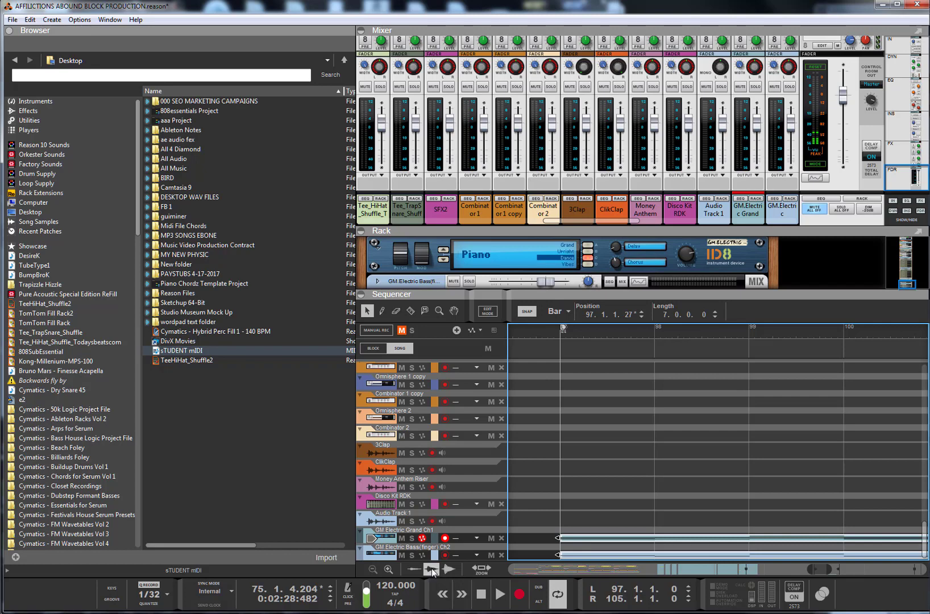
Step: Extend both imported clips to bar 105, keep the loop end at bar 105, and play the progression from bar 97
click(559, 334)
drag(840, 569, 863, 569)
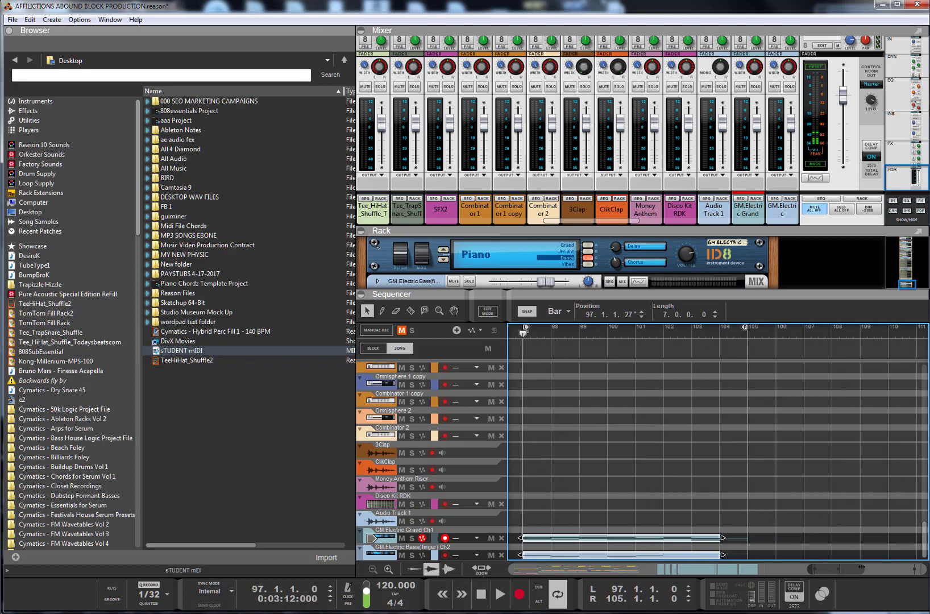
alt+click(726, 334)
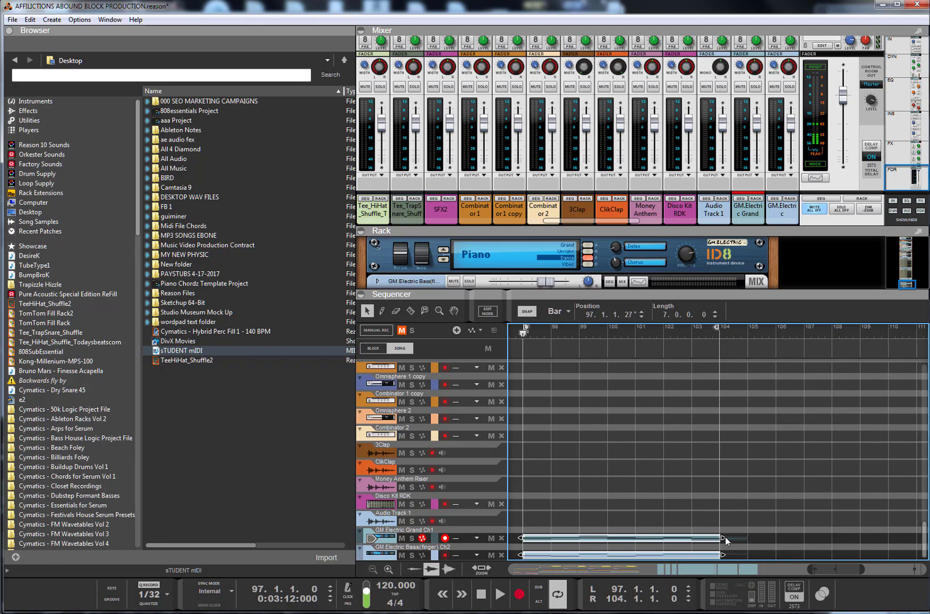
drag(731, 538, 752, 538)
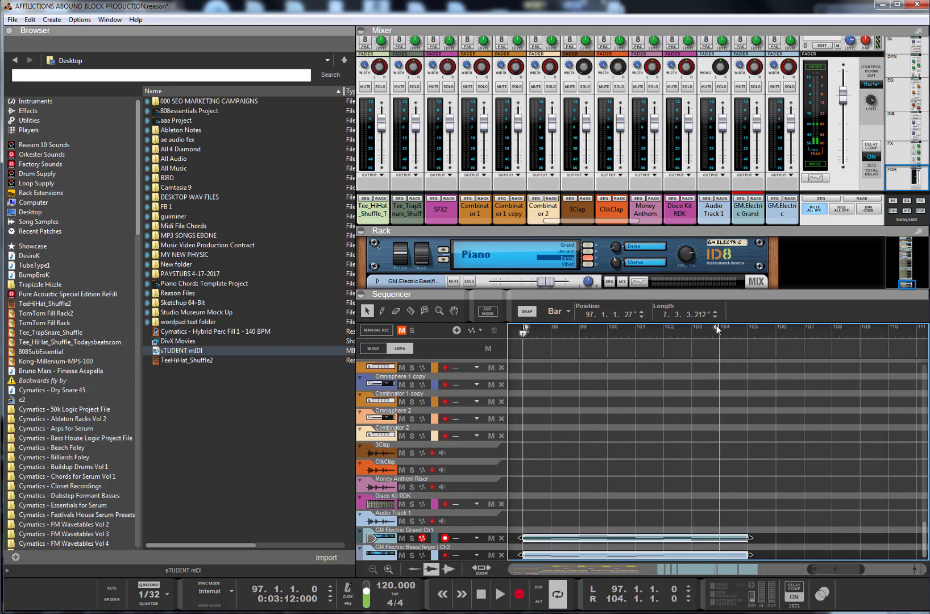
drag(718, 330, 745, 329)
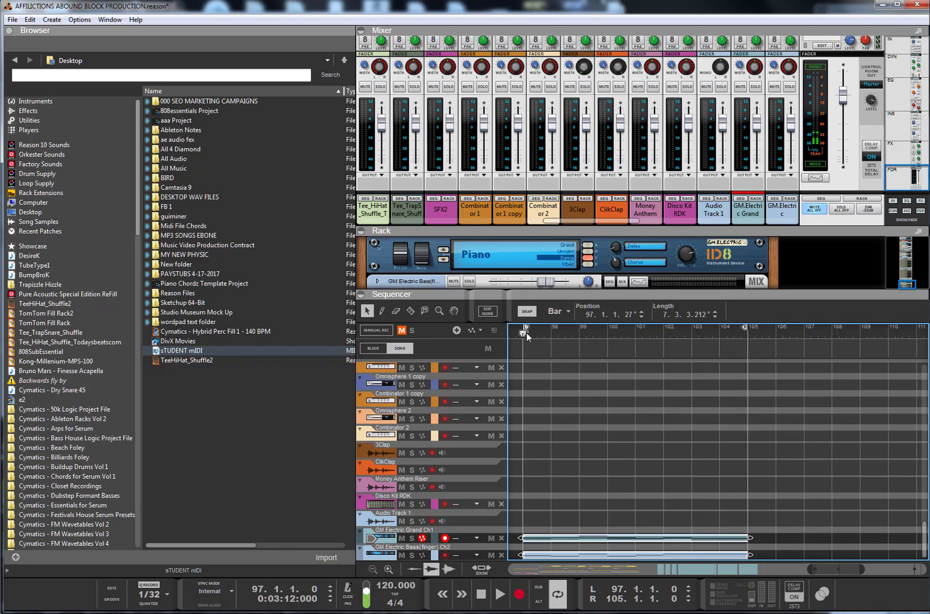
key(space)
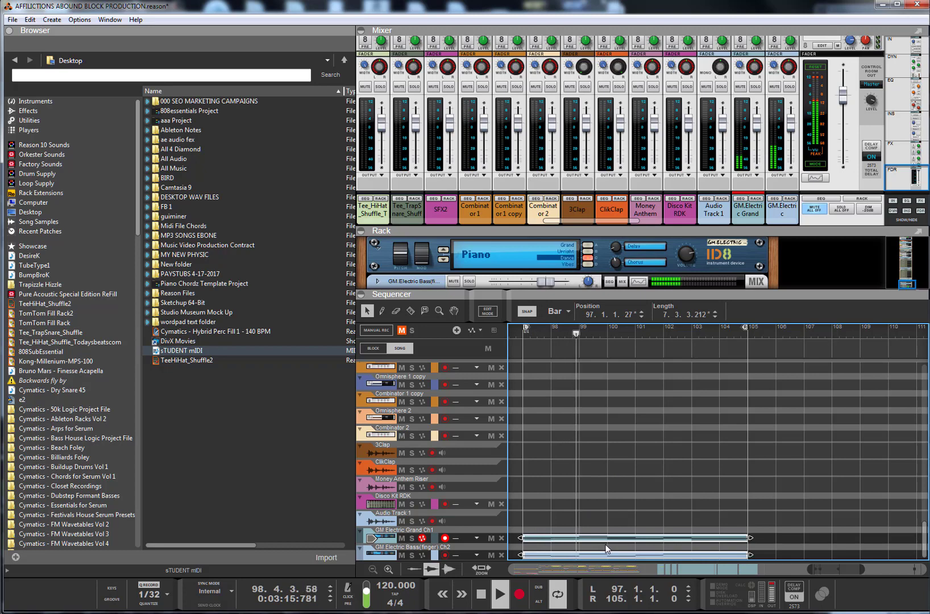
key(space)
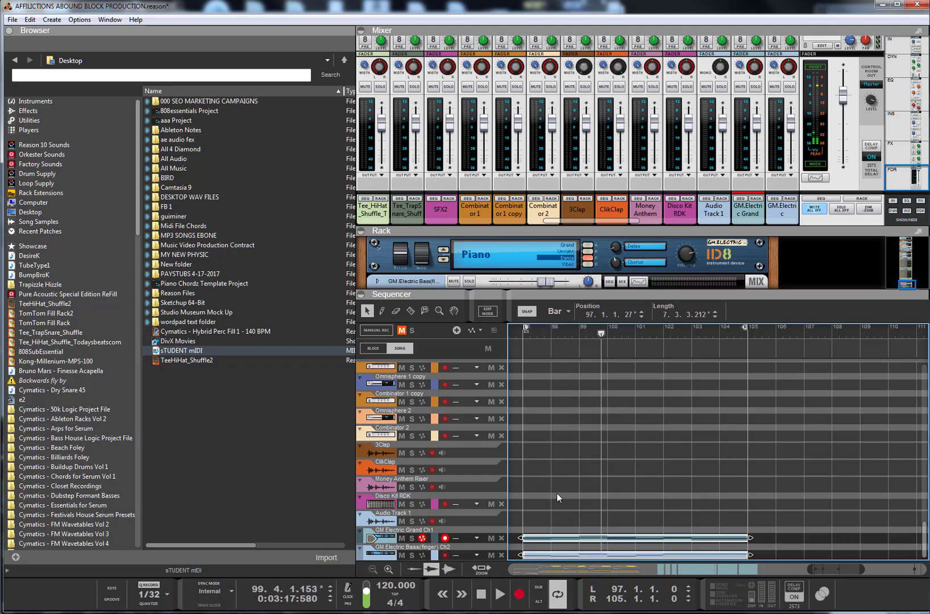
Step: Enlarge the rack area and combine the GM Electric Bass instrument into a Combinator
click(387, 556)
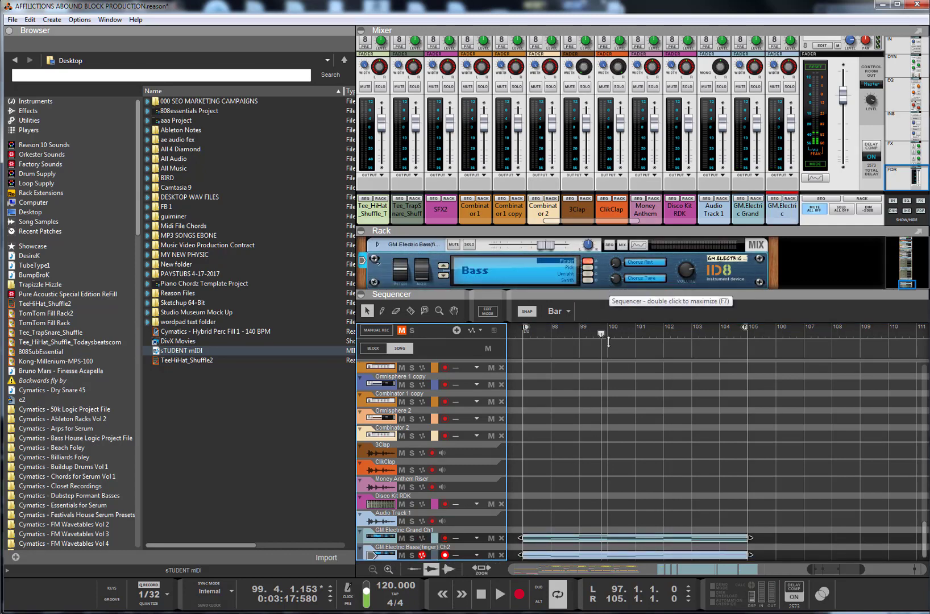
drag(608, 341, 691, 275)
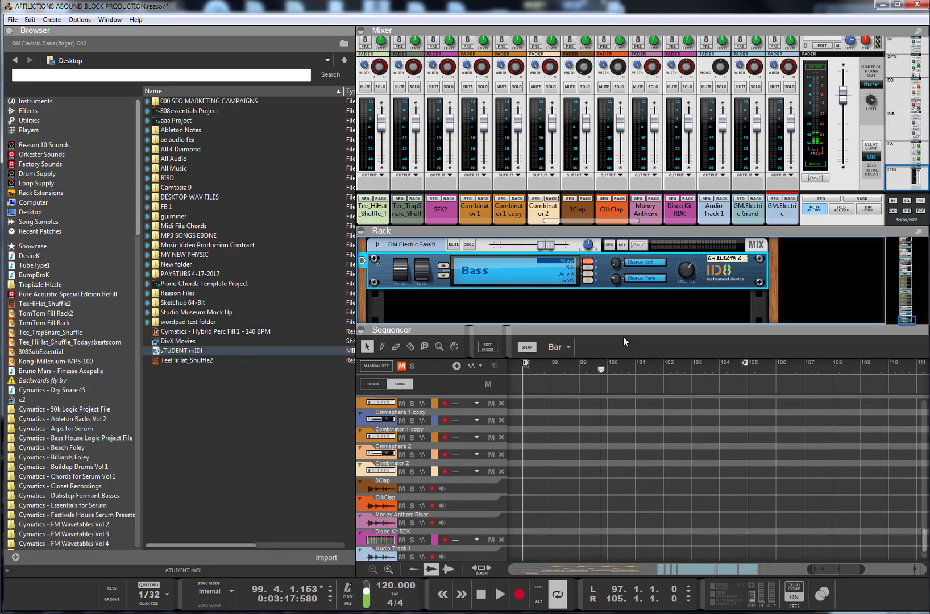
right_click(710, 267)
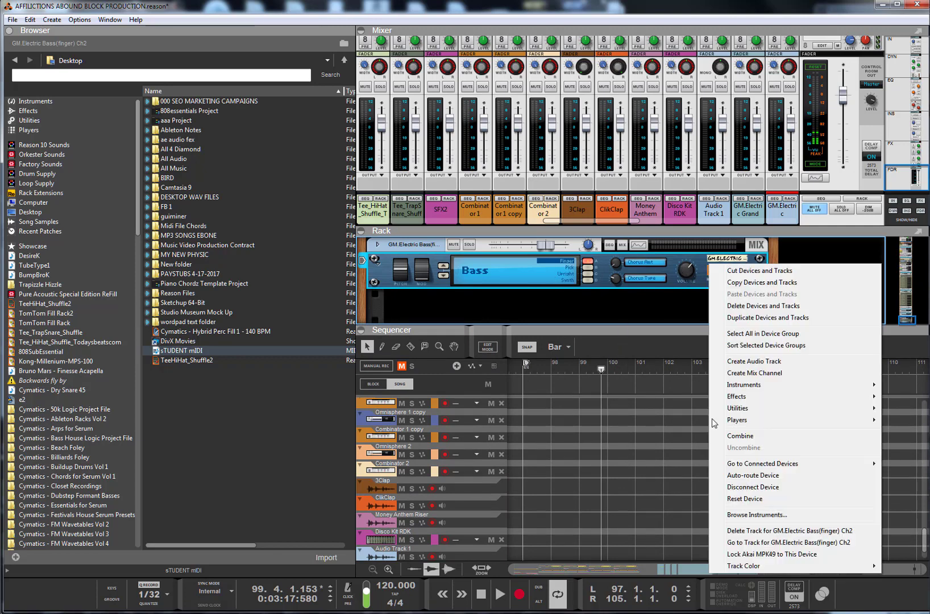
click(717, 435)
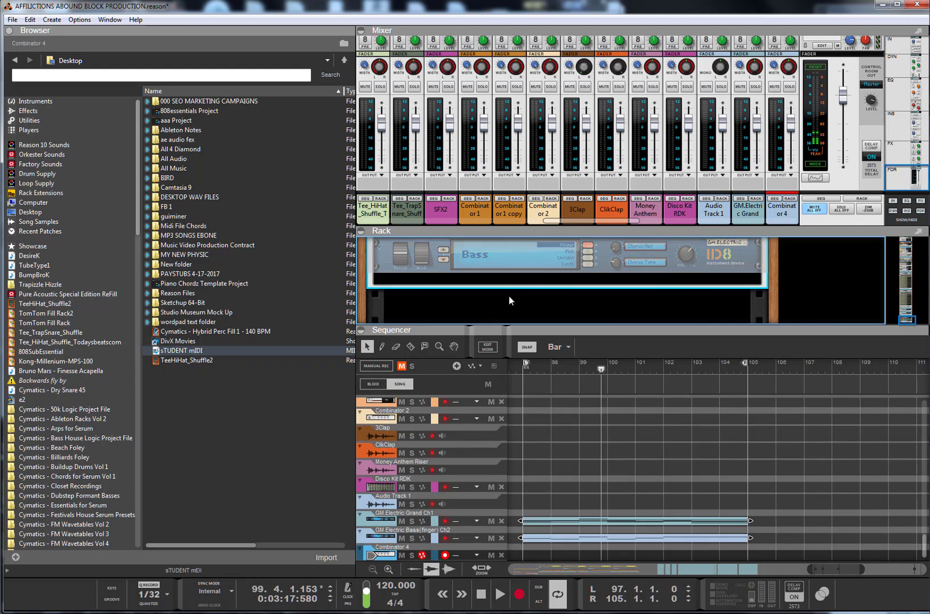
Step: Show the new Combinator's programmer and expand the rack to fit its key mapping and modulation routing
scroll(519, 292, up, 1)
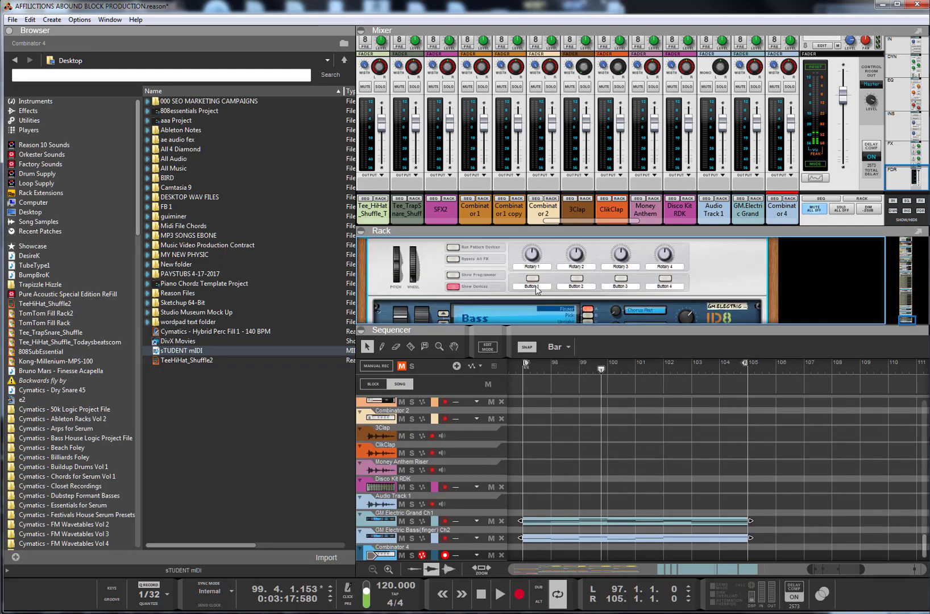
click(454, 275)
scroll(586, 272, down, 1)
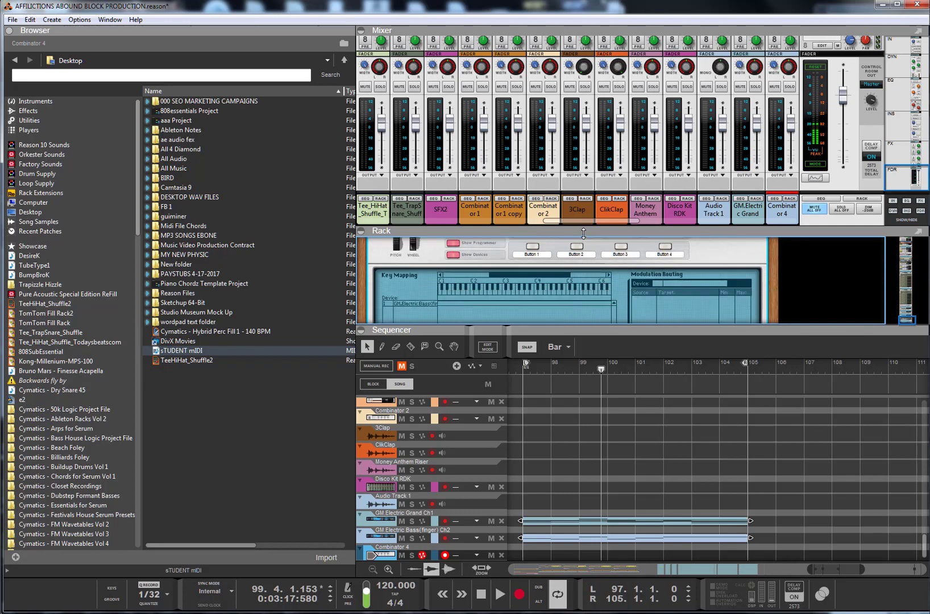
drag(583, 230, 586, 119)
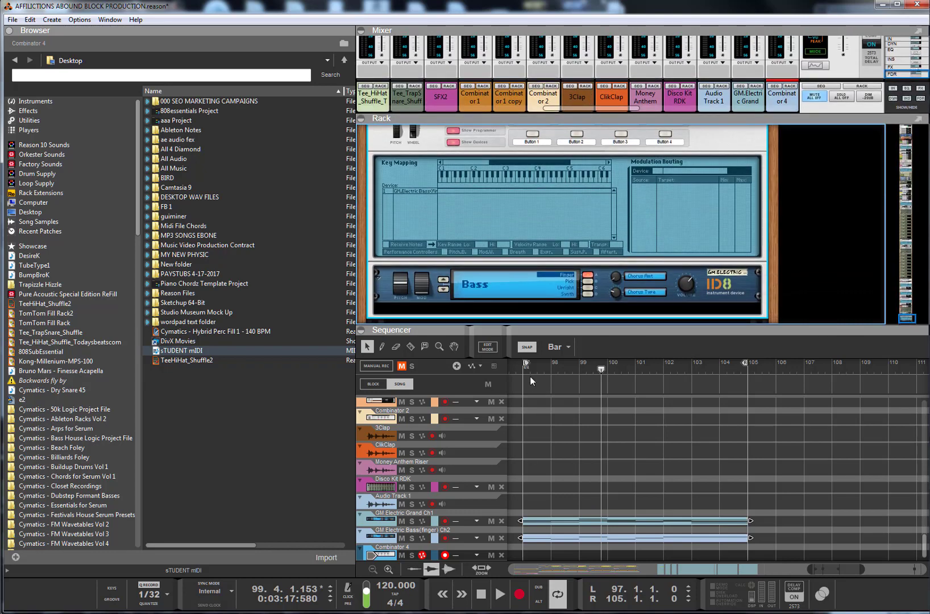
Step: Play both clips briefly from bar 97 and move the bass clip onto the Combinator 4 track, keeping its start position
click(525, 371)
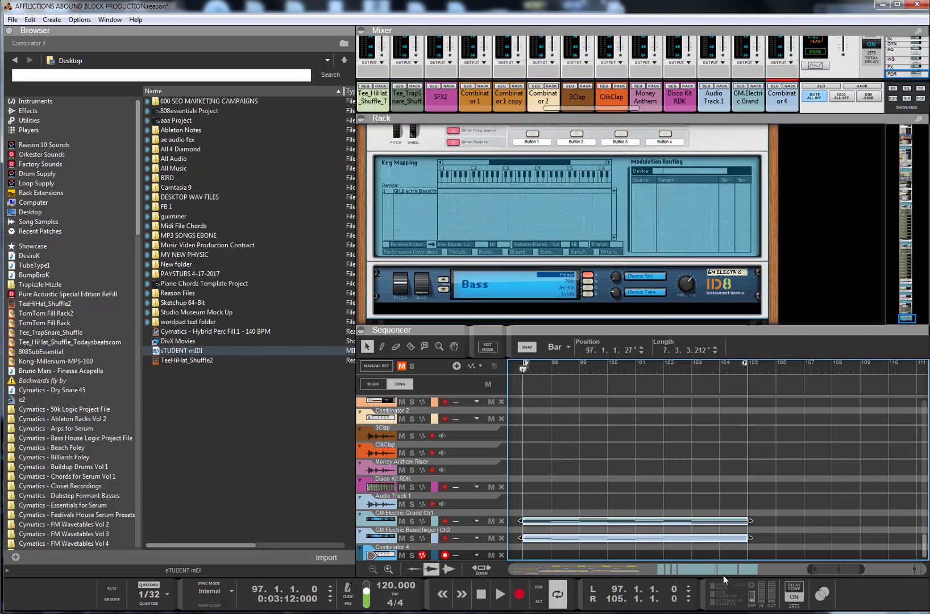
drag(864, 569, 847, 570)
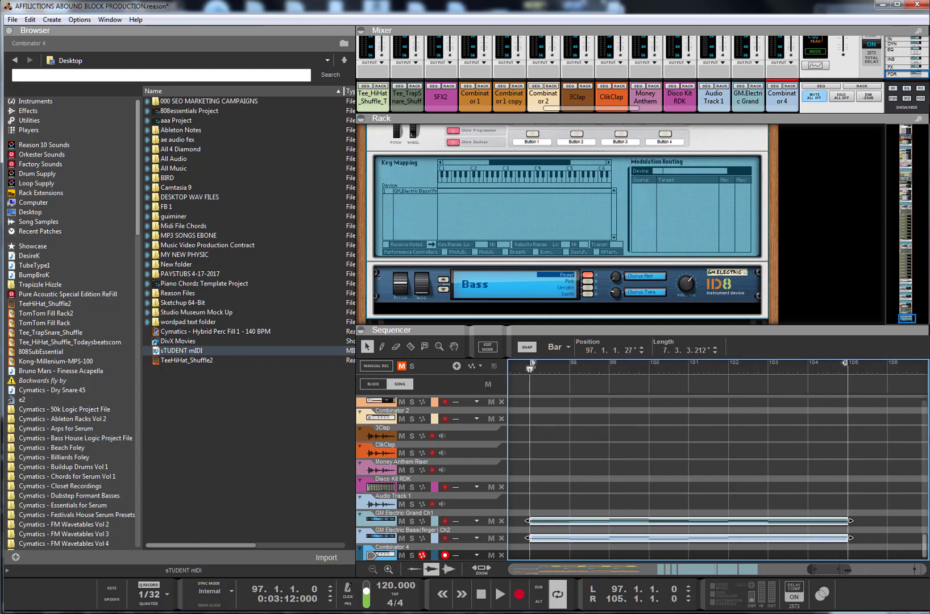
key(space)
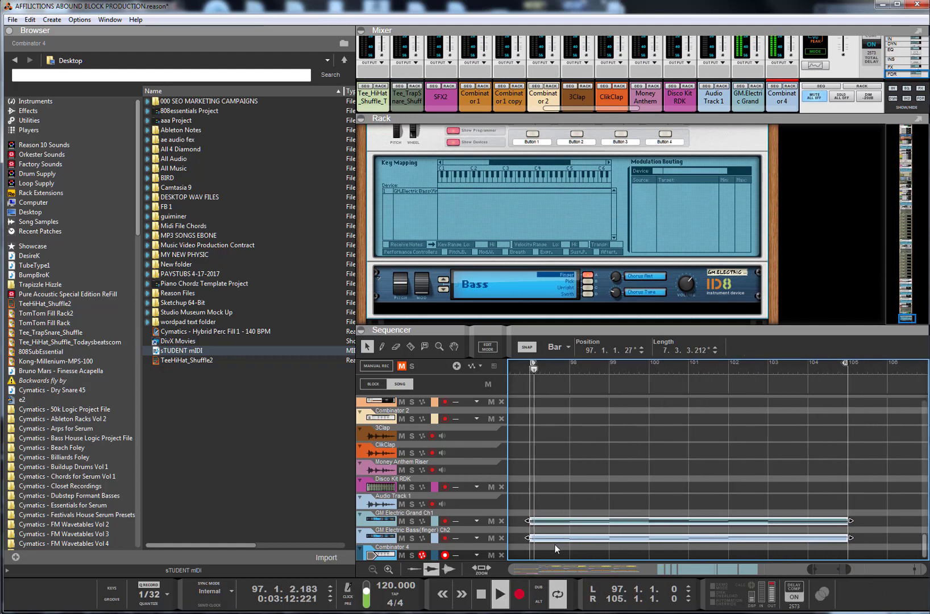
key(space)
click(555, 539)
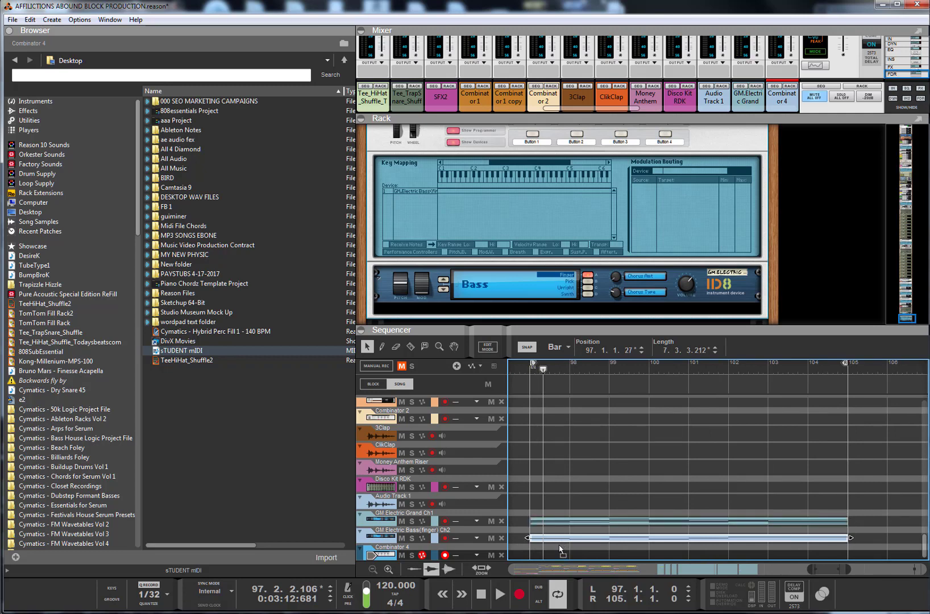
drag(559, 549, 554, 560)
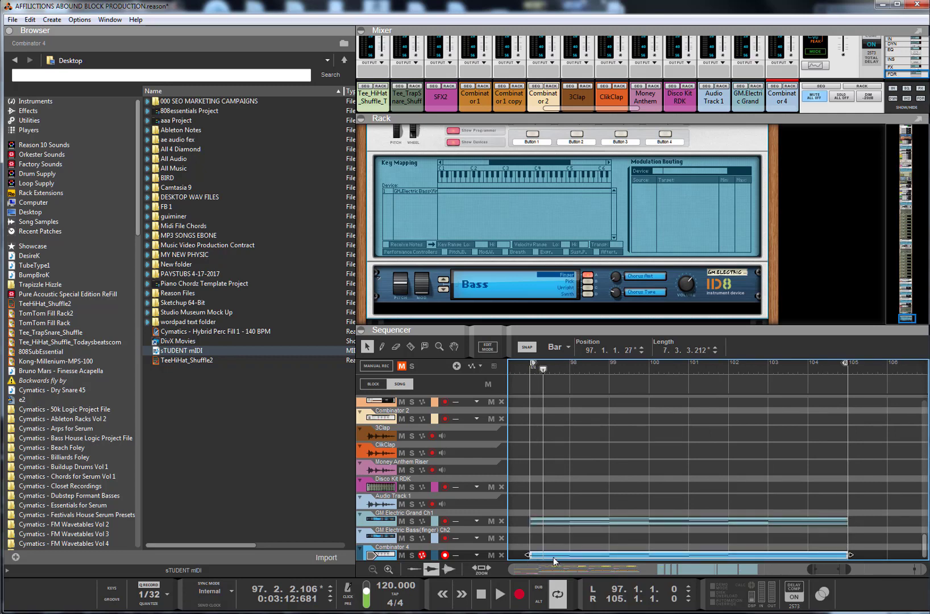
Step: Play the bass clip through Combinator 4 from bar 97 and shift its key mapping display to lower octaves
click(533, 371)
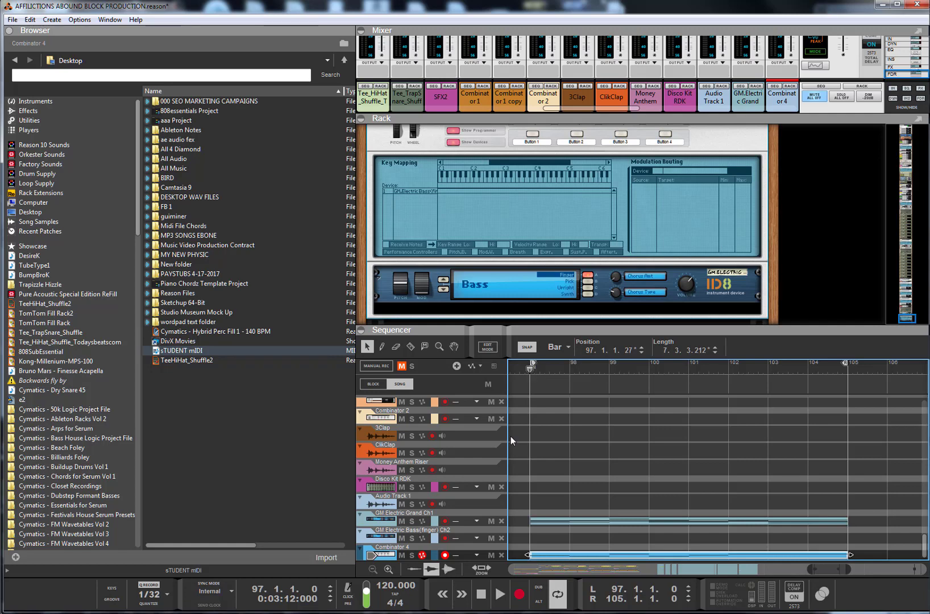
click(386, 556)
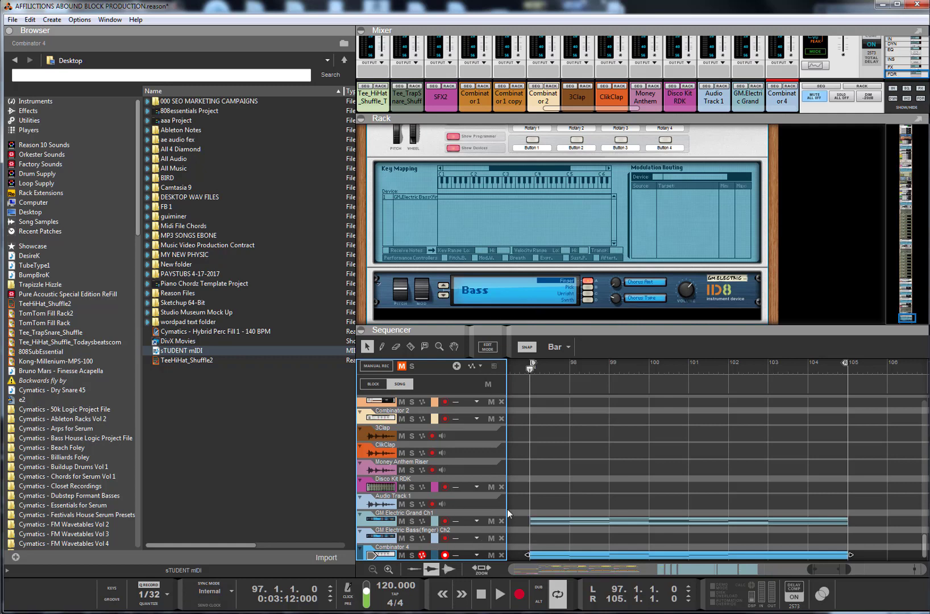
key(space)
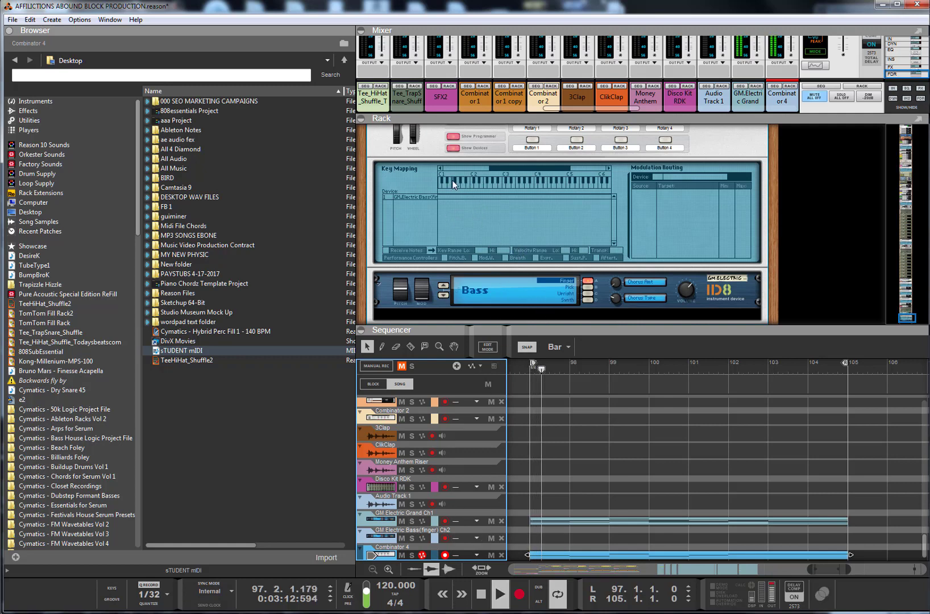
drag(504, 167, 490, 195)
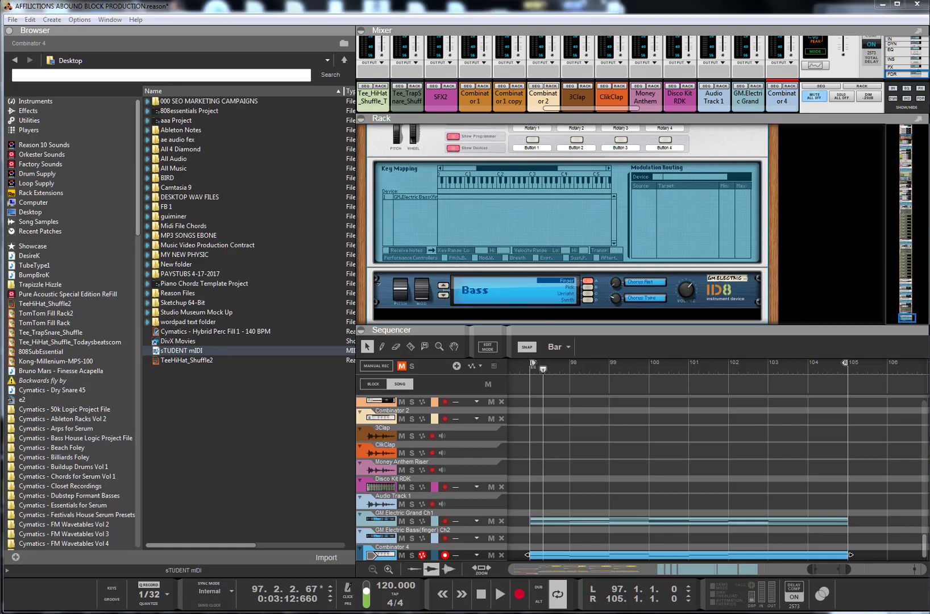
Step: Switch to the chord Palette program, show its Keyboard window below the palette, and display the notes of the Fmaj7 chord
click(828, 612)
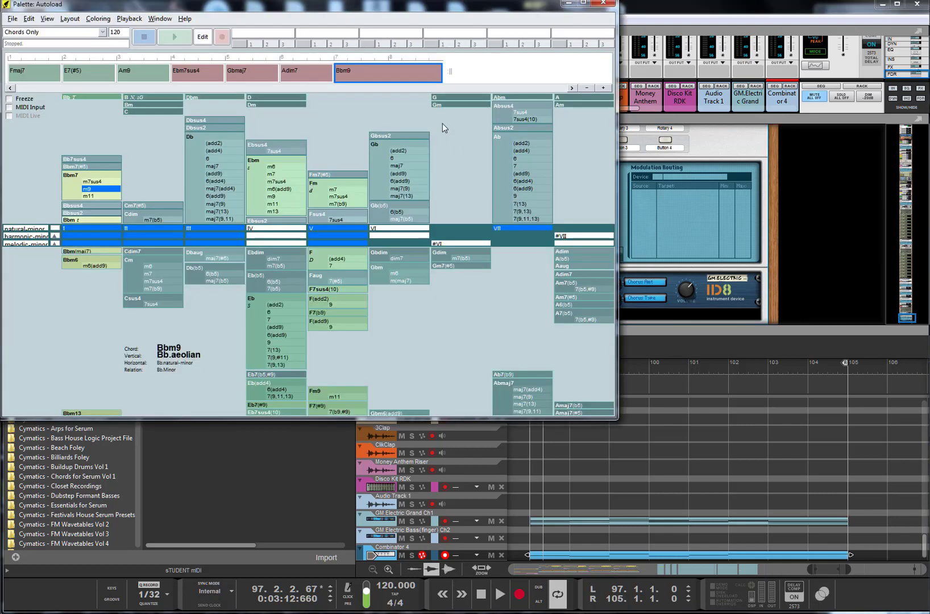
click(160, 18)
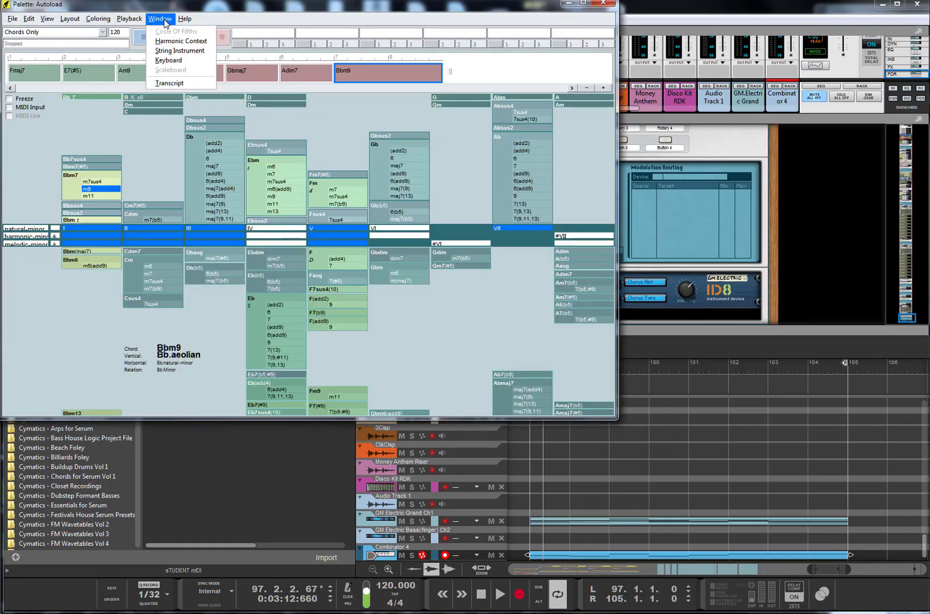
click(170, 62)
drag(378, 165, 376, 421)
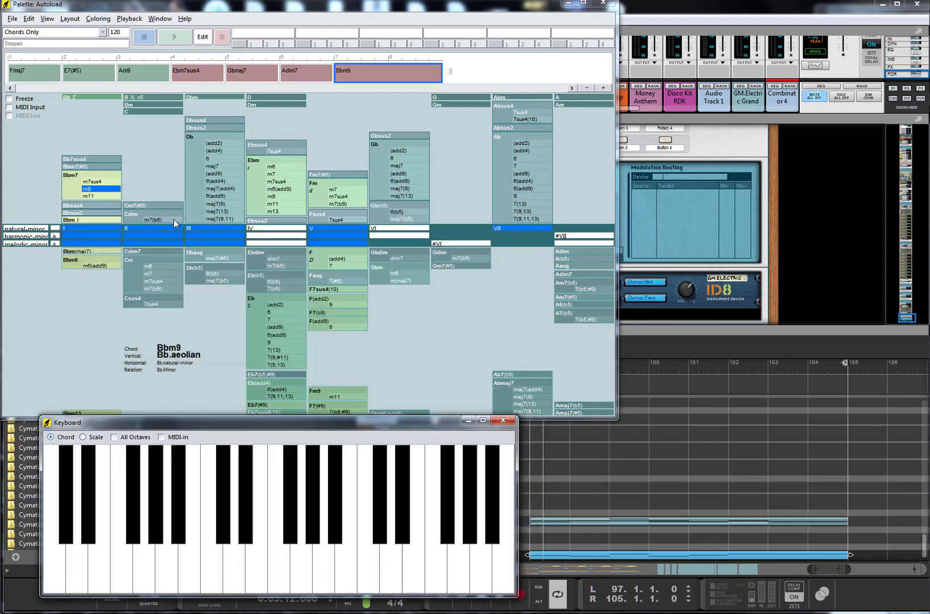
click(46, 76)
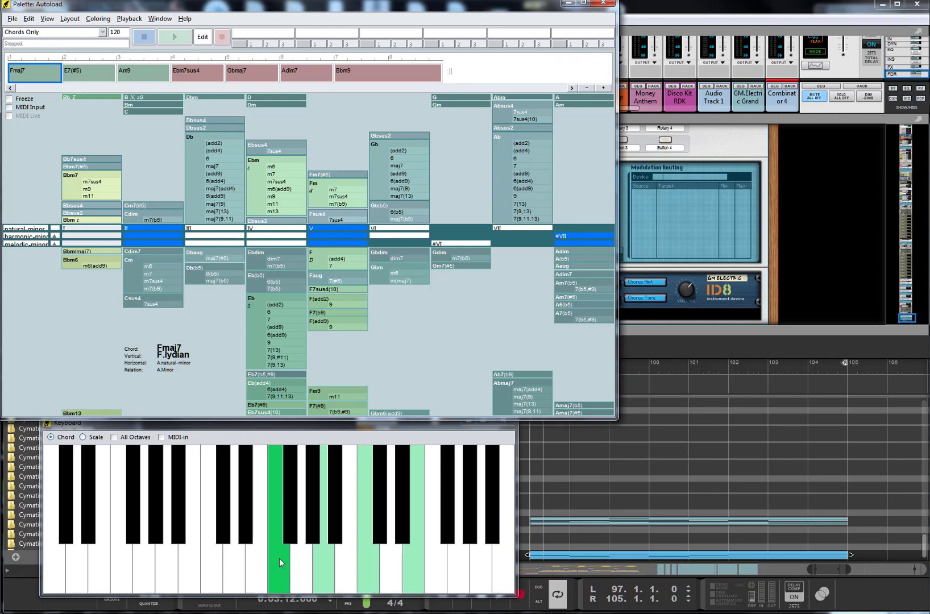
Step: Return to Reason and play the progression from bar 97 to examine the bass notes on Combinator 4's key mapping keyboard
click(675, 335)
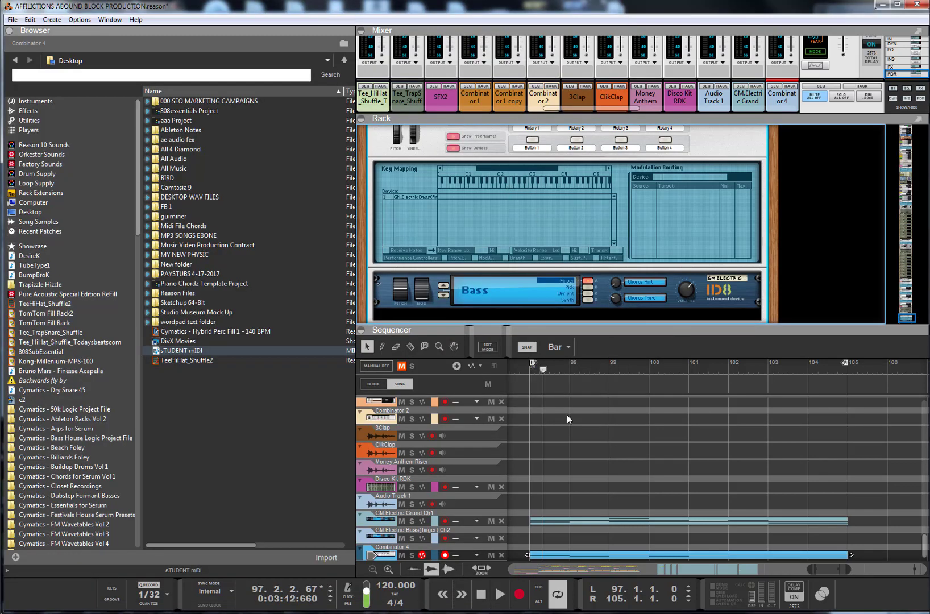
drag(540, 370, 533, 370)
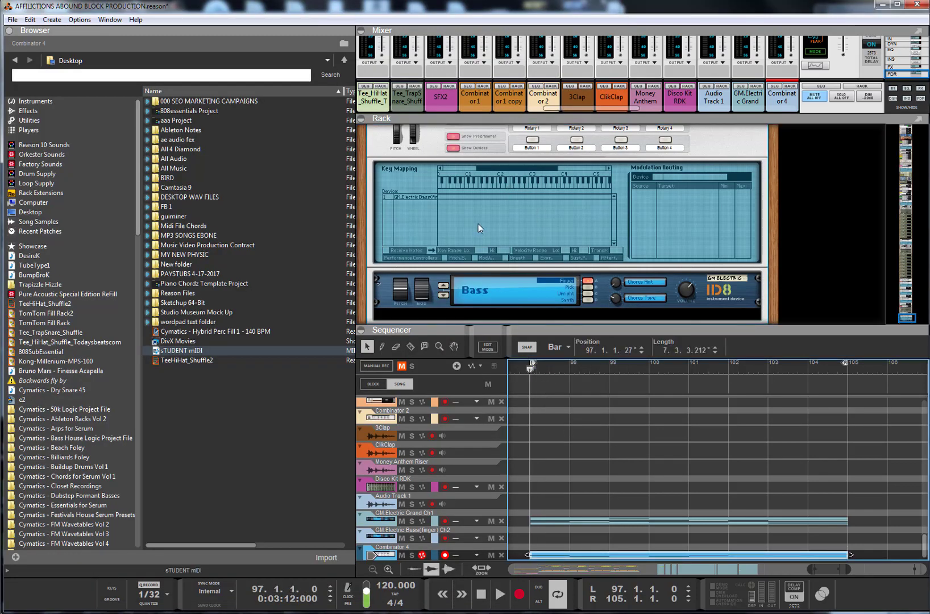
key(space)
key(space)
click(480, 186)
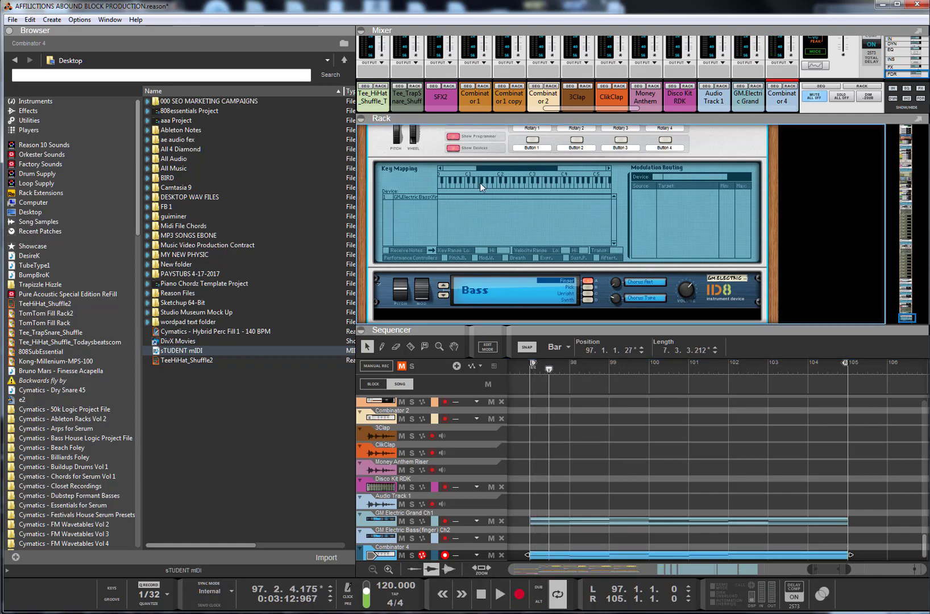
key(space)
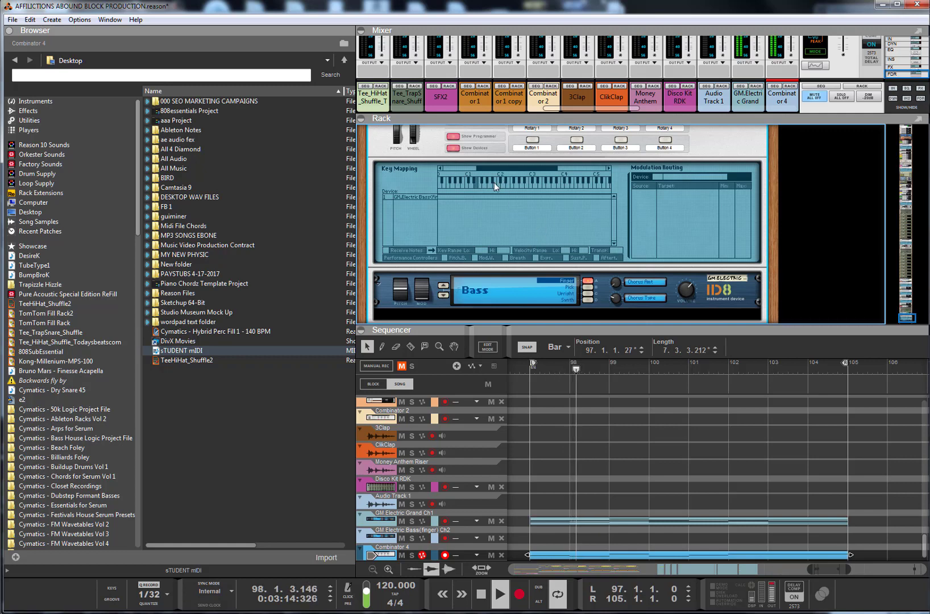
key(space)
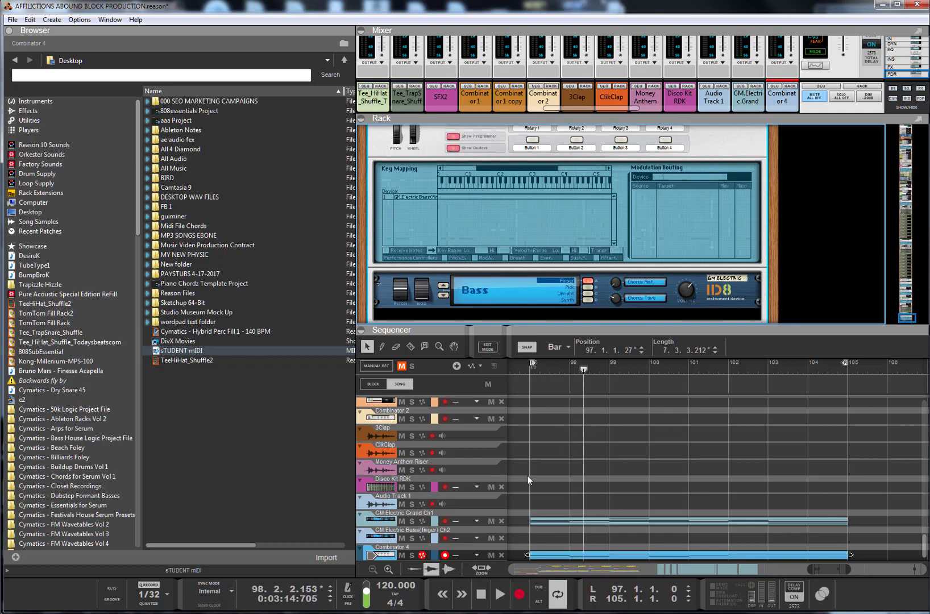
click(549, 373)
key(space)
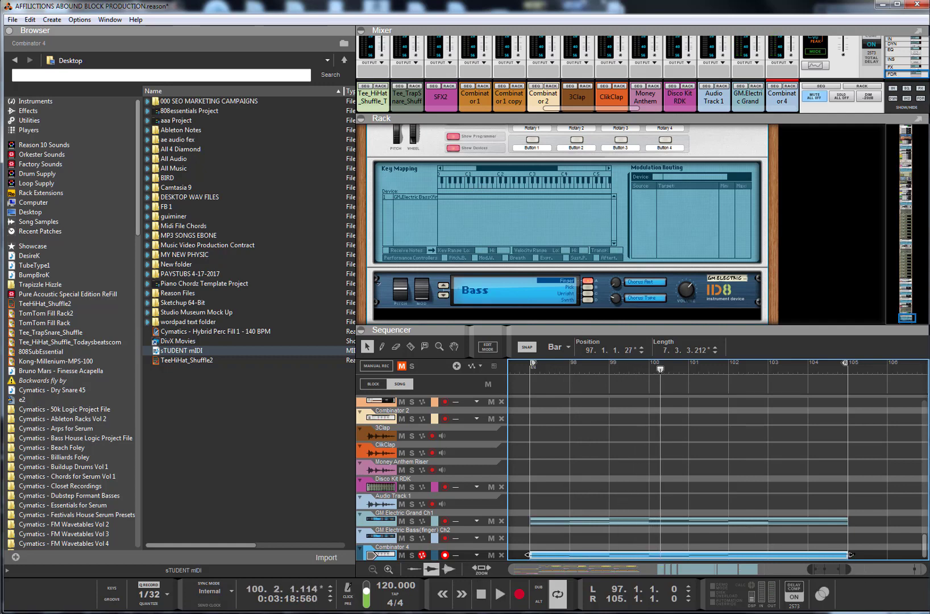
Step: Split the grand piano and bass clips at bar 100 and move their second parts to start at bar 105
click(410, 347)
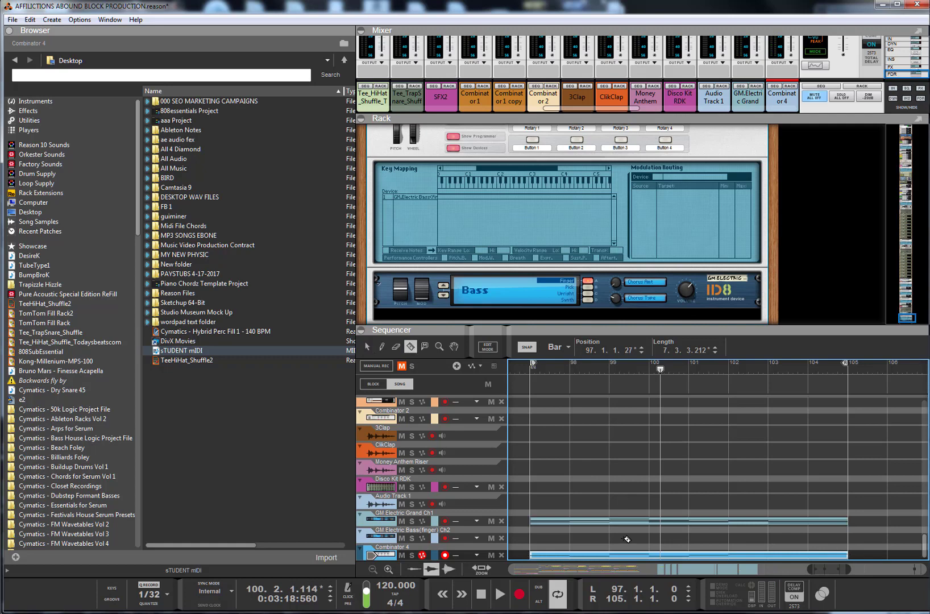
click(652, 523)
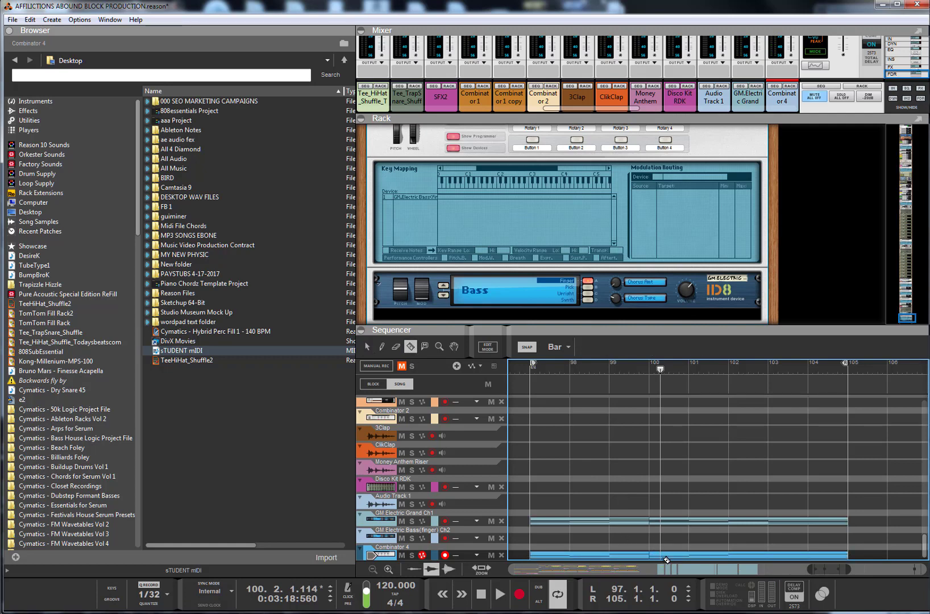
click(369, 346)
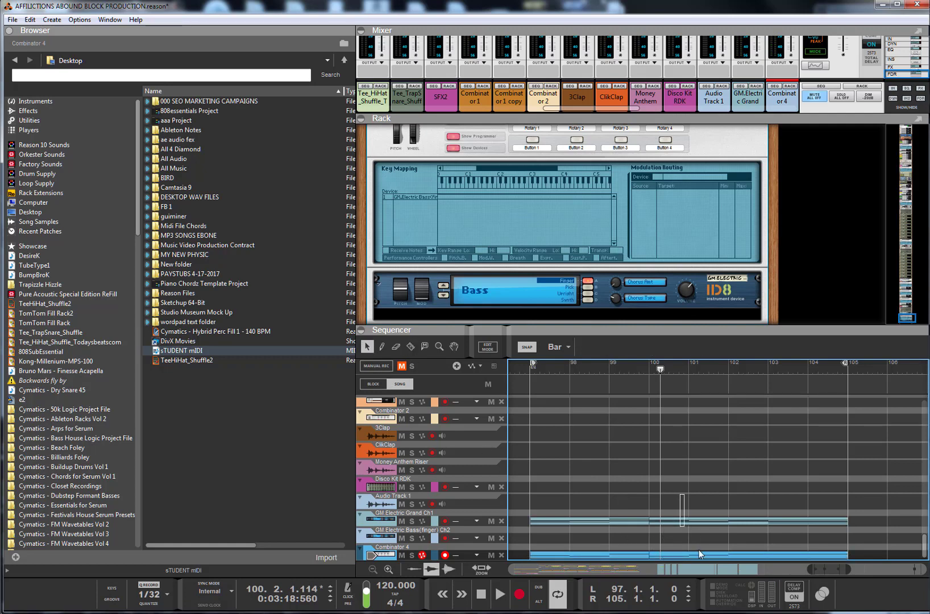
click(681, 552)
drag(668, 524, 875, 536)
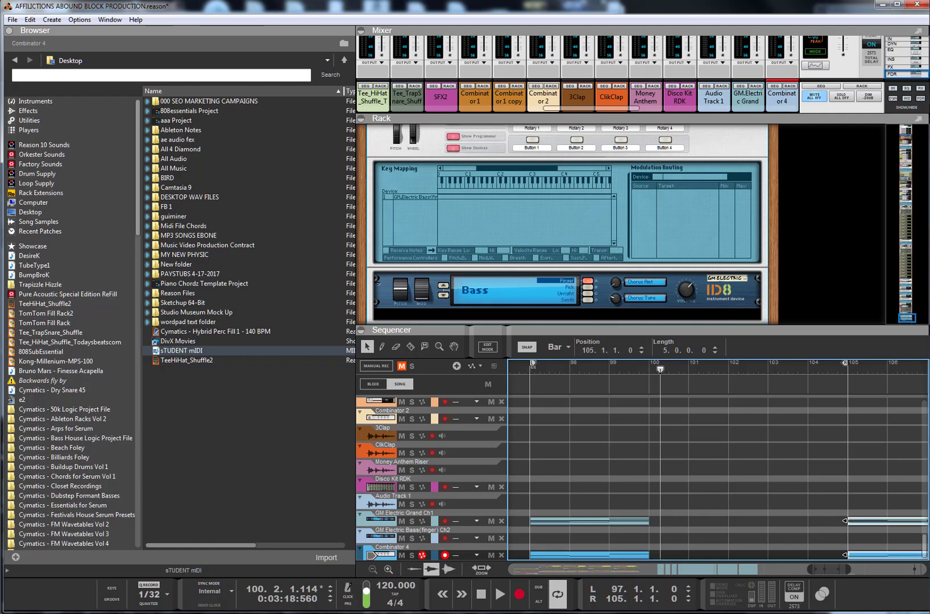
Step: Set the loop end to bar 100 and return the song position to bar 97
drag(847, 568, 873, 569)
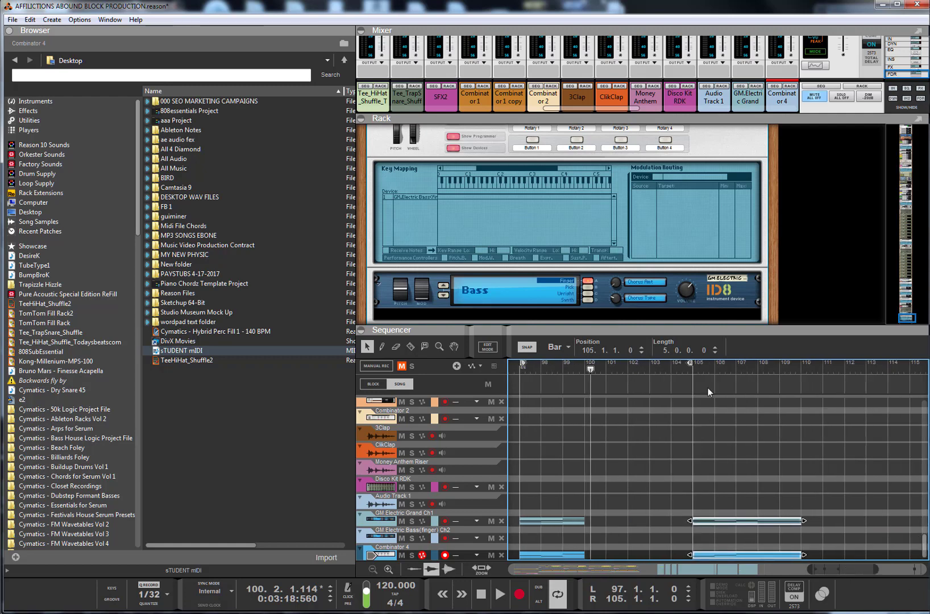
drag(691, 363, 584, 384)
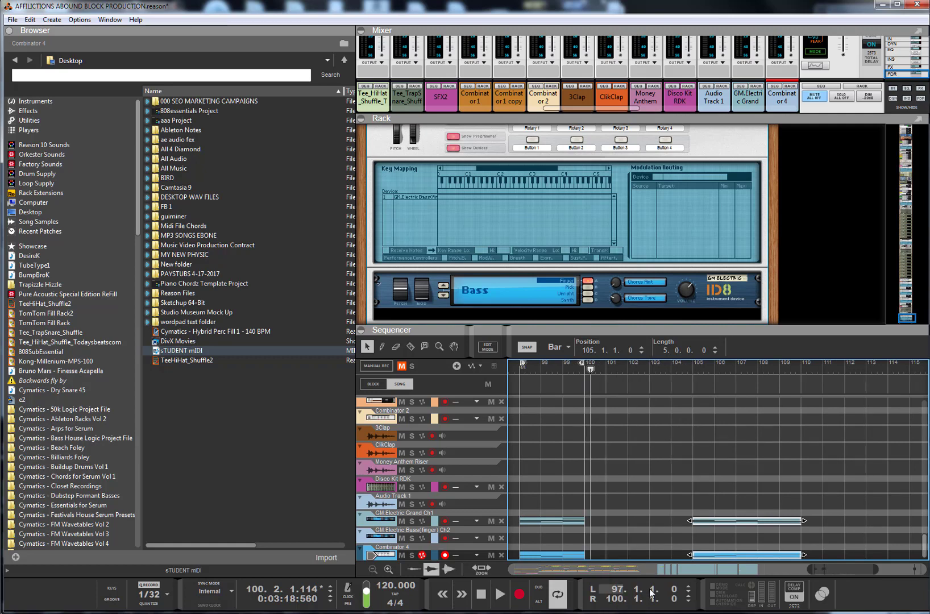
drag(809, 569, 699, 569)
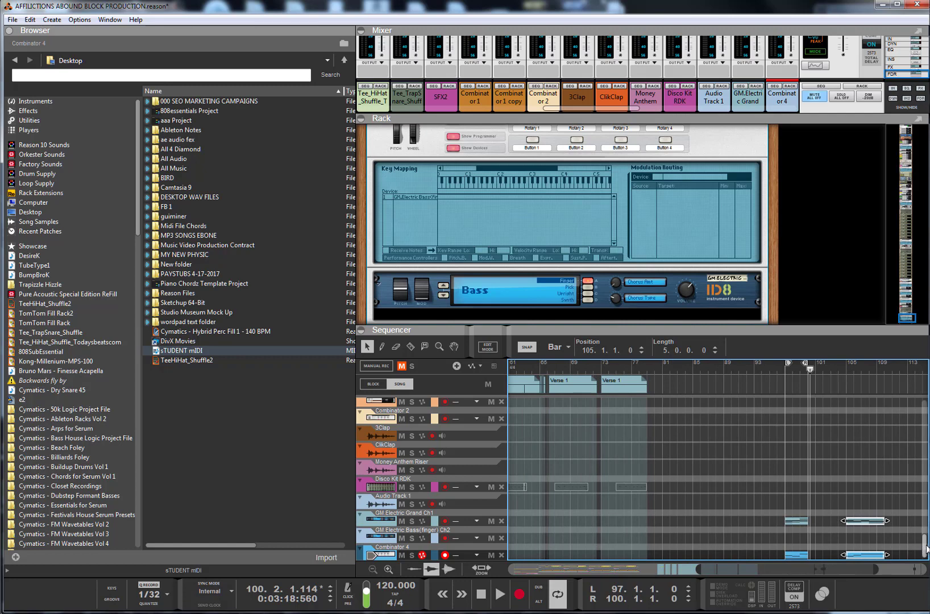
drag(923, 550, 921, 573)
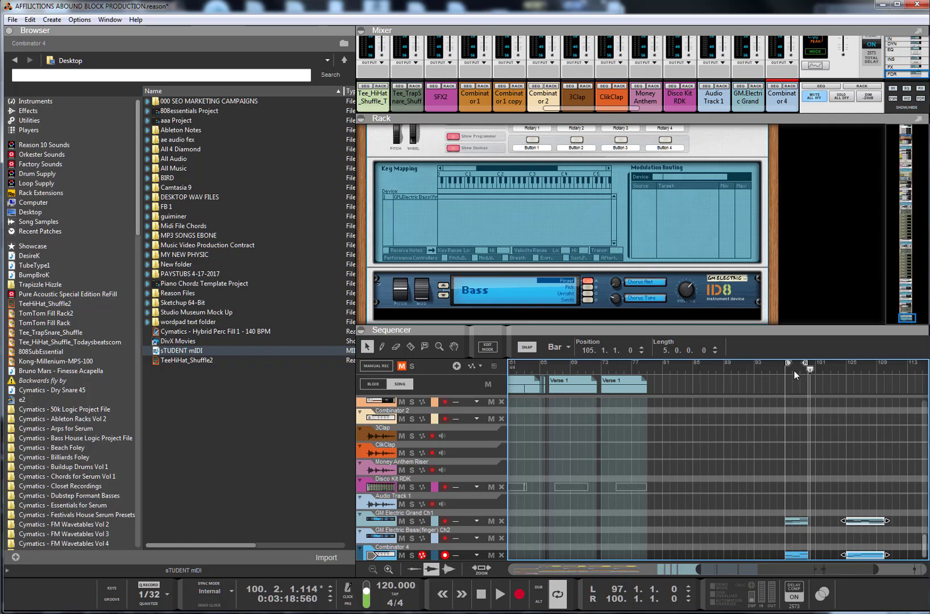
click(794, 371)
Step: Combine the GM Electric Grand instrument into a Combinator and show the new Combinator's programmer
click(796, 522)
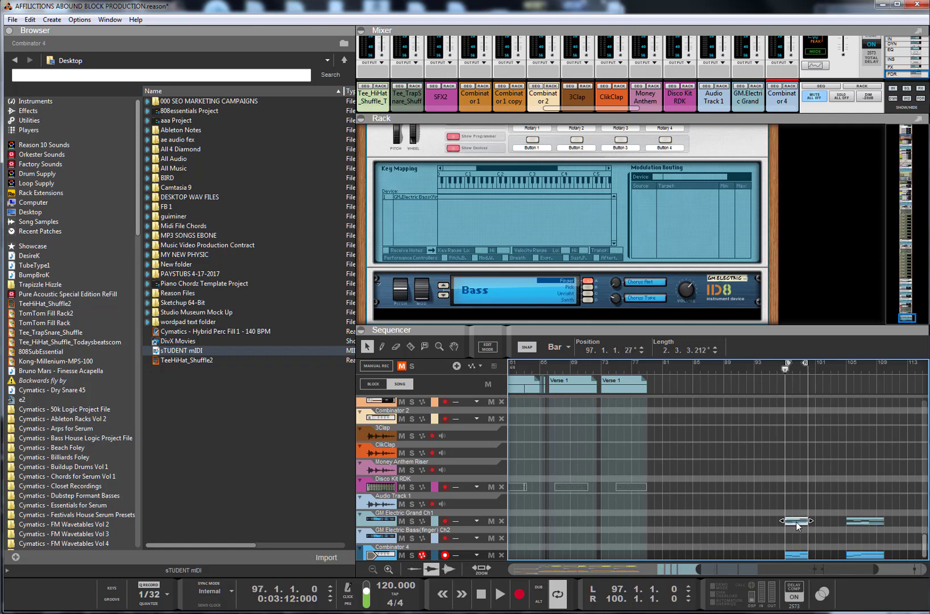
click(391, 520)
right_click(391, 520)
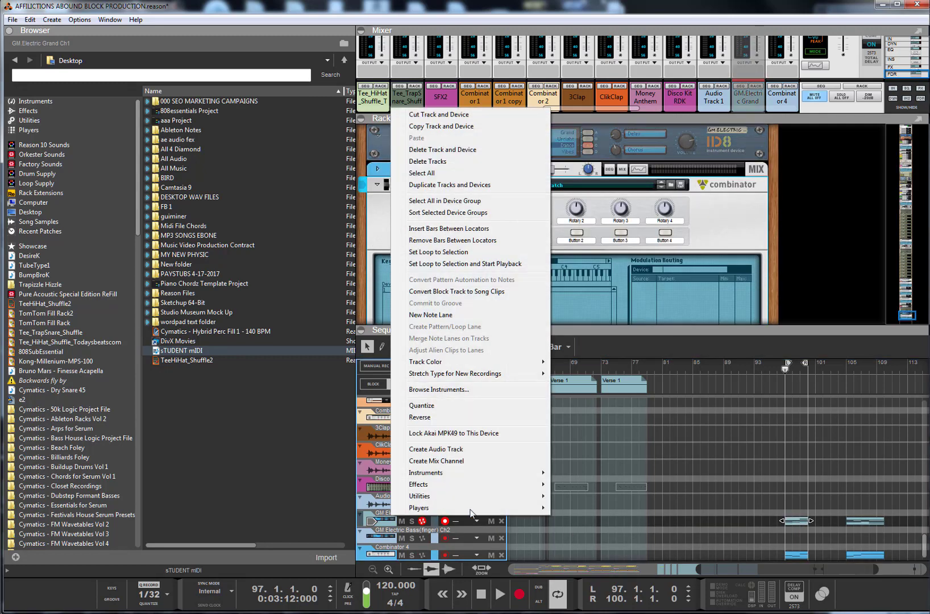
click(804, 525)
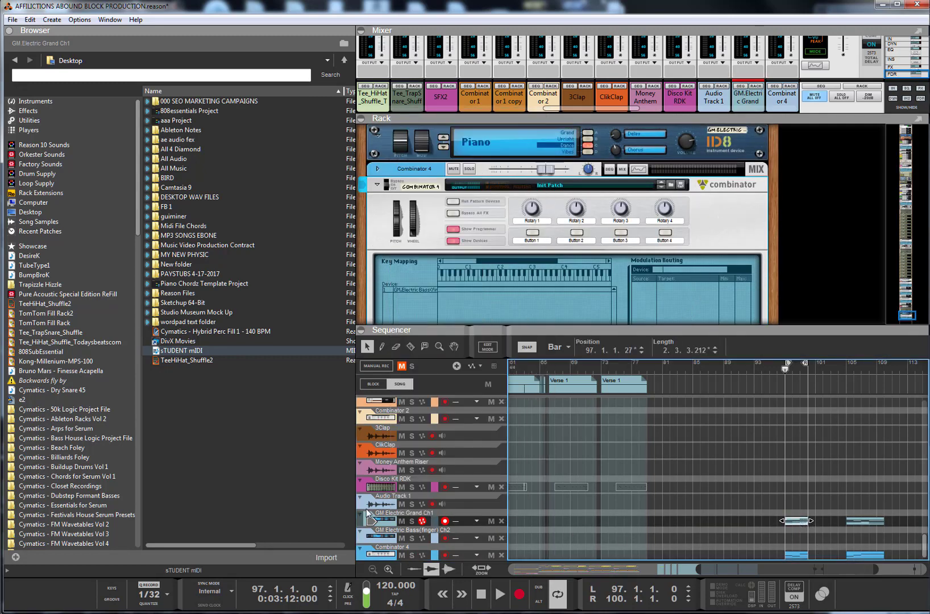
right_click(727, 150)
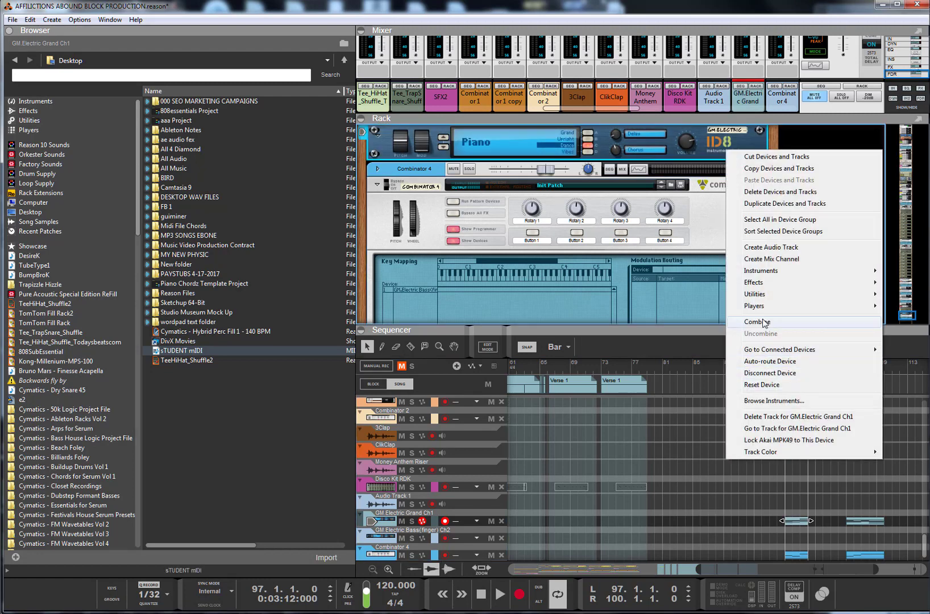
click(764, 322)
click(453, 176)
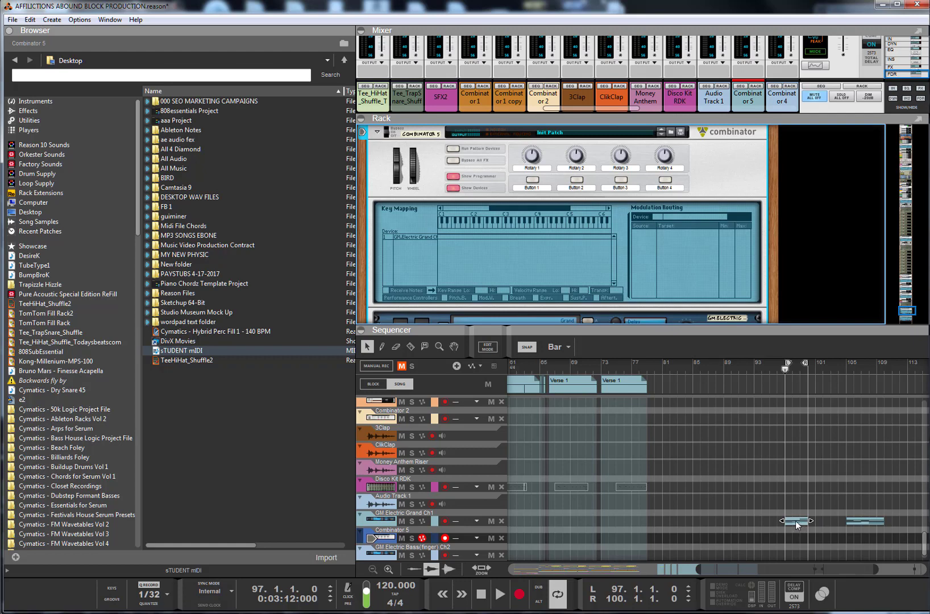
Step: Move the first grand piano clip onto the Combinator 5 track and play it from bar 97 with the loop end at bar 101
drag(797, 523, 797, 541)
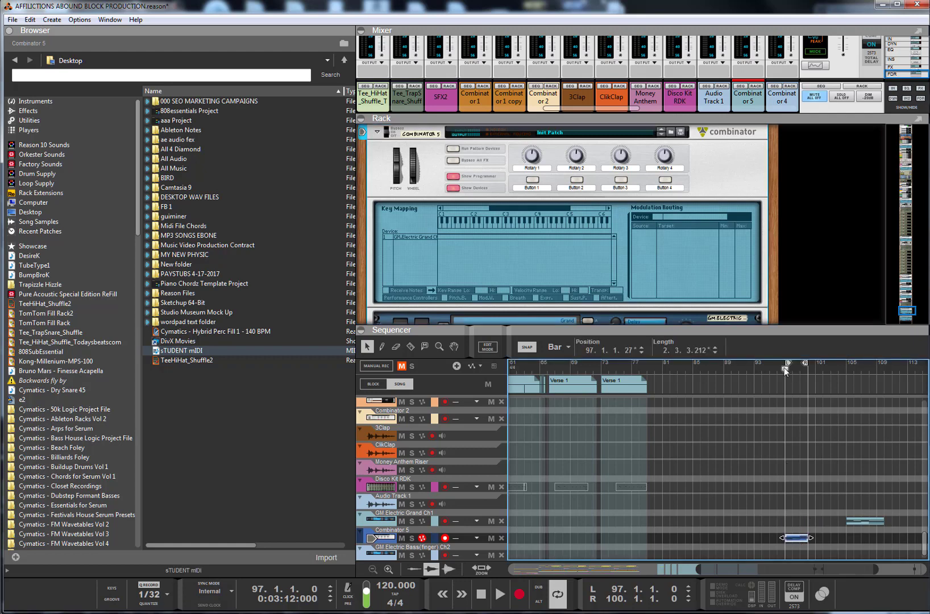
key(space)
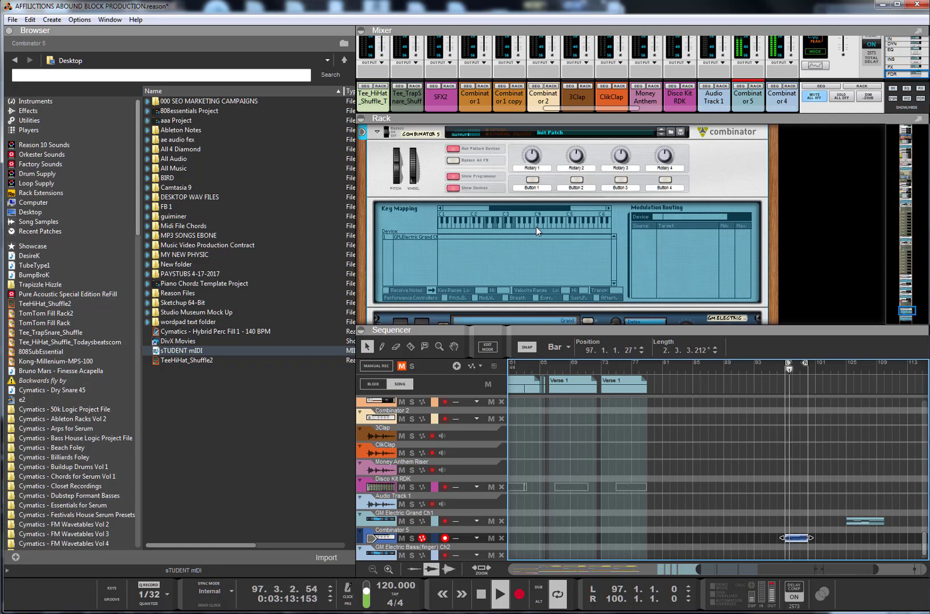
drag(806, 363, 813, 365)
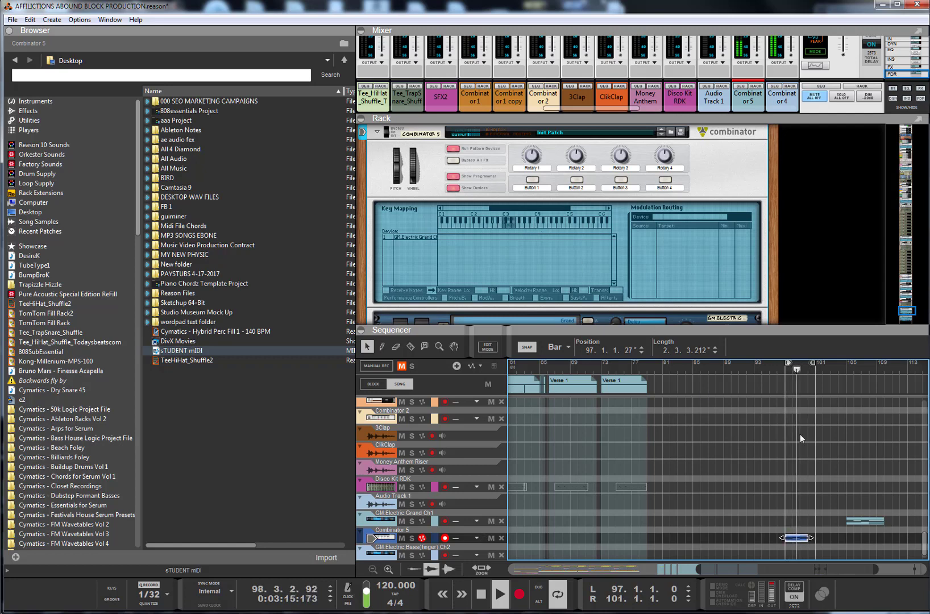
Step: Extend the end of the Combinator 5 clip to bar 101
drag(811, 537, 819, 538)
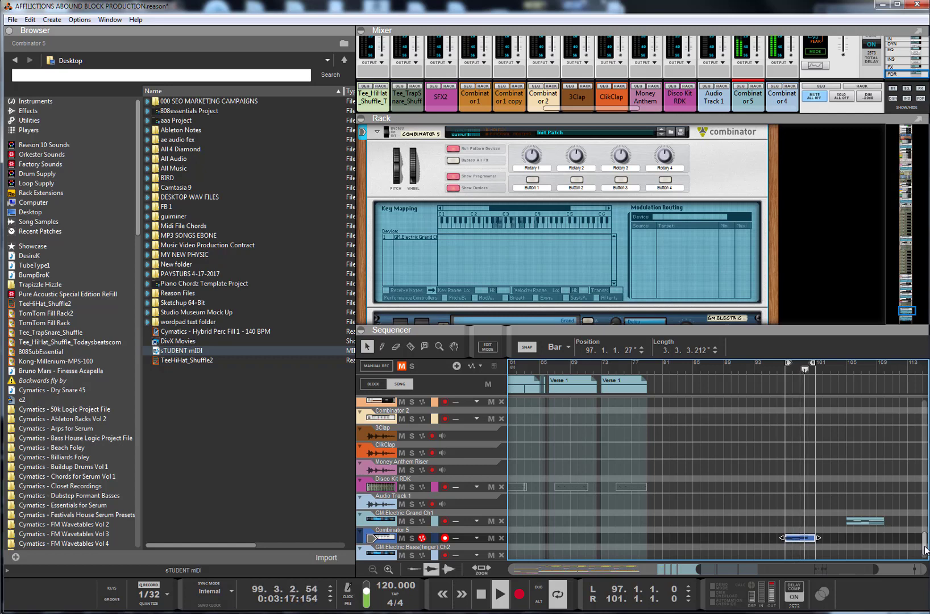
scroll(704, 185, down, 1)
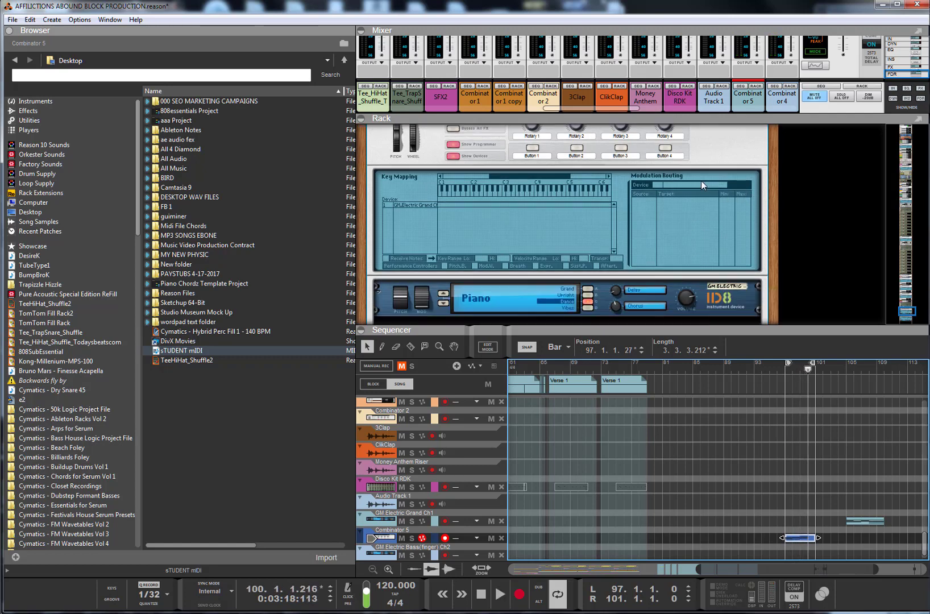
Step: Look through the Combinator 5 channel strip in the mixer, from the input section down to the fader
scroll(710, 183, up, 1)
drag(780, 114, 781, 187)
scroll(781, 182, up, 10)
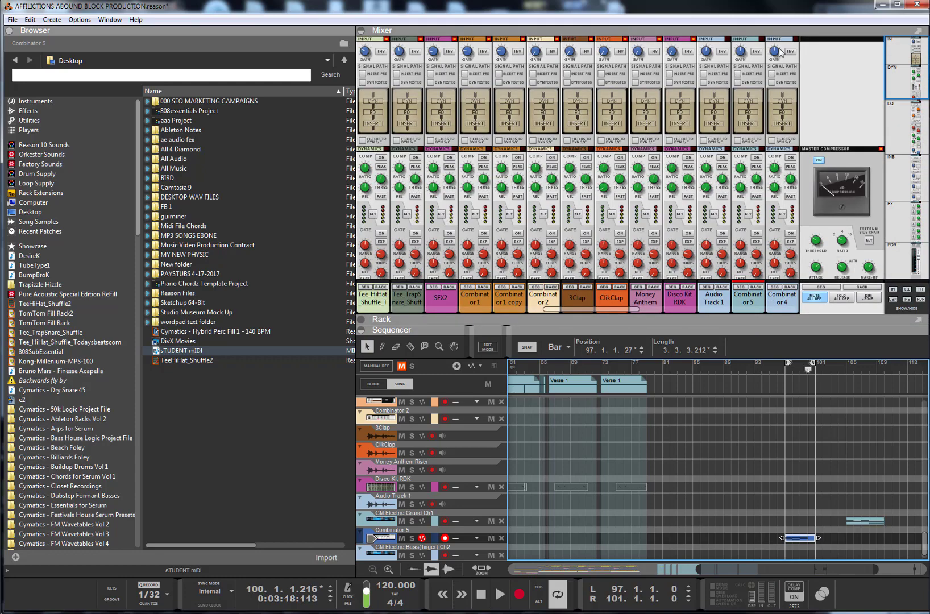
click(742, 59)
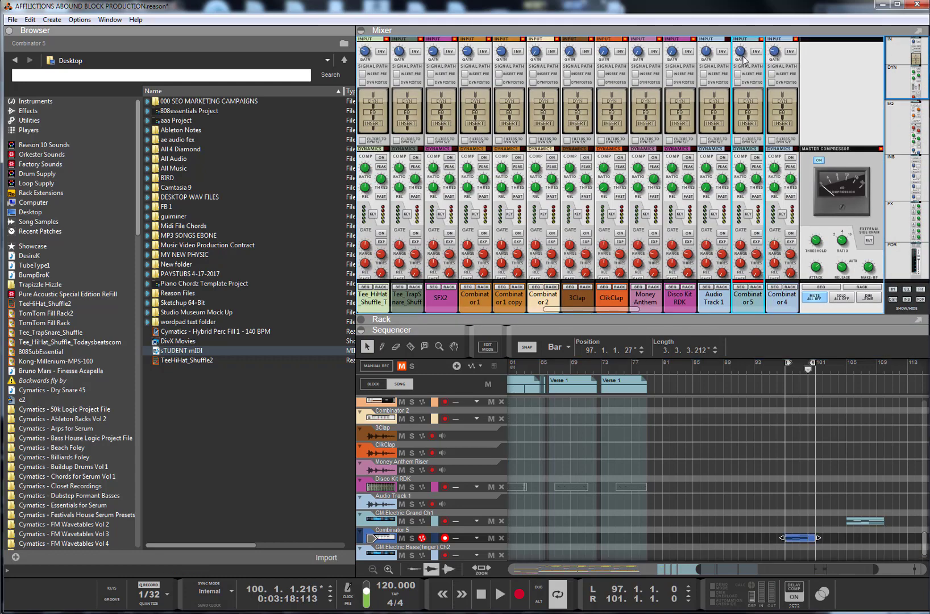
scroll(767, 187, down, 8)
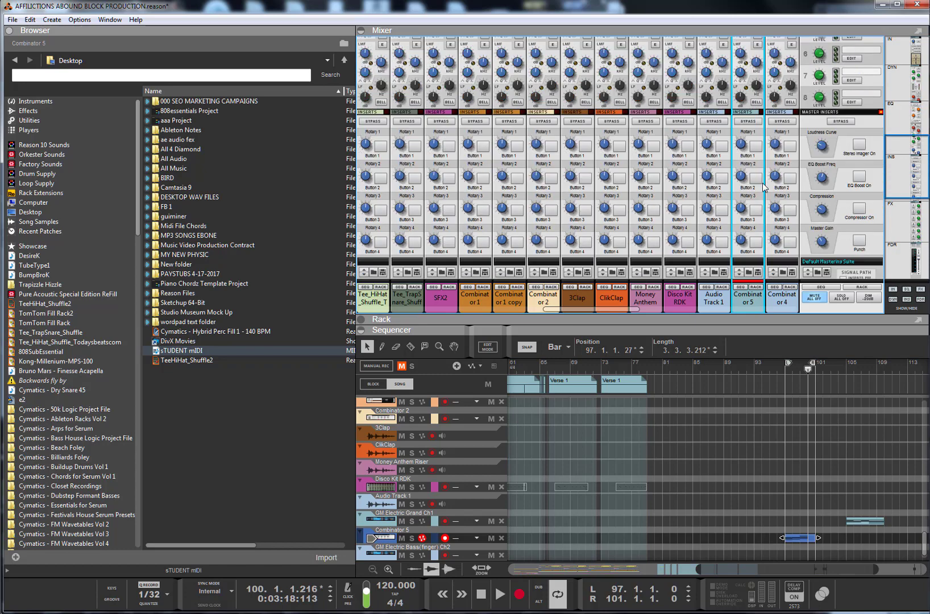
scroll(765, 199, down, 5)
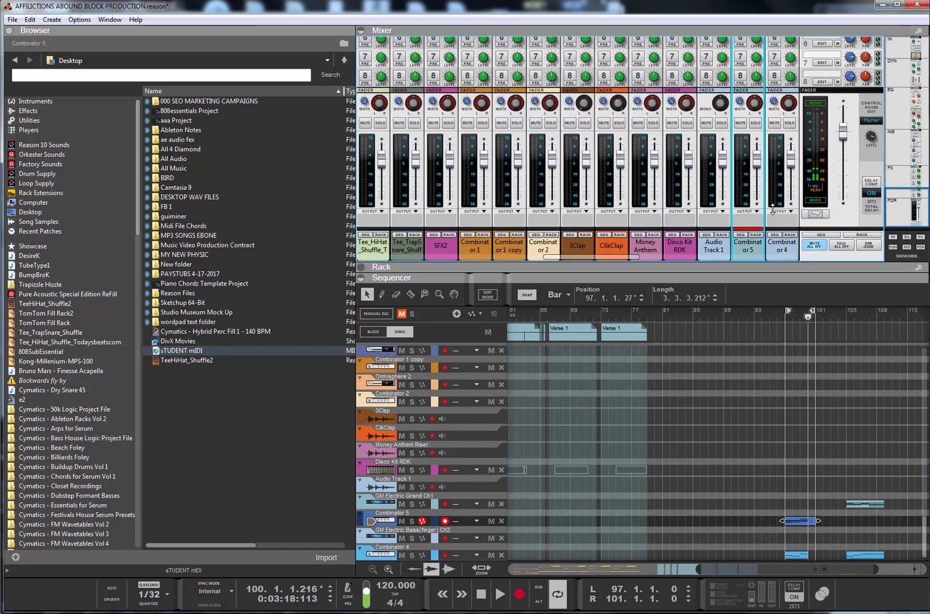
Step: Enlarge the sequencer area and delete the first Combinator 4 bass clip, which starts at bar 97
drag(776, 325, 776, 199)
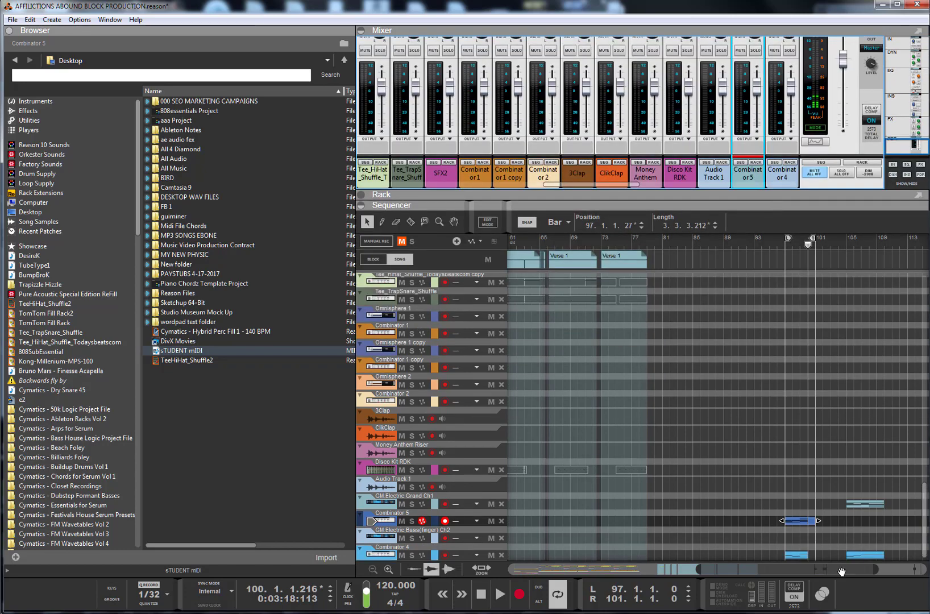
click(804, 557)
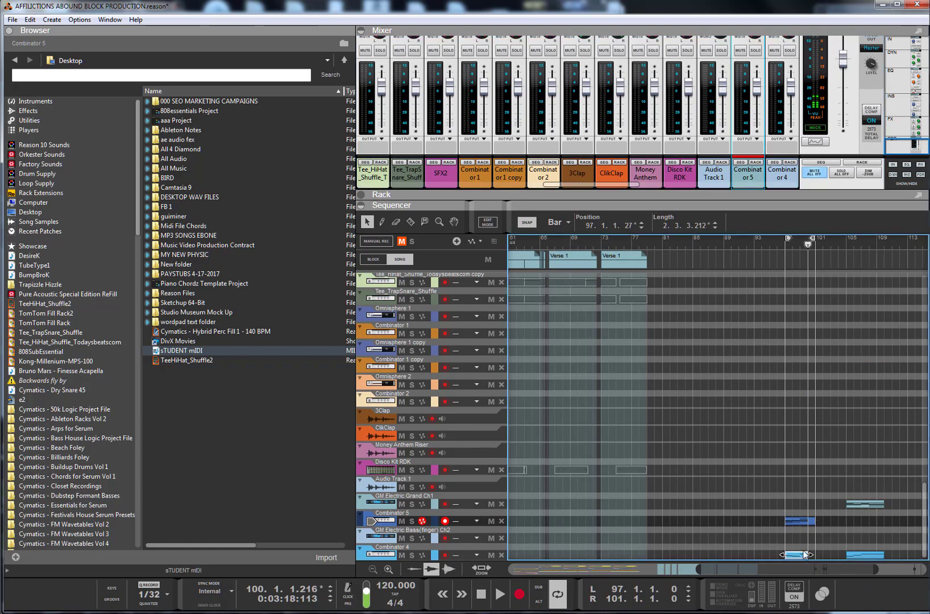
key(Delete)
Step: Make Combinator 4 the active track and show its bass device in the rack above a reopened sequencer
click(418, 556)
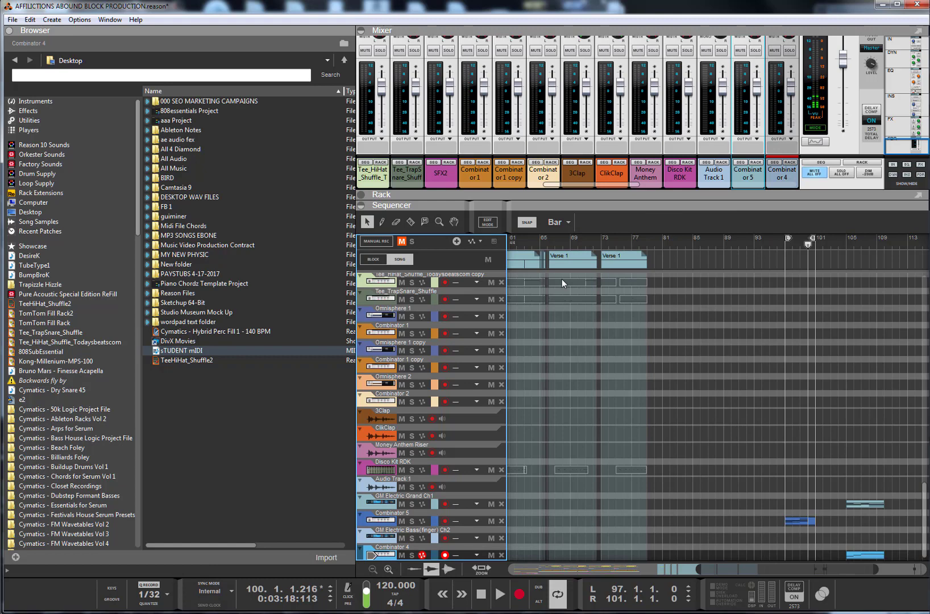
click(790, 163)
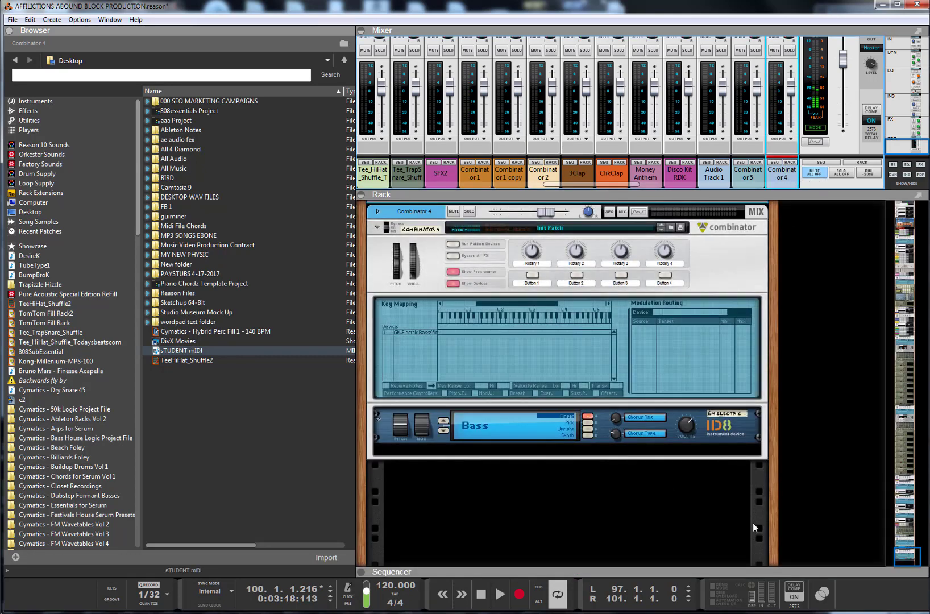
drag(750, 575, 738, 471)
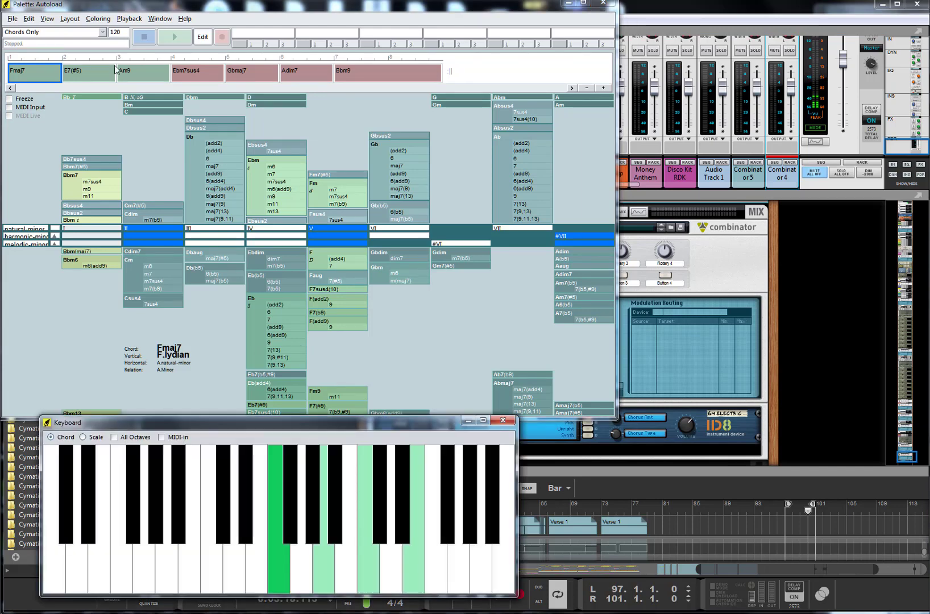
Step: Play the Fmaj7 chord in Palette through Combinator 4 and return to Reason
click(31, 79)
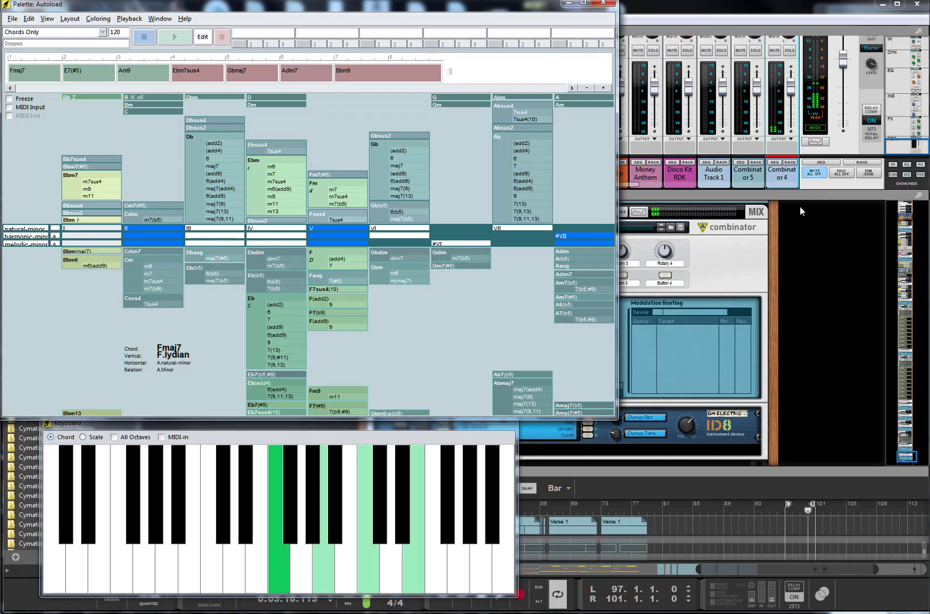
click(830, 212)
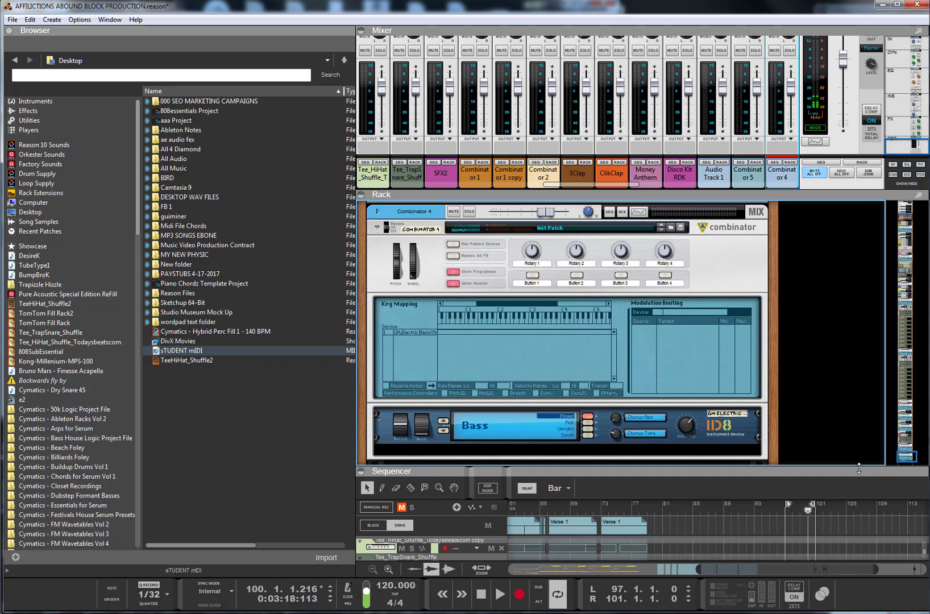
Step: Copy the opening clips of Solid Kick, TightGripe, TubieSnr, SuicideSnr and ChickenNuggzSnr and paste them from bar 93
drag(859, 467, 859, 259)
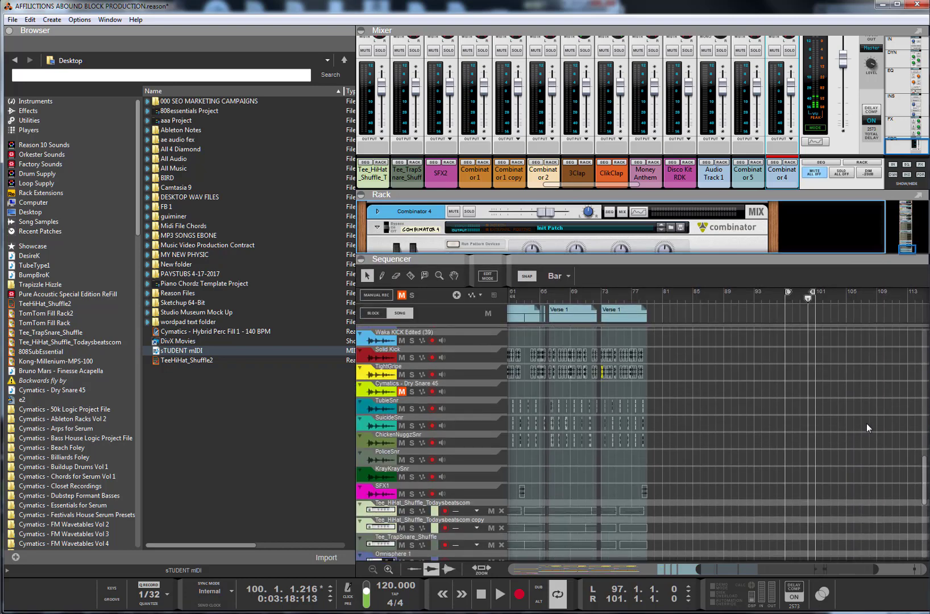
scroll(865, 419, up, 4)
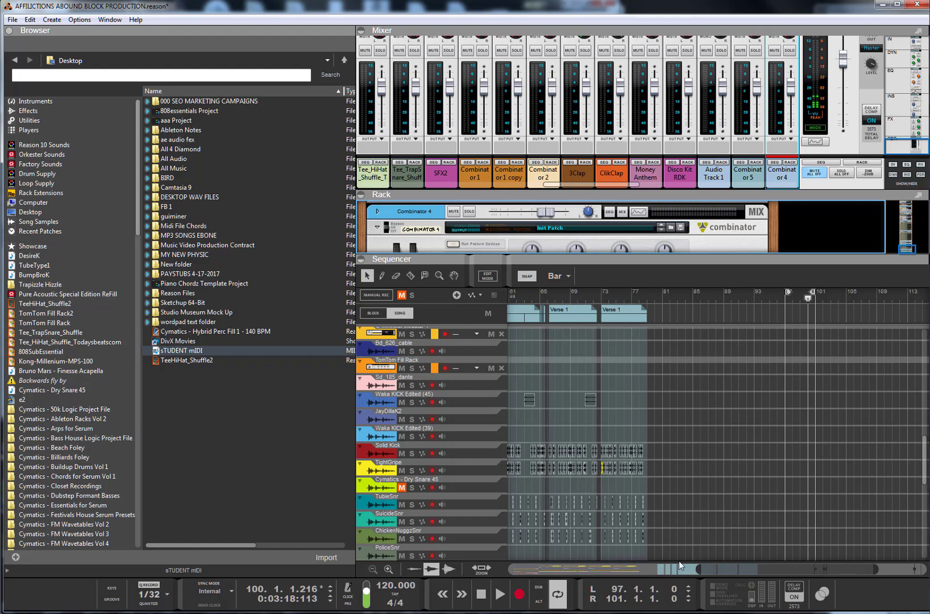
drag(697, 571, 554, 570)
drag(624, 443, 536, 541)
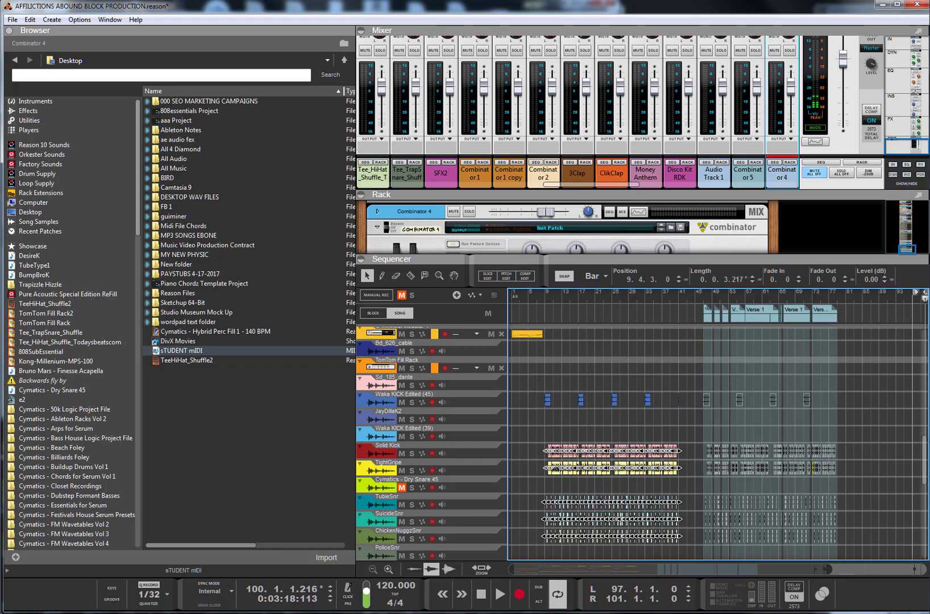
key(ctrl+c)
click(897, 298)
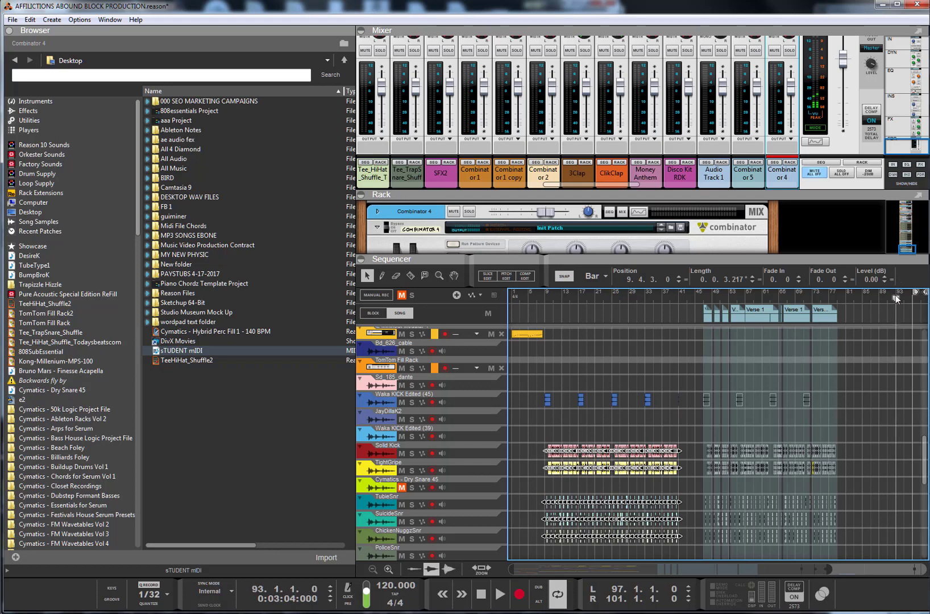
key(ctrl+v)
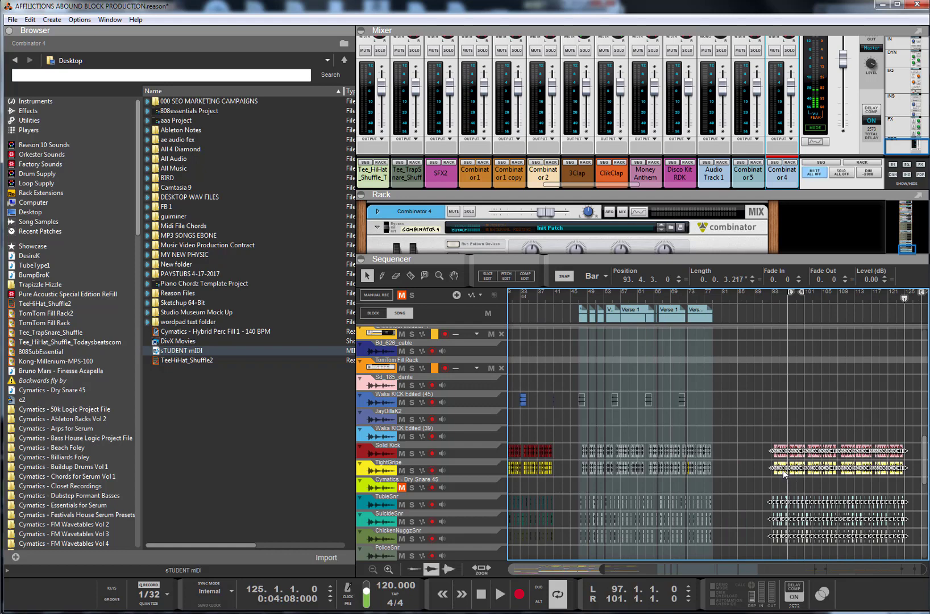
Step: Move the pasted drum clips four bars later and play them with the chords from bar 97
drag(784, 476, 803, 476)
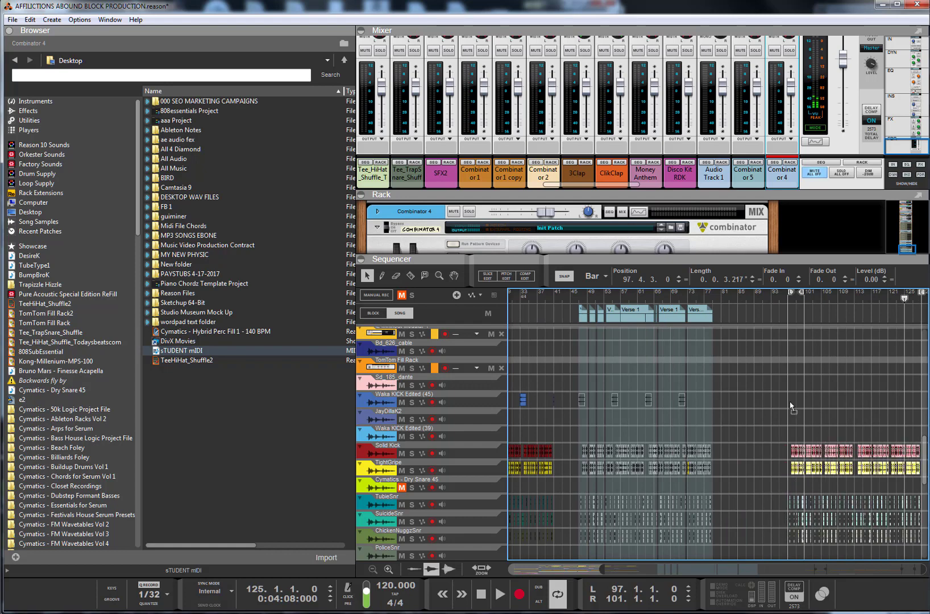
click(789, 300)
key(space)
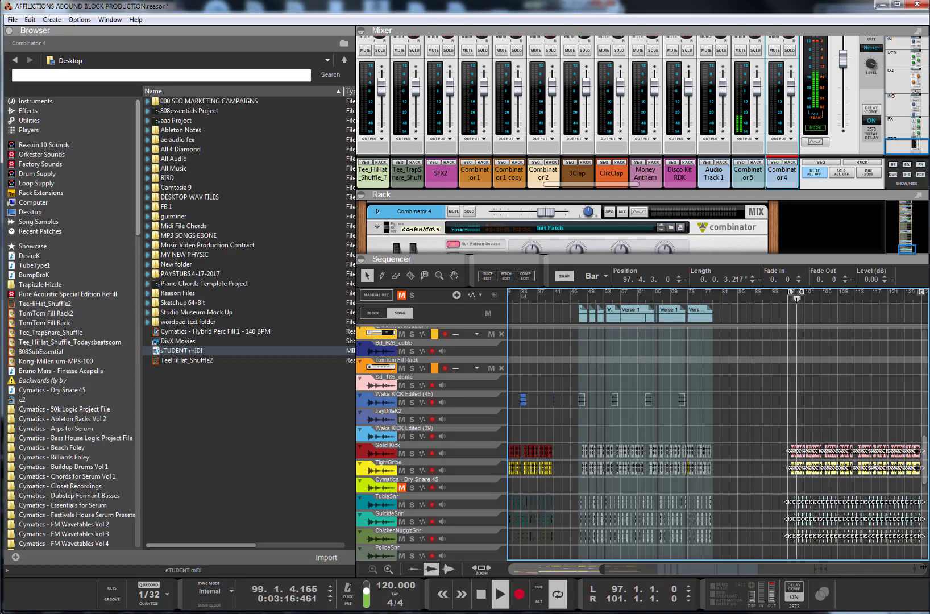
Step: Delete the pasted drum clips between about bars 101 and 112, just past the loop end, and stop playback
drag(918, 572, 664, 570)
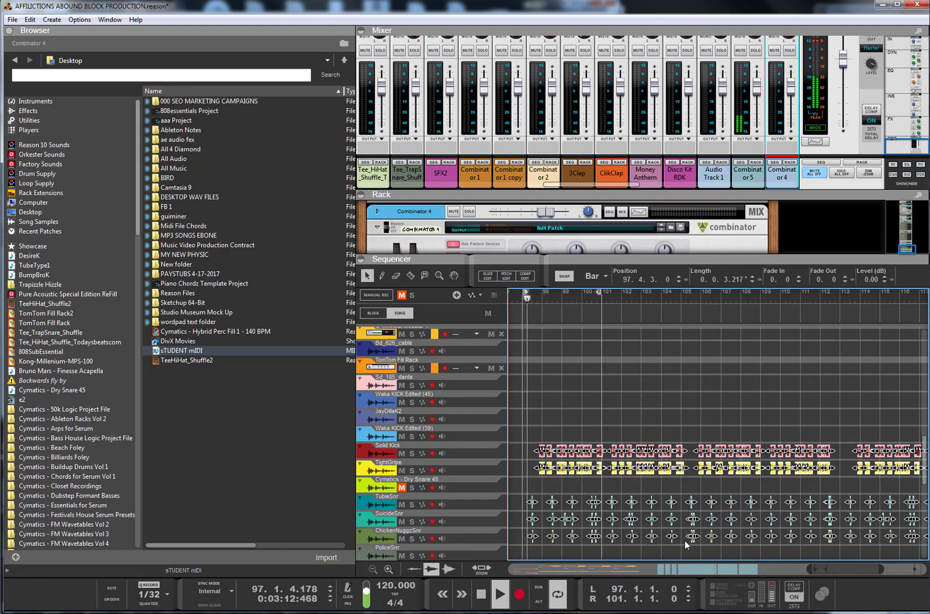
drag(809, 572, 764, 573)
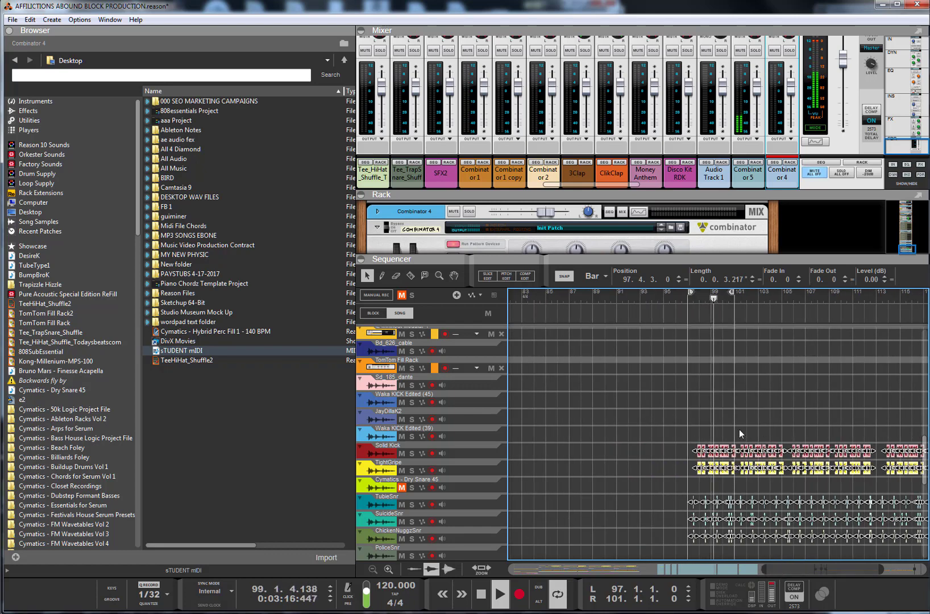
drag(739, 429, 863, 539)
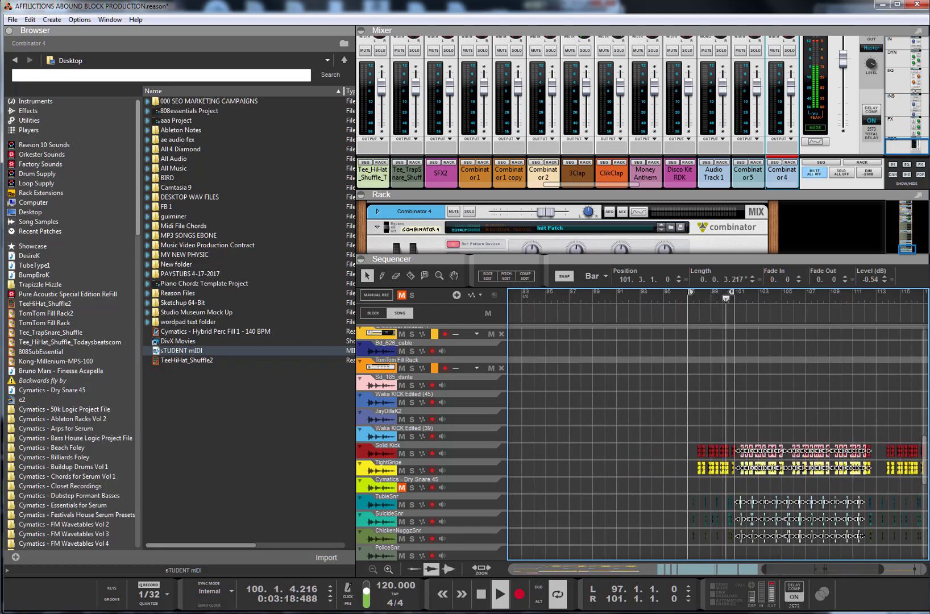
key(Delete)
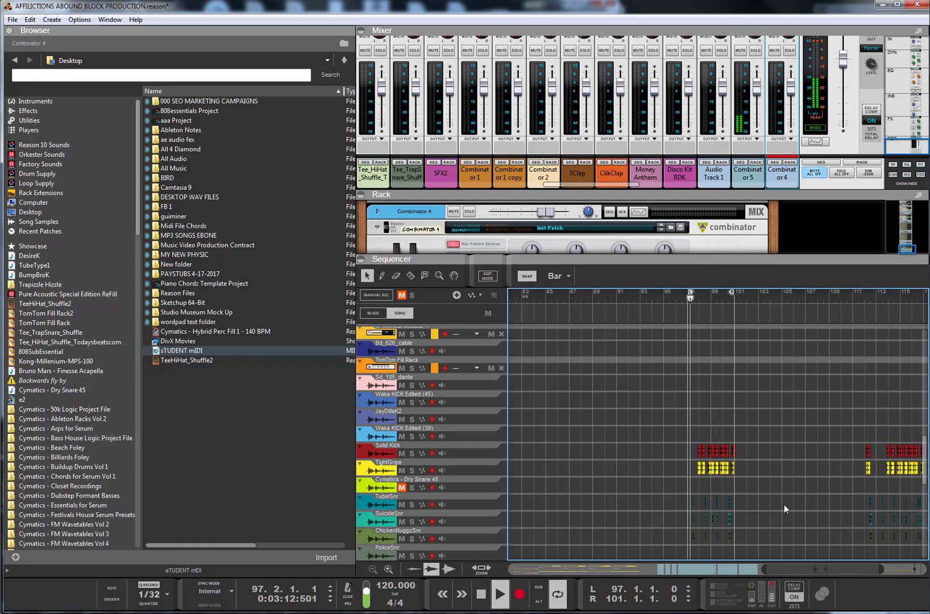
key(space)
Step: Show the Combinator 4 programmer in the rack and shift its key mapping keyboard to the lower octaves
drag(926, 451, 926, 528)
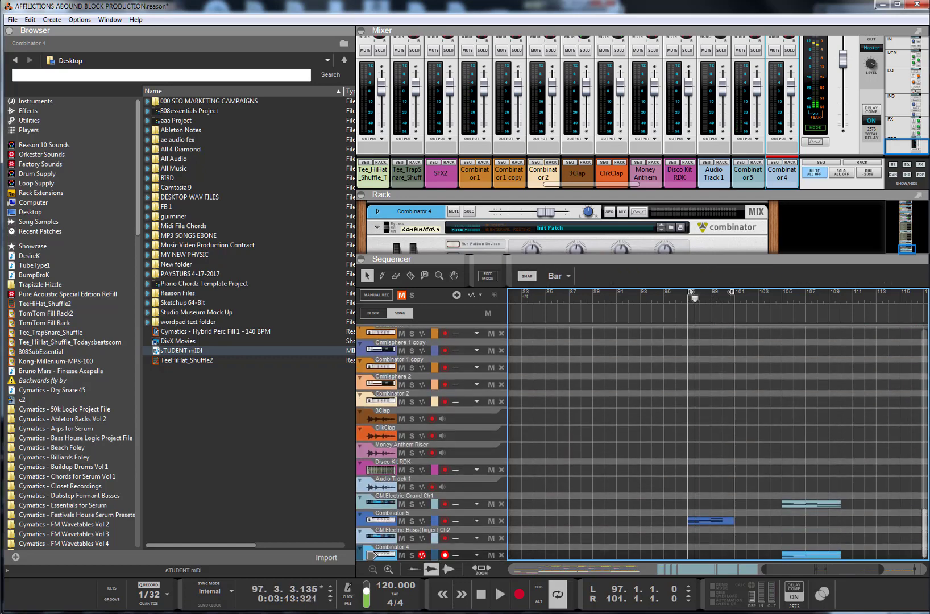
click(388, 553)
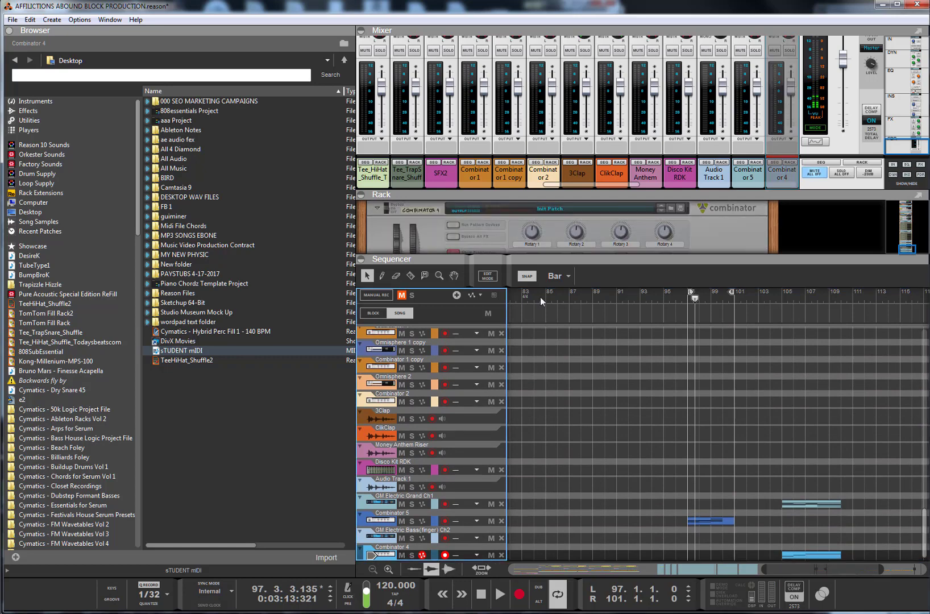
drag(556, 256, 568, 340)
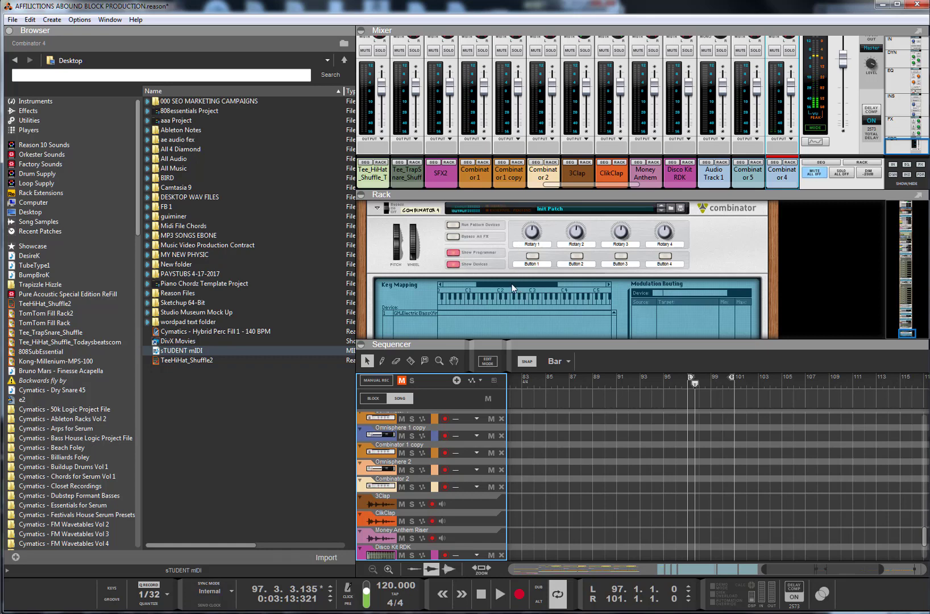
drag(511, 283, 482, 283)
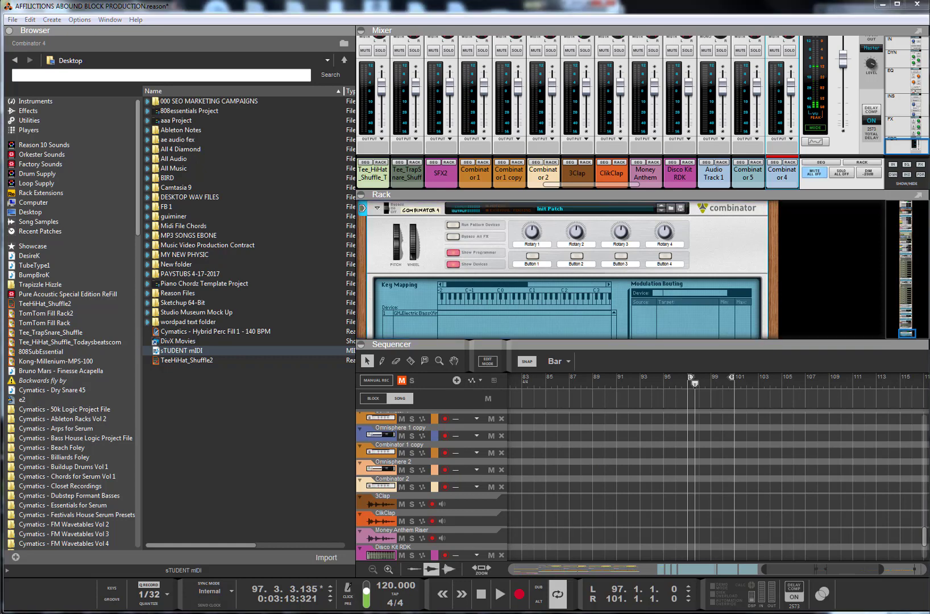
Step: Switch to Palette and play the Fmaj7, E7(#5) and Am9 chords to view their notes on its keyboard
key(alt+Tab)
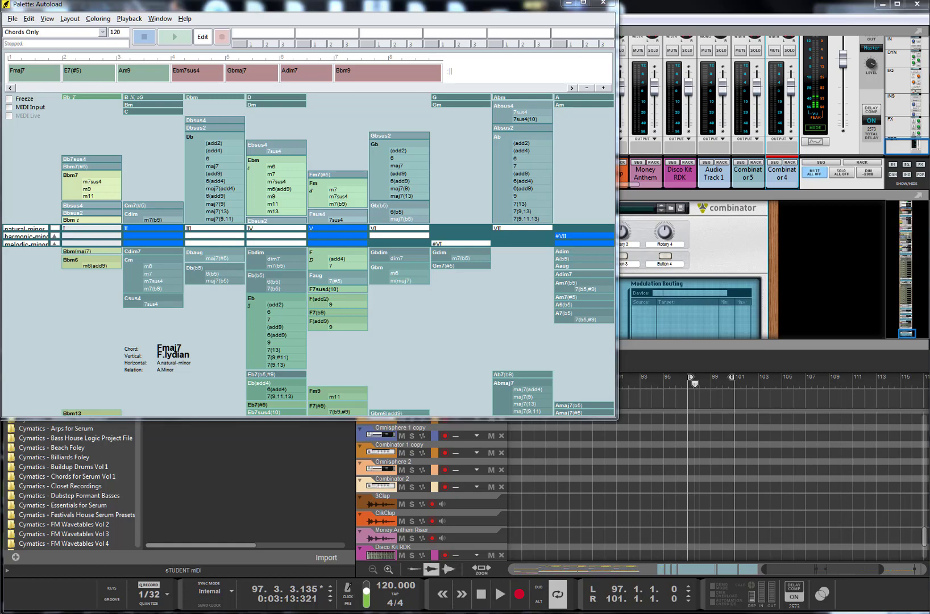
key(alt+Tab)
click(36, 71)
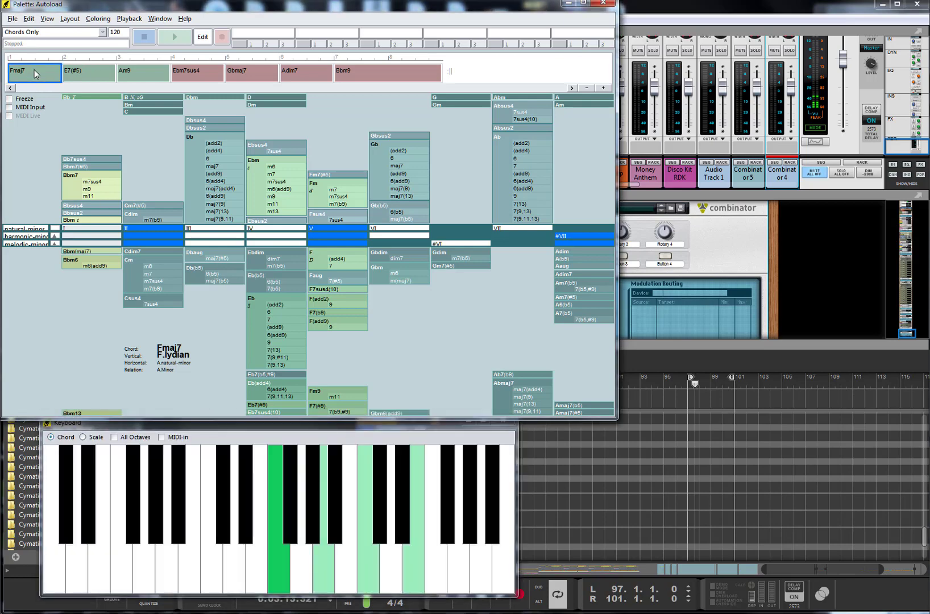
click(81, 75)
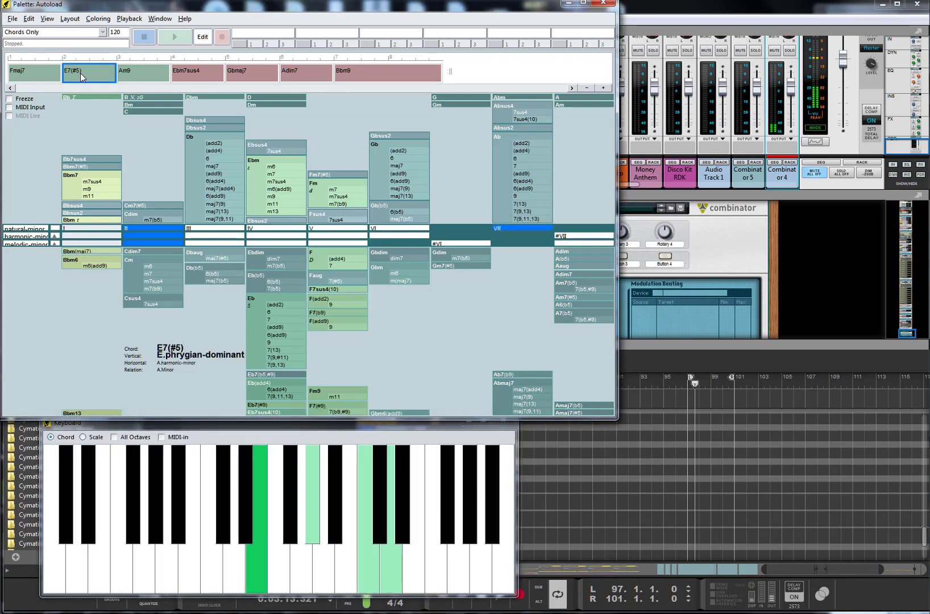
click(135, 72)
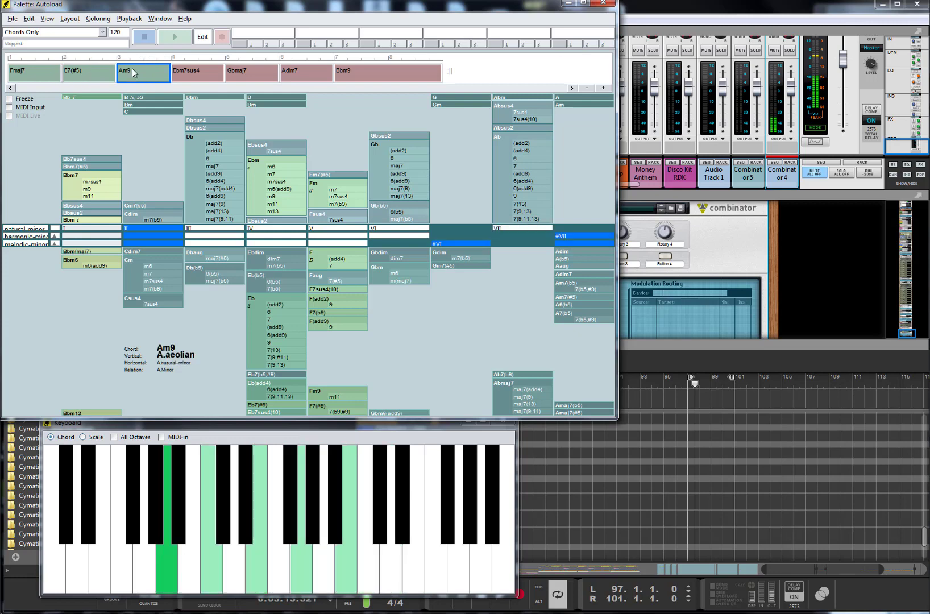
Step: Return to Reason, set the song position to bar 97 and bring the Combinator 4 and 5 tracks into view
click(729, 10)
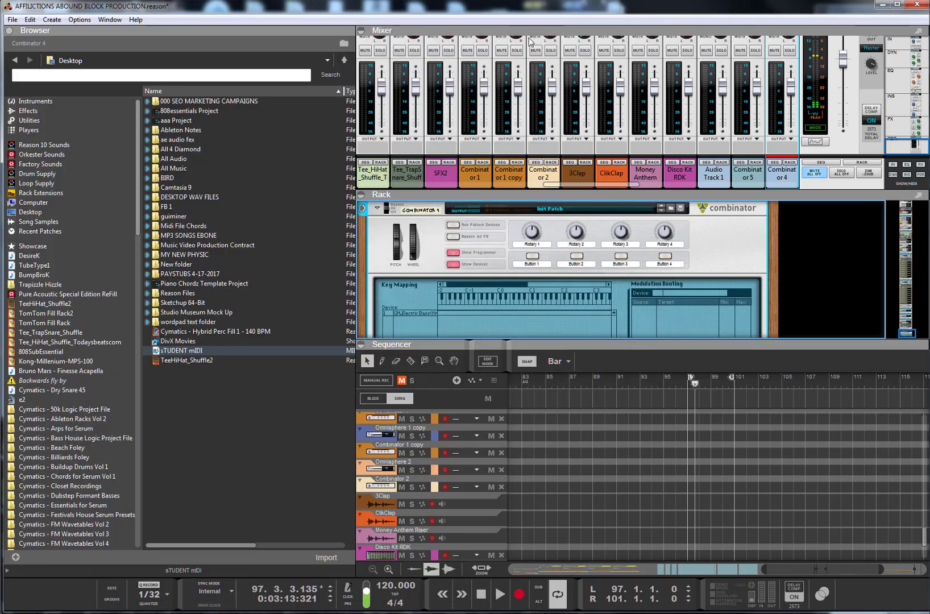
drag(693, 385, 691, 389)
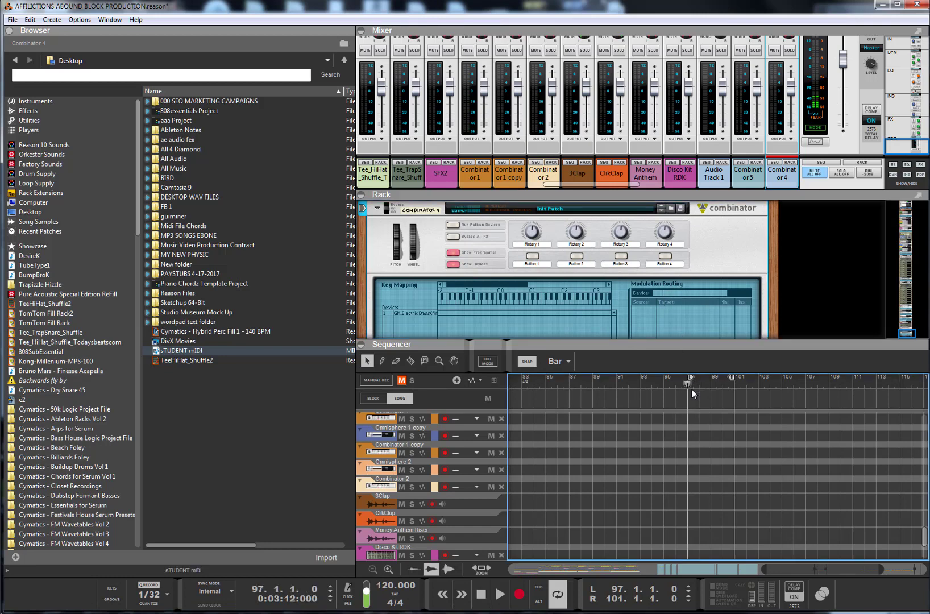
scroll(759, 471, down, 5)
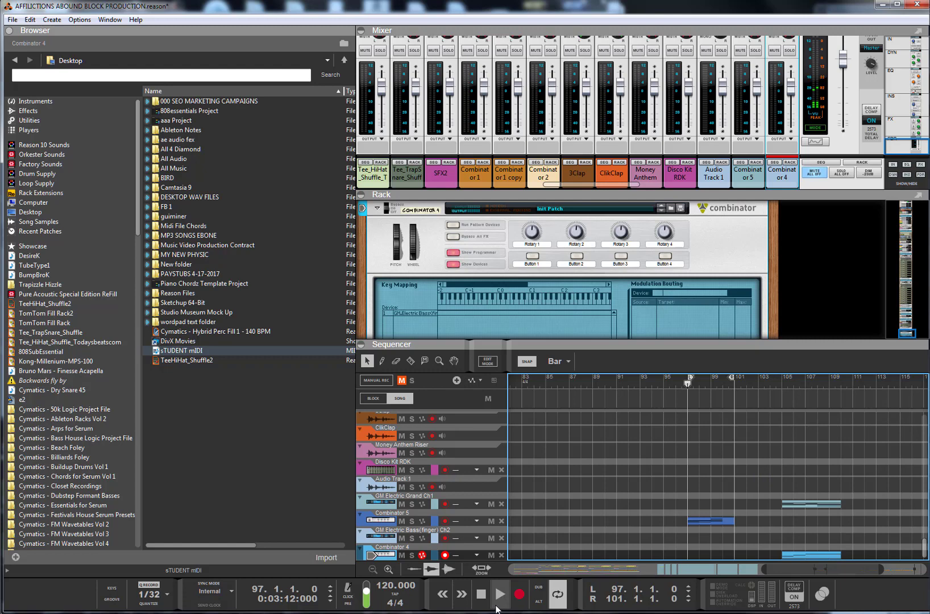
Step: Try to record a short take on the Combinator 4 track from bar 97, and return the song position to bar 97
click(384, 556)
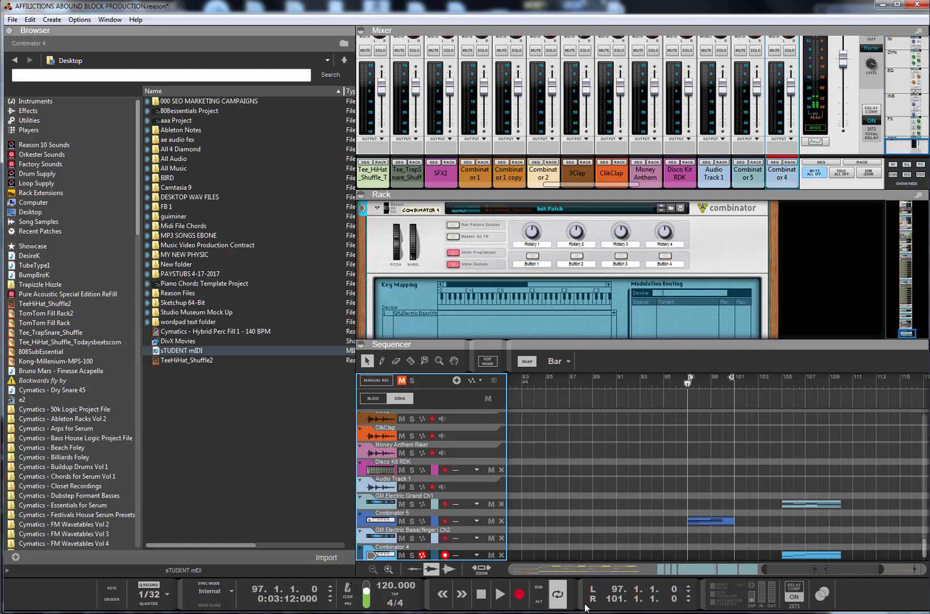
click(519, 593)
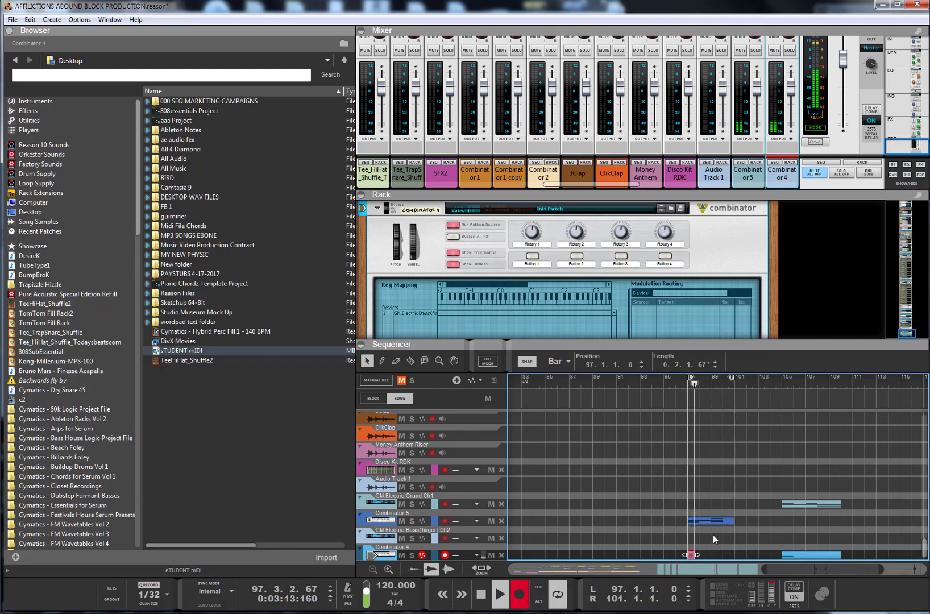
key(space)
drag(698, 385, 688, 387)
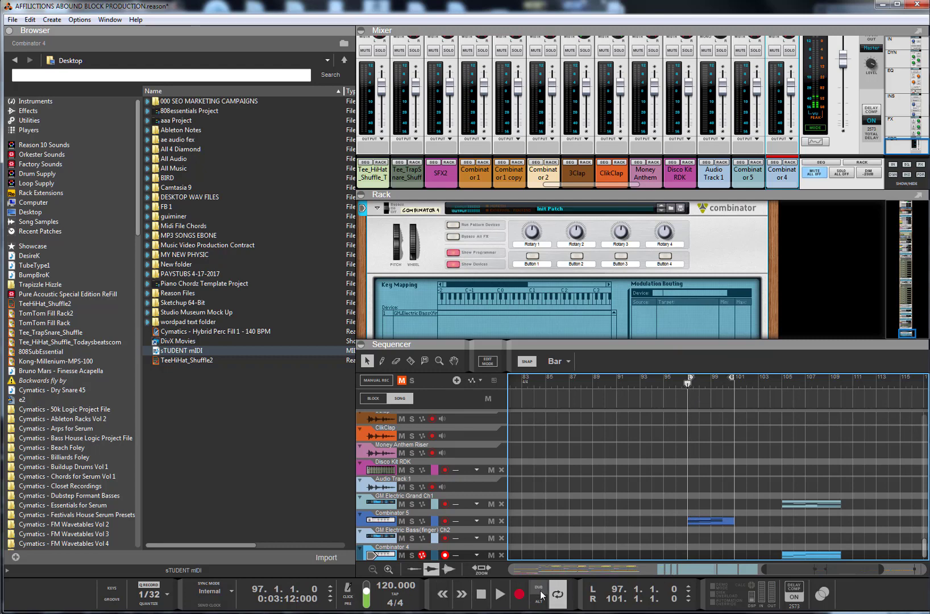
Step: Cut the Combinator 4 clip between about bars 105 and 110
key(ctrl+x)
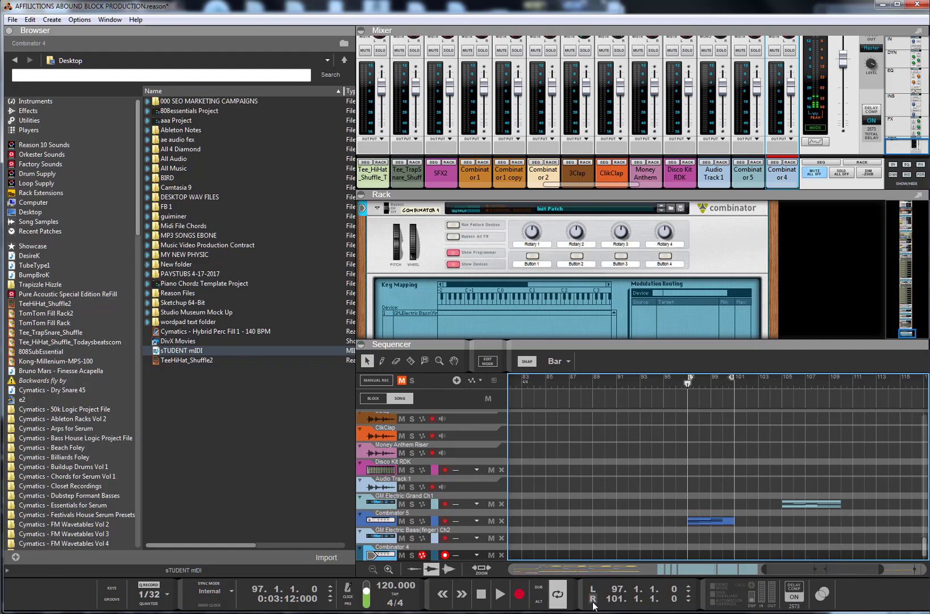
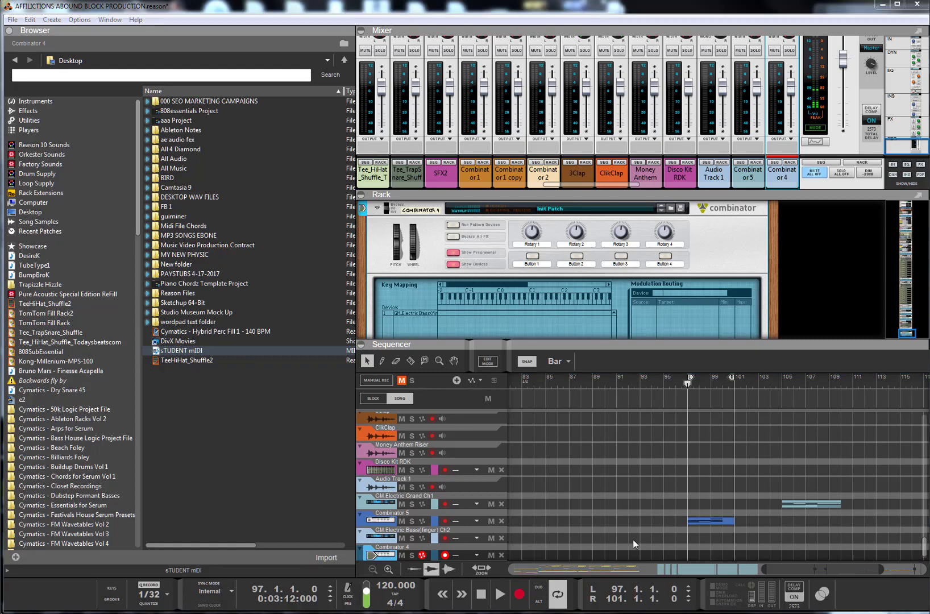
Step: Switch to Palette, show the Fmaj7 chord and play its A and C notes on the keyboard
key(alt+Tab)
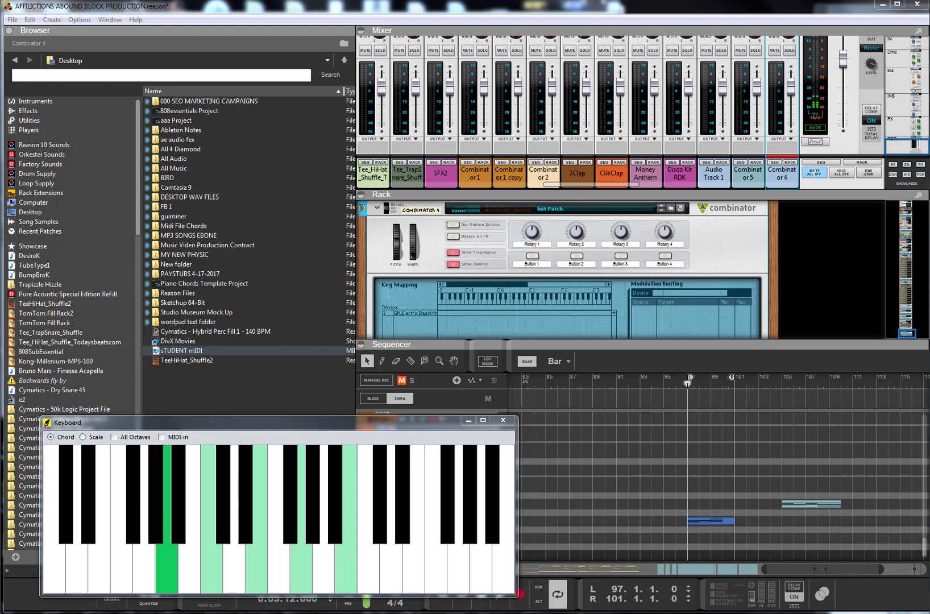
key(alt+Tab)
click(37, 73)
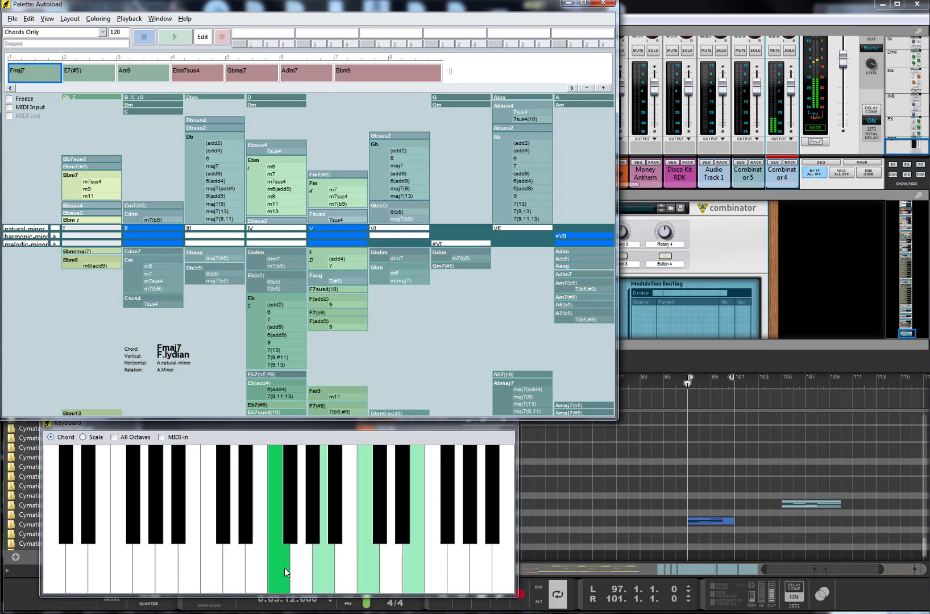
click(324, 568)
click(324, 568)
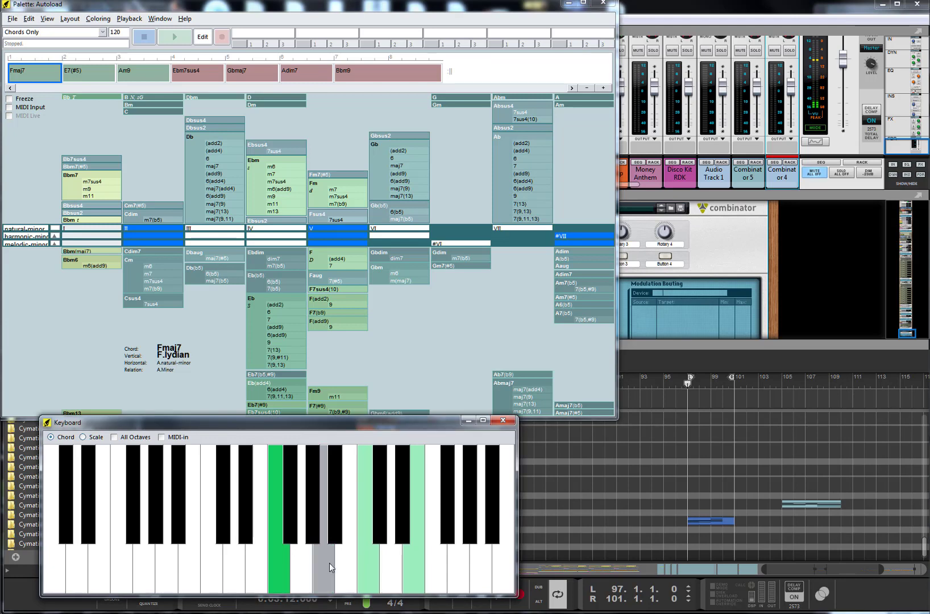
click(370, 570)
click(370, 571)
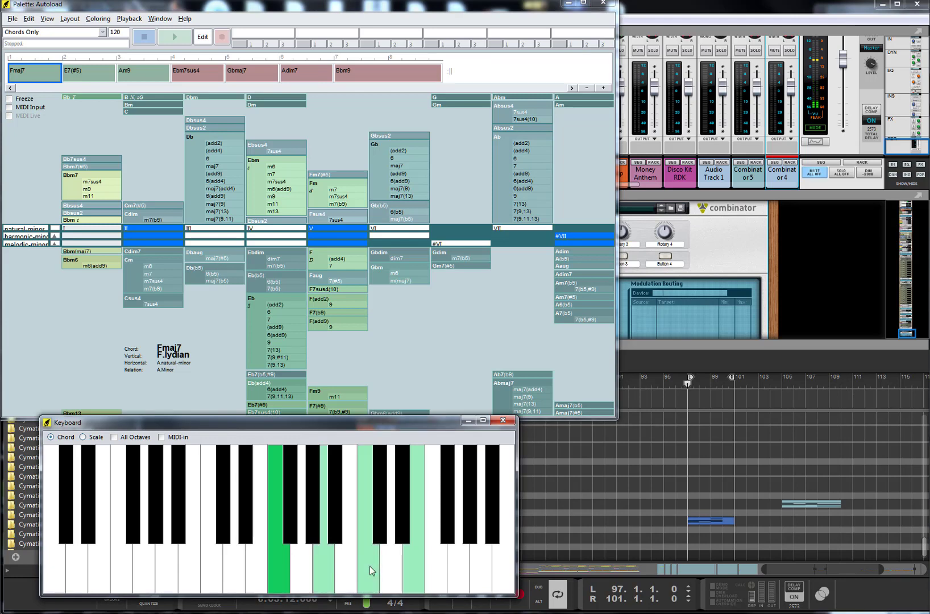
Step: Play the root F of Fmaj7 together with its E and C notes as possible bass notes
click(275, 575)
click(276, 569)
click(411, 577)
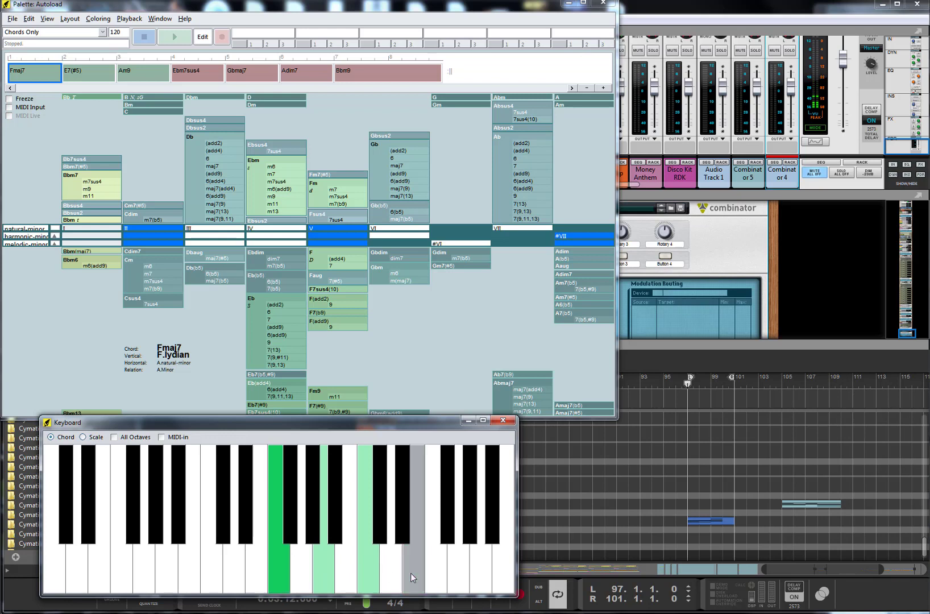
click(370, 577)
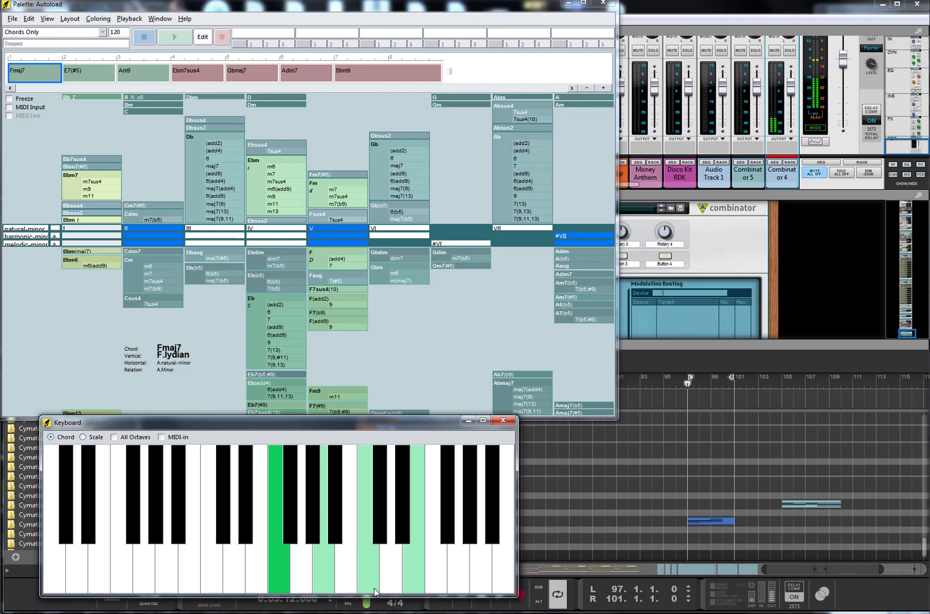
click(368, 565)
click(278, 551)
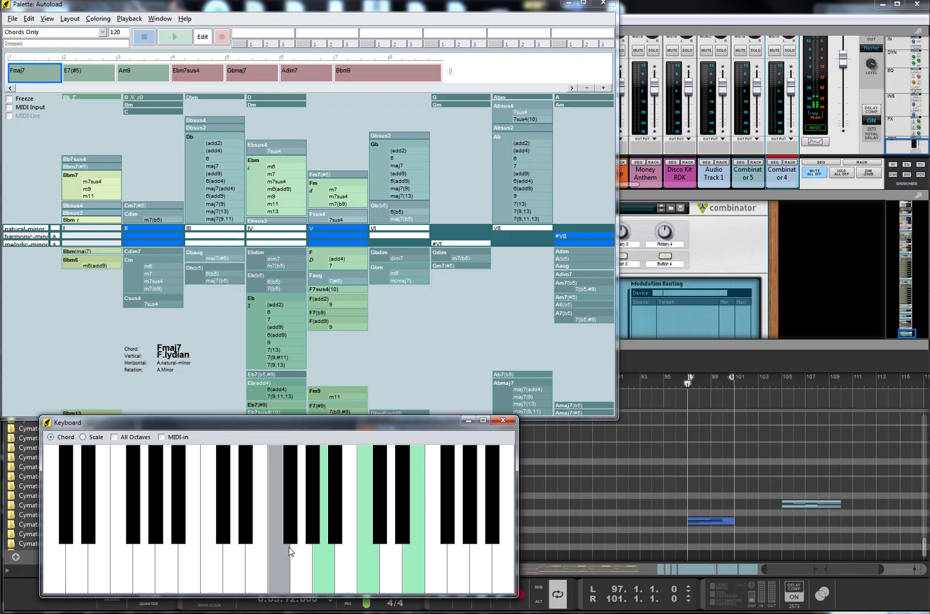
Step: Play an Fmaj7 bass pattern on the keyboard using the low F, the C and the F an octave higher
click(439, 562)
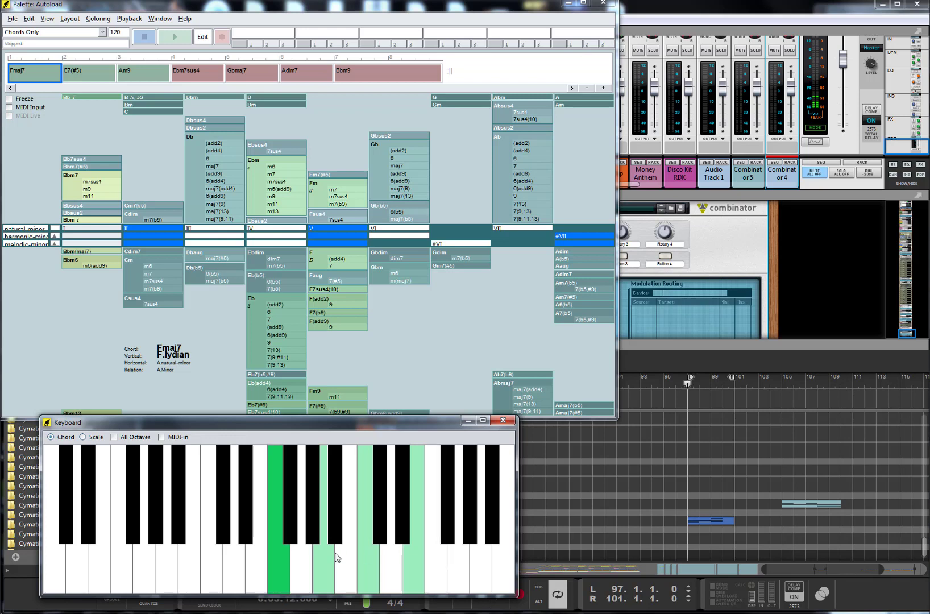
click(282, 567)
click(435, 570)
click(371, 564)
click(368, 561)
click(280, 574)
click(366, 572)
click(444, 576)
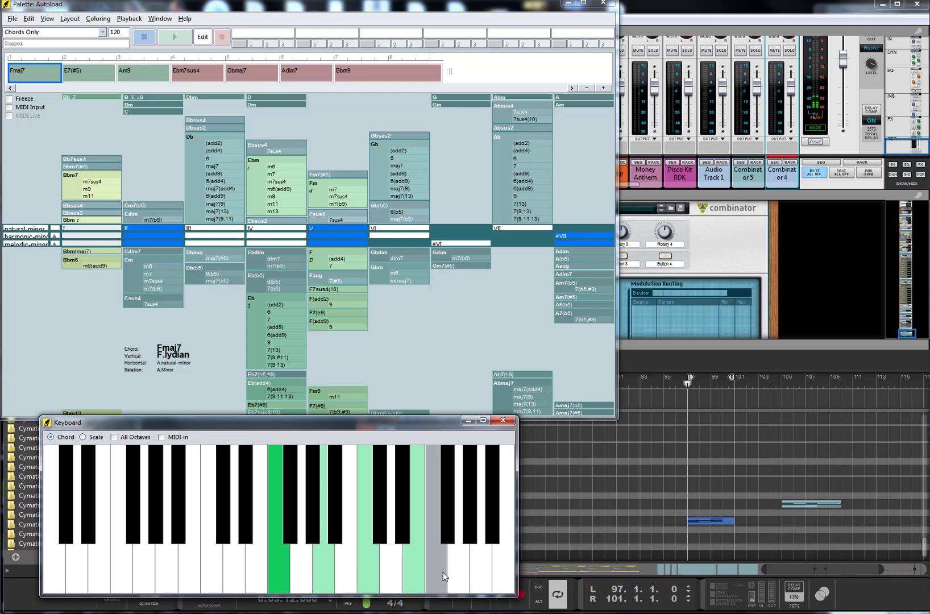
click(275, 577)
click(362, 571)
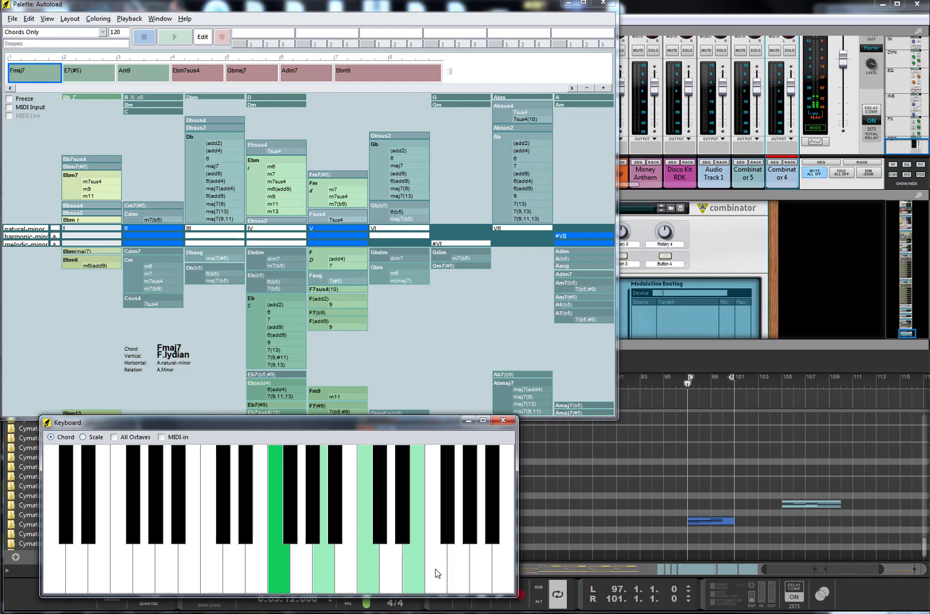
Step: Show the E7(#5) chord and play its low E, the B and the E an octave higher as bass notes
click(89, 73)
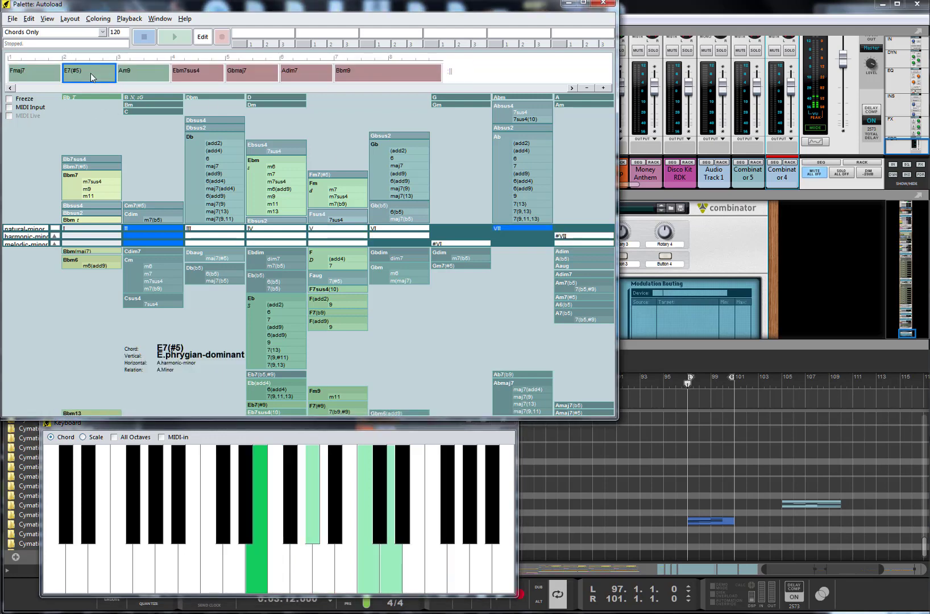
click(259, 568)
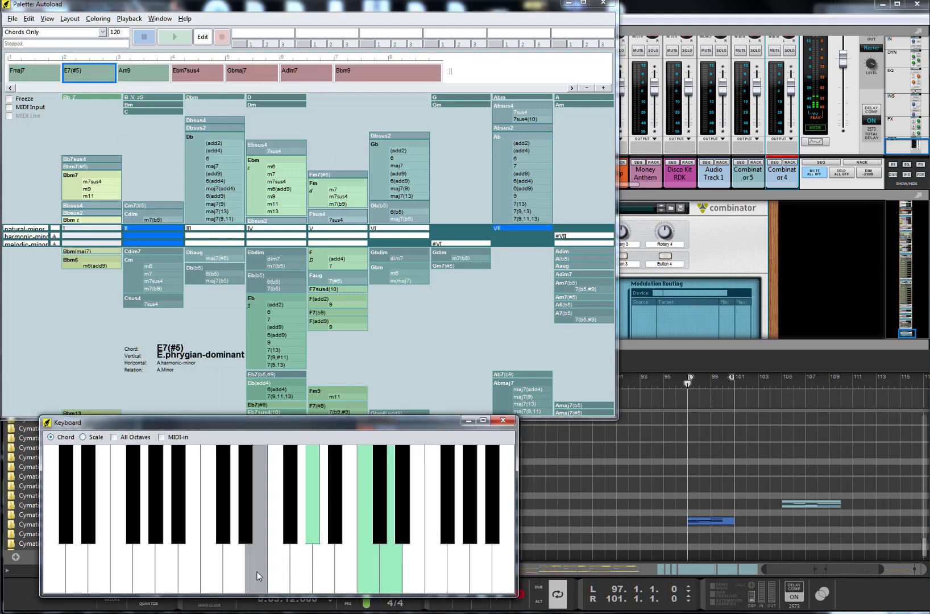
click(349, 567)
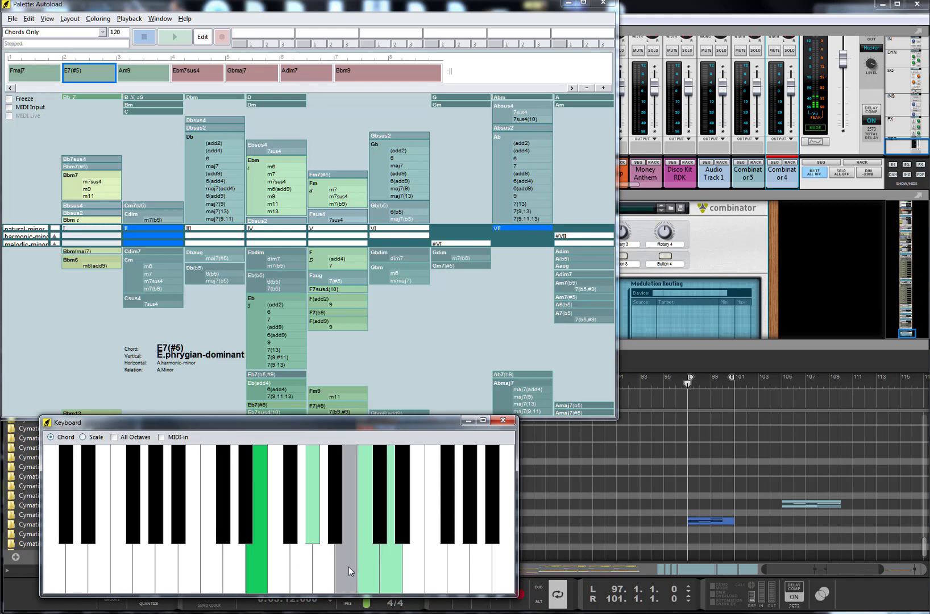
click(415, 570)
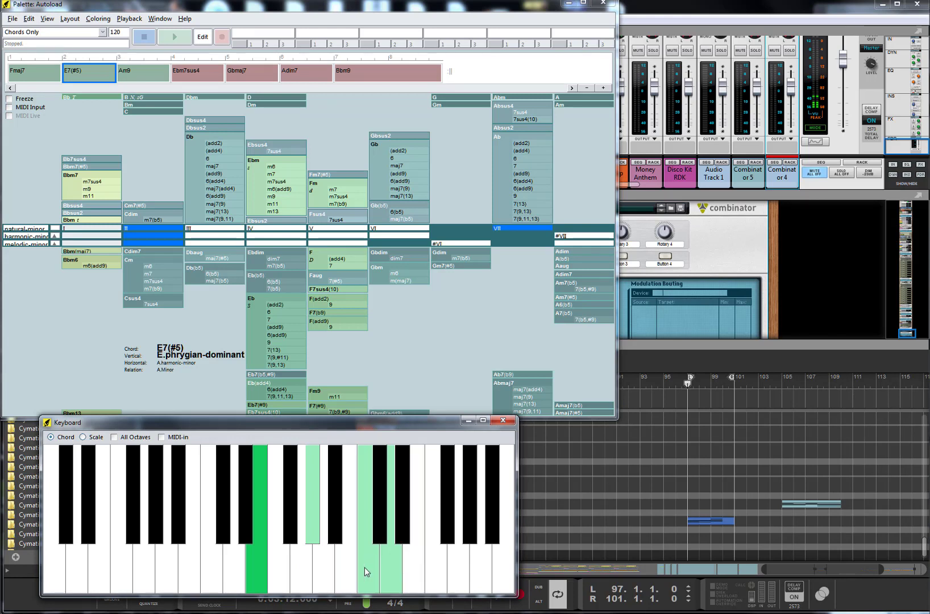
click(257, 573)
click(350, 580)
click(416, 576)
click(257, 576)
click(415, 571)
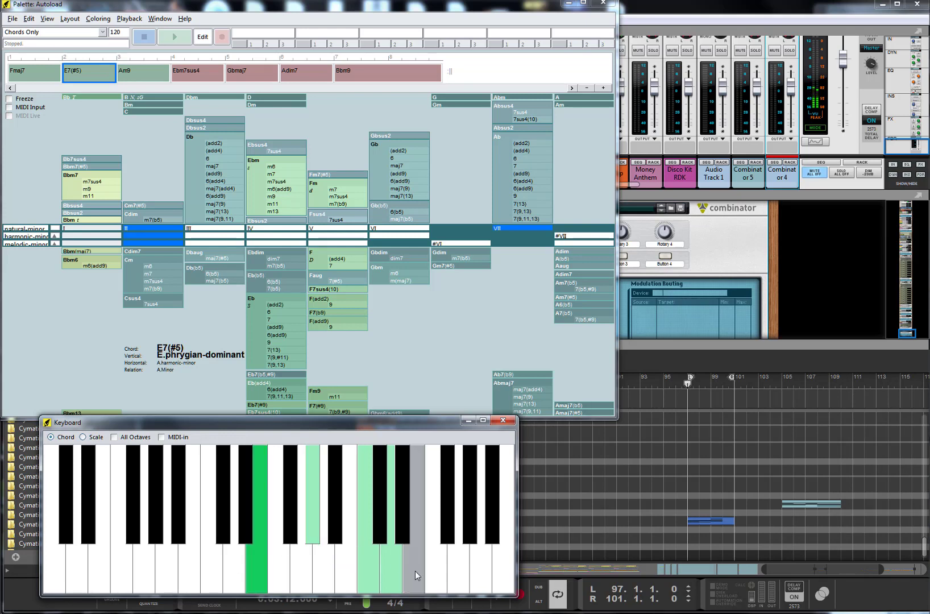
Step: Try C, D and B between the low and high E as alternative bass notes for E7(#5)
click(254, 573)
click(370, 571)
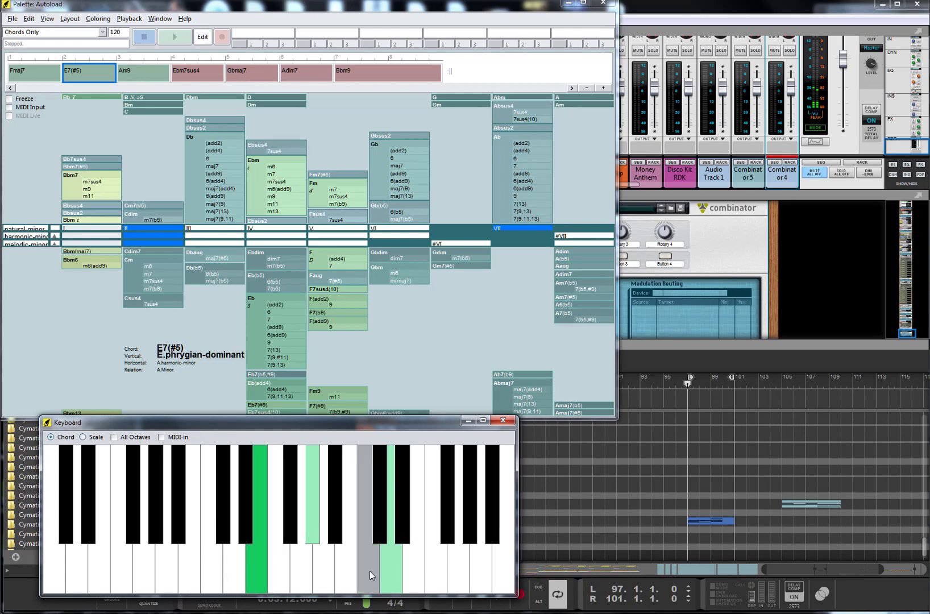
click(411, 569)
click(249, 577)
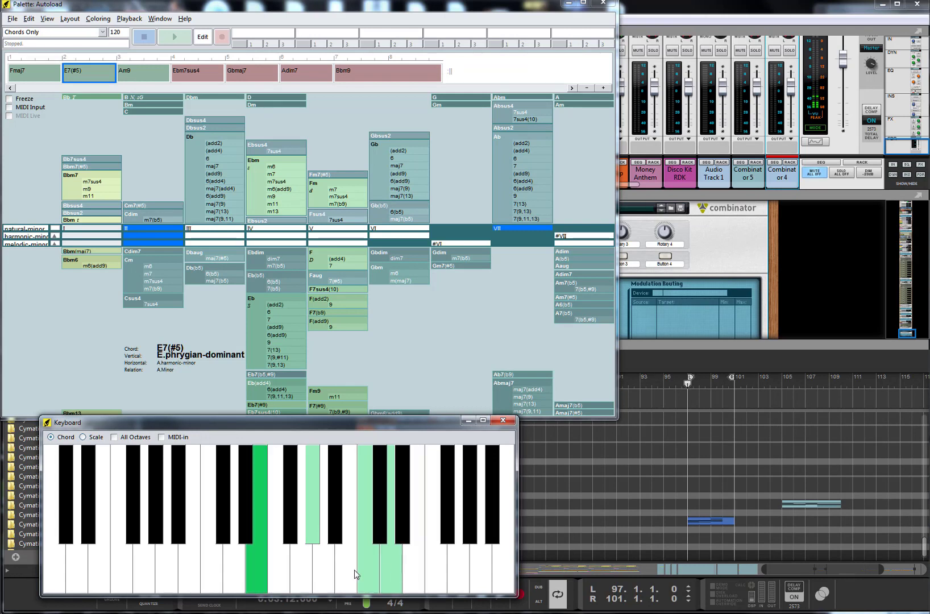
click(389, 575)
click(417, 580)
click(346, 579)
click(419, 577)
click(339, 569)
Step: Compare the Fmaj7, E7(#5) and Am9 chords by playing them repeatedly and viewing their notes on the keyboard
click(163, 75)
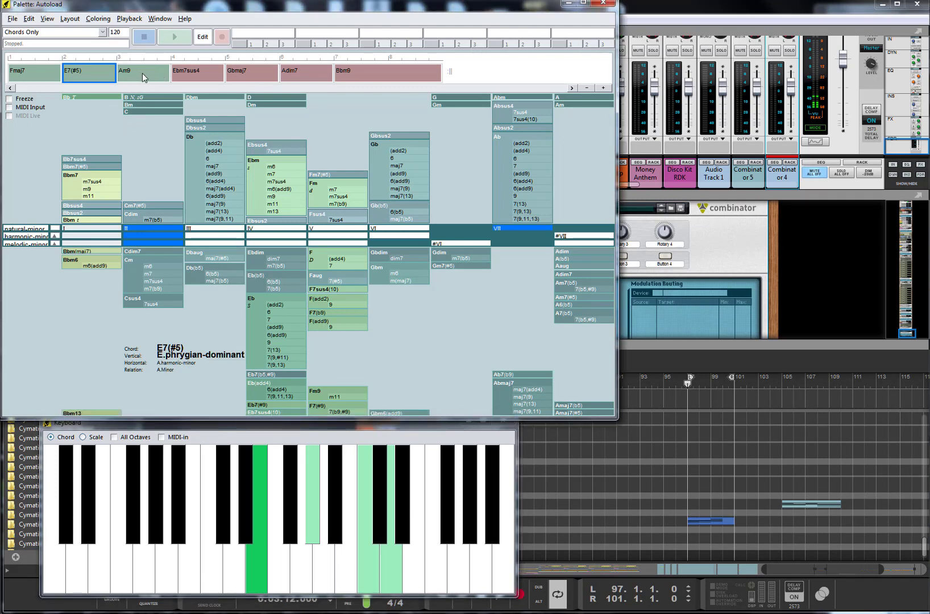
click(34, 72)
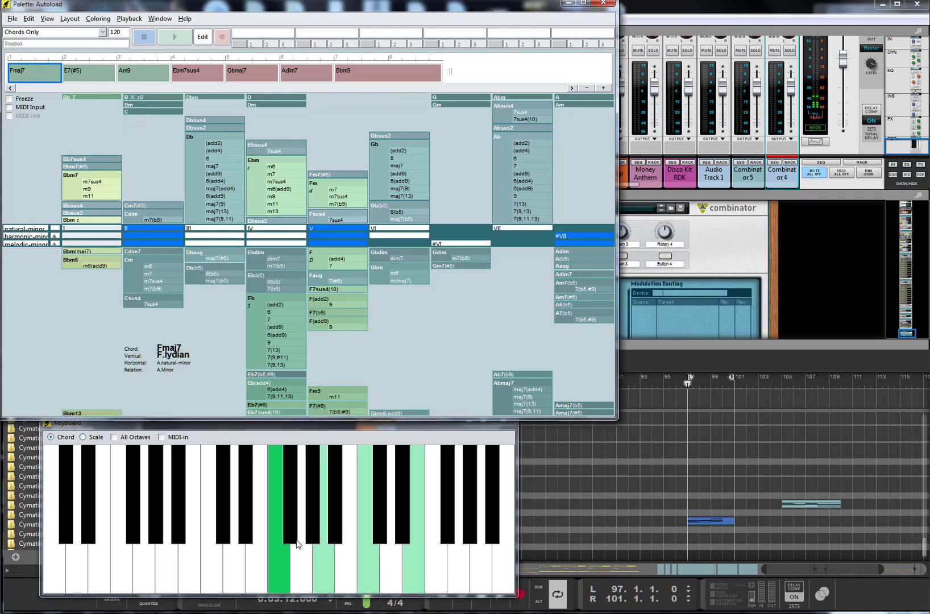
click(99, 73)
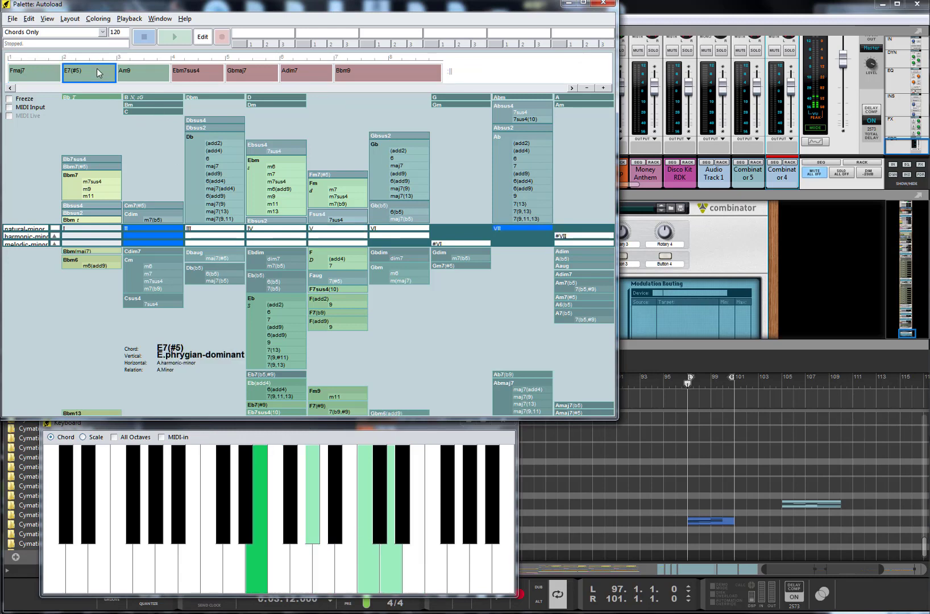
click(136, 76)
click(42, 74)
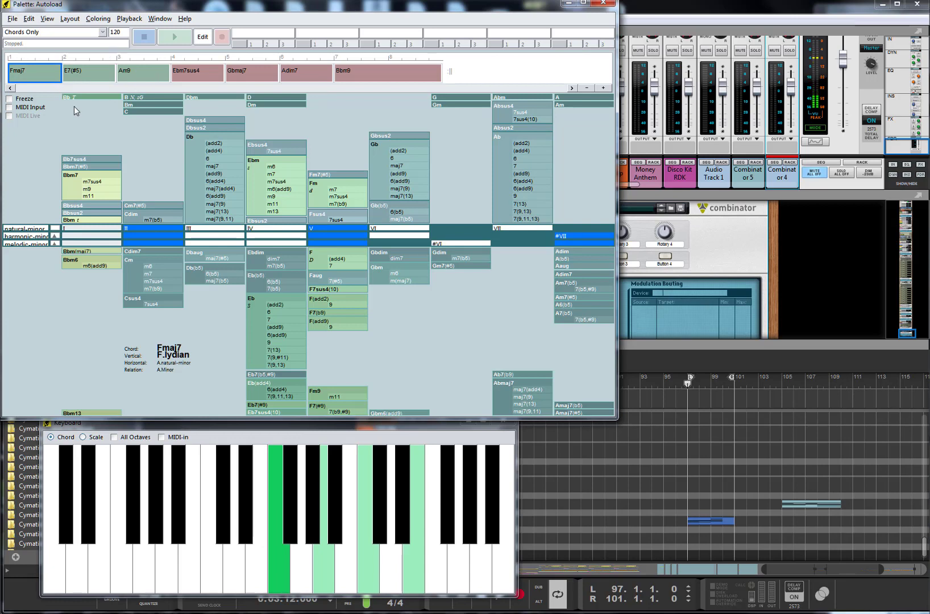
click(87, 77)
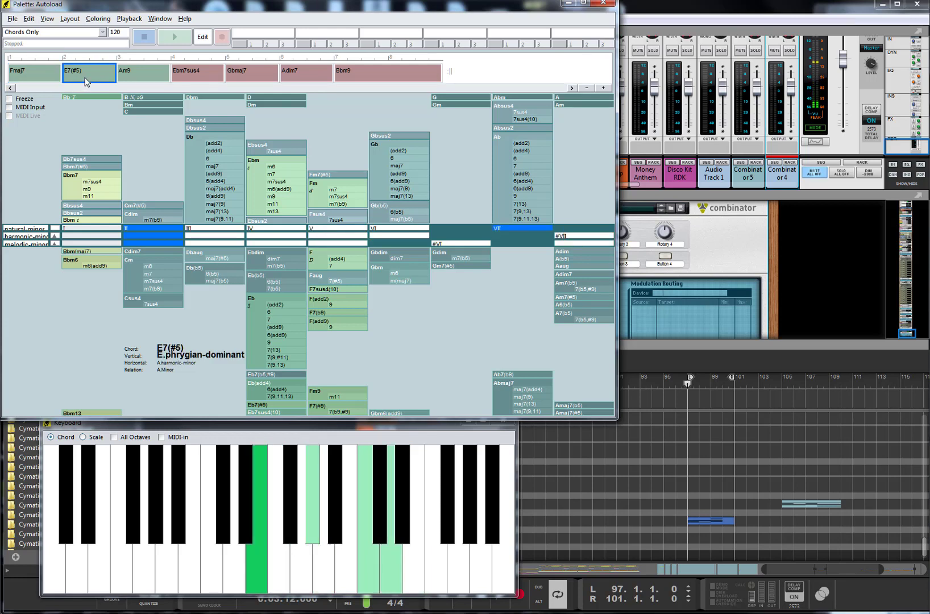
click(38, 74)
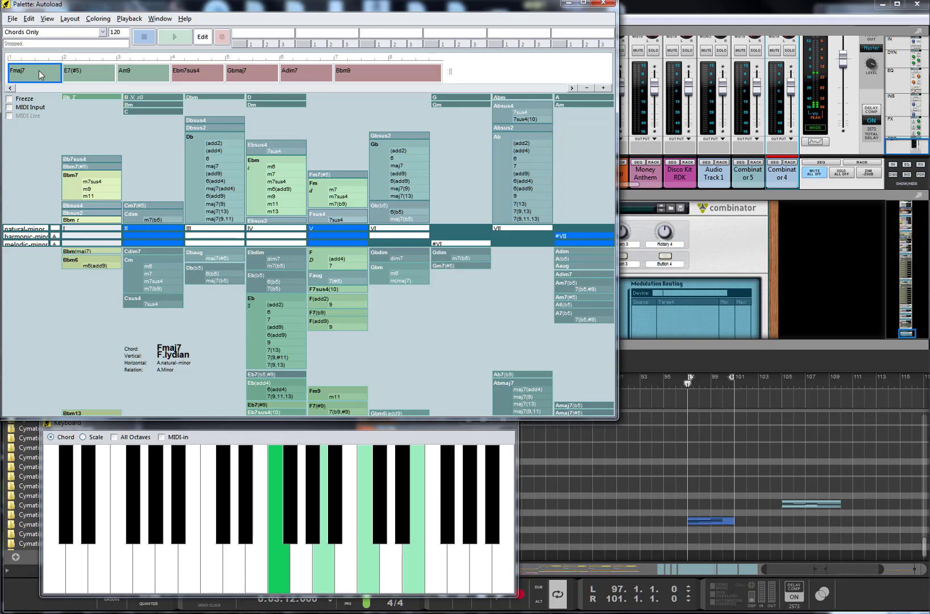
click(143, 76)
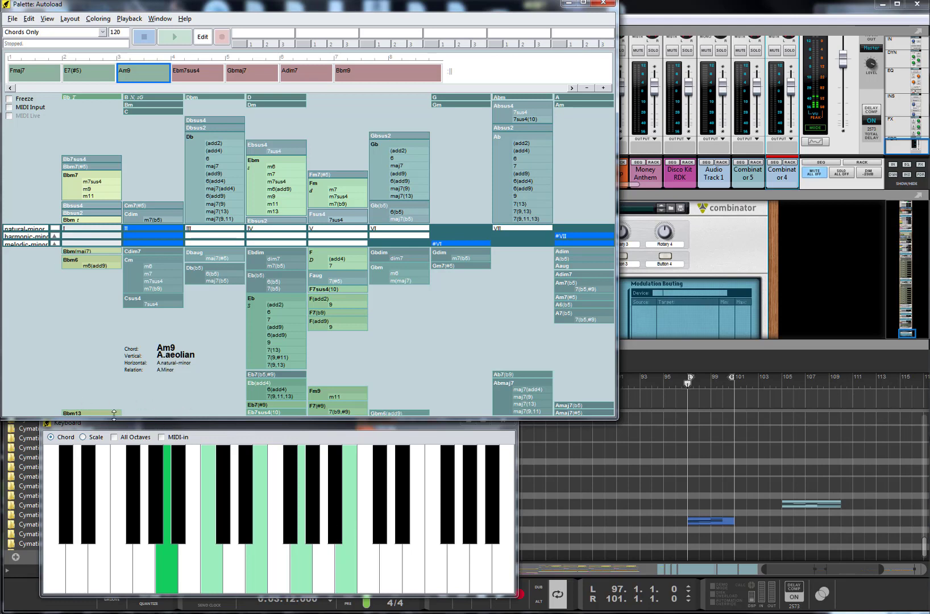
click(38, 75)
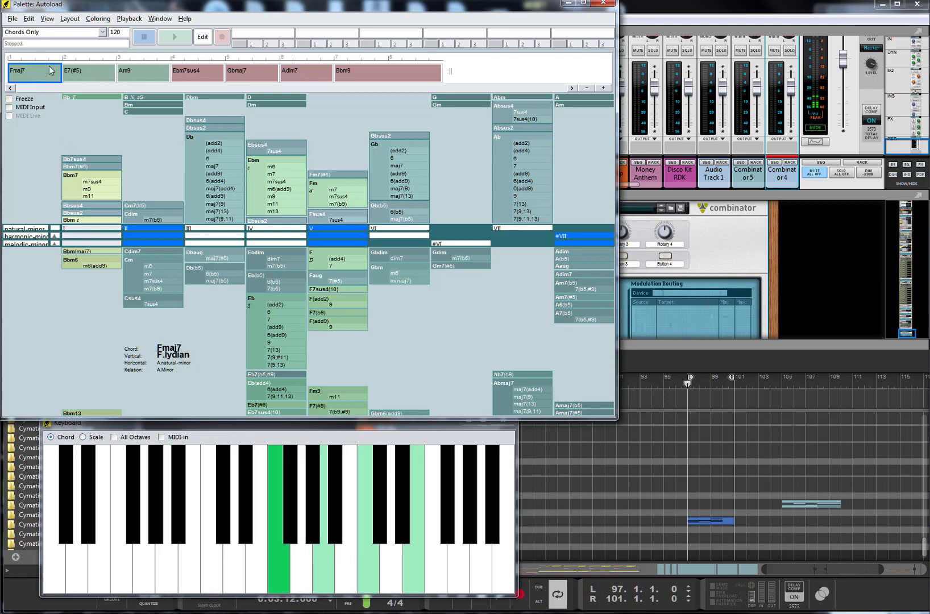
click(130, 75)
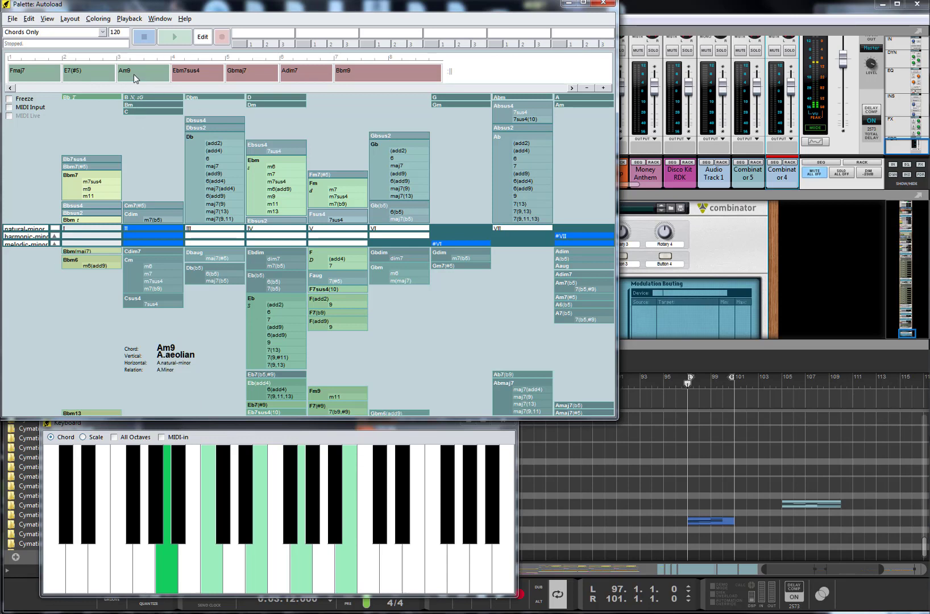
Step: Switch the keyboard to scale view and play the low F and high E of the scale for Fmaj7
click(83, 438)
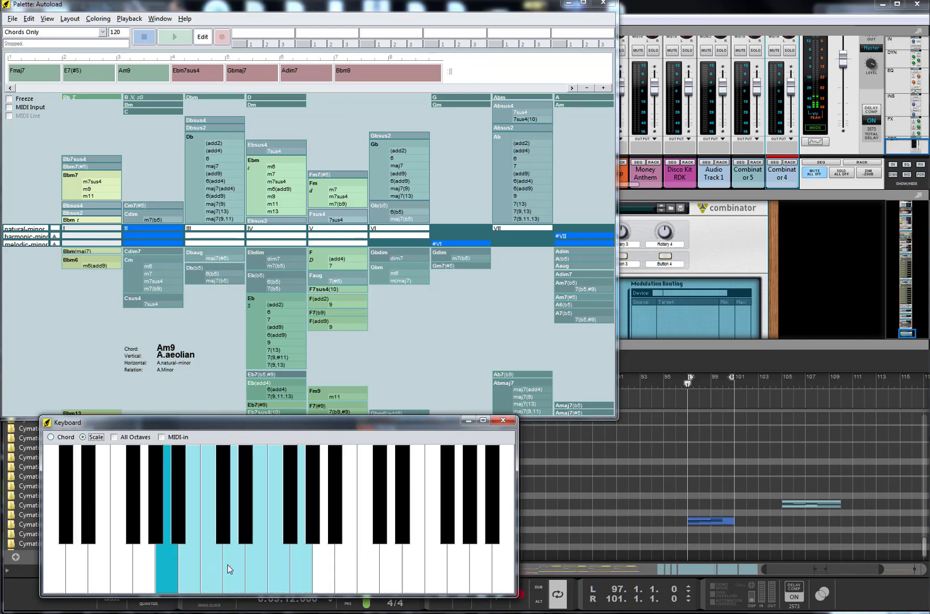
click(27, 73)
click(282, 563)
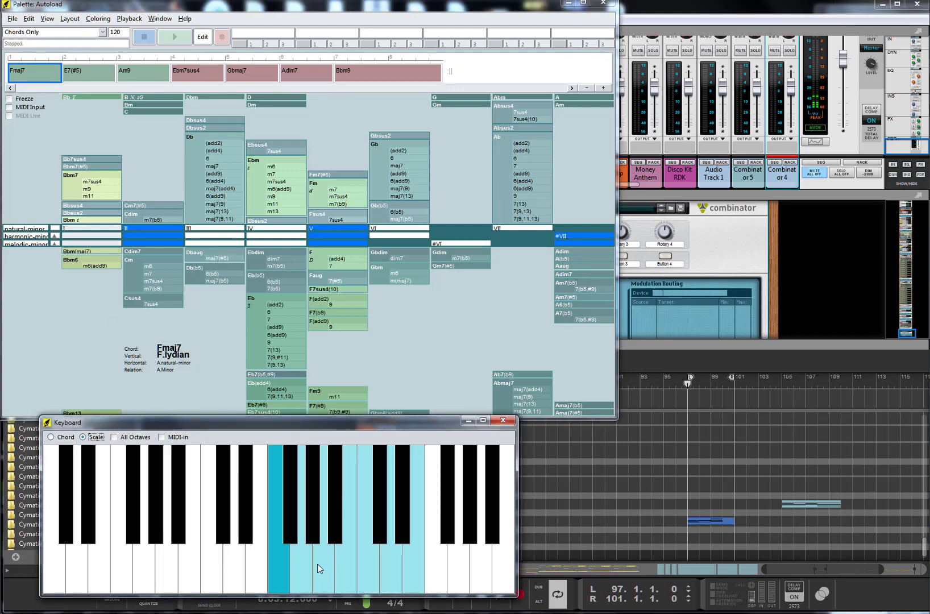
click(415, 569)
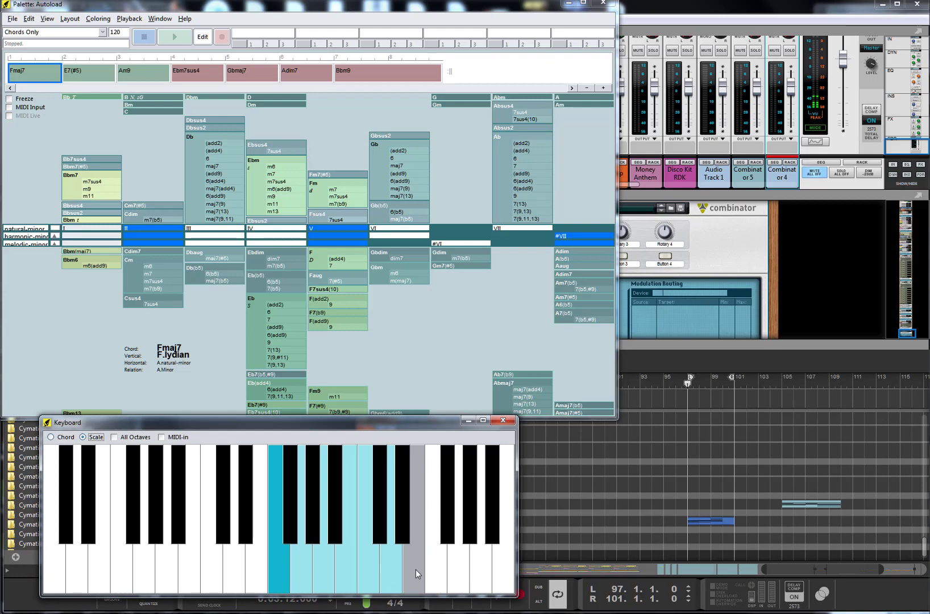
Step: Show the E7(#5) scale and play its low E, B, C and D as candidate bass notes
click(90, 74)
click(253, 571)
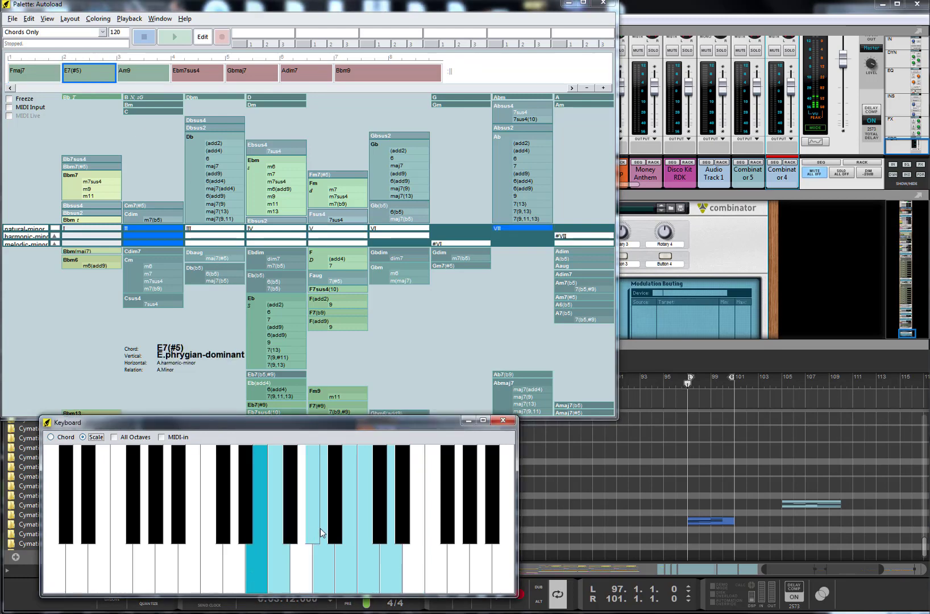
click(344, 579)
click(367, 575)
click(386, 569)
Step: Show the Am9 scale and play its A, B, C, F and G as candidate bass notes
click(152, 75)
click(162, 583)
click(190, 577)
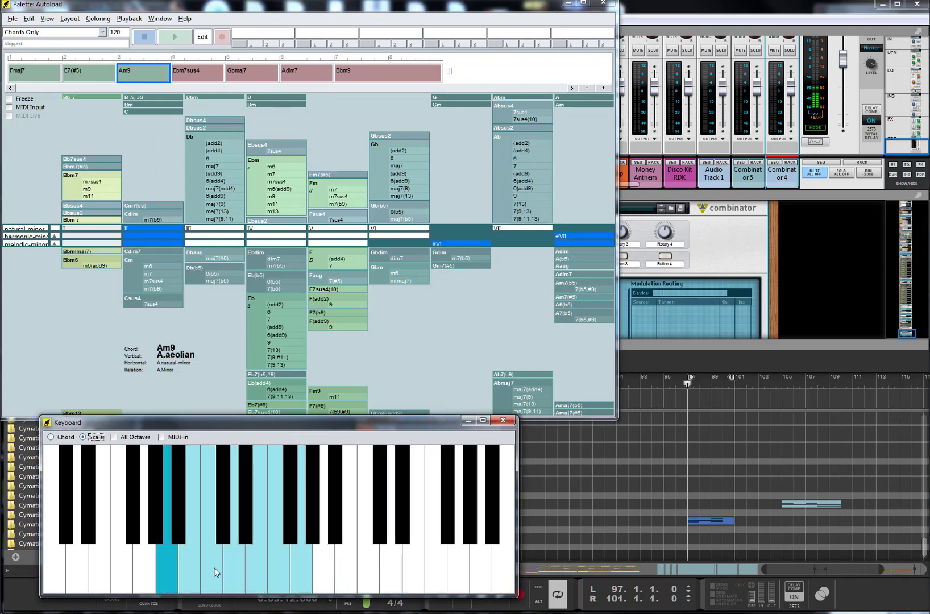
click(210, 569)
click(275, 564)
click(296, 565)
Step: Try the black keys between the notes of the Am9 scale as out-of-scale bass notes
click(177, 532)
click(220, 527)
click(243, 528)
click(285, 523)
click(313, 523)
Step: Compare the scales of the Fmaj7, E7(#5) and Am9 chords on the keyboard
click(36, 67)
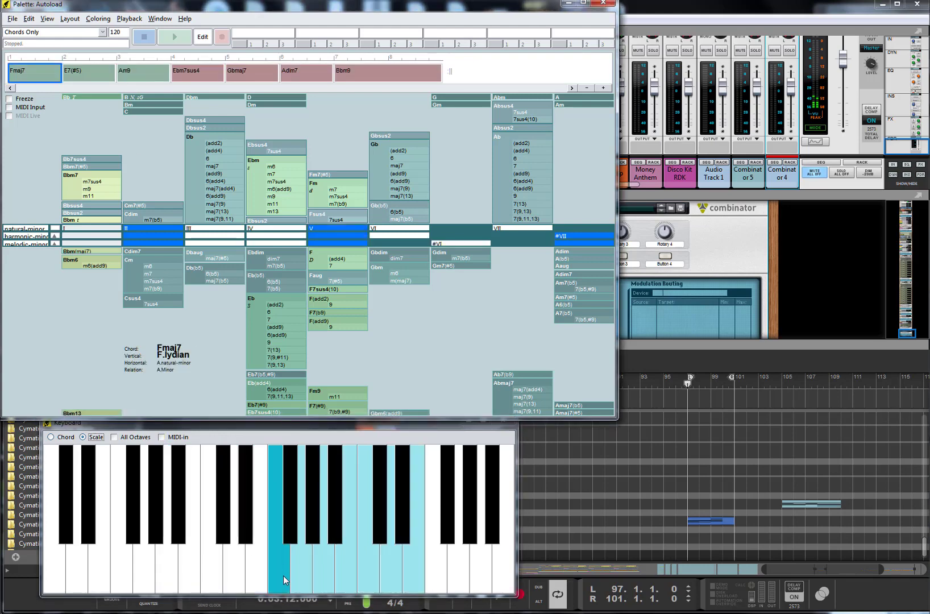
click(283, 576)
click(323, 564)
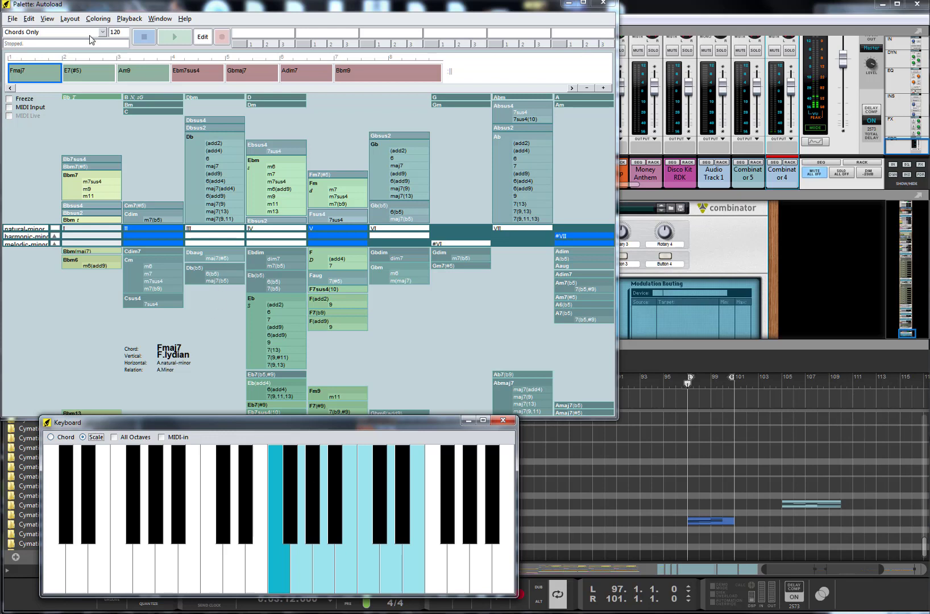
click(91, 70)
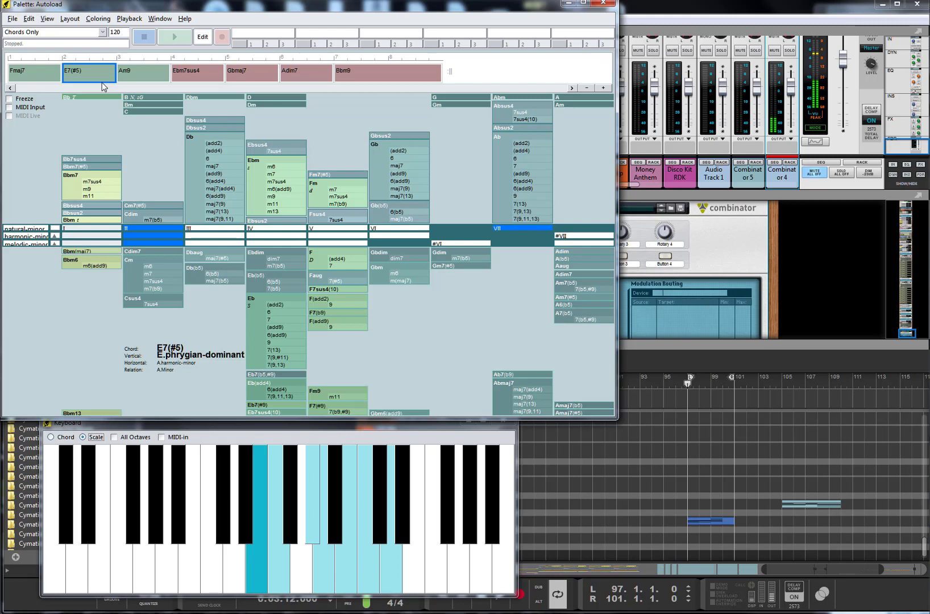
click(140, 76)
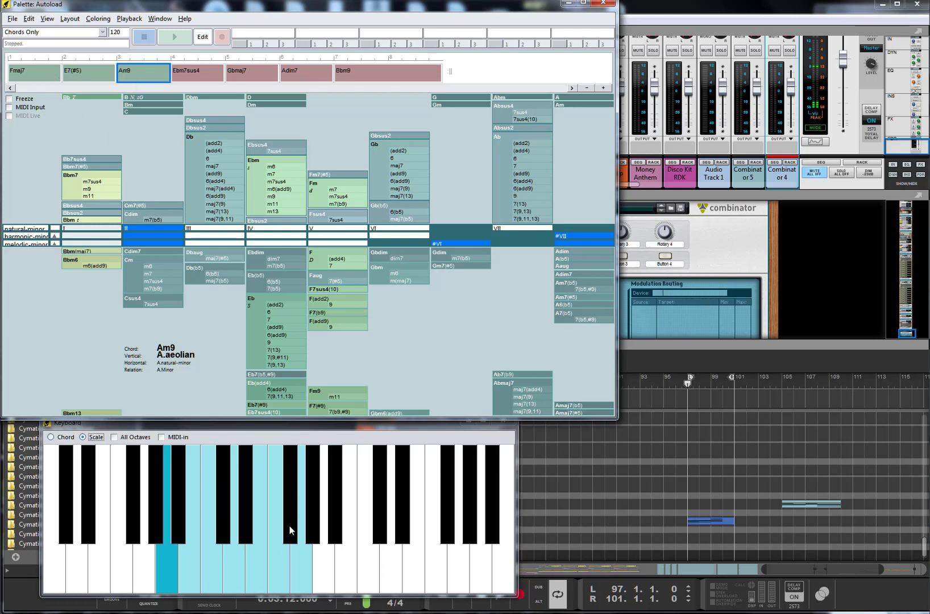
click(32, 76)
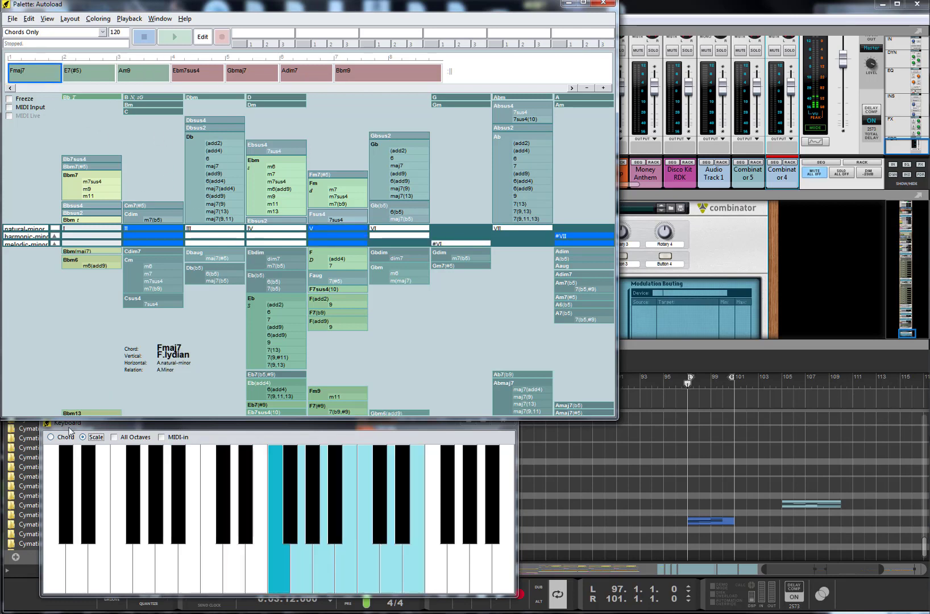
Step: Return the keyboard to chord view, play B as a bass note for E7(#5), and show the Am9 chord
click(51, 437)
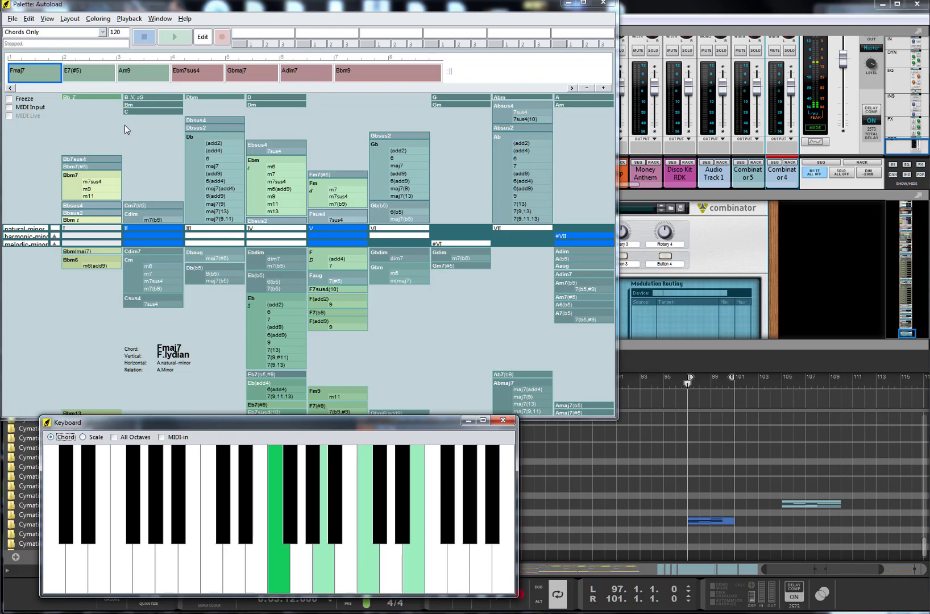
click(84, 78)
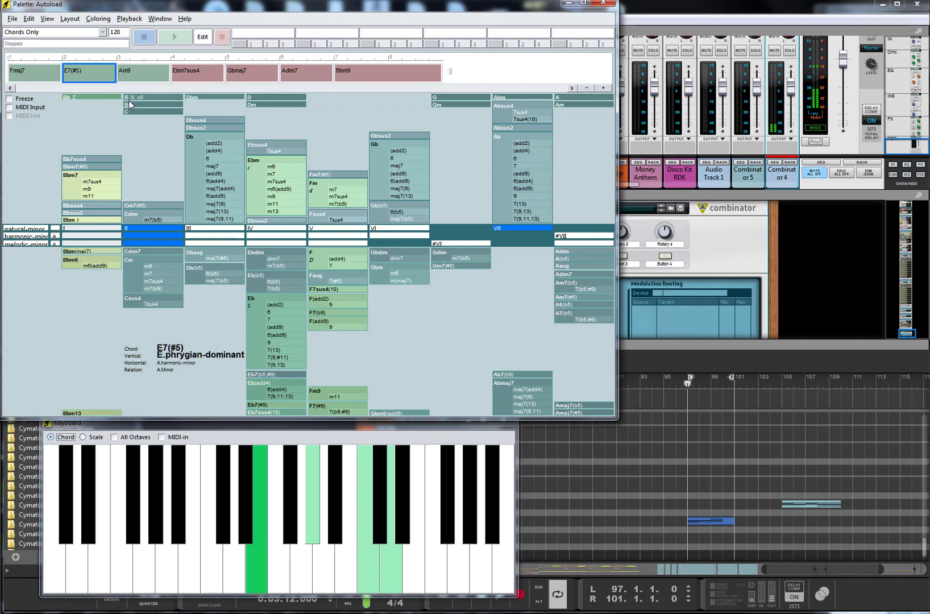
click(344, 563)
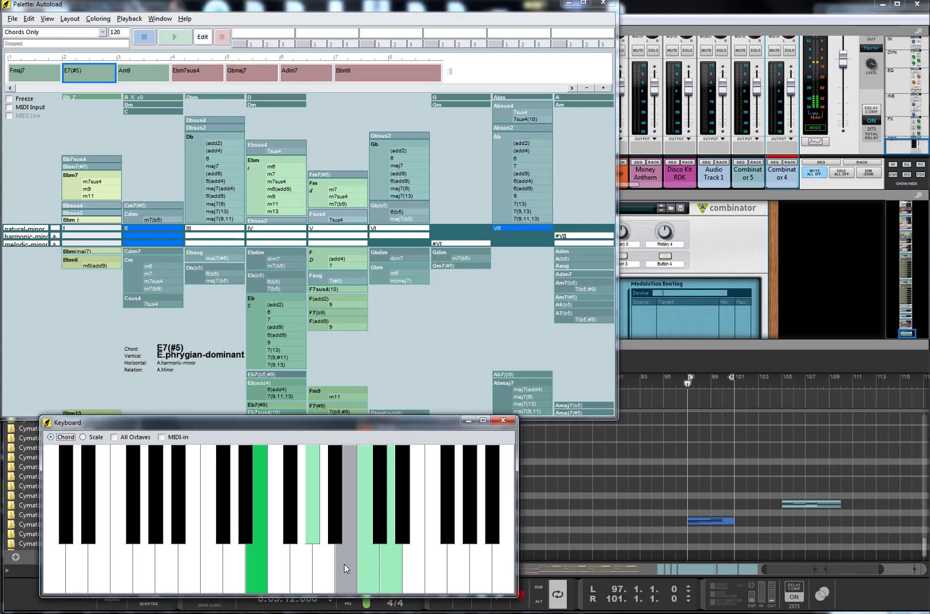
click(344, 563)
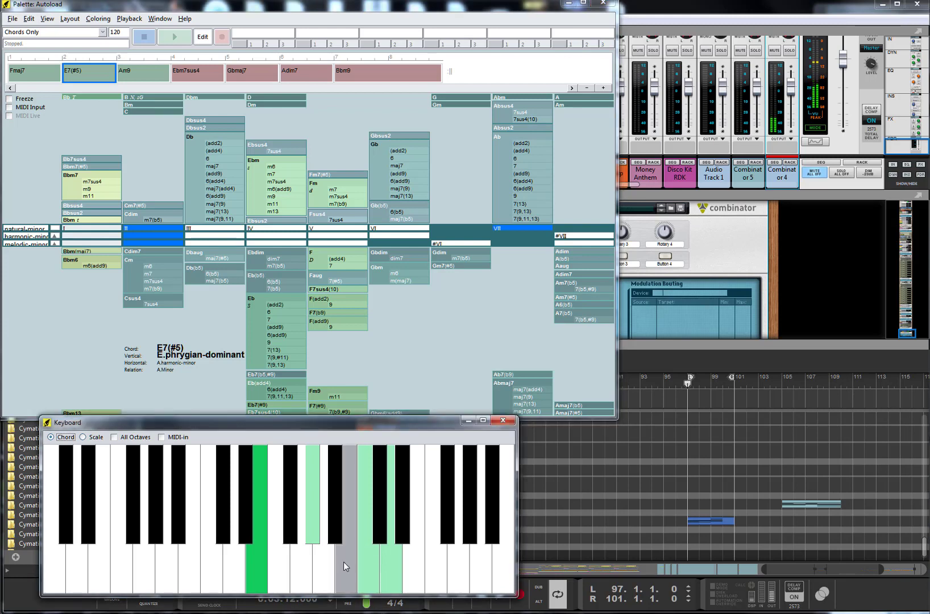
click(182, 566)
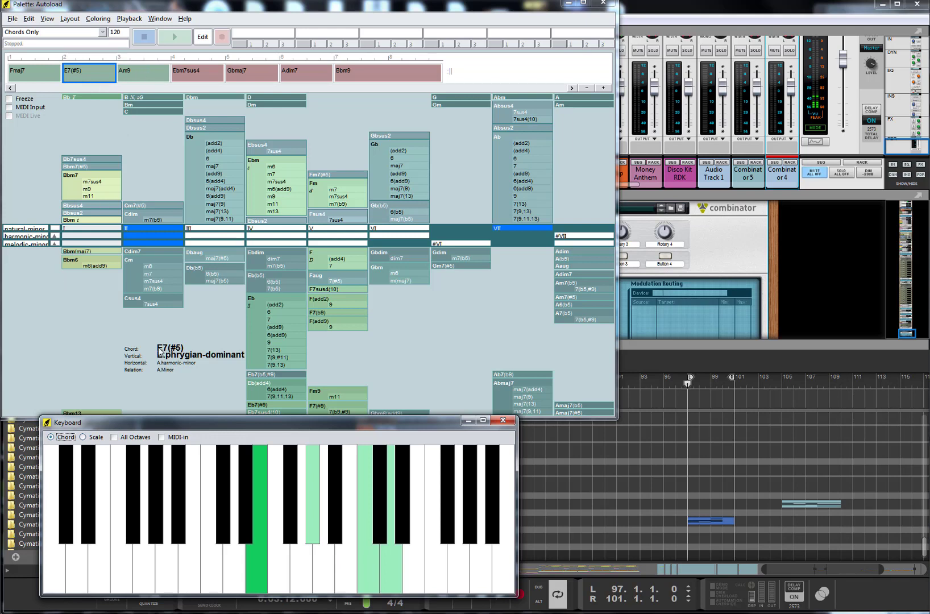
click(155, 80)
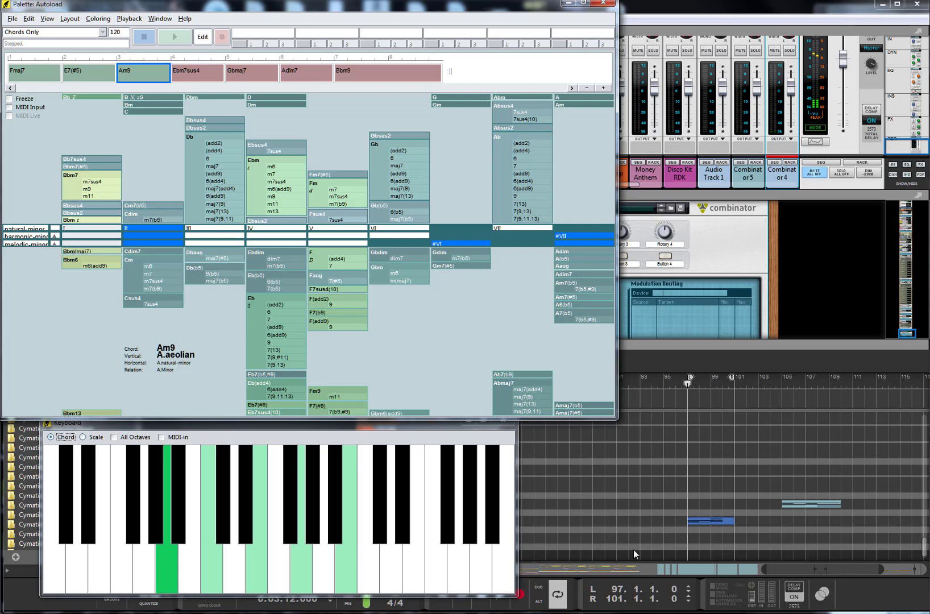
Step: Switch to Reason and record a bass part on the Combinator 4 track from bar 97 to bar 101
click(680, 364)
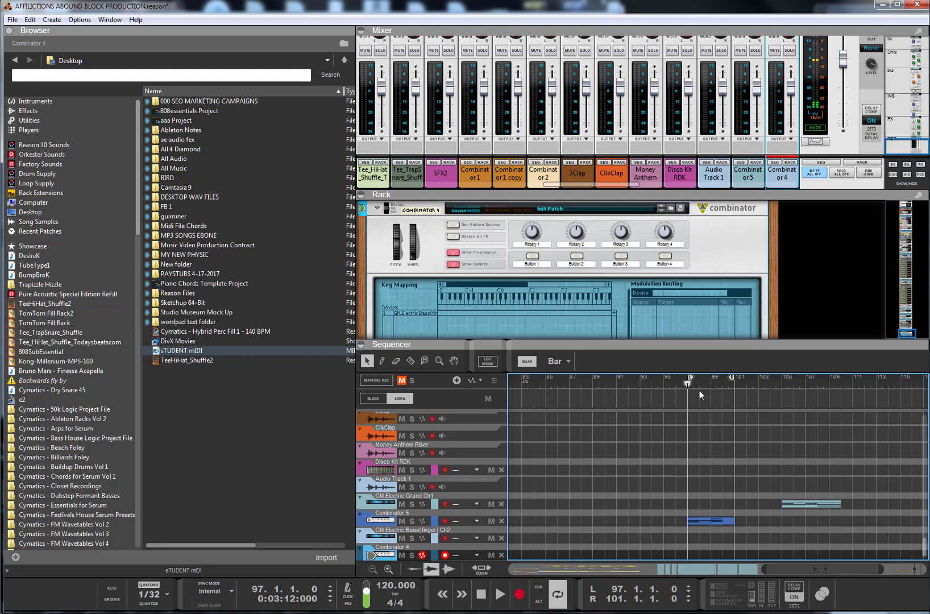
click(501, 595)
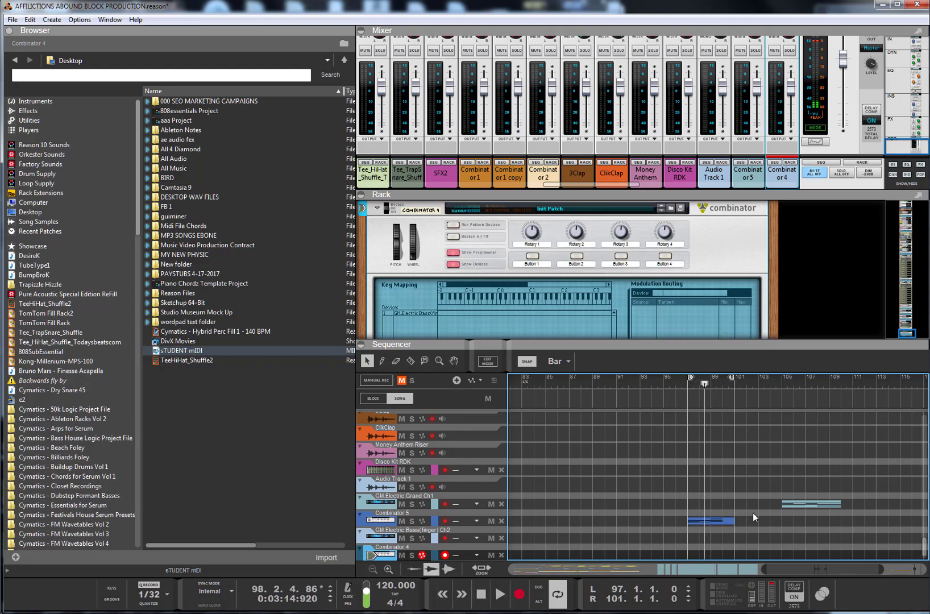
scroll(786, 499, down, 1)
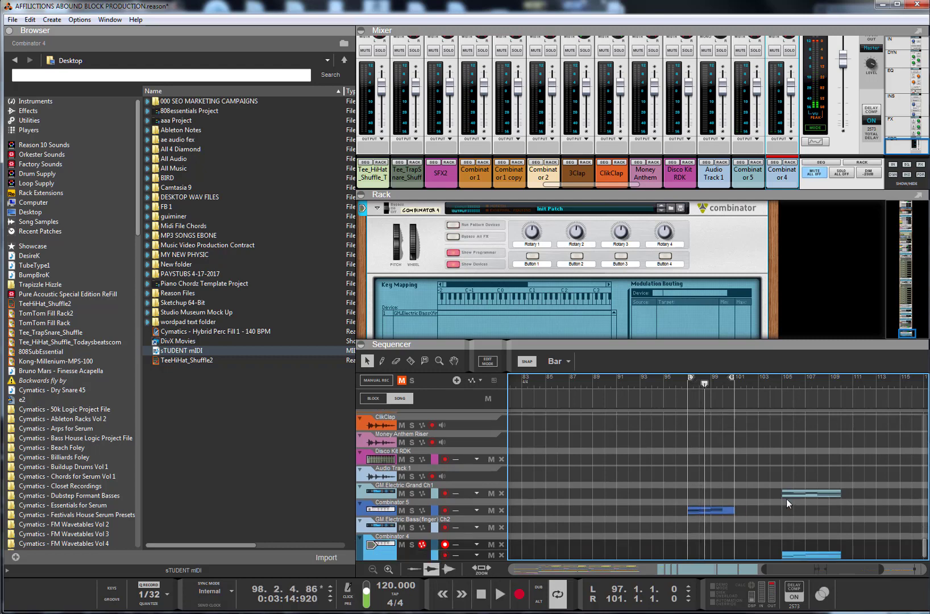
click(690, 386)
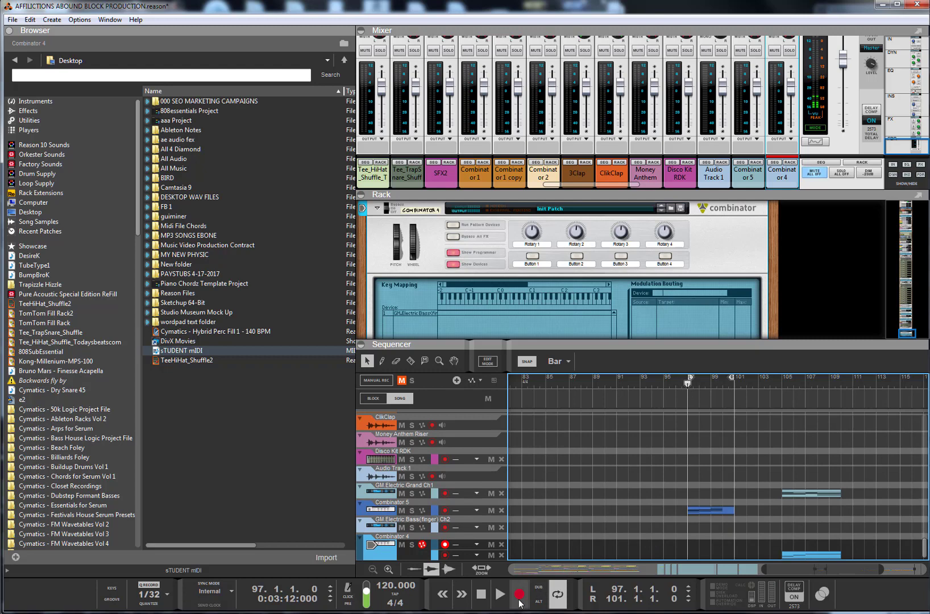
click(519, 596)
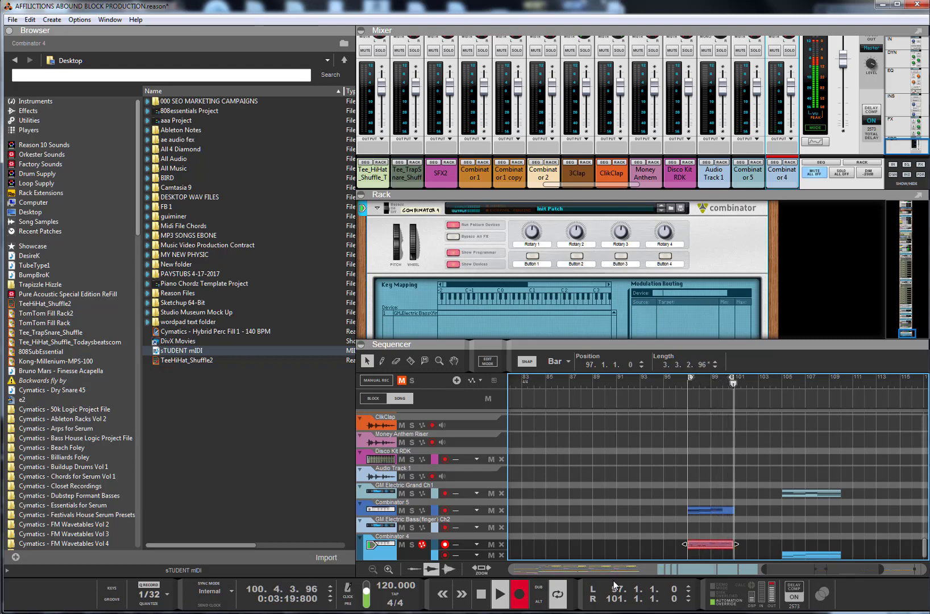
click(519, 598)
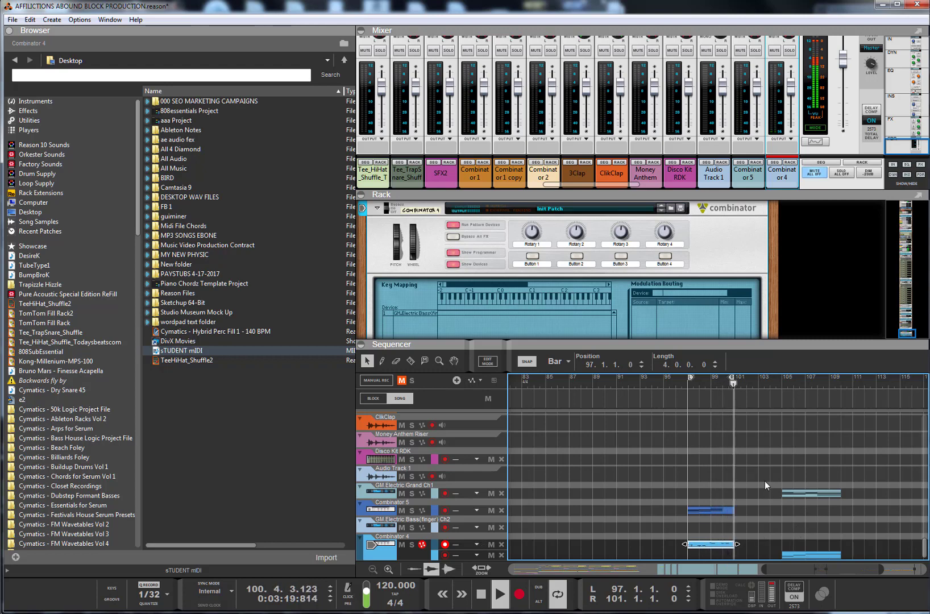
Step: Move the GM Electric Grand and lower Combinator 4 clips to bar 114, and copy the bar 97 Combinator 5 and Combinator 4 clips to bar 101
drag(767, 467, 918, 556)
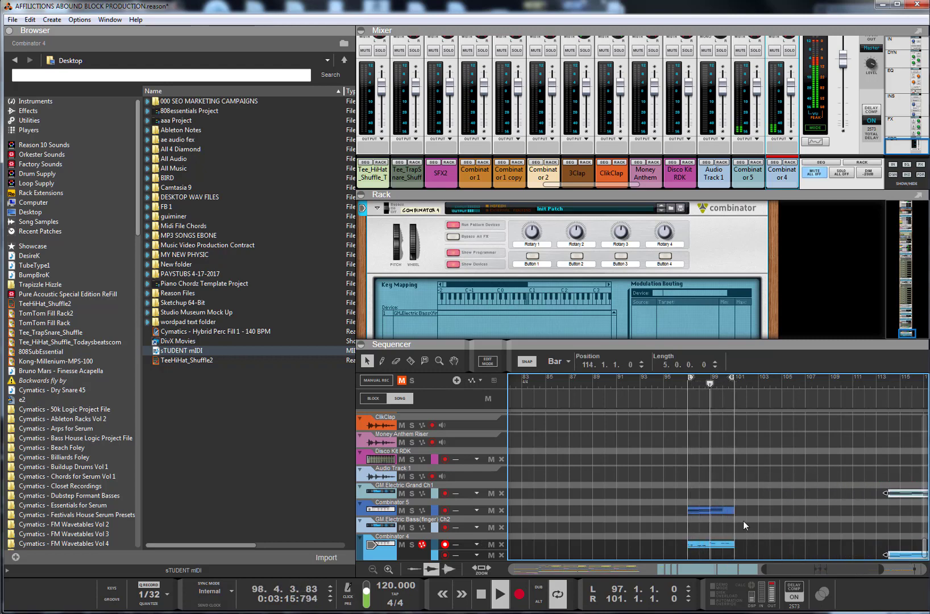
drag(788, 487, 769, 547)
Step: Extend the loop end to bar 105 and copy the kick and snare clips from bars 97–101 into bars 101–105
drag(731, 376, 783, 397)
drag(925, 546, 925, 500)
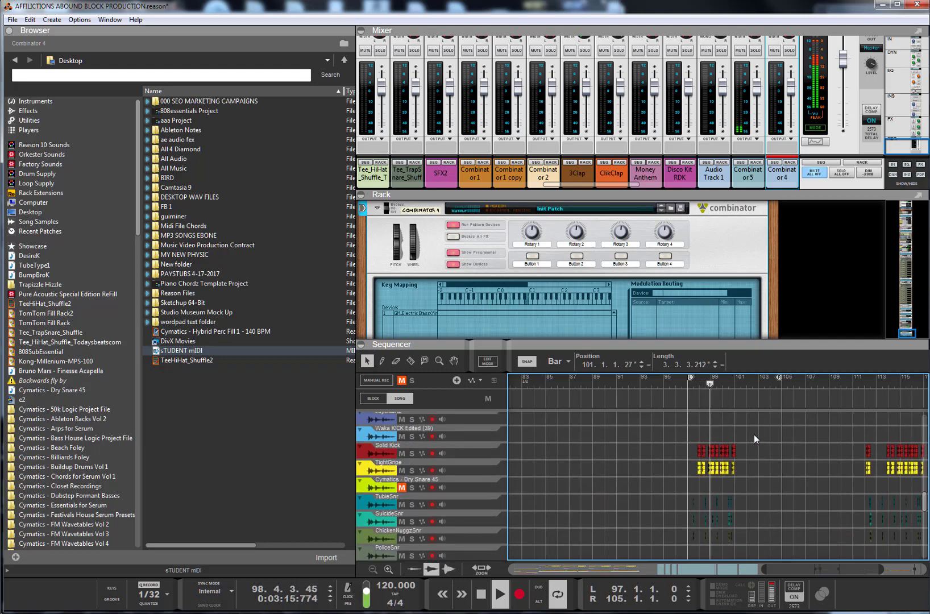
drag(754, 434, 700, 540)
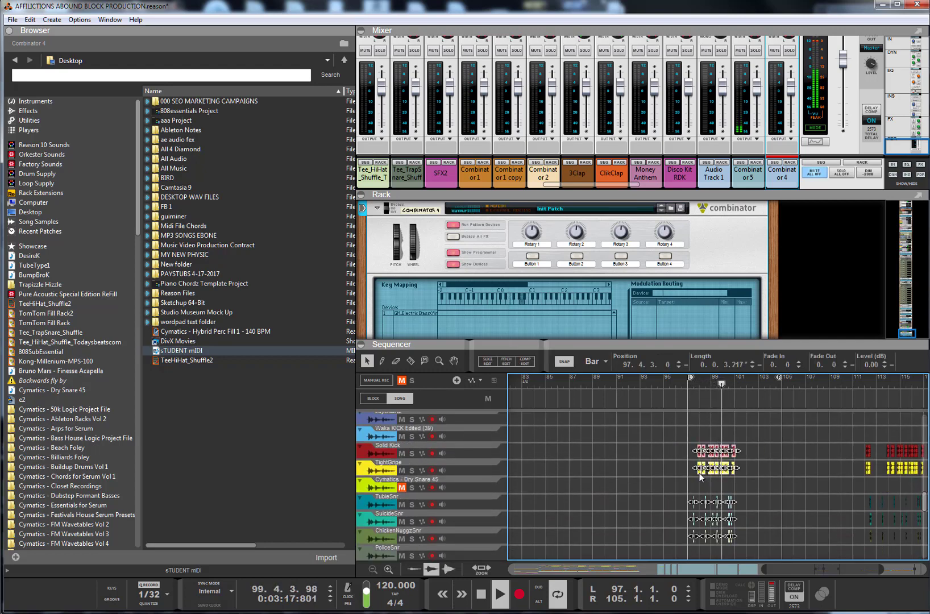
ctrl+drag(700, 473, 753, 475)
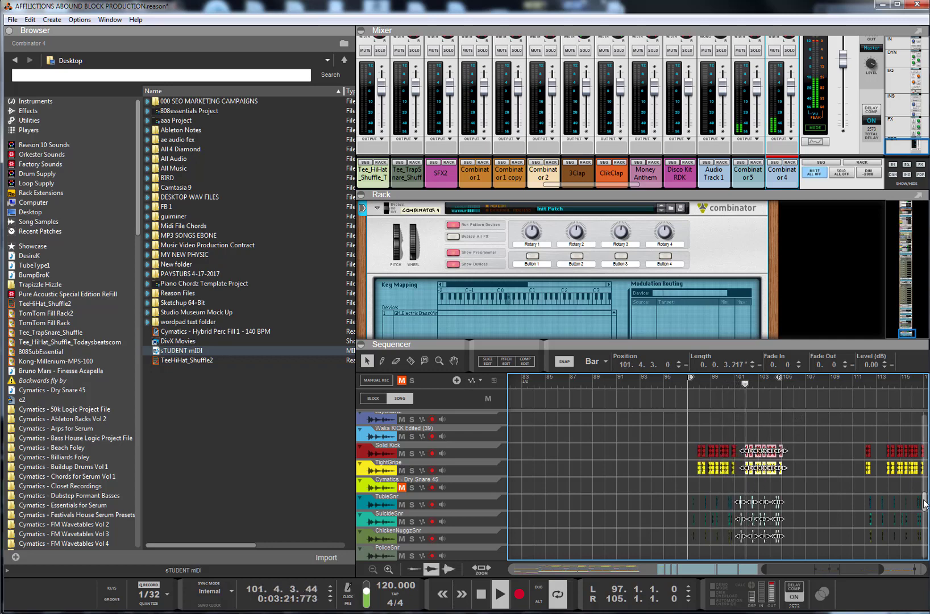
drag(925, 504, 925, 560)
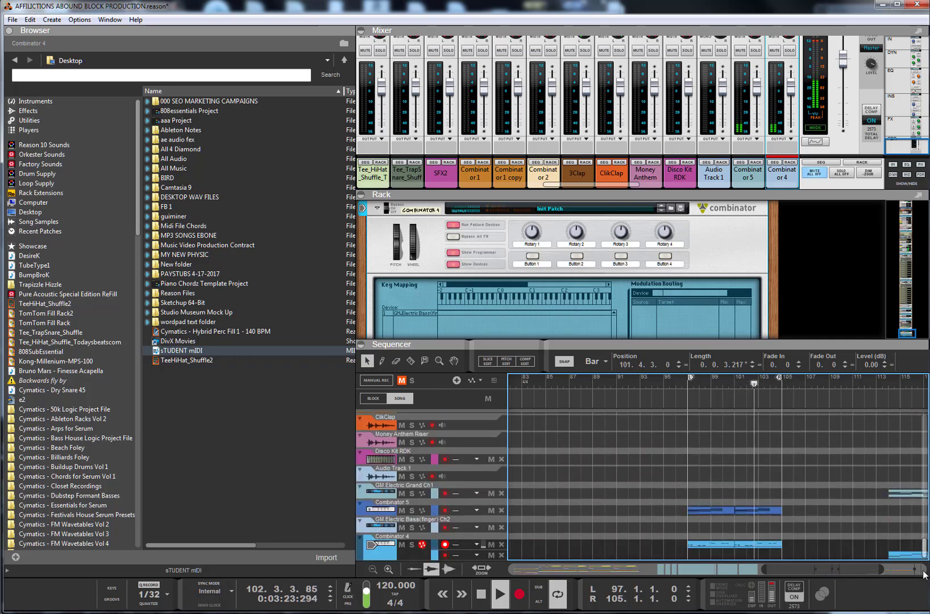
Step: Delete the copied Combinator 4 clip at bar 101 and record a new bass part there over a bar 101–105 loop
click(765, 545)
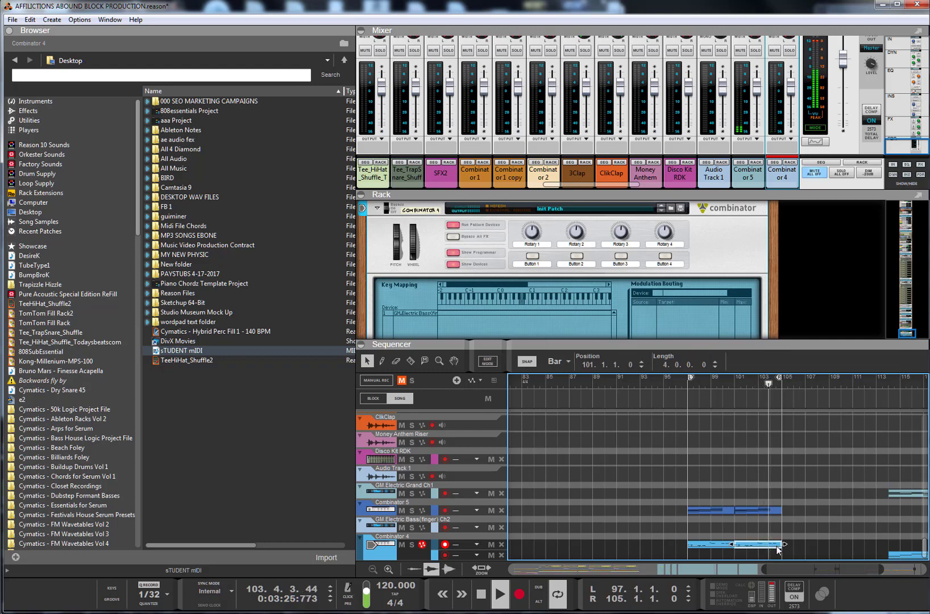
key(Delete)
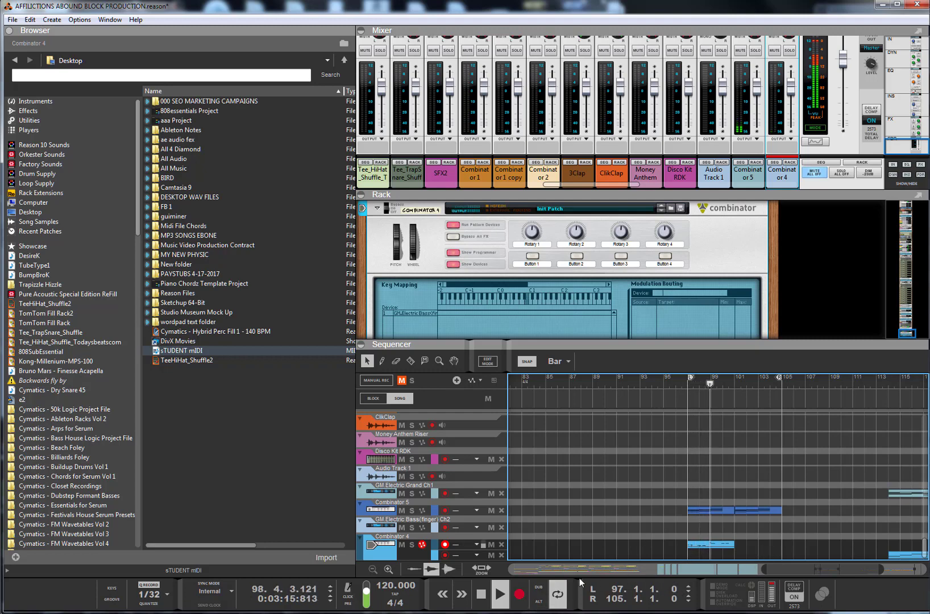
drag(691, 378, 737, 388)
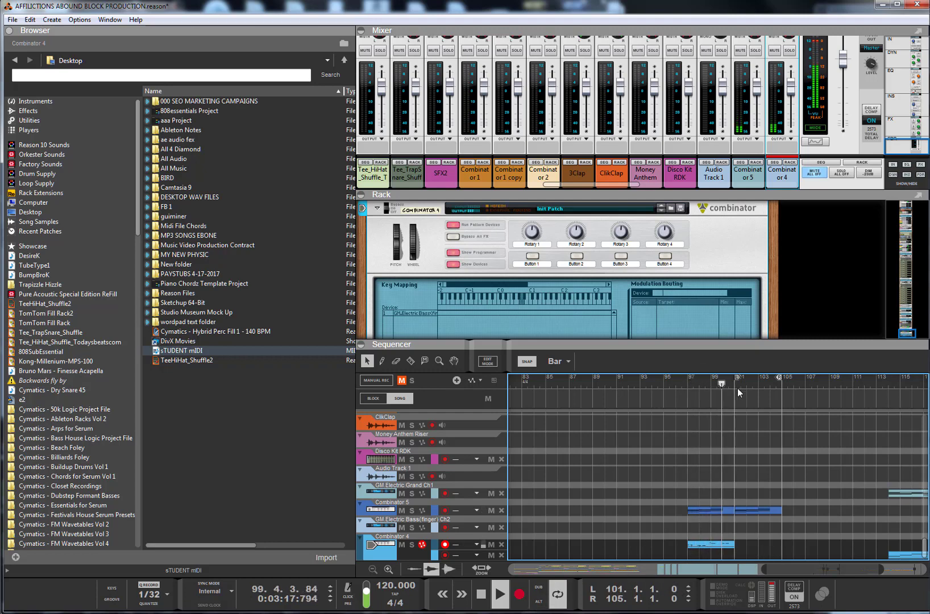
click(519, 593)
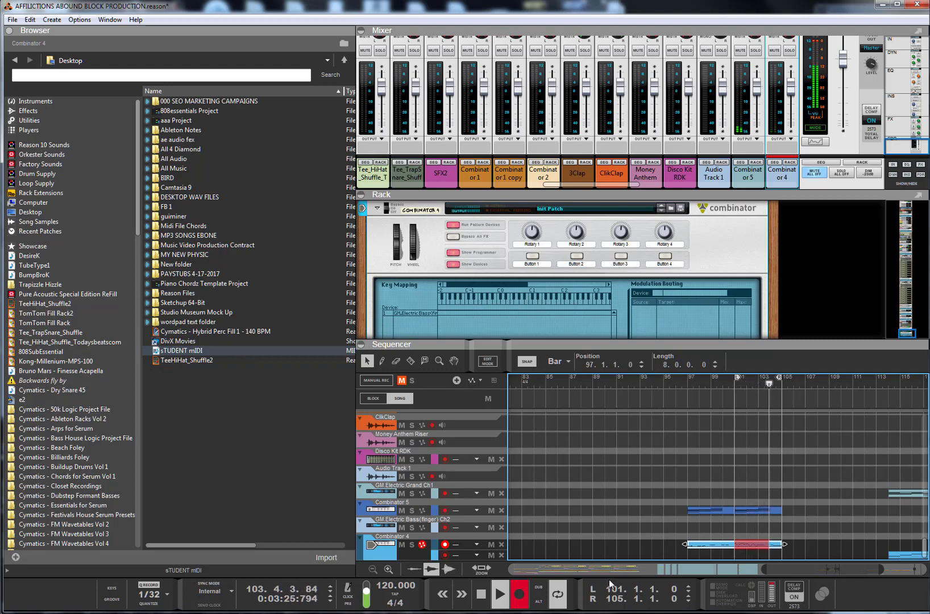
click(484, 596)
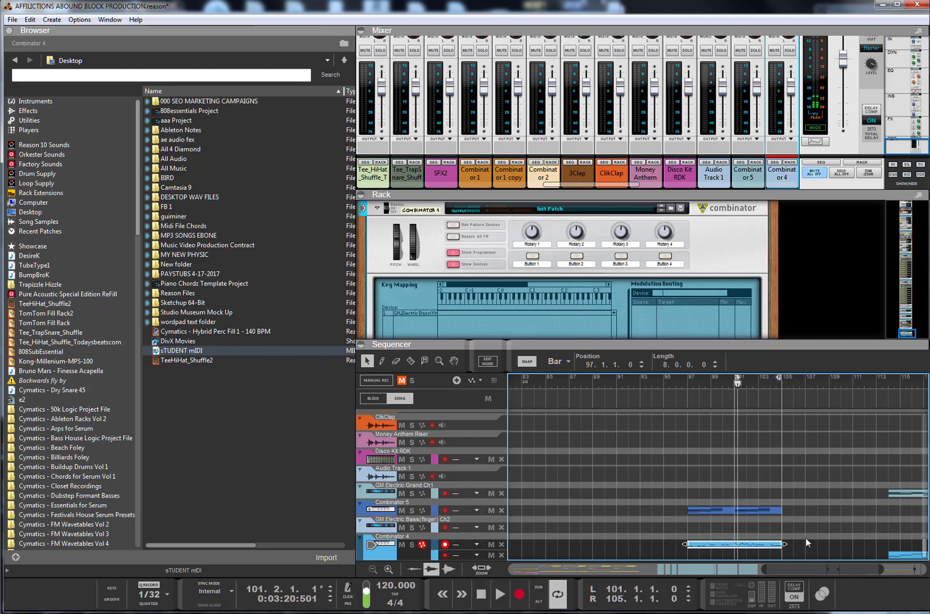
Step: Mute the Combinator 4 track and set the loop start back to bar 97
click(401, 545)
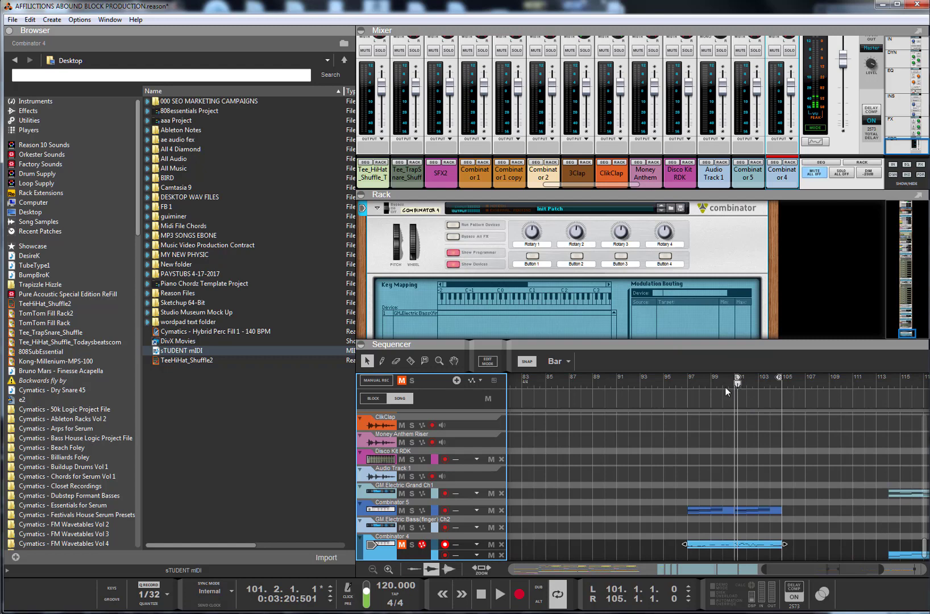
drag(737, 378, 686, 393)
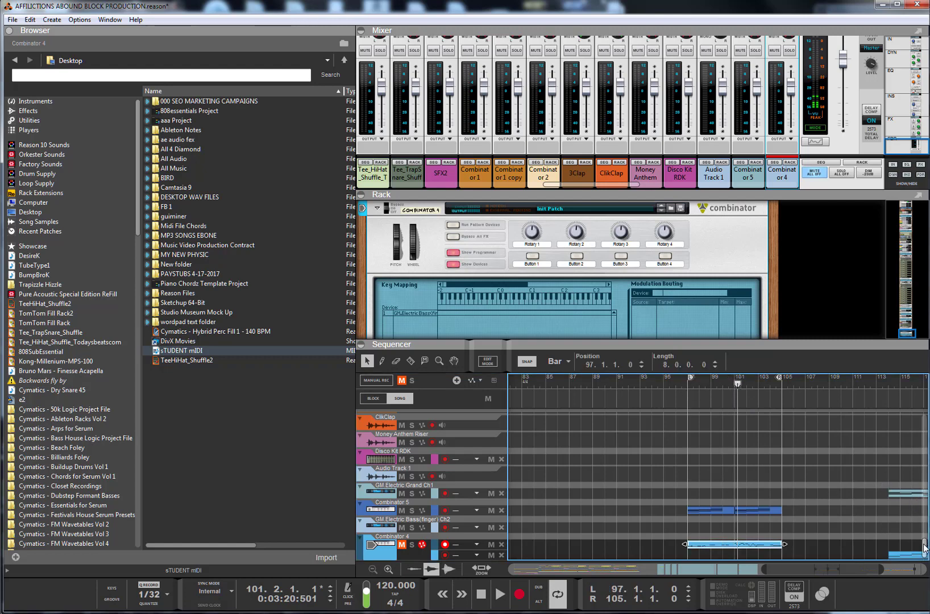
drag(924, 546, 925, 429)
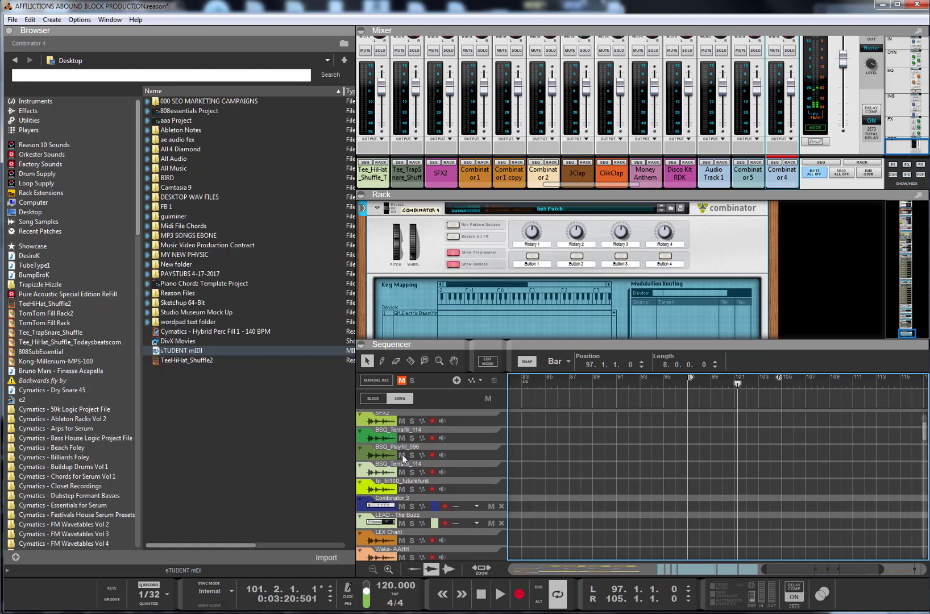
Step: Select the Combinator 3 track and enlarge the rack to show its 808Studio 64bit instrument
scroll(611, 472, up, 3)
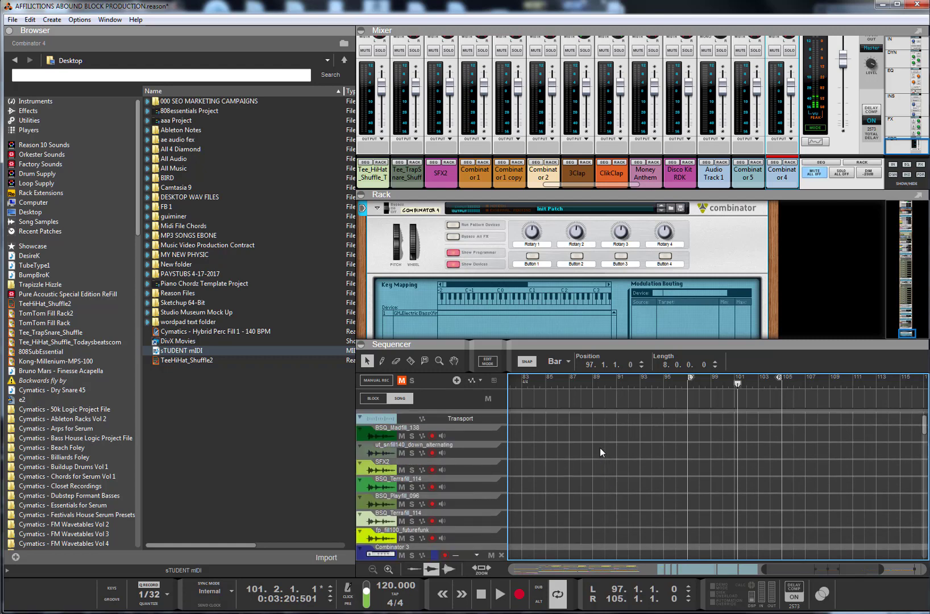
scroll(580, 472, down, 6)
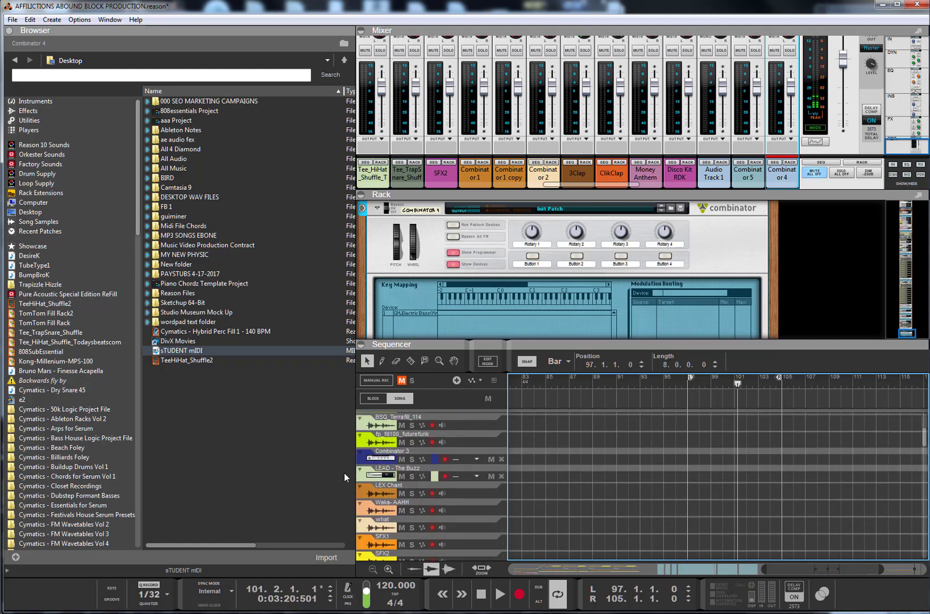
click(379, 460)
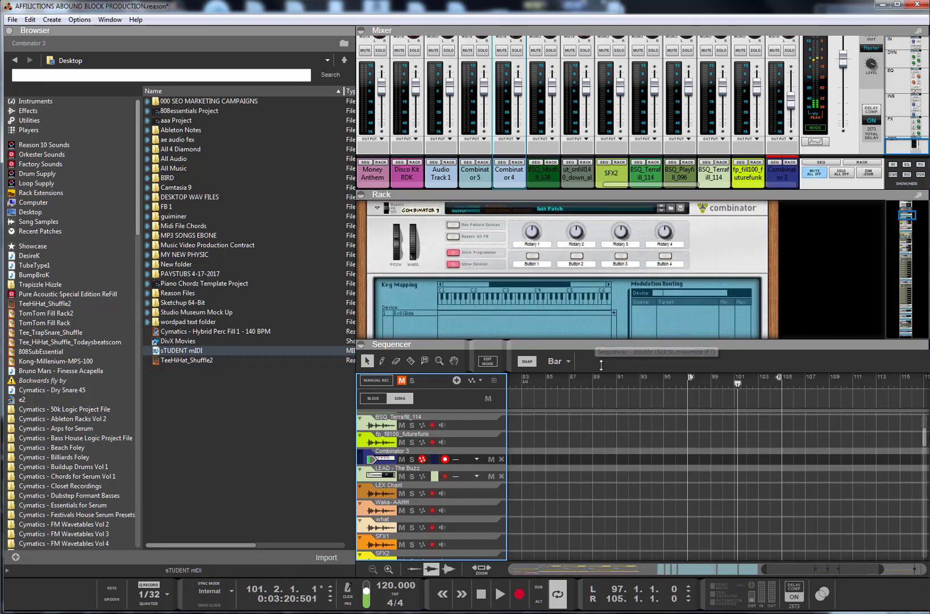
drag(609, 340, 609, 427)
scroll(624, 368, down, 3)
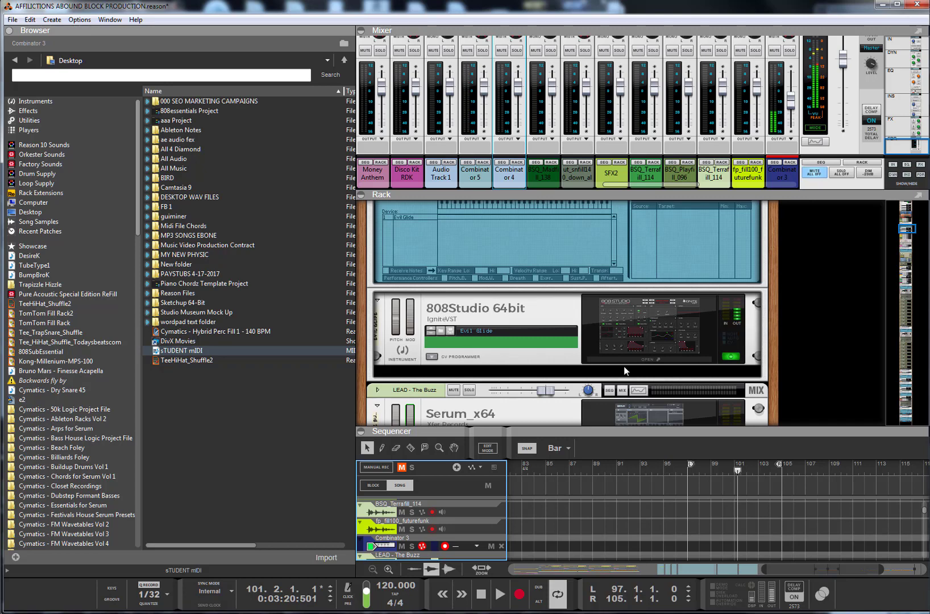
Step: Enlarge the sequencer area, return the playhead to bar 97 and play the loop
drag(691, 428, 692, 233)
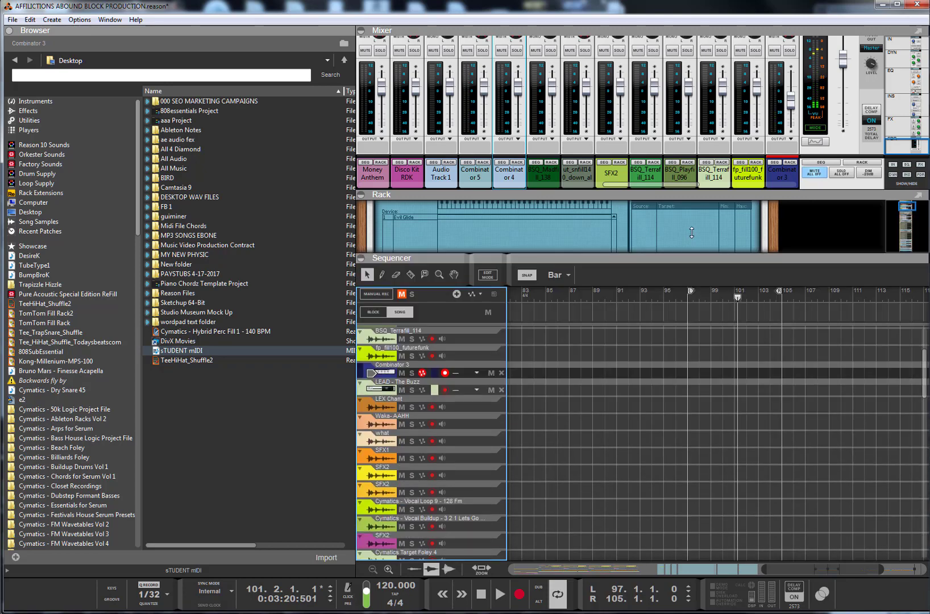
drag(701, 305, 688, 306)
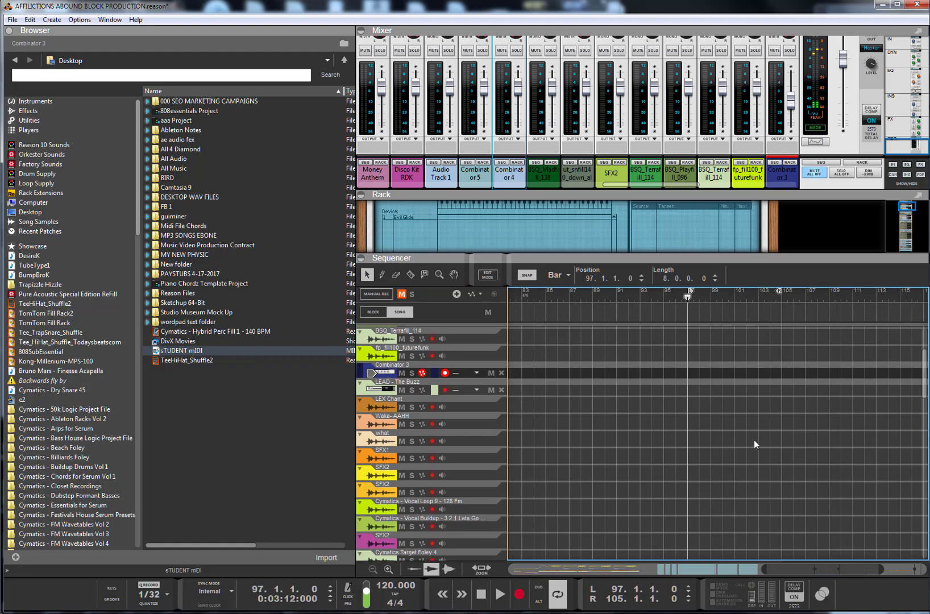
scroll(753, 439, down, 3)
scroll(742, 433, down, 5)
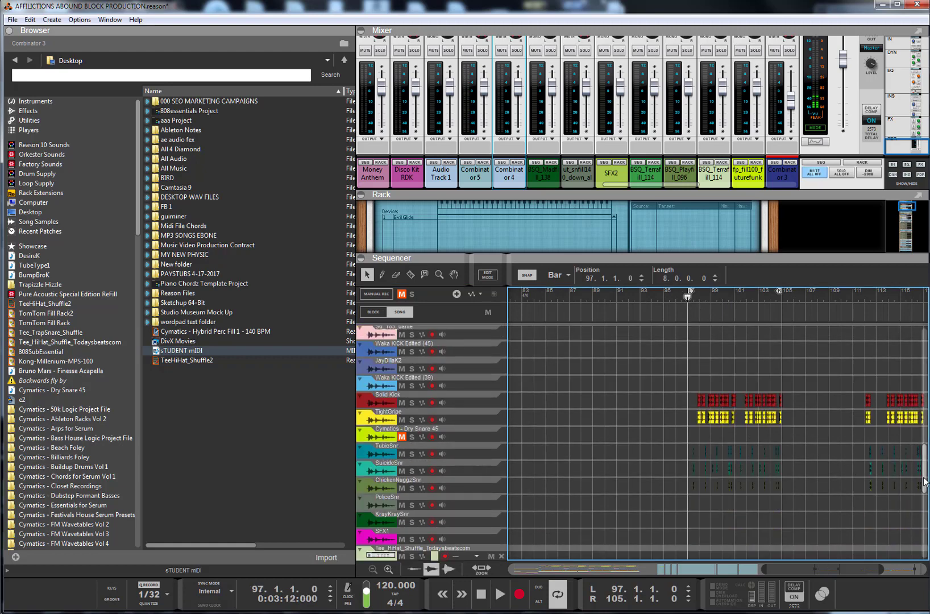
drag(925, 481, 919, 353)
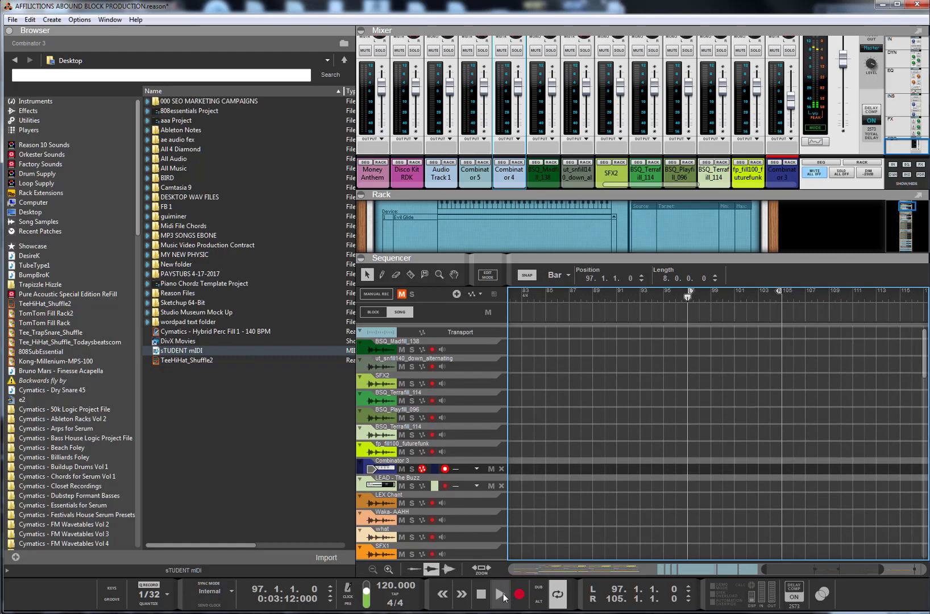
click(502, 595)
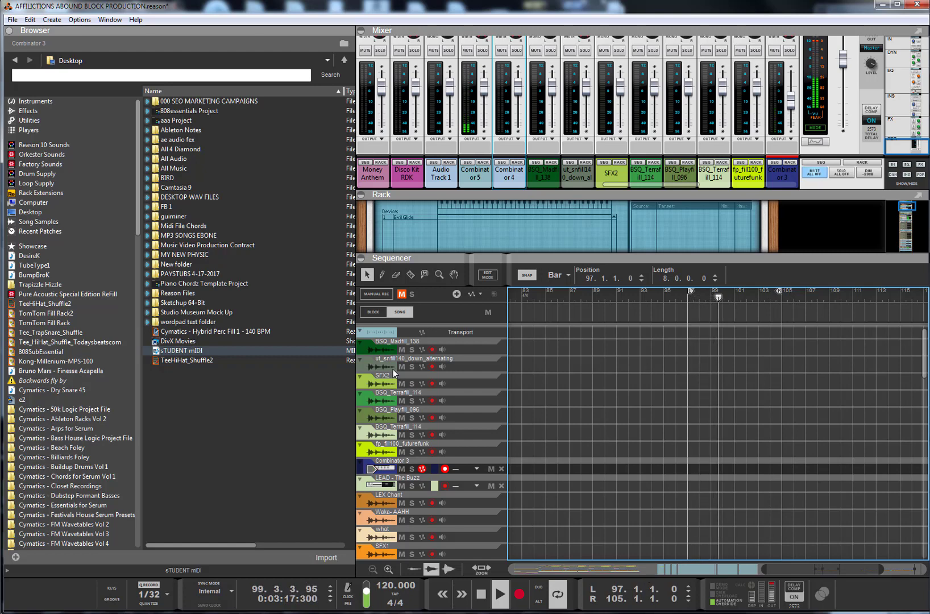
Step: Record an 808 bass part on the Combinator 3 track over the bar 97–105 loop, and stop playback
click(380, 469)
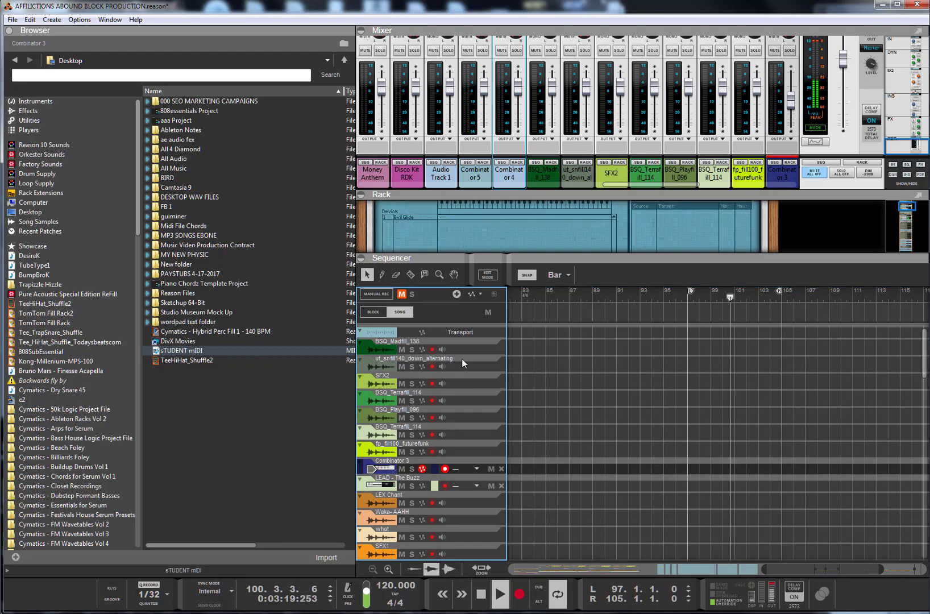
drag(504, 254, 515, 327)
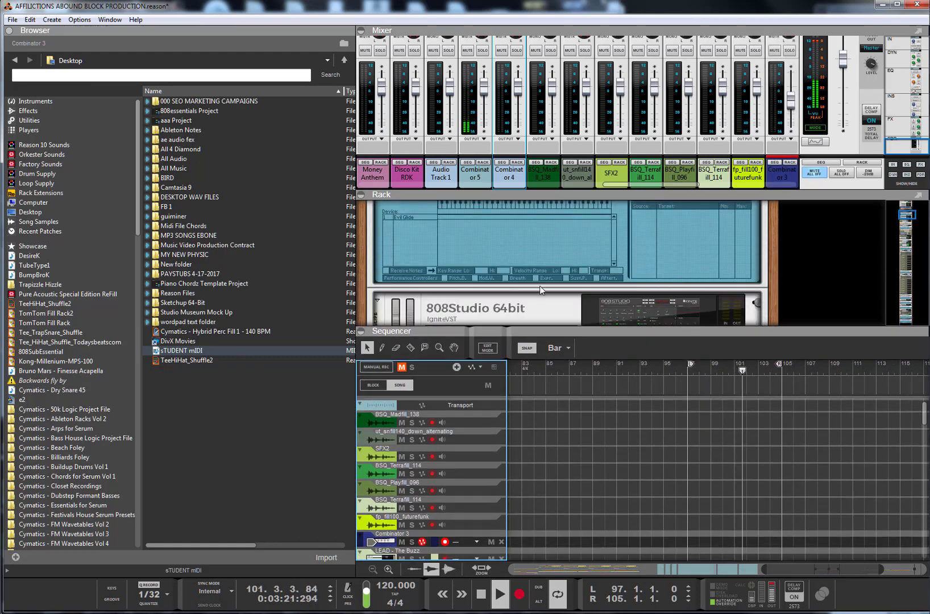
scroll(533, 285, up, 1)
drag(594, 328, 599, 353)
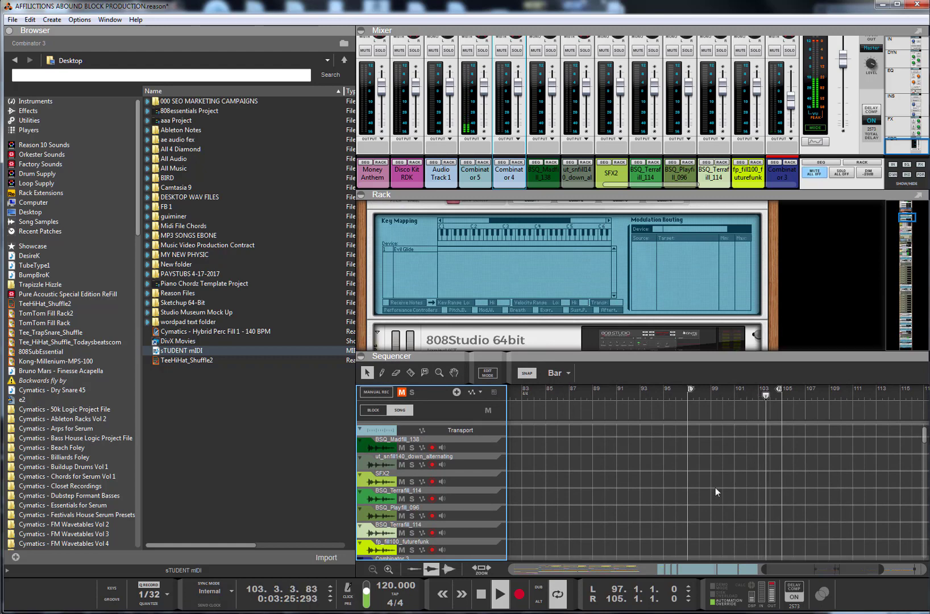
click(516, 597)
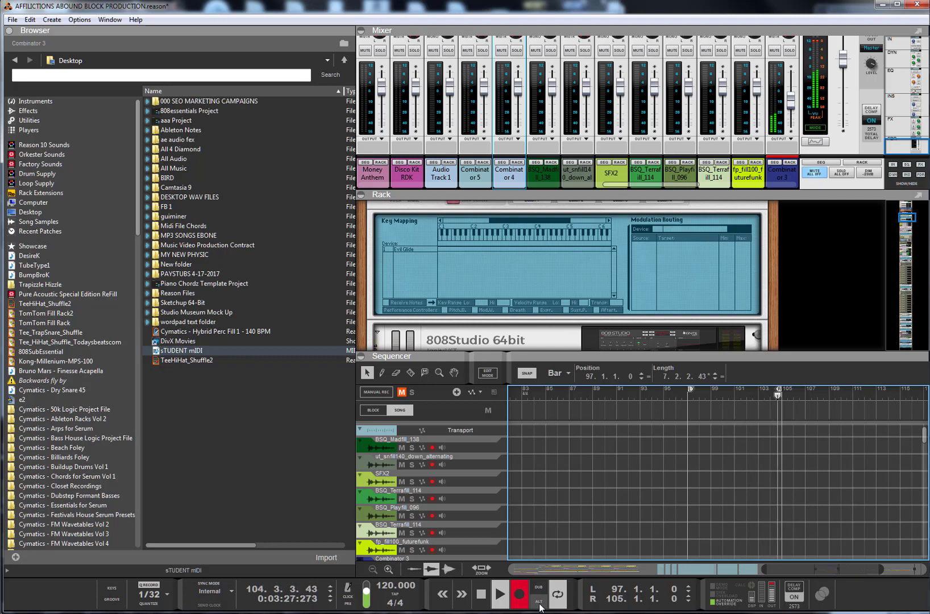
click(519, 594)
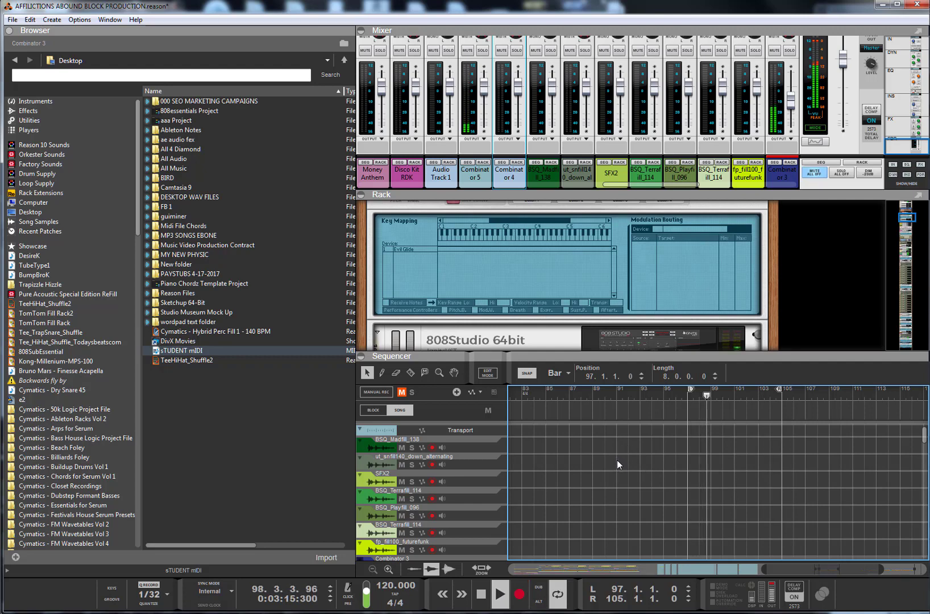
scroll(631, 454, down, 3)
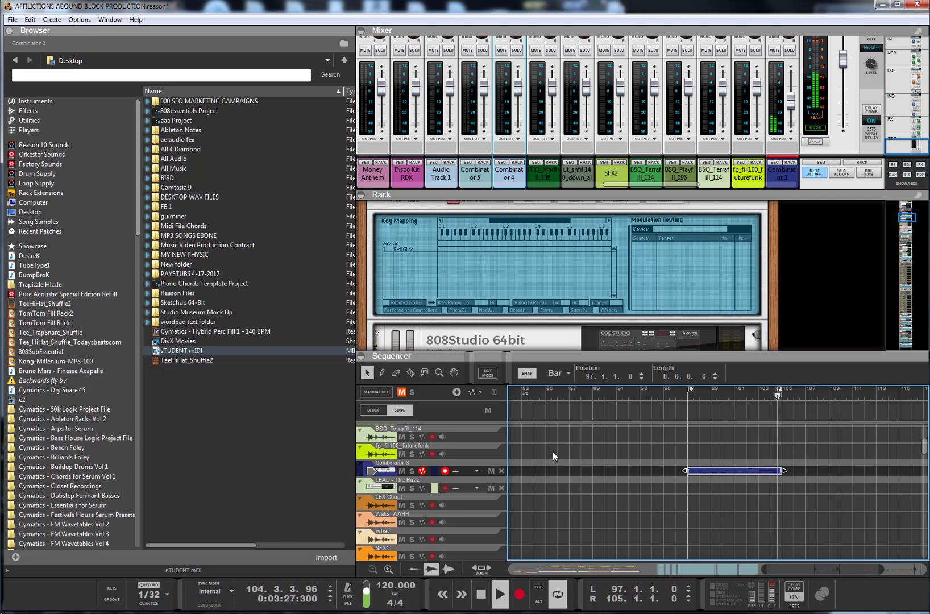
click(509, 597)
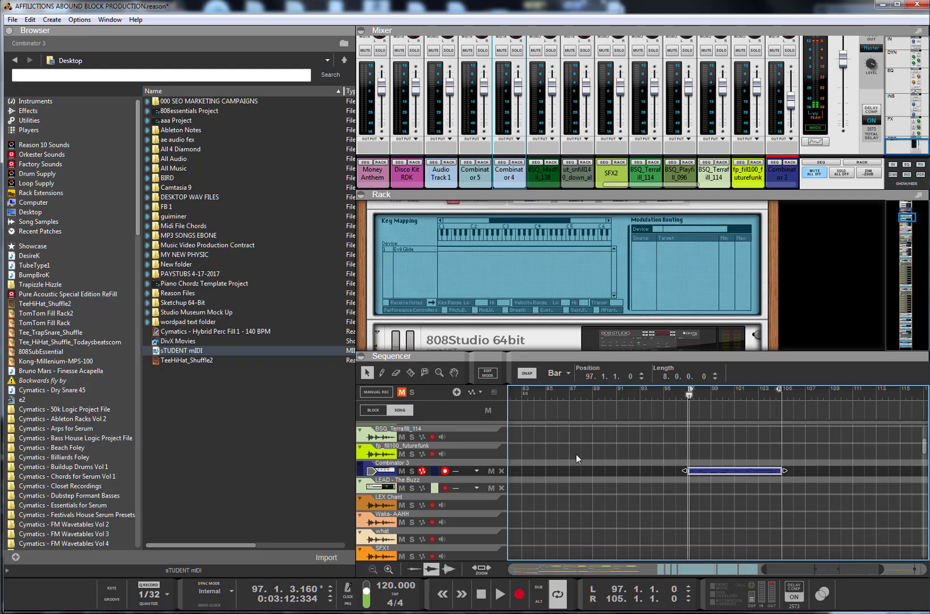
Step: Examine the Evil Glide patch in the 808 Studio plug-in window, close it and return the playhead to bar 97
click(624, 343)
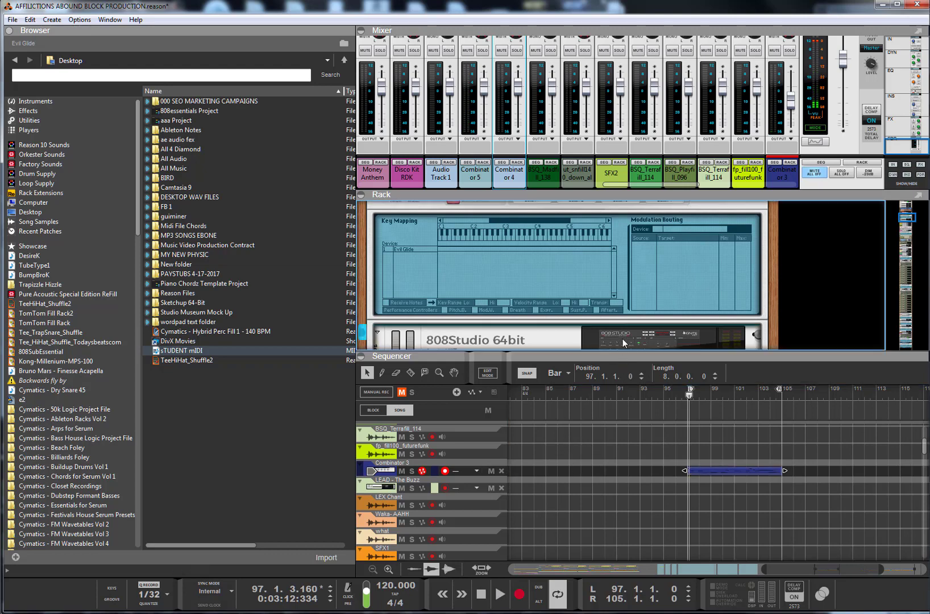
click(647, 344)
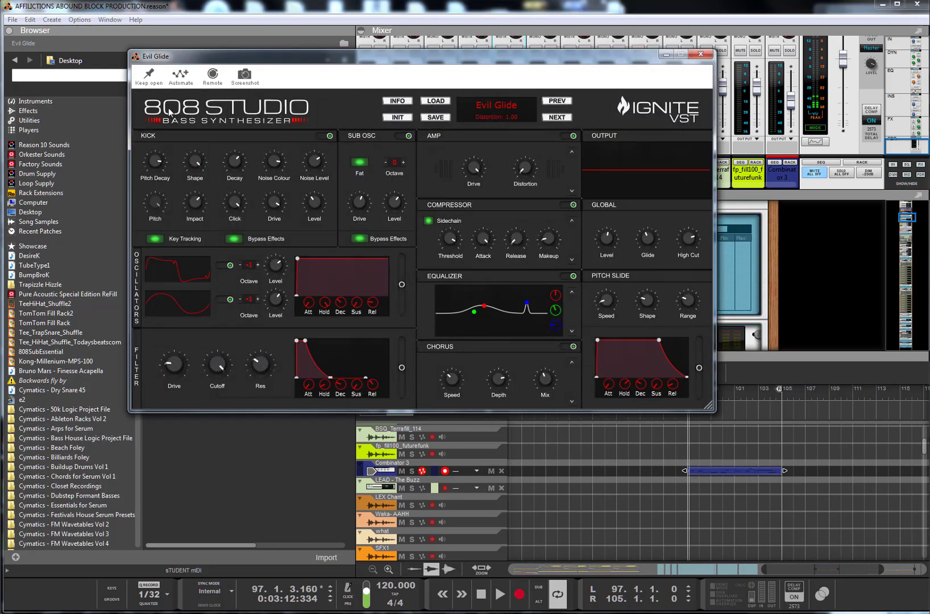
click(701, 54)
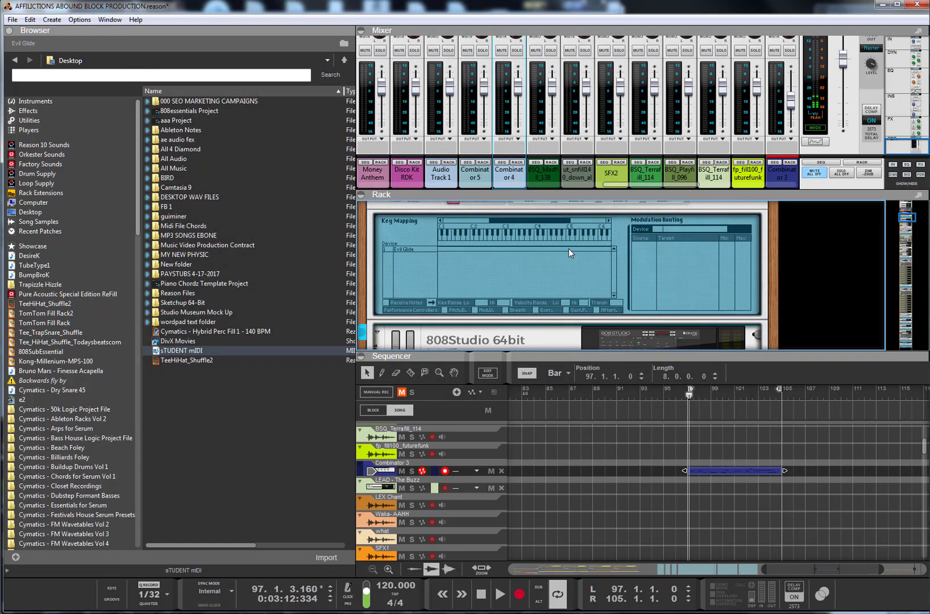
click(688, 396)
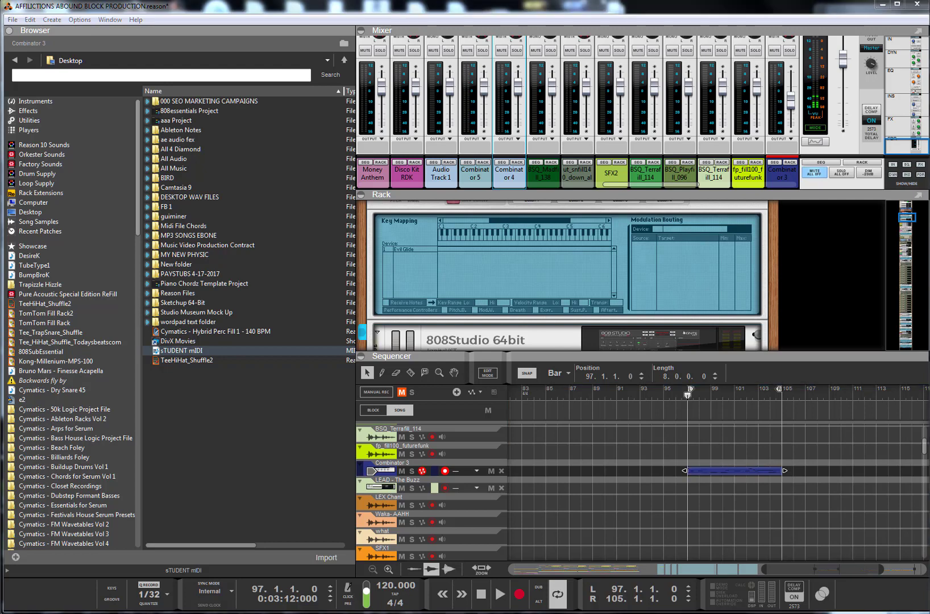
Step: Switch to Palette, select the Fmaj7 chord and reopen the Keyboard window
key(F4)
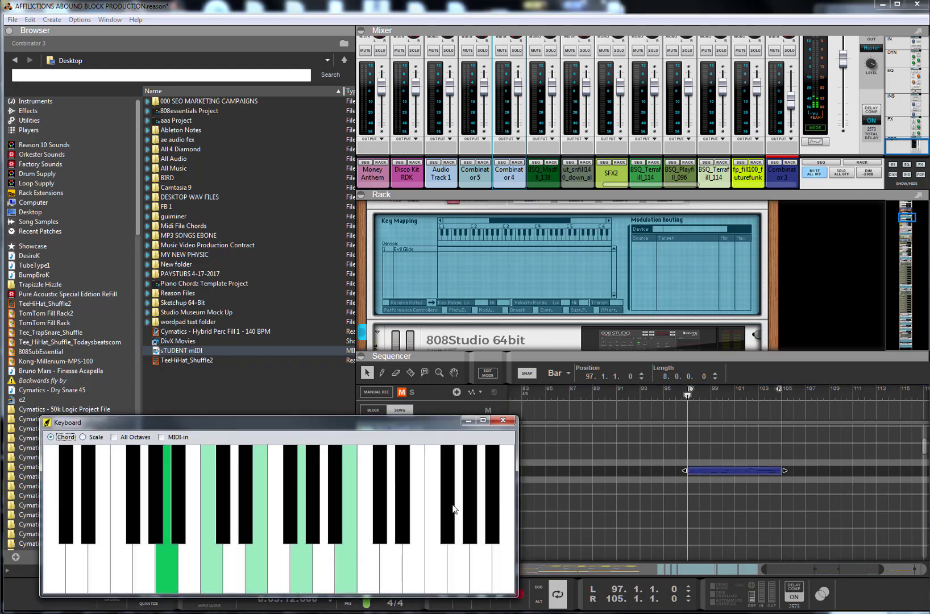
click(504, 421)
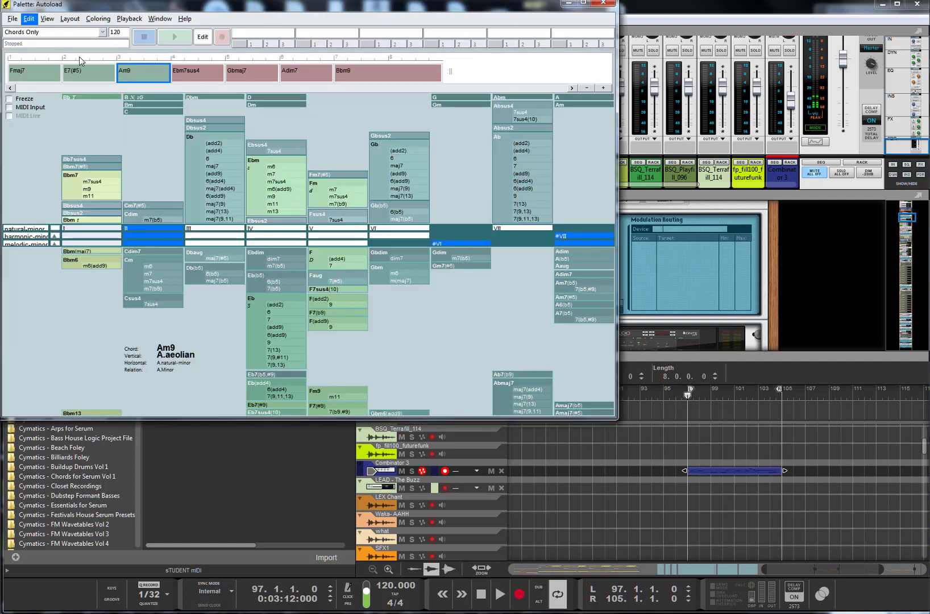
click(35, 80)
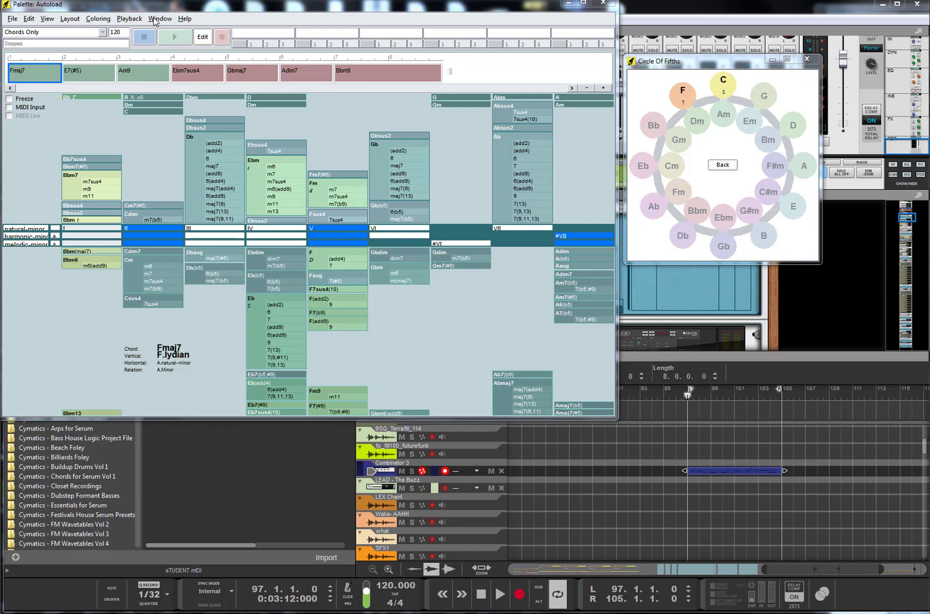
click(155, 18)
click(176, 59)
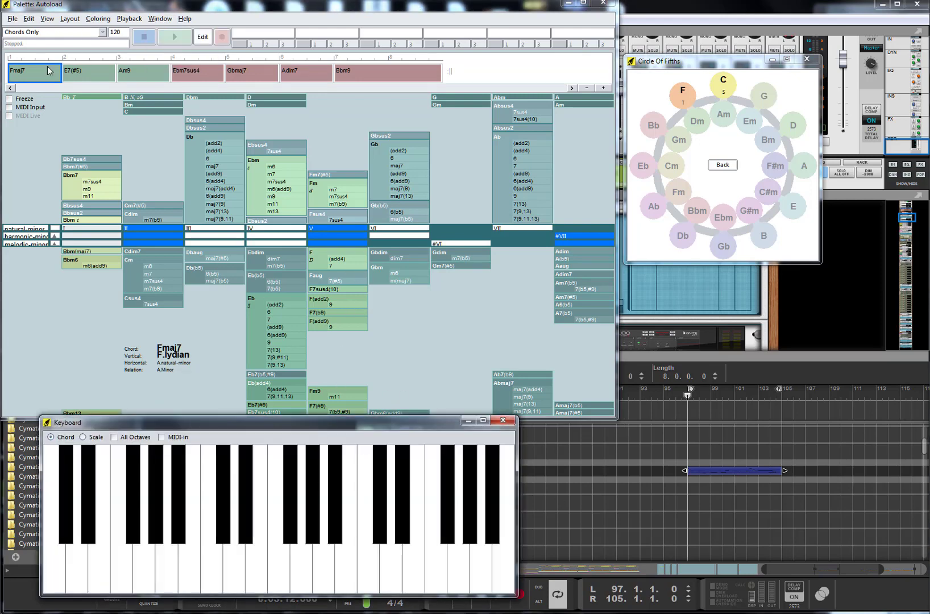
Step: Inspect the Fmaj7, E7(#5) and Am9 chords on the Palette keyboard and audition the bass notes A, F, E and A
click(49, 70)
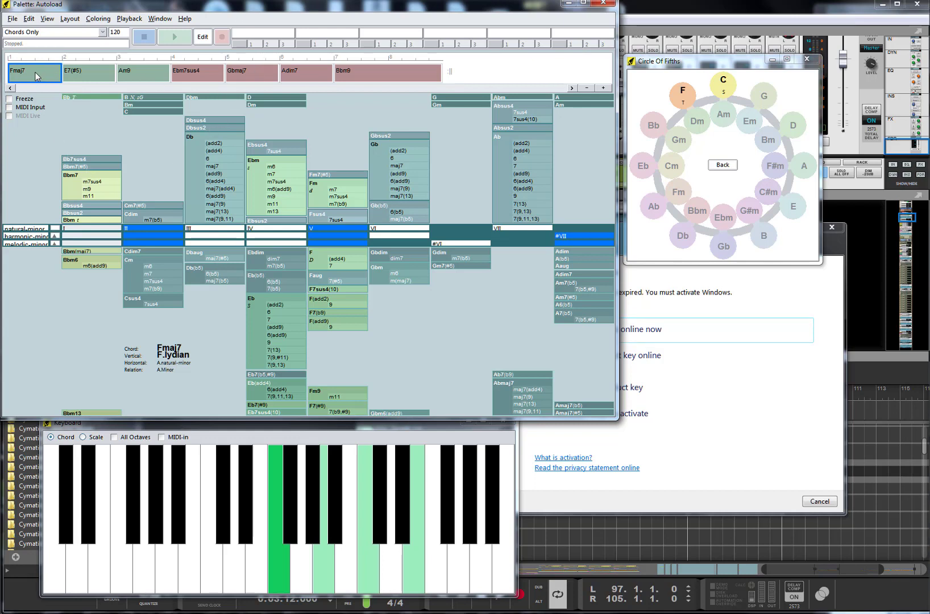
click(88, 75)
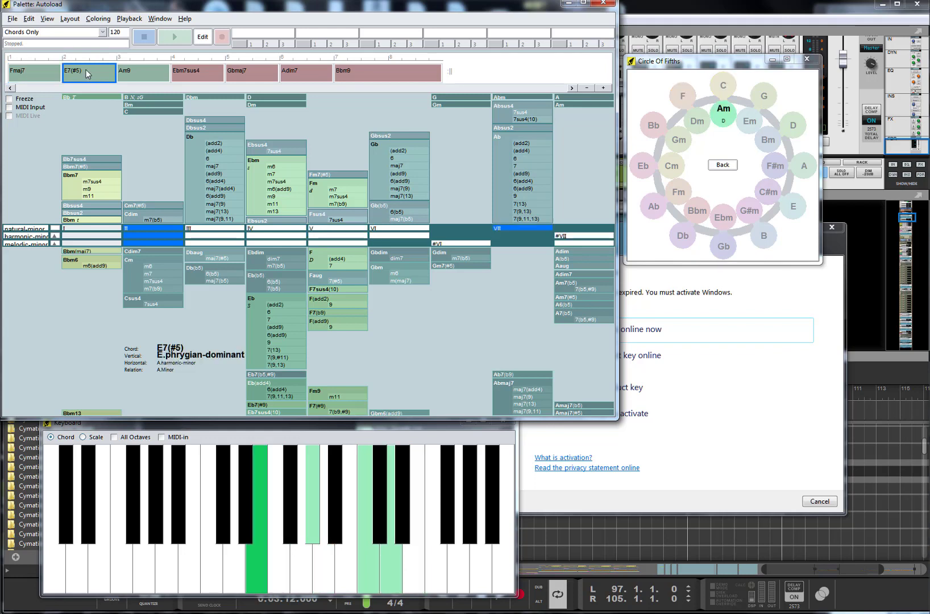
click(151, 76)
click(168, 560)
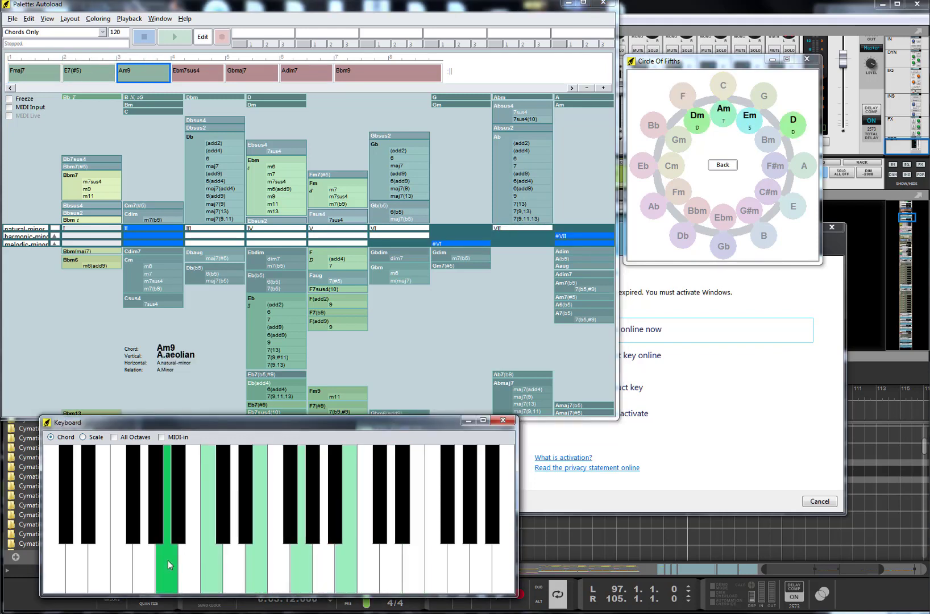
click(280, 559)
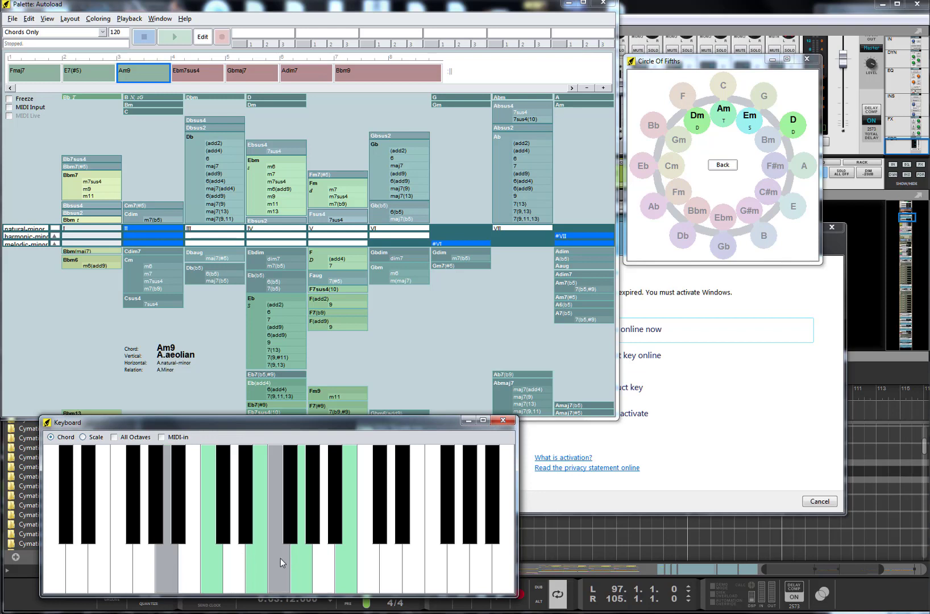
click(258, 554)
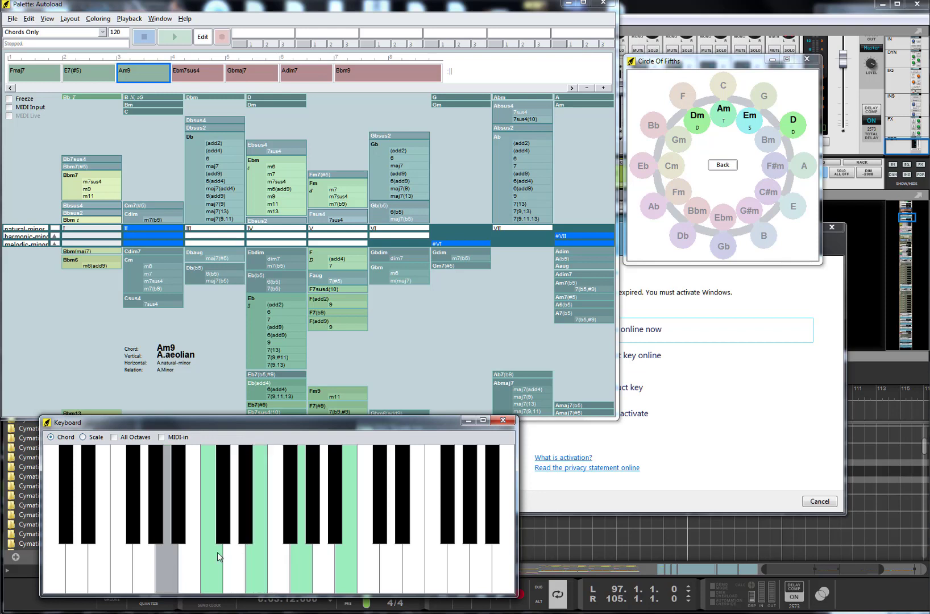
click(166, 559)
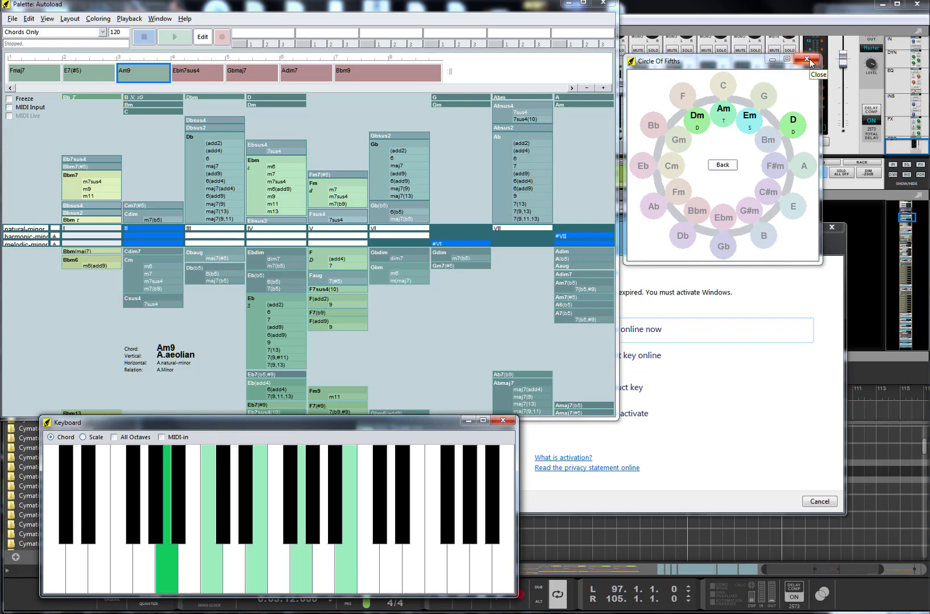
Step: Close the Windows activation dialog and bring the Verse 1 blocks into view in Reason's sequencer
click(833, 232)
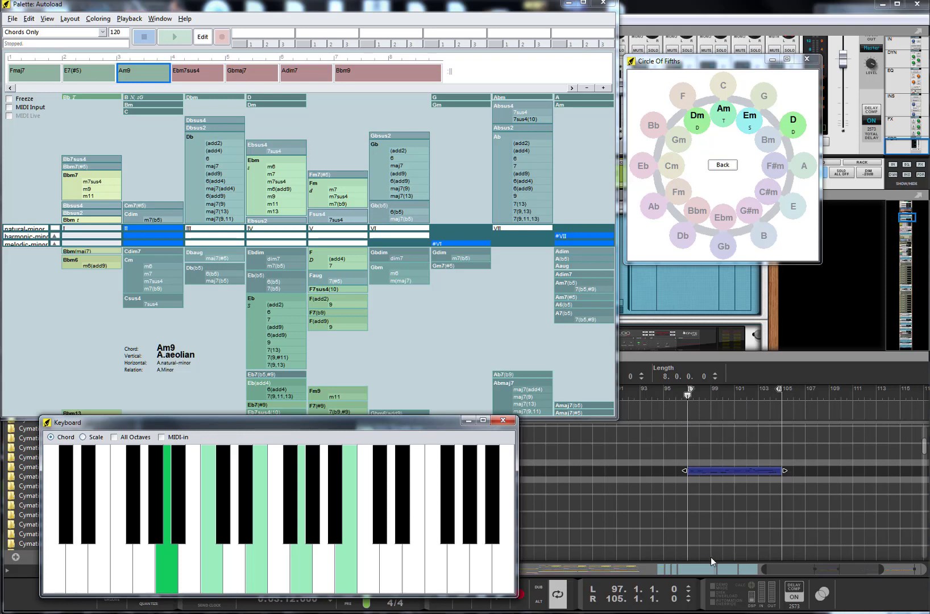
drag(765, 569, 676, 571)
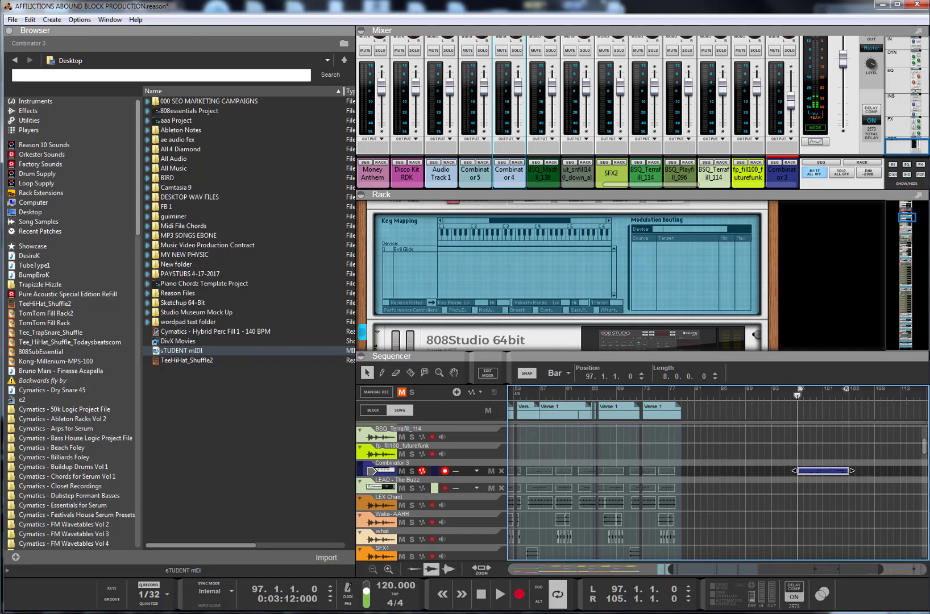
Step: Switch to the web browser and move its window so the whole PreSonus Studio One page is in view
key(alt+Tab)
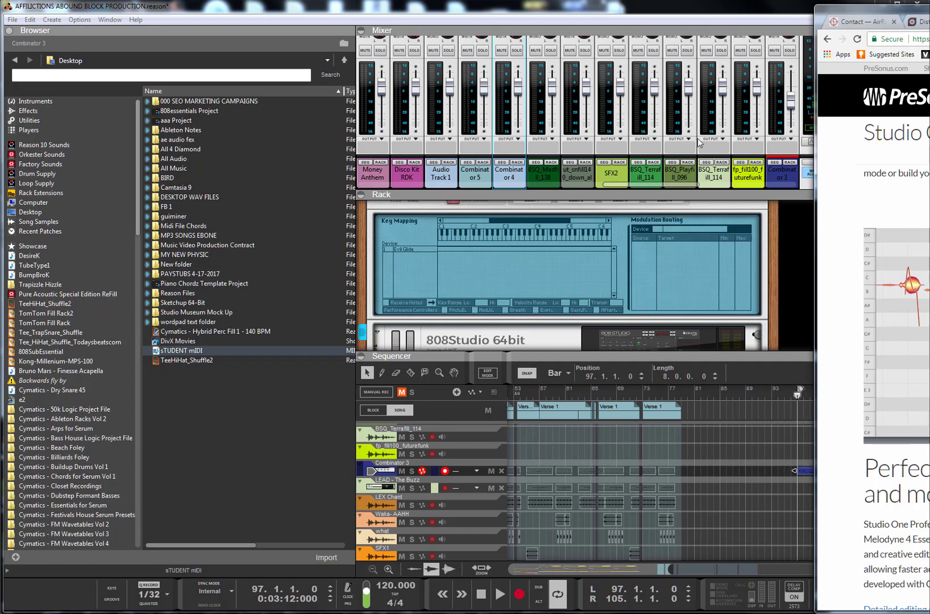
drag(815, 166, 565, 166)
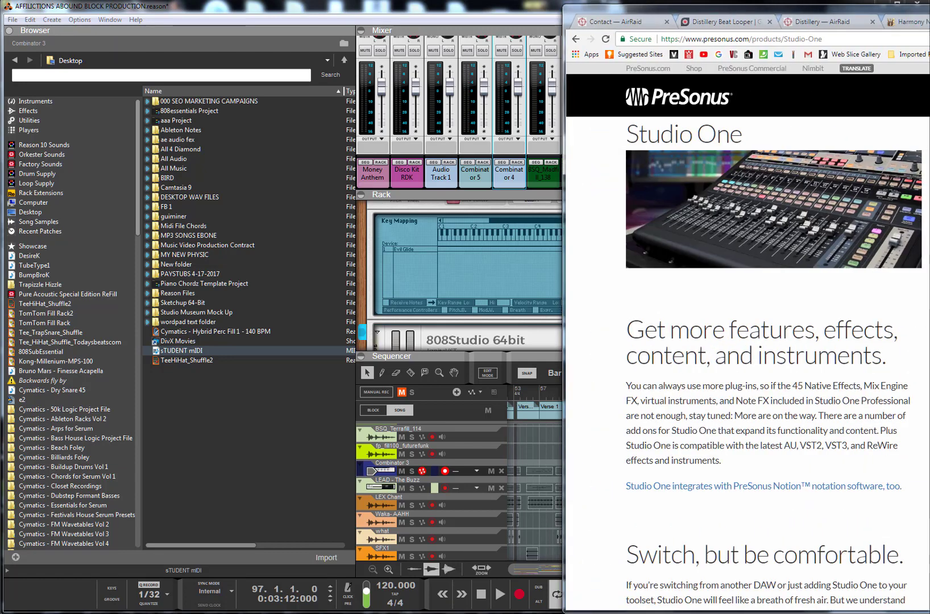
drag(901, 14, 493, 16)
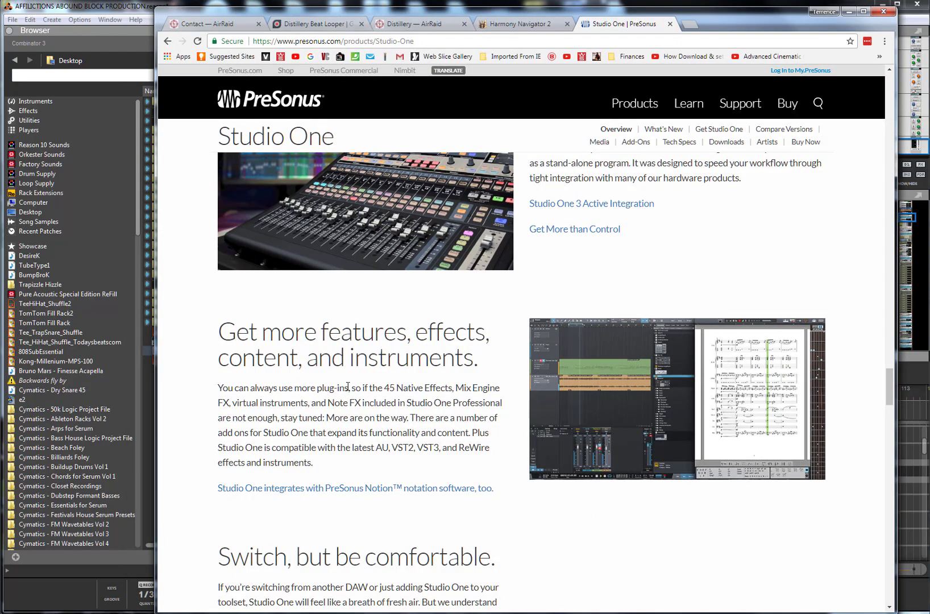
Step: Look through the lower half of the Studio One product page, from the artist videos back up to the studio universe section
scroll(653, 405, down, 8)
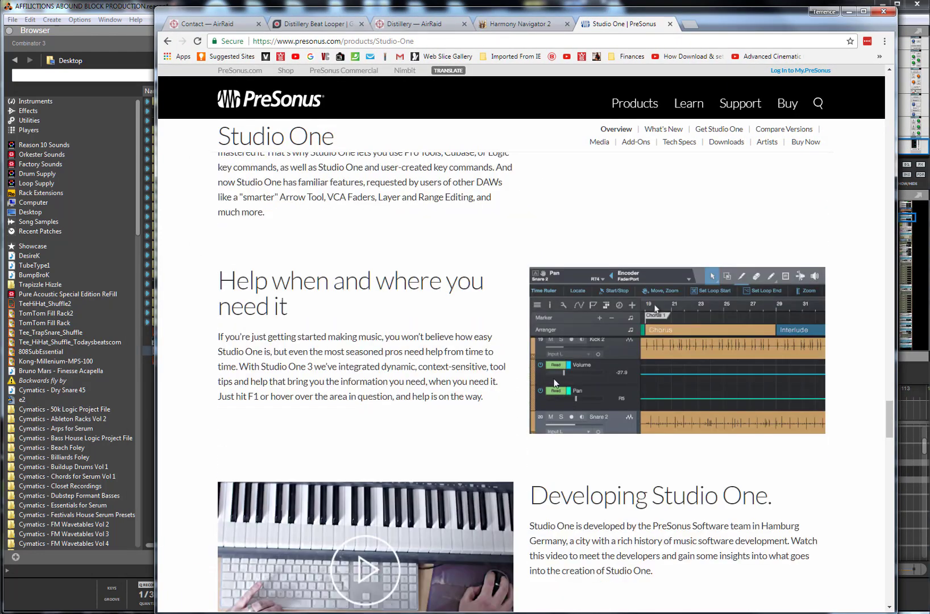
scroll(480, 313, down, 7)
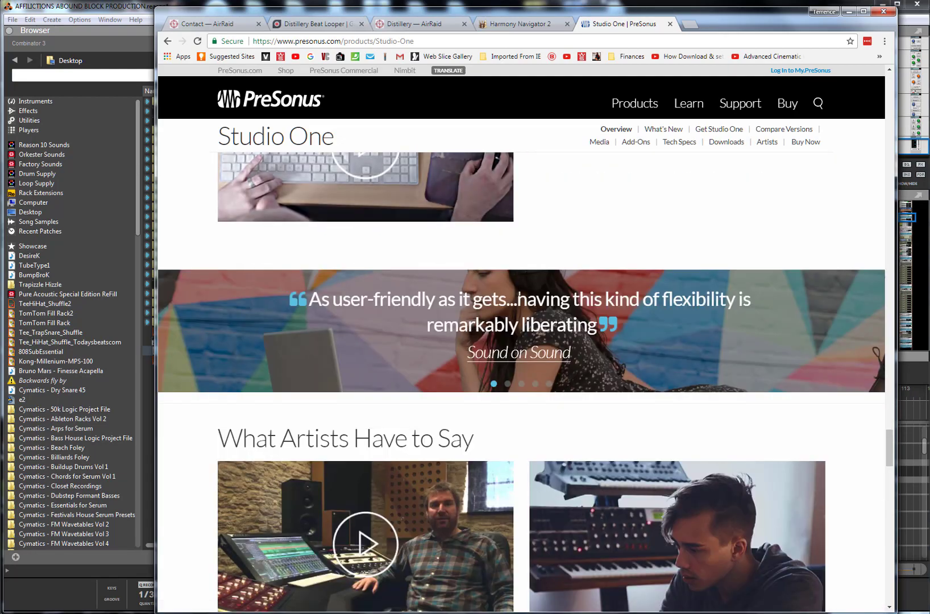
scroll(516, 293, down, 15)
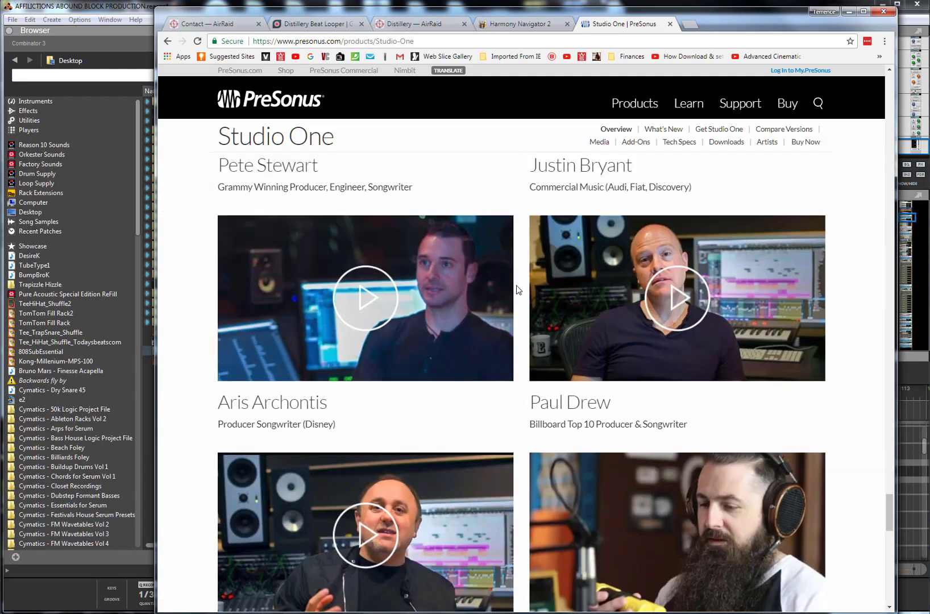
scroll(516, 290, up, 18)
scroll(528, 279, down, 2)
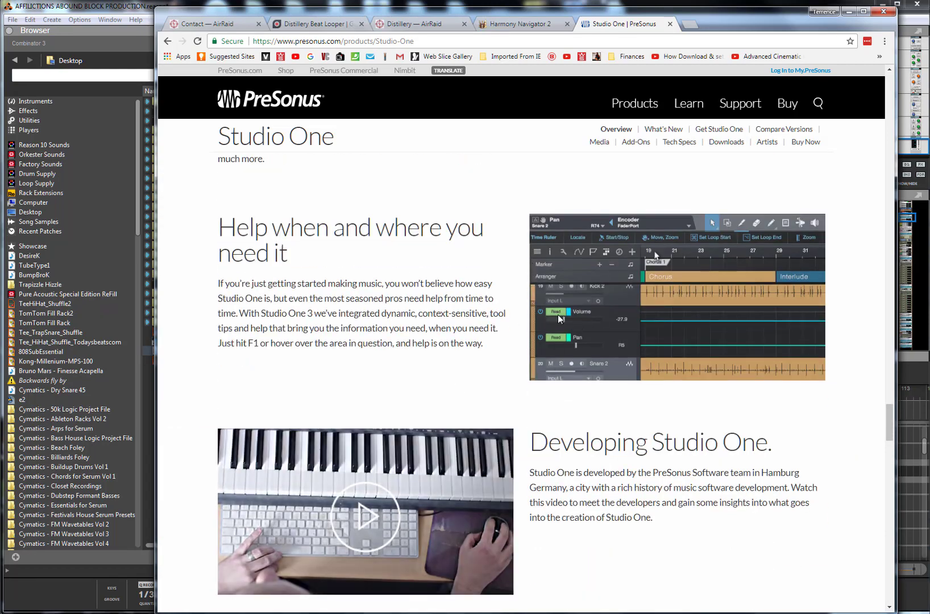
scroll(557, 315, up, 10)
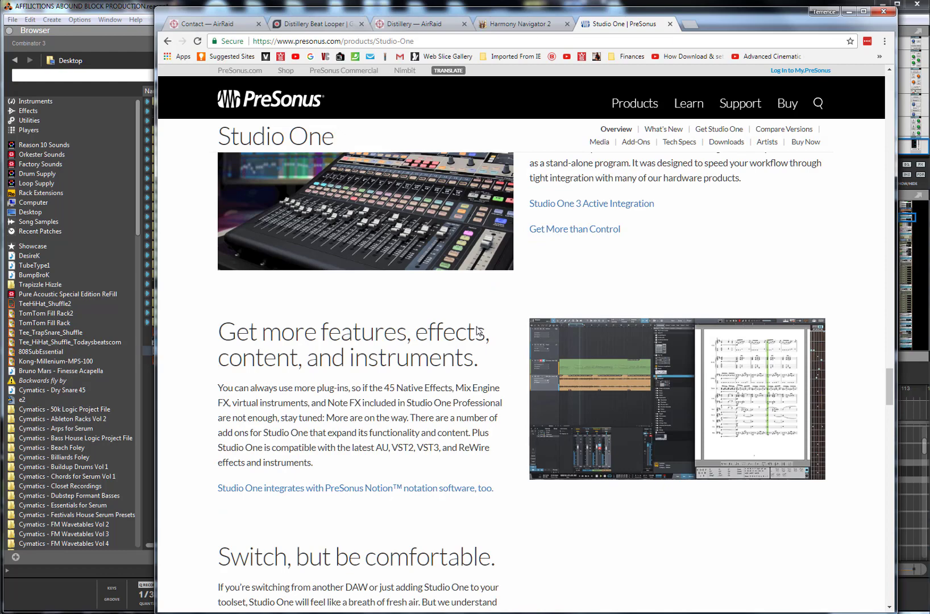
scroll(477, 328, up, 7)
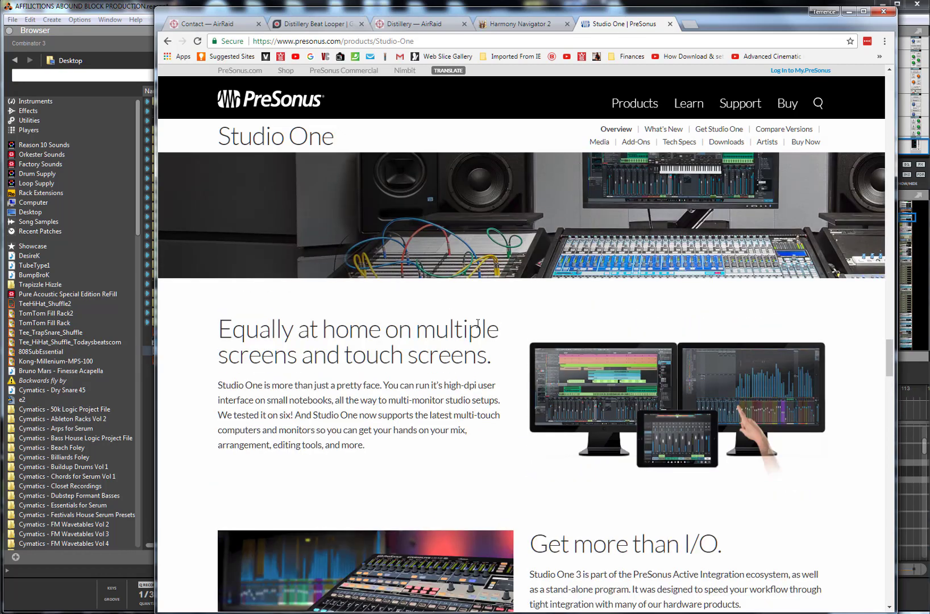
scroll(477, 323, up, 6)
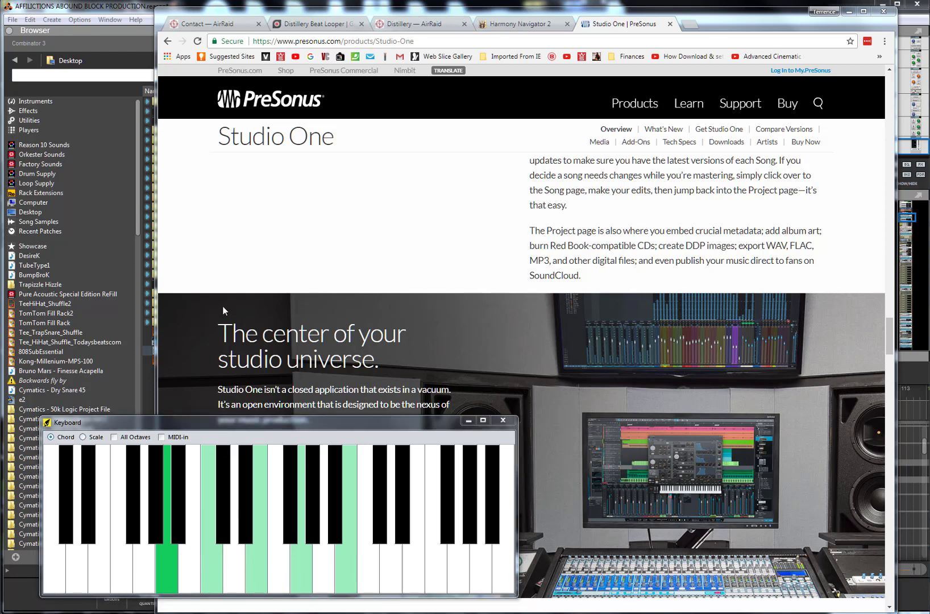
Step: Switch to Palette, compare the E7(#5), Fmaj7 and Am9 chords on its keyboard, and minimize its windows to return to the browser
key(alt+Tab)
click(83, 79)
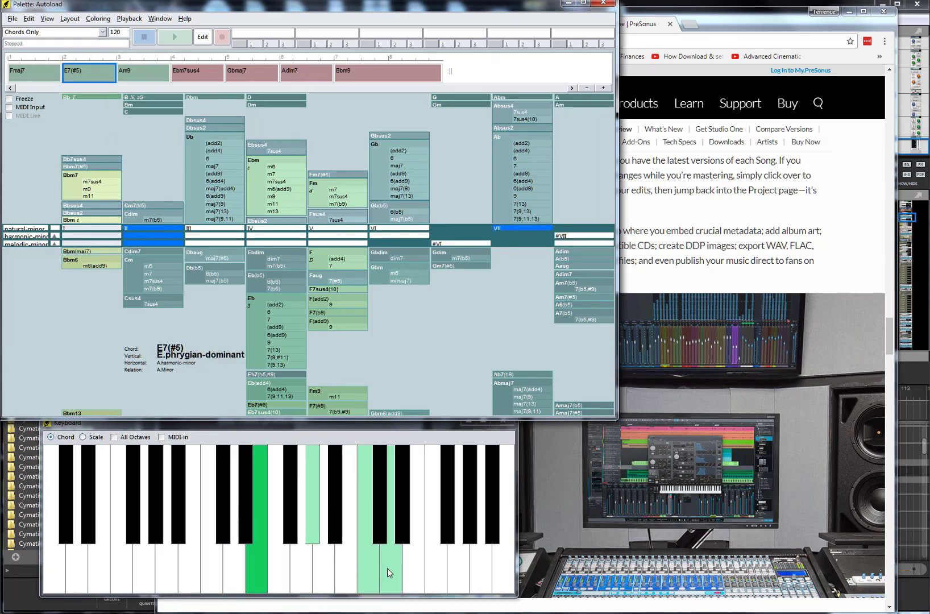
click(29, 79)
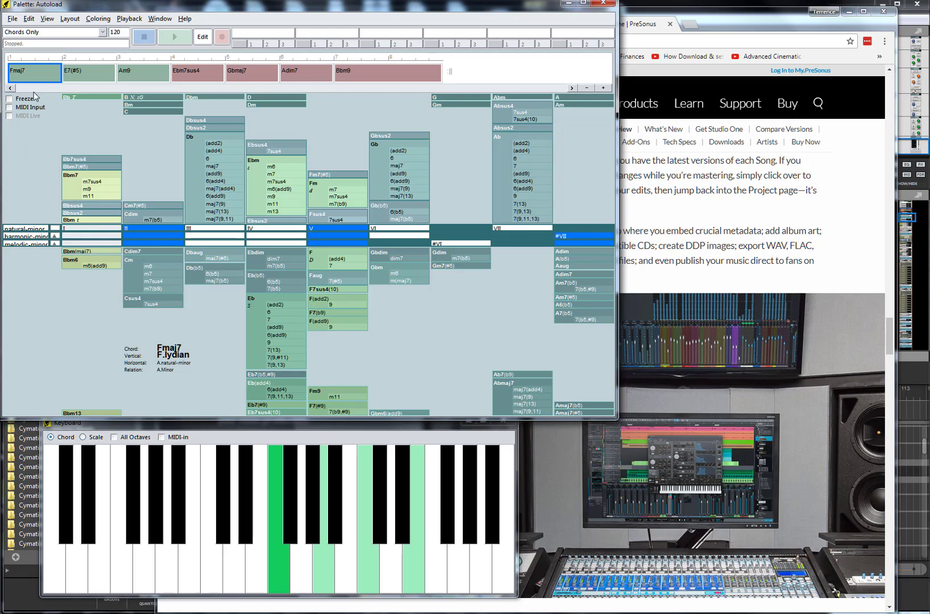
click(78, 73)
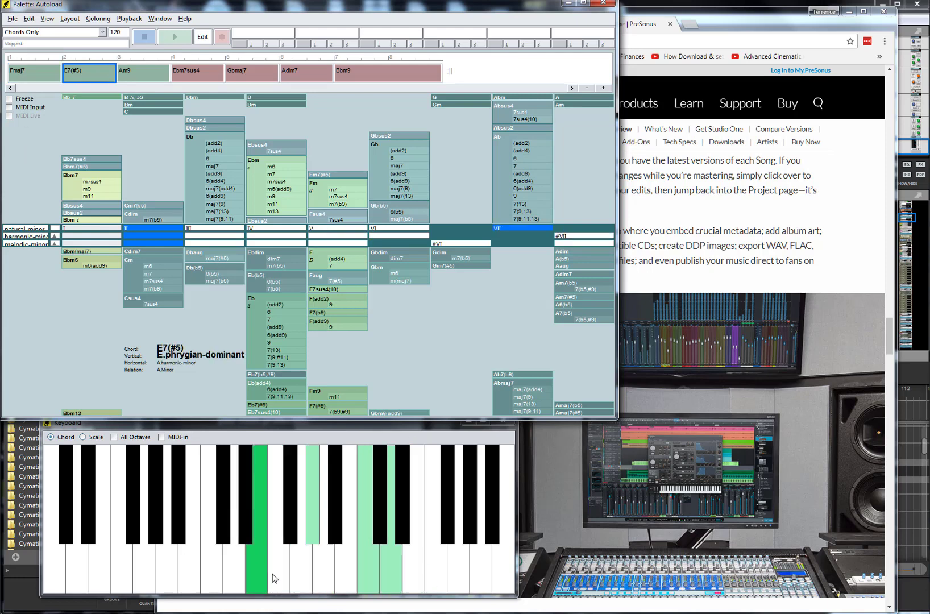
click(142, 75)
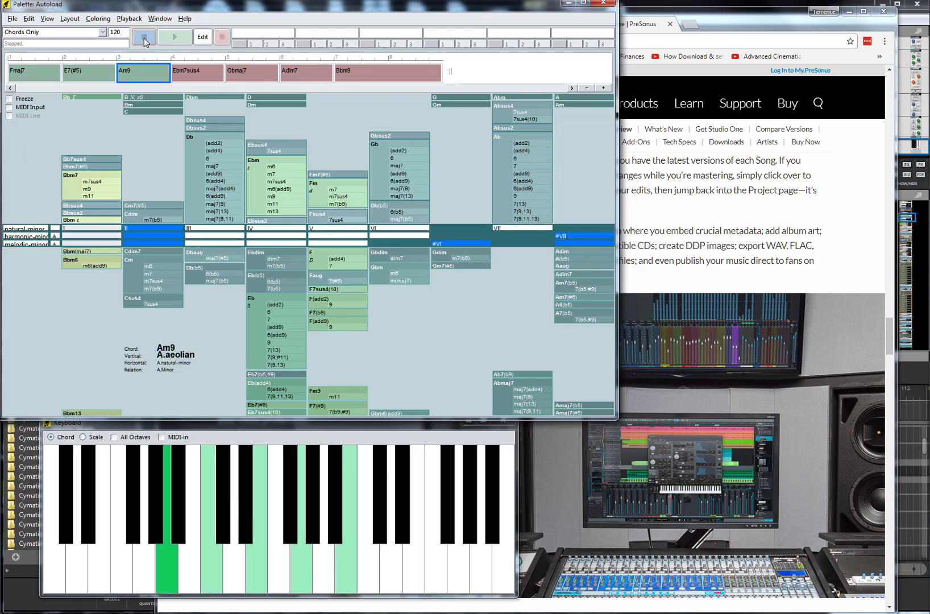
click(567, 5)
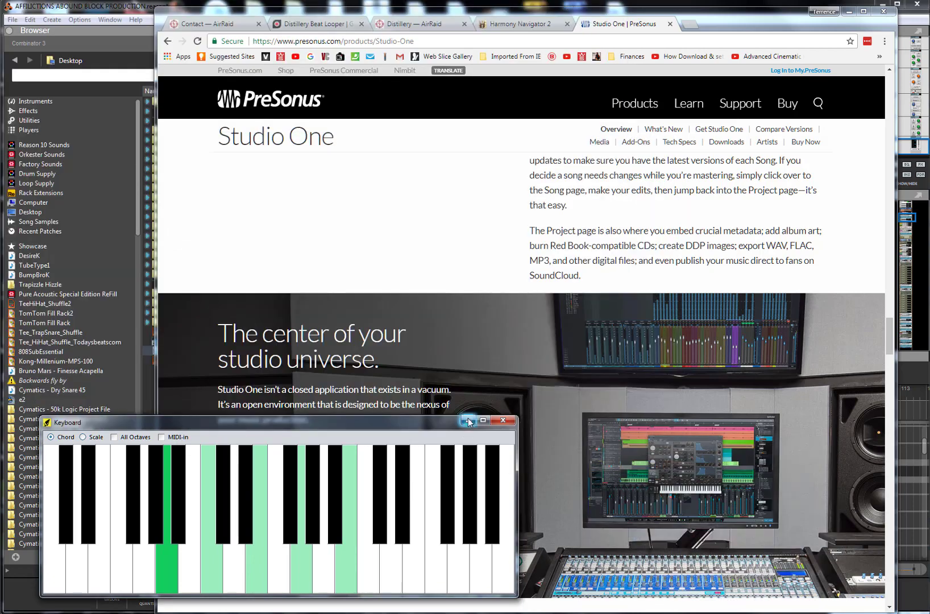
click(813, 333)
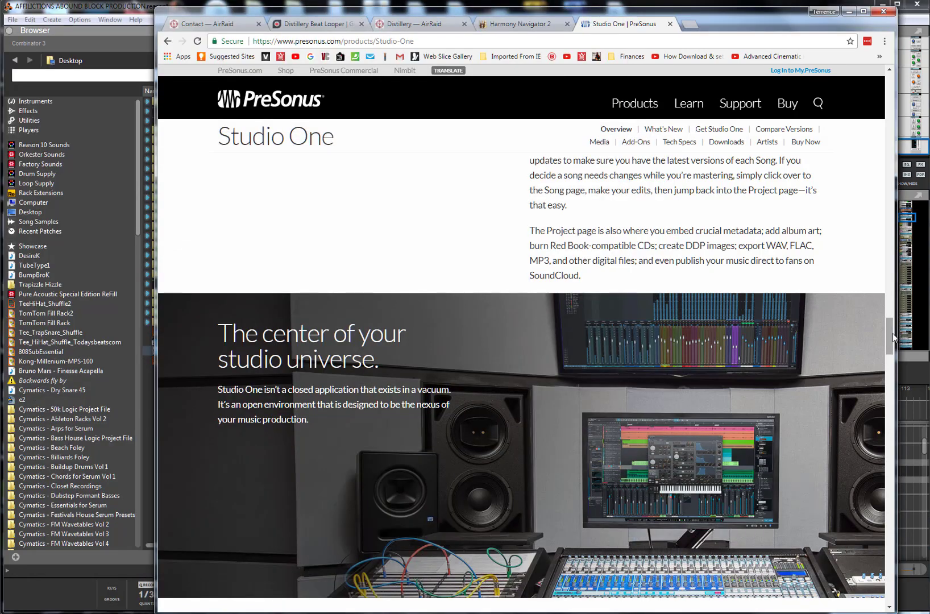
Step: Review the earlier Studio One page sections on mixing, sound design, Scratch Pads and drag-and-drop
scroll(894, 313, up, 2)
scroll(894, 313, up, 10)
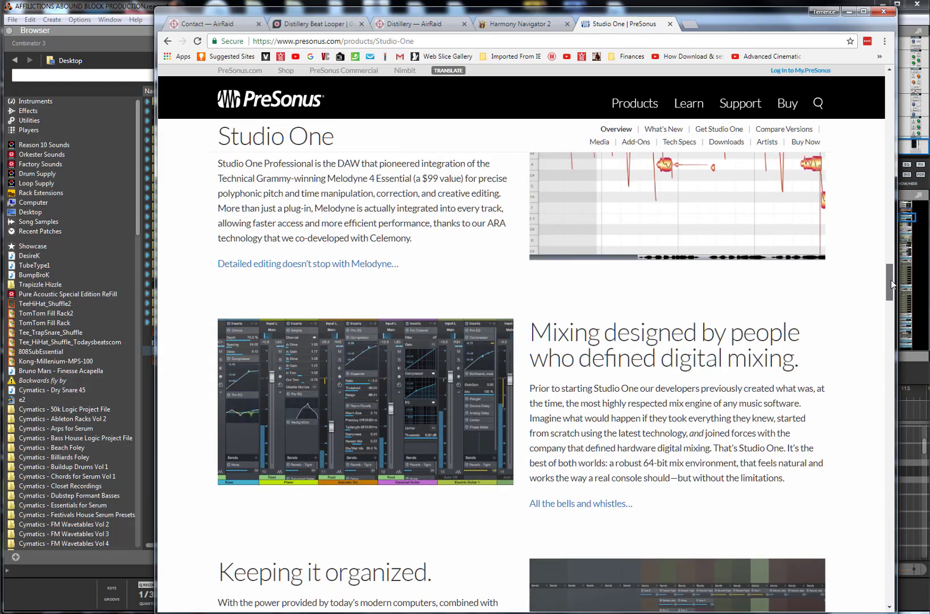
scroll(891, 263, up, 8)
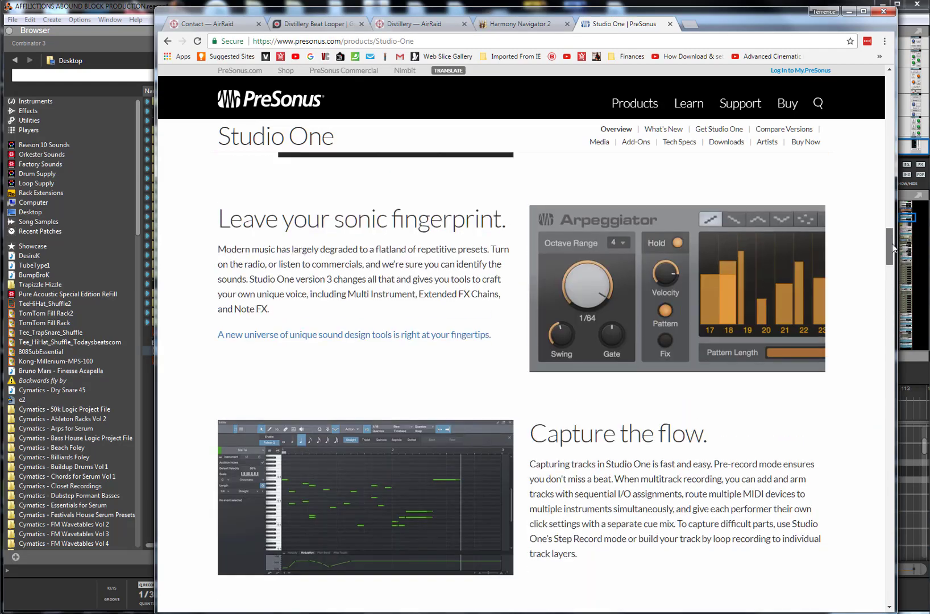
scroll(893, 225, up, 10)
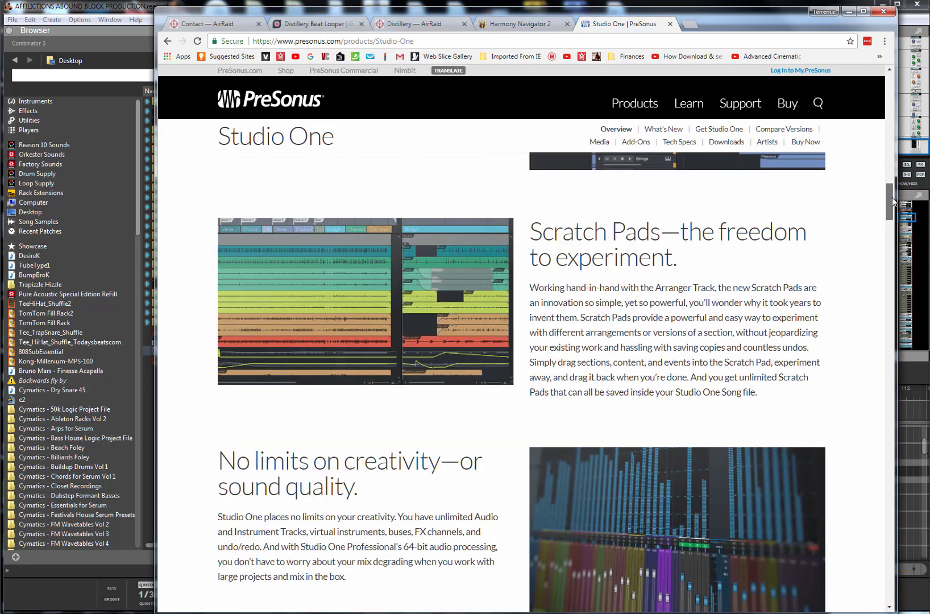
drag(892, 198, 893, 168)
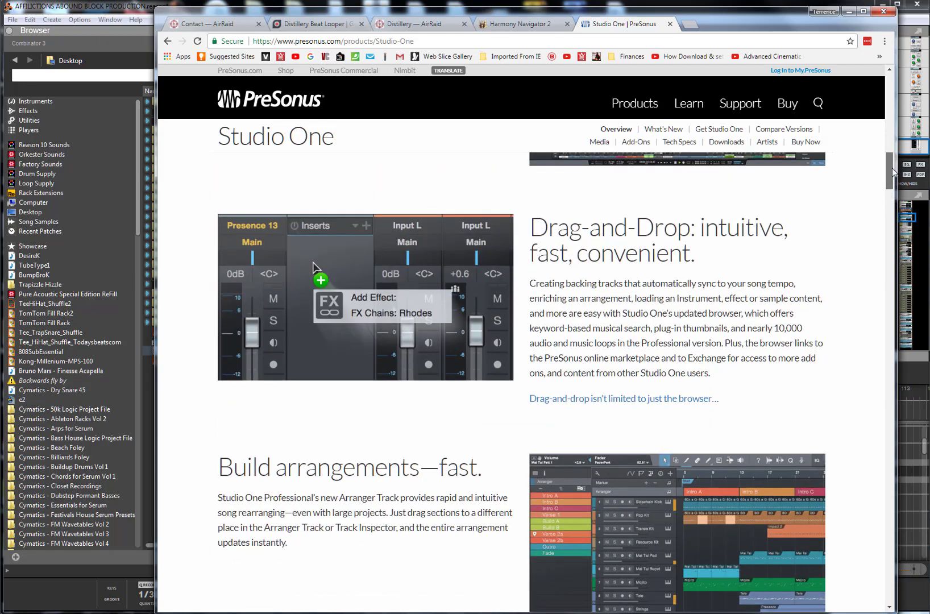